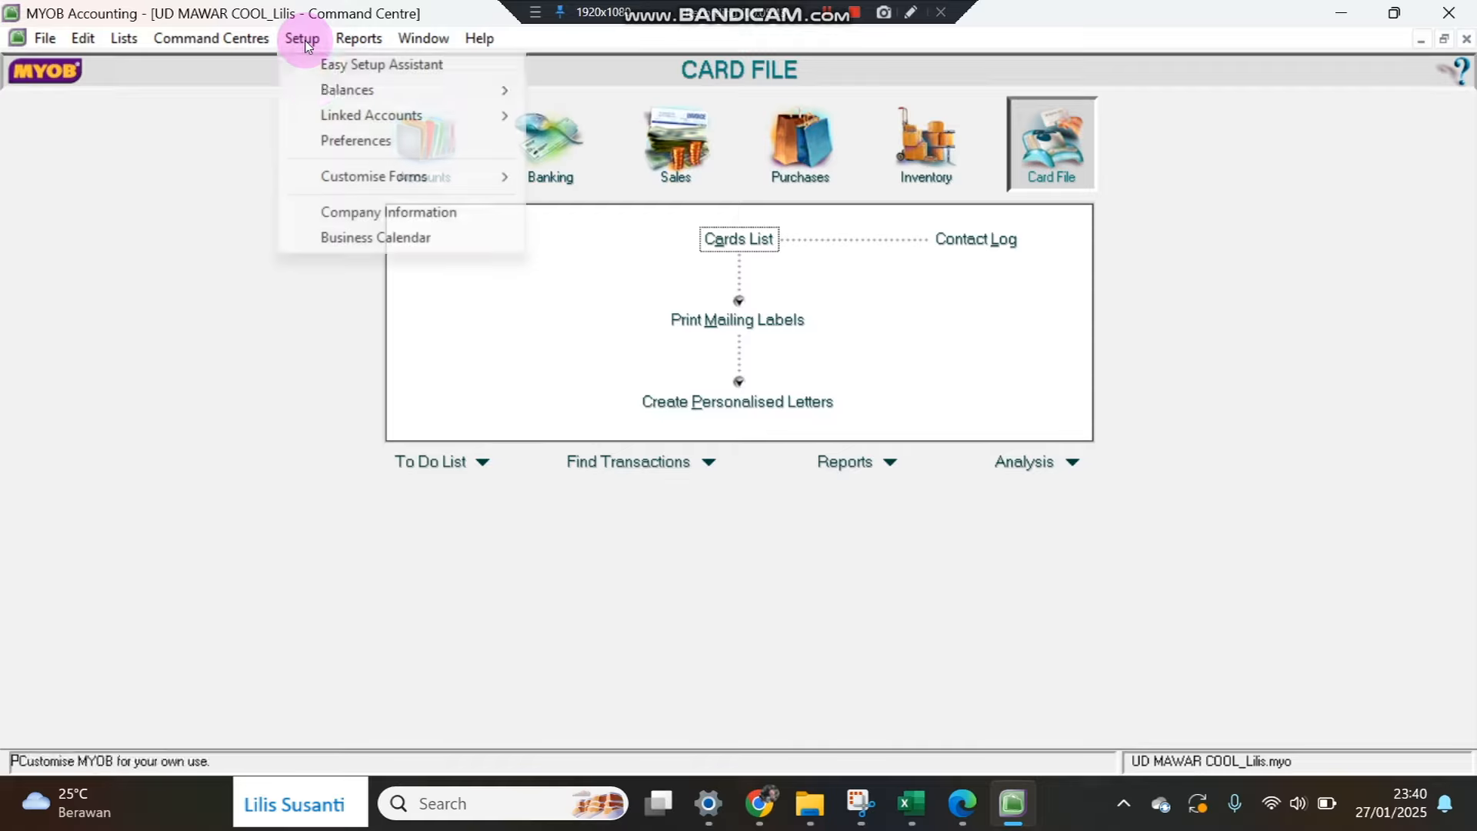
Review the company information, including the address and contact details, and close it.
left_click(334, 213)
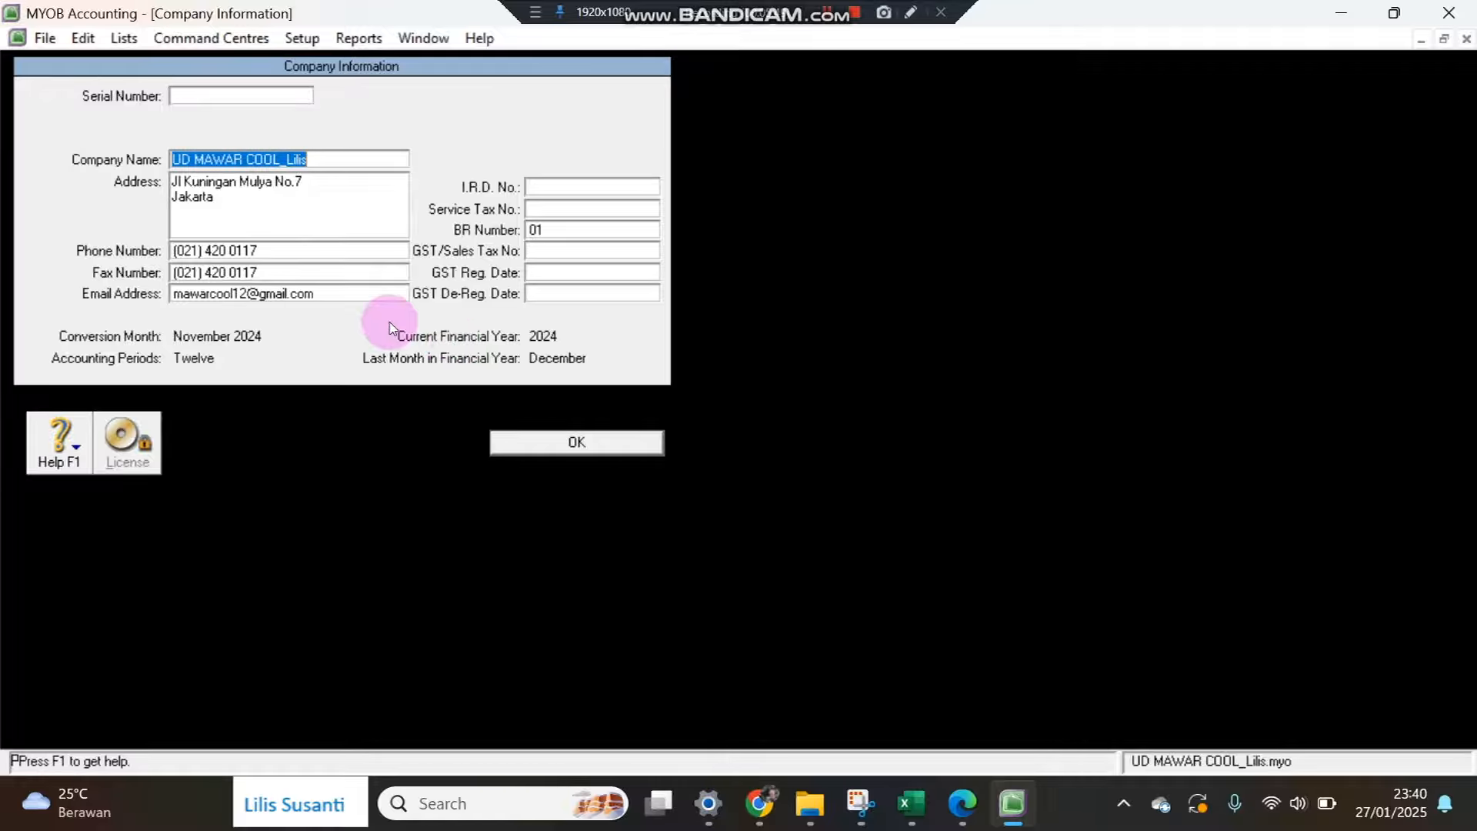
left_click(315, 223)
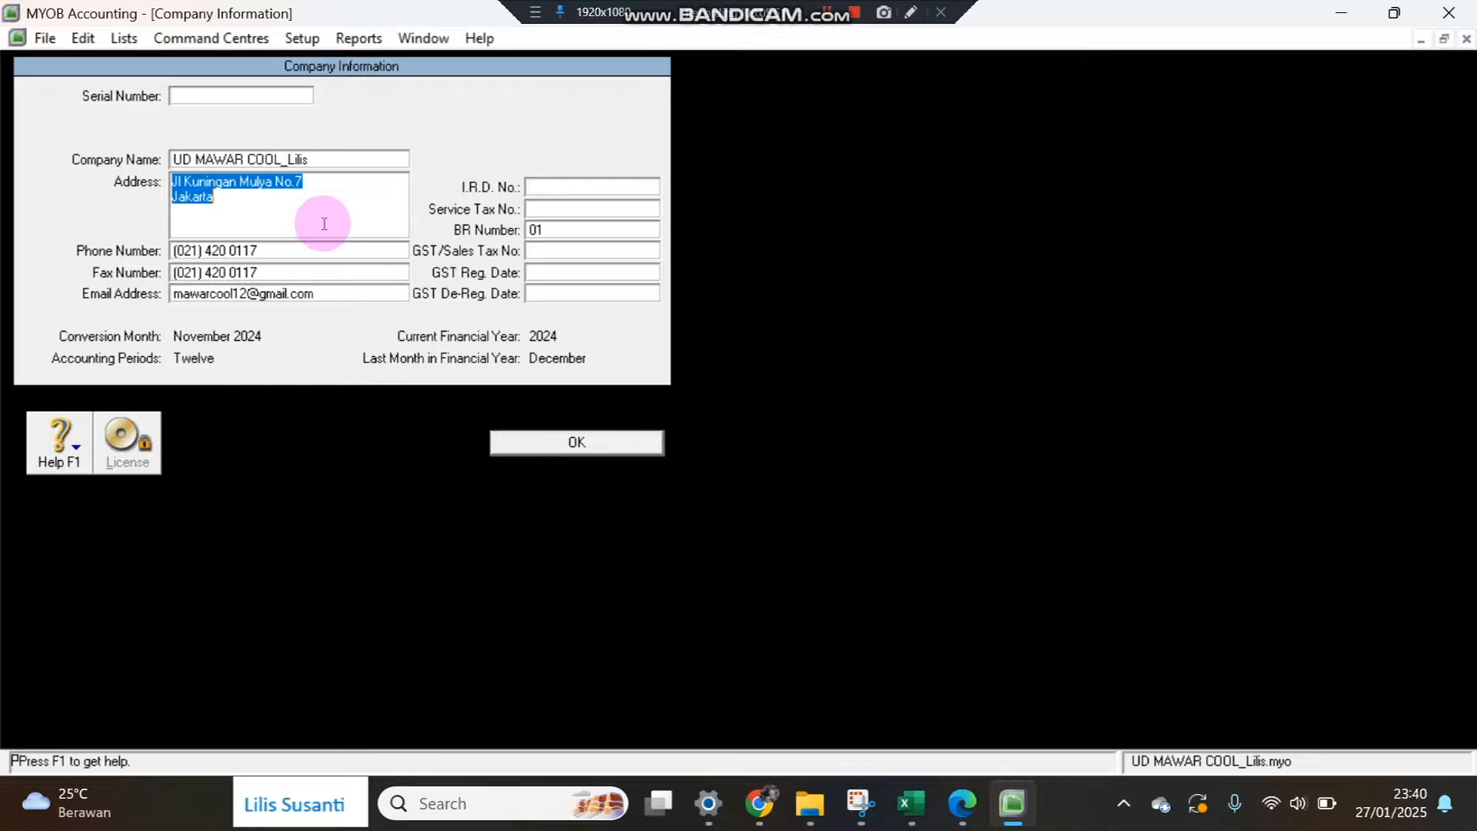
left_click(573, 440)
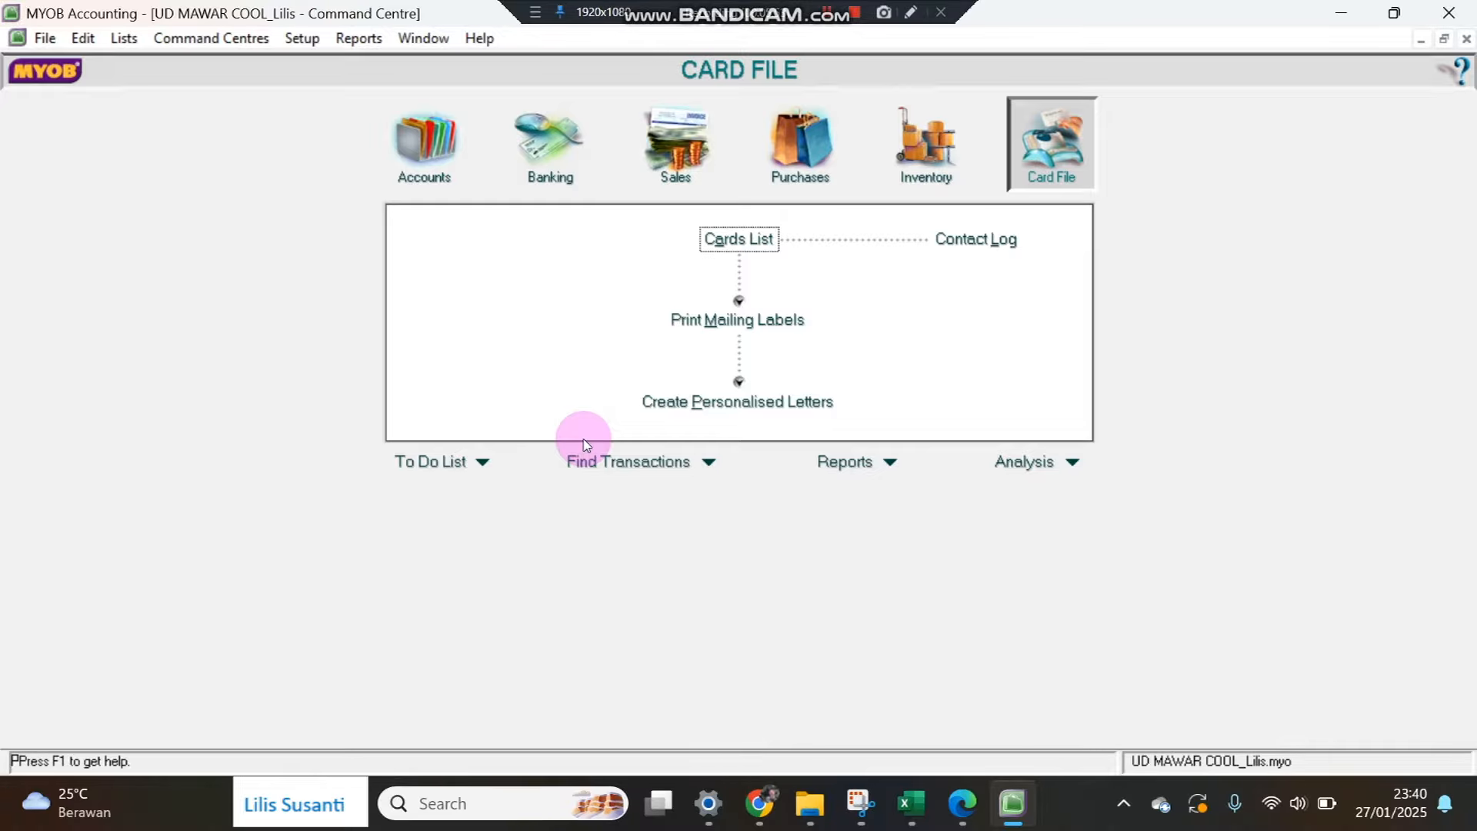
Open the Accounts List and resize its window to sit beside the PDF with the case documents.
left_click(427, 135)
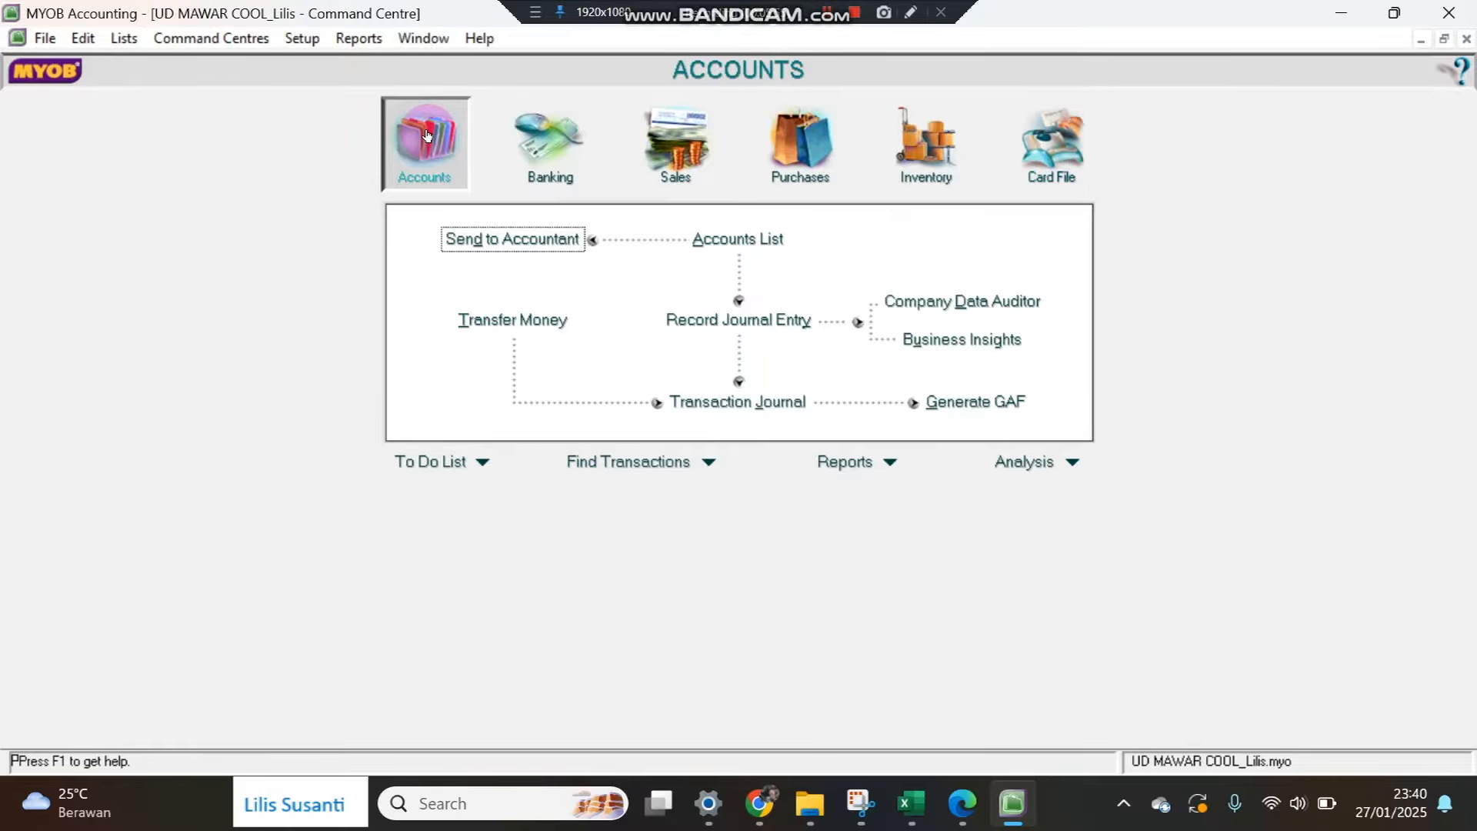
left_click(698, 250)
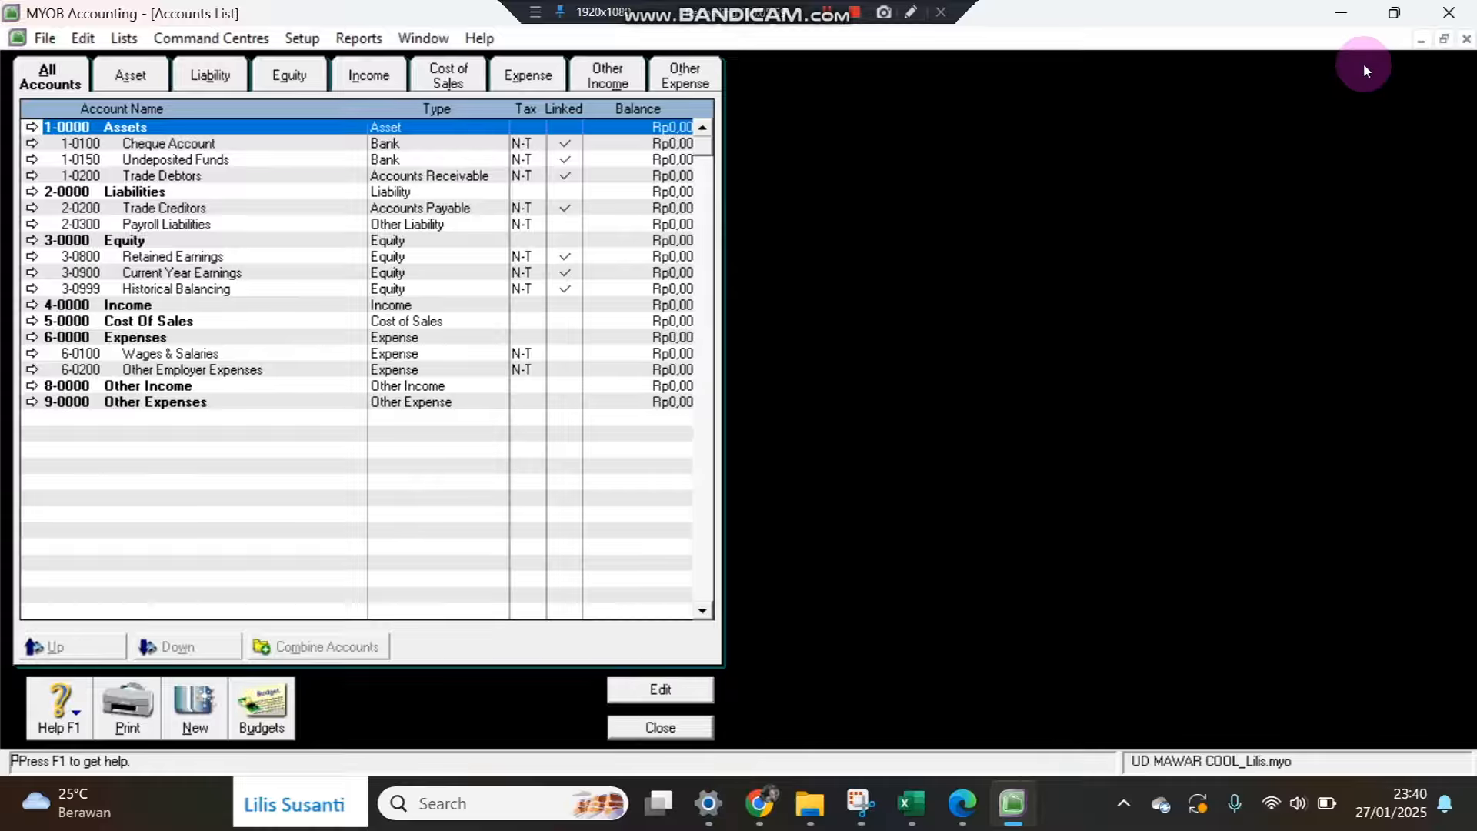
left_click(1395, 14)
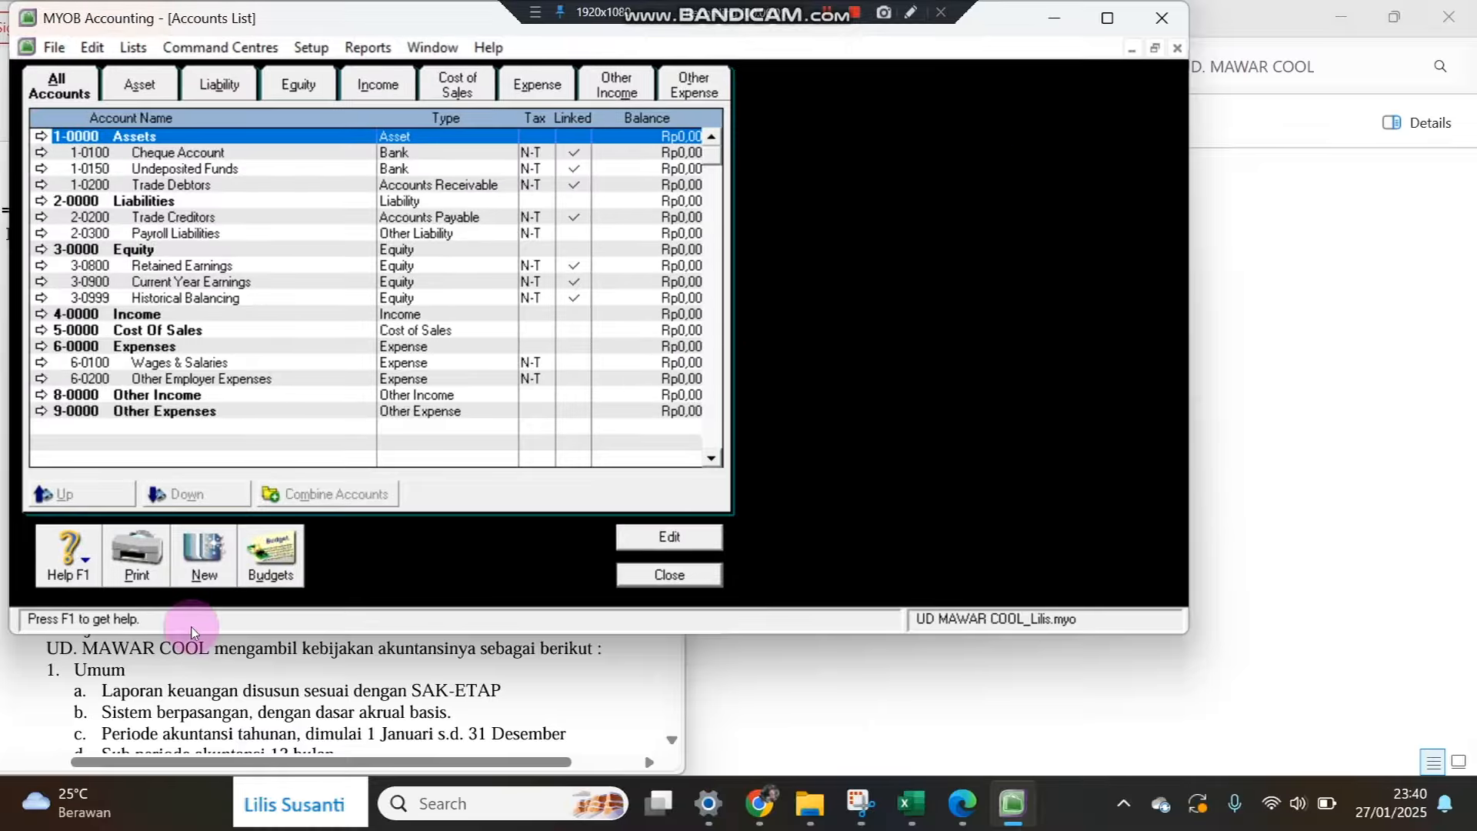
left_click_drag(17, 636, 679, 772)
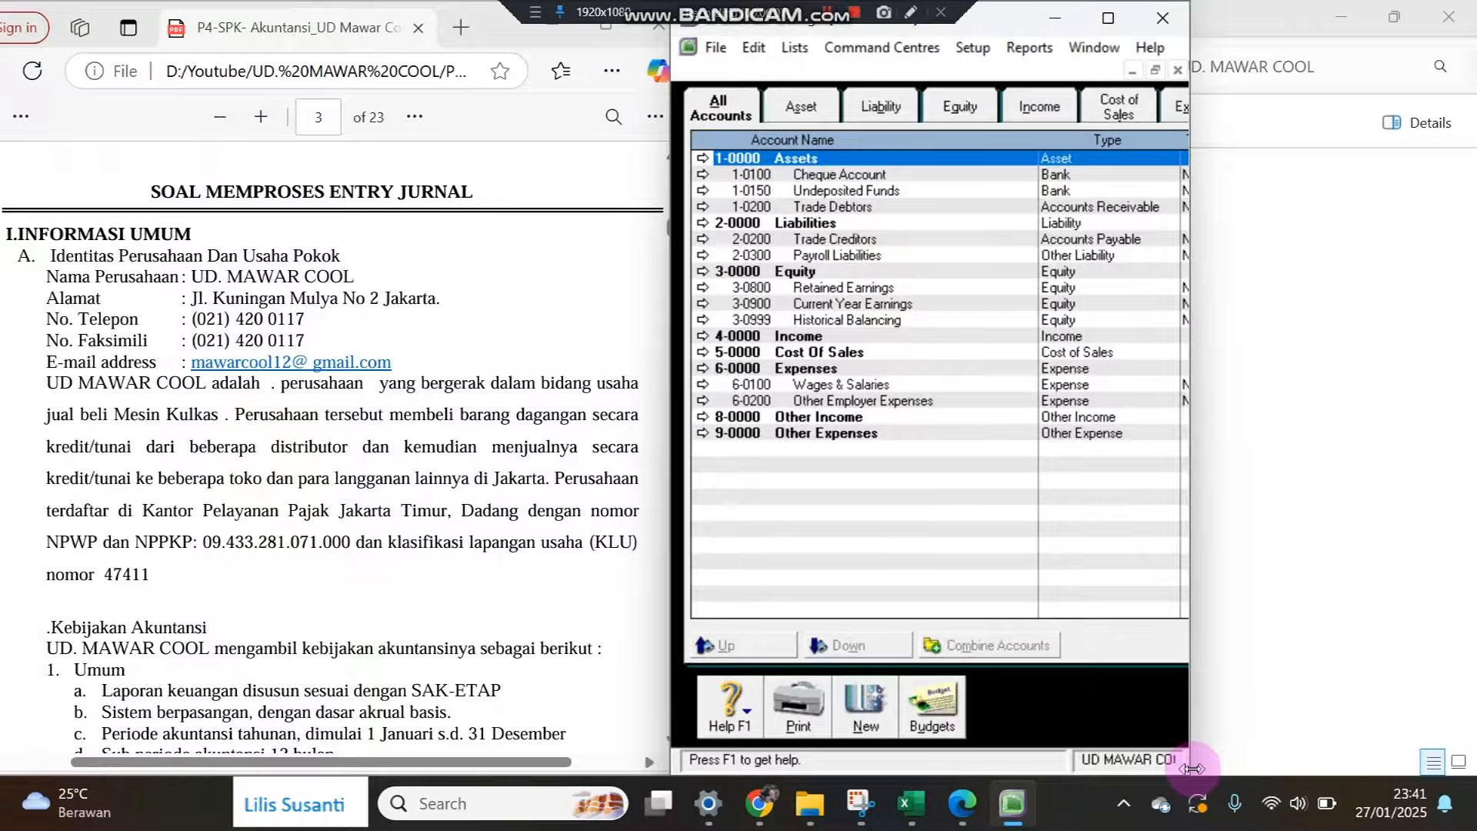
left_click_drag(1192, 768, 1470, 765)
Examine the chart of accounts and trial balance in the PDF, and the prepared accounts sheet in Excel.
left_click(496, 619)
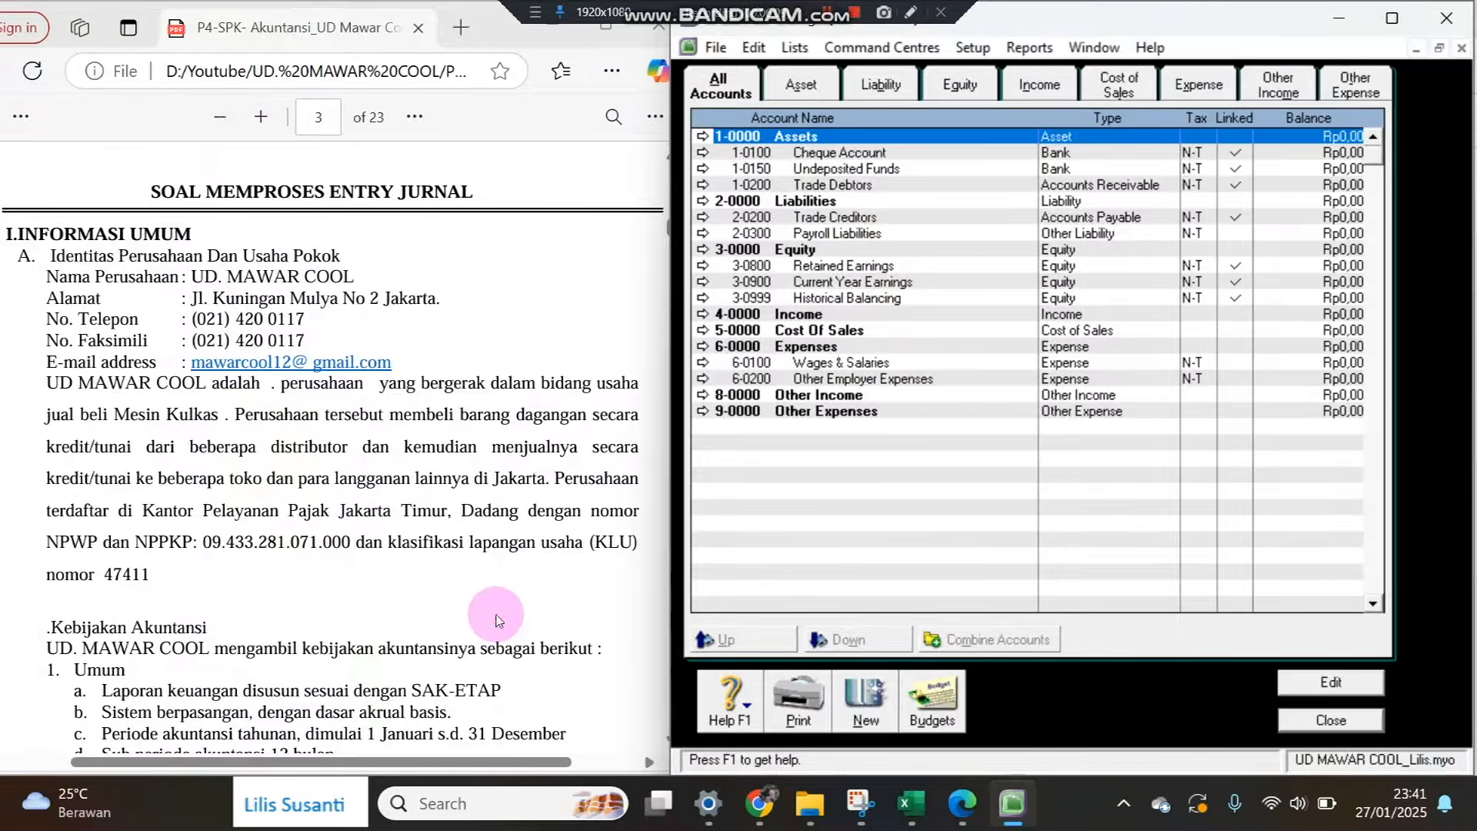
scroll(497, 619, "down", 15)
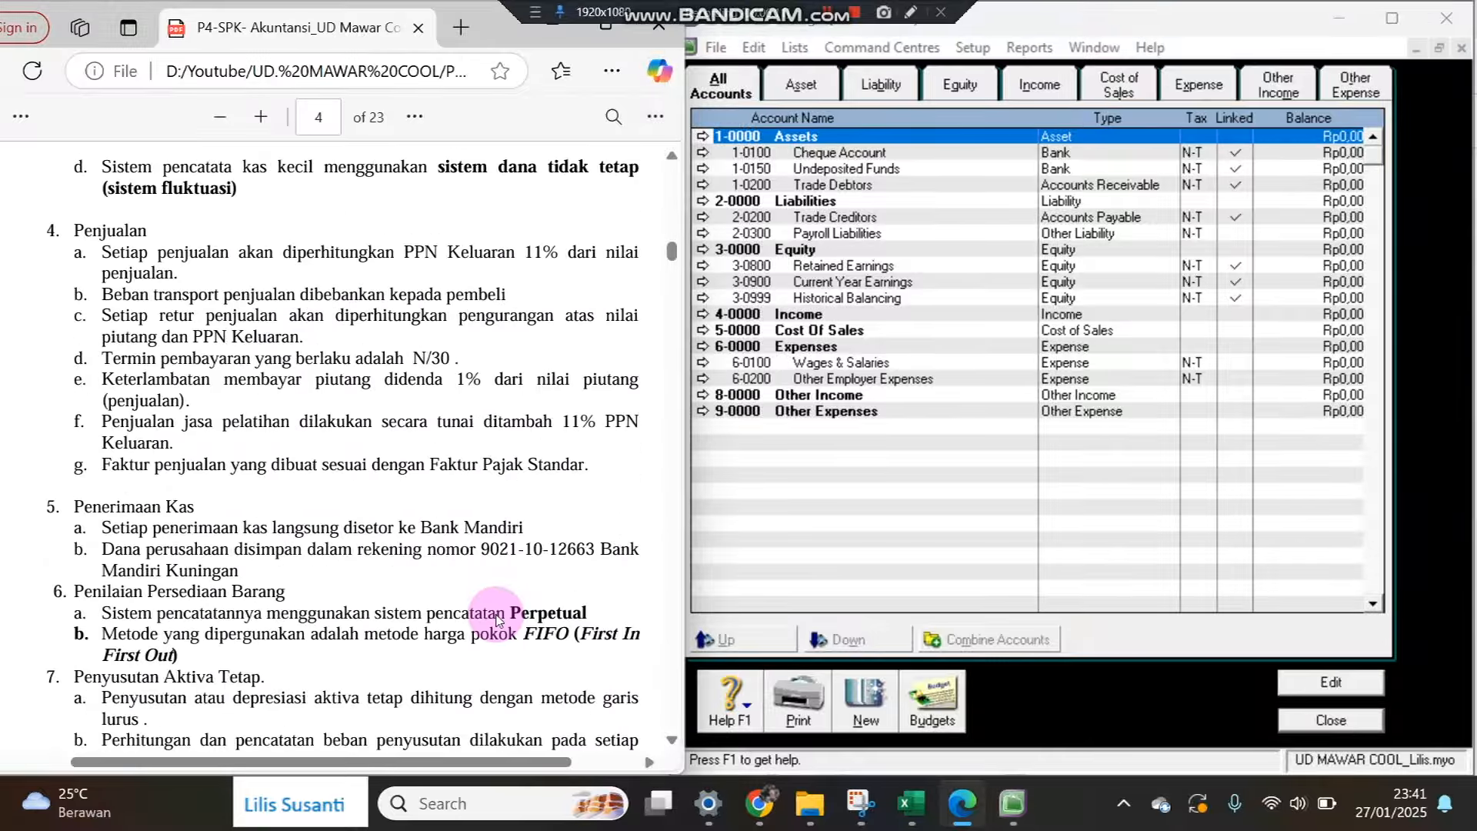
scroll(497, 619, "down", 8)
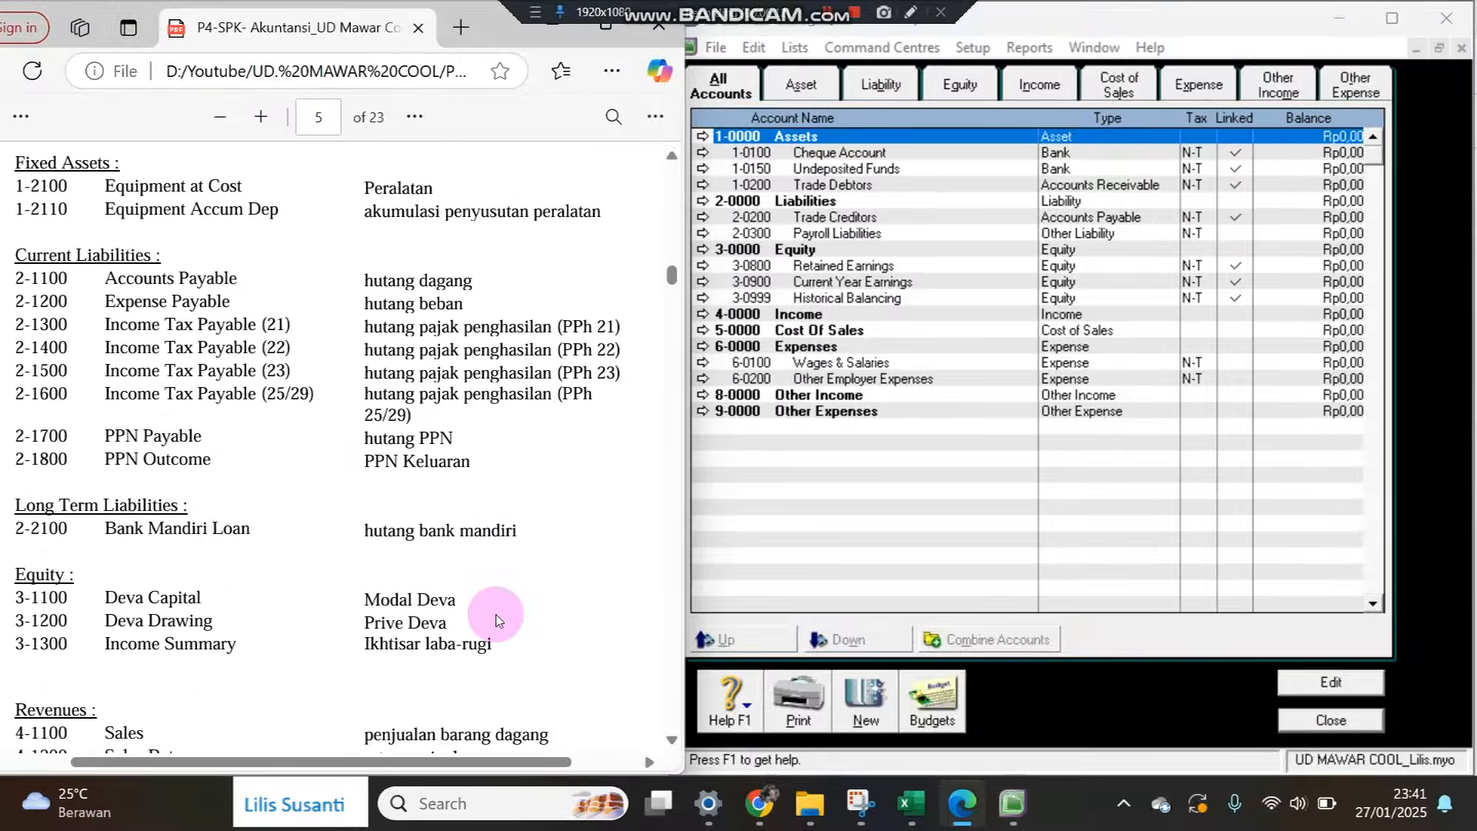
scroll(497, 620, "down", 7)
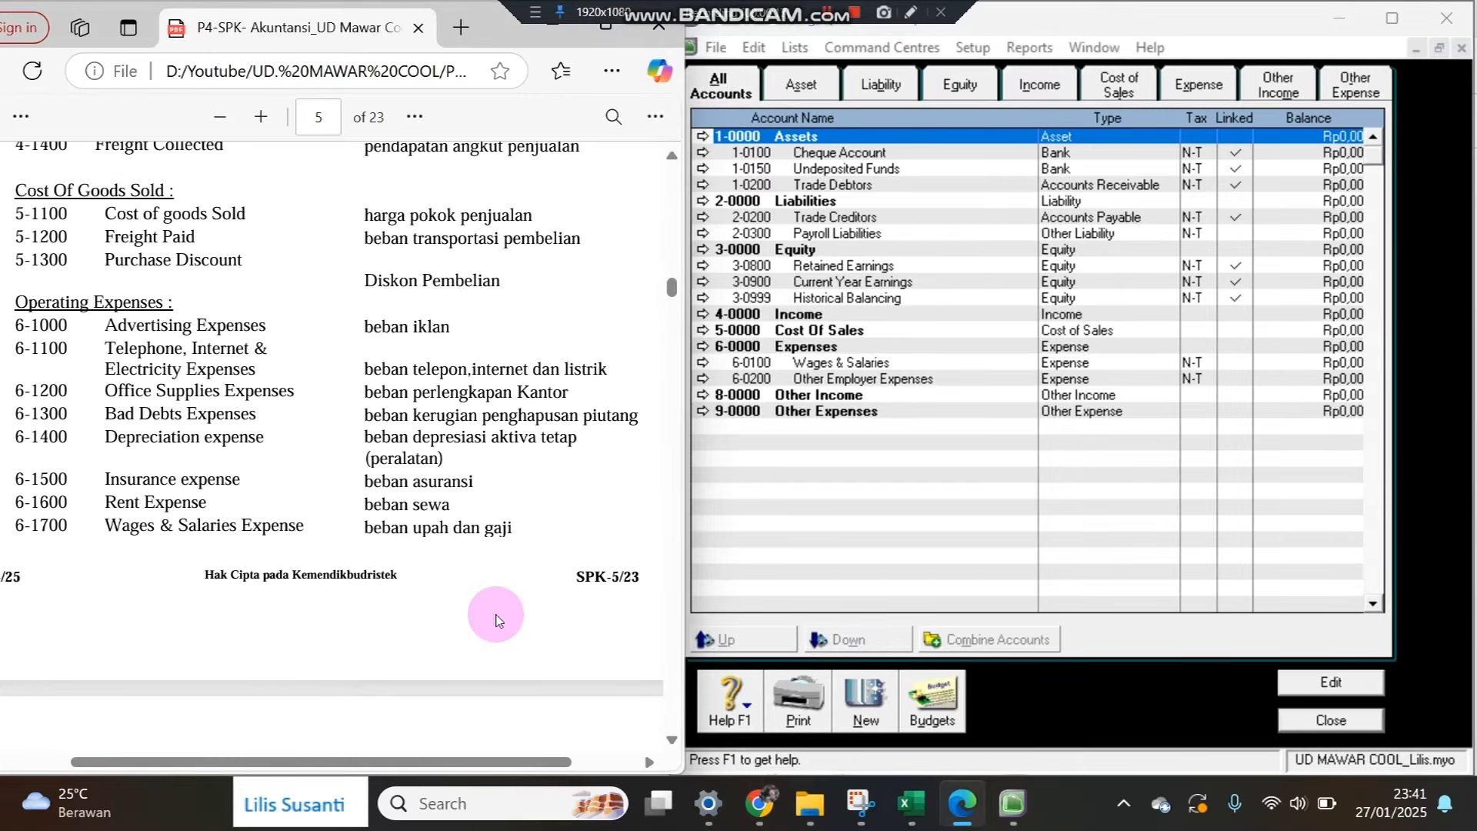
scroll(497, 620, "down", 7)
scroll(496, 620, "down", 3)
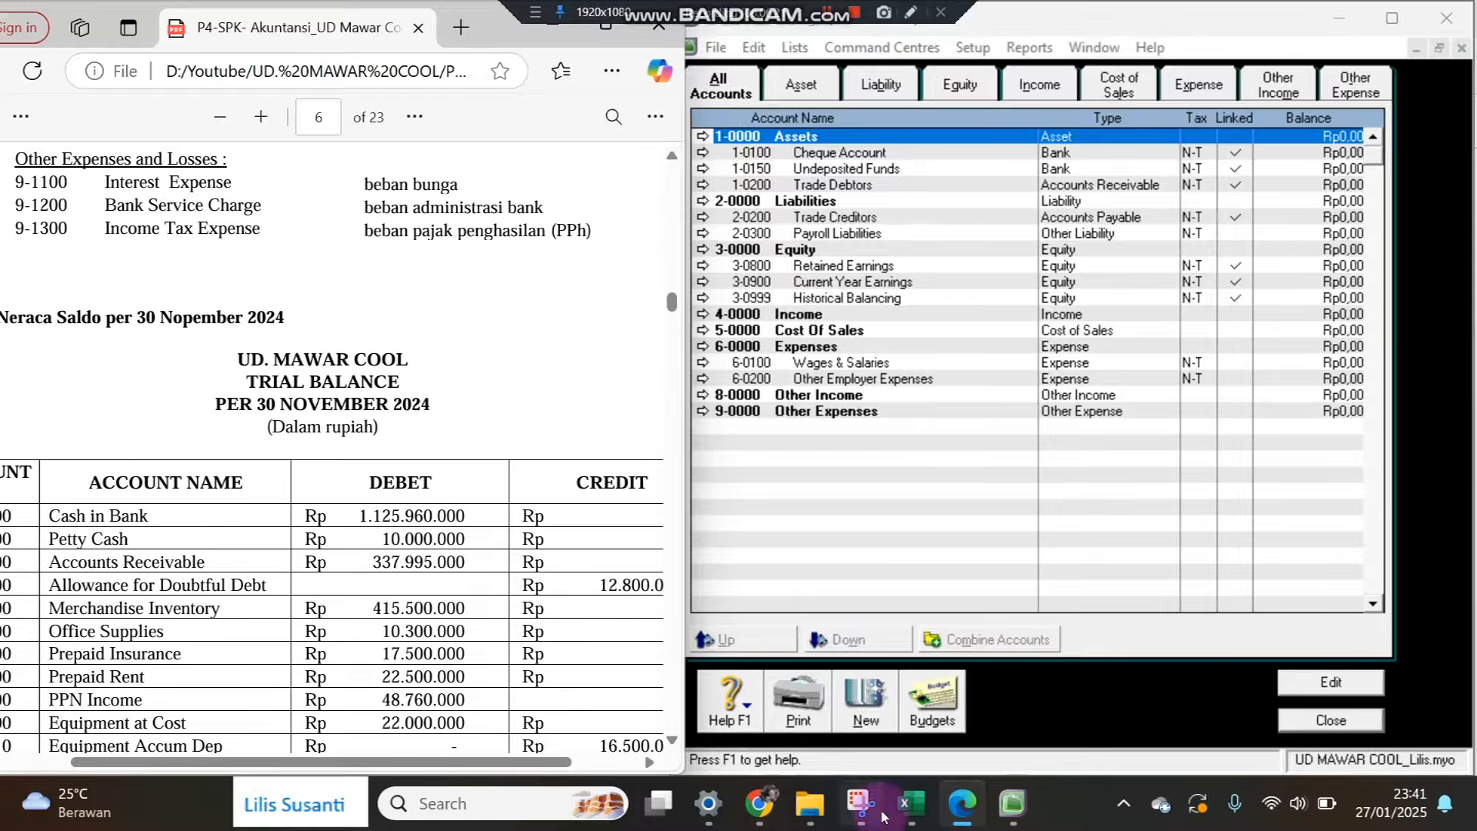
left_click(910, 803)
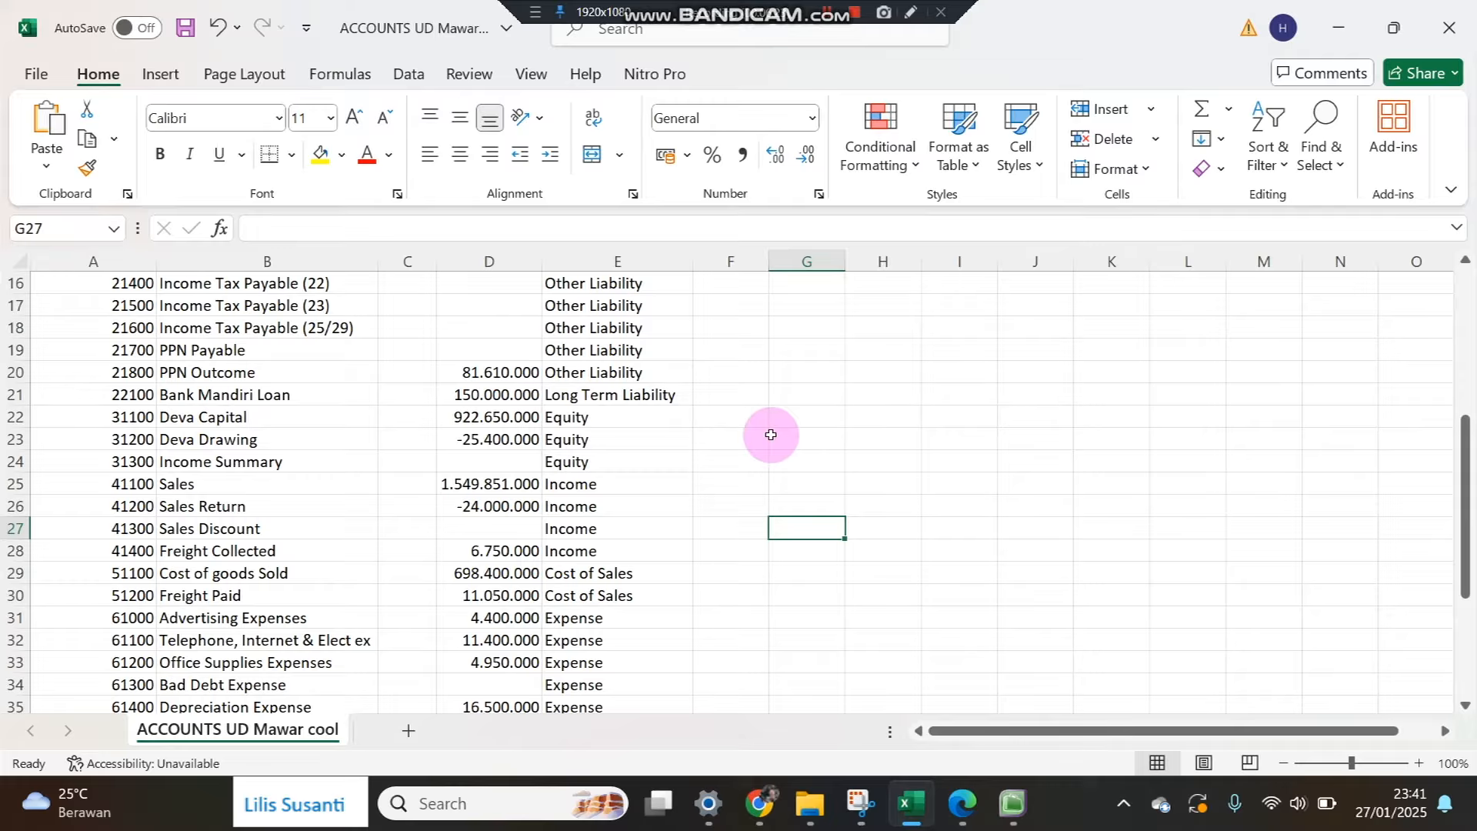
left_click(1337, 21)
Start an account information import in MYOB from a tab-delimited file with a header record, updating existing records for duplicates.
left_click(719, 49)
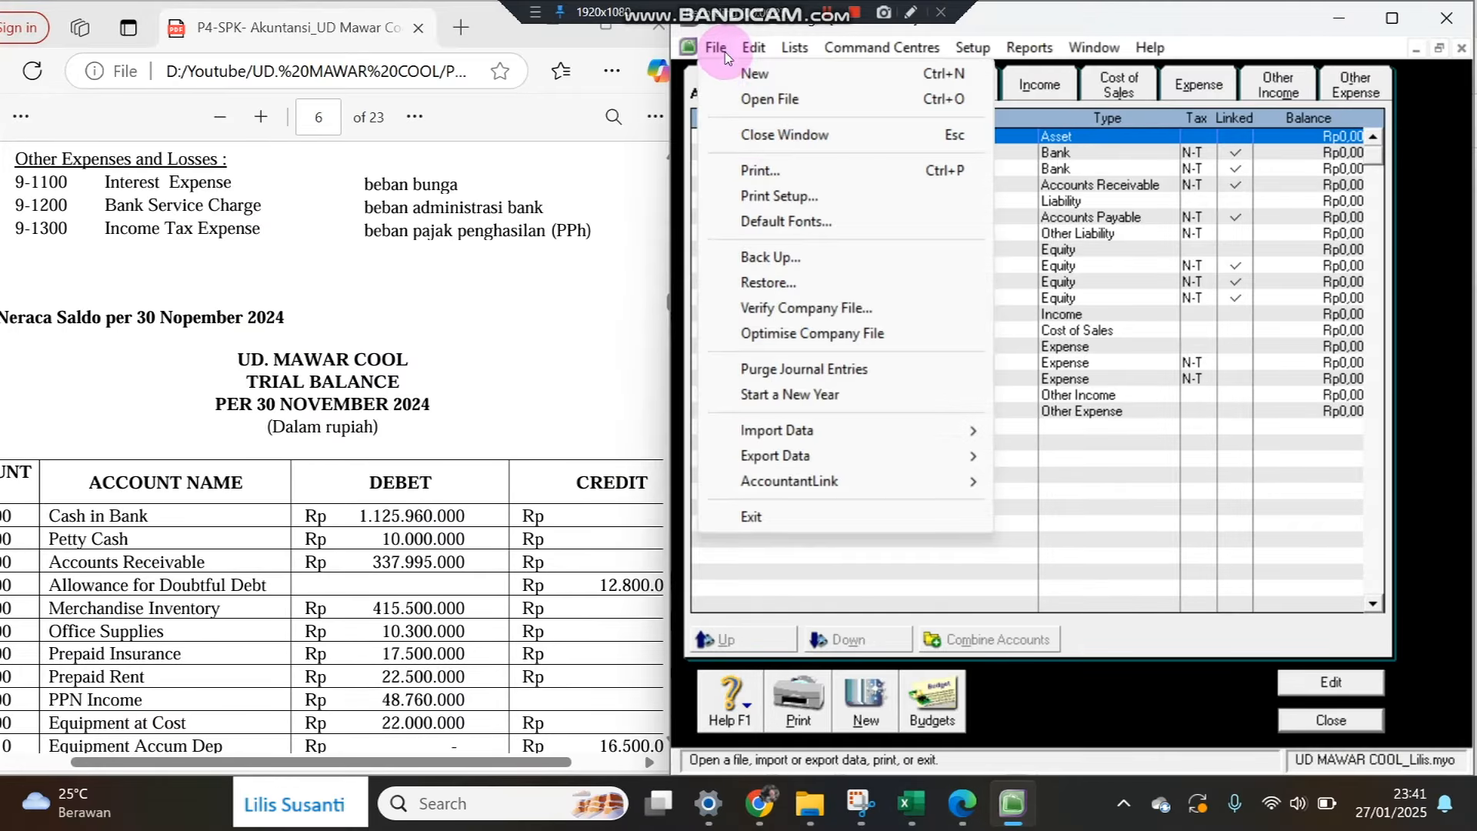
mouse_move(977, 429)
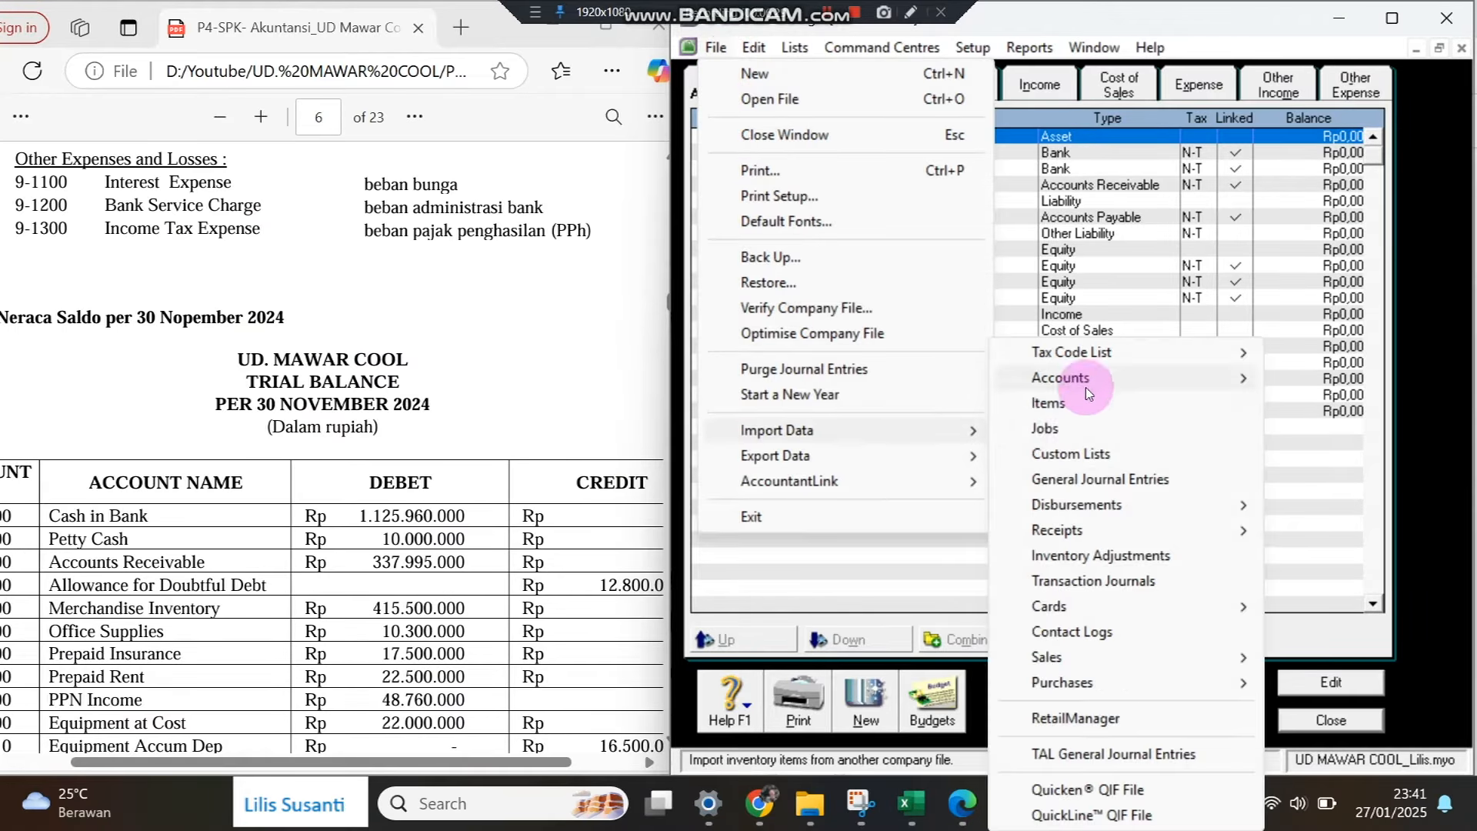
mouse_move(1085, 377)
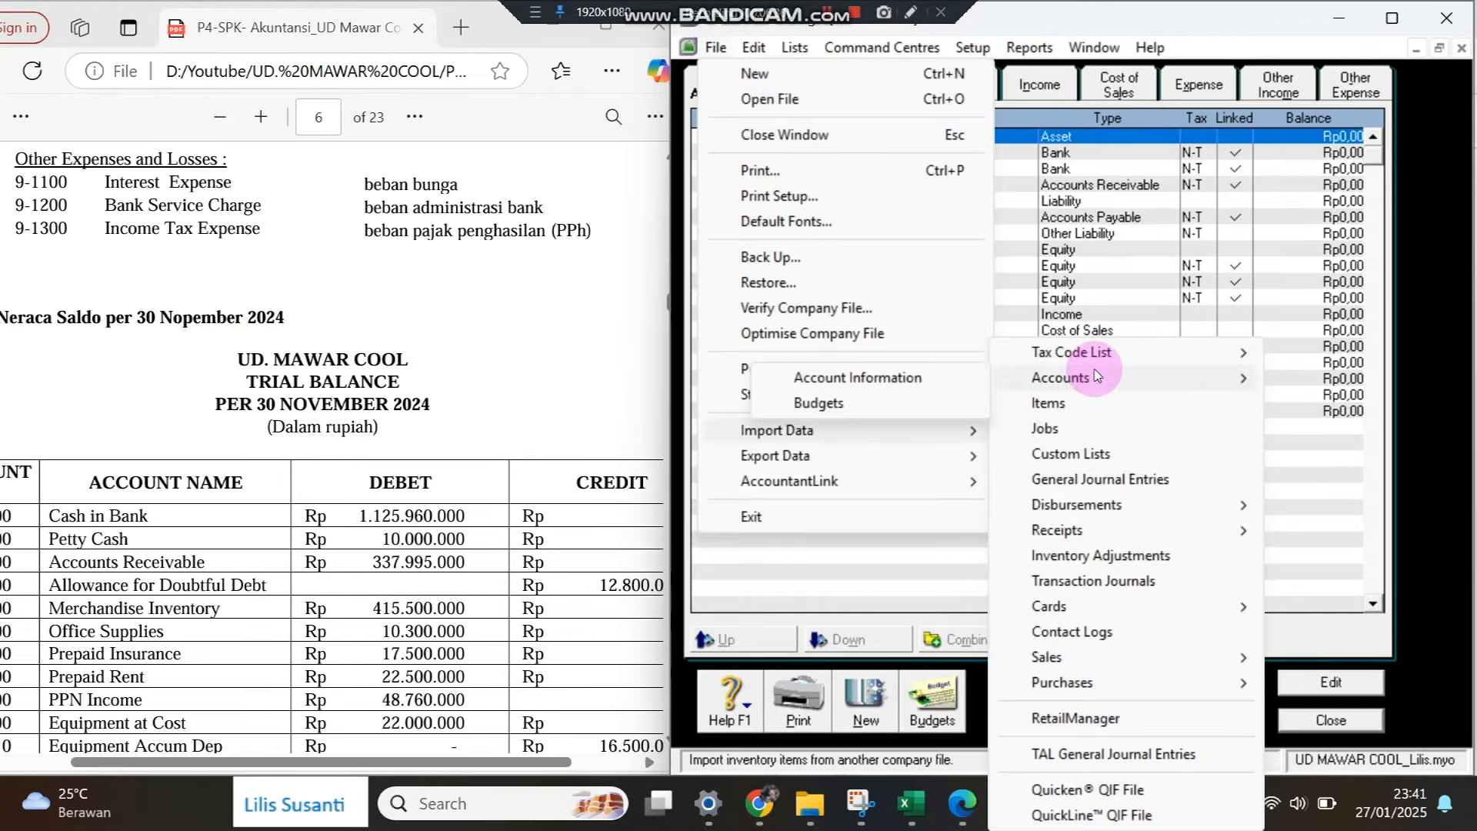
left_click(898, 376)
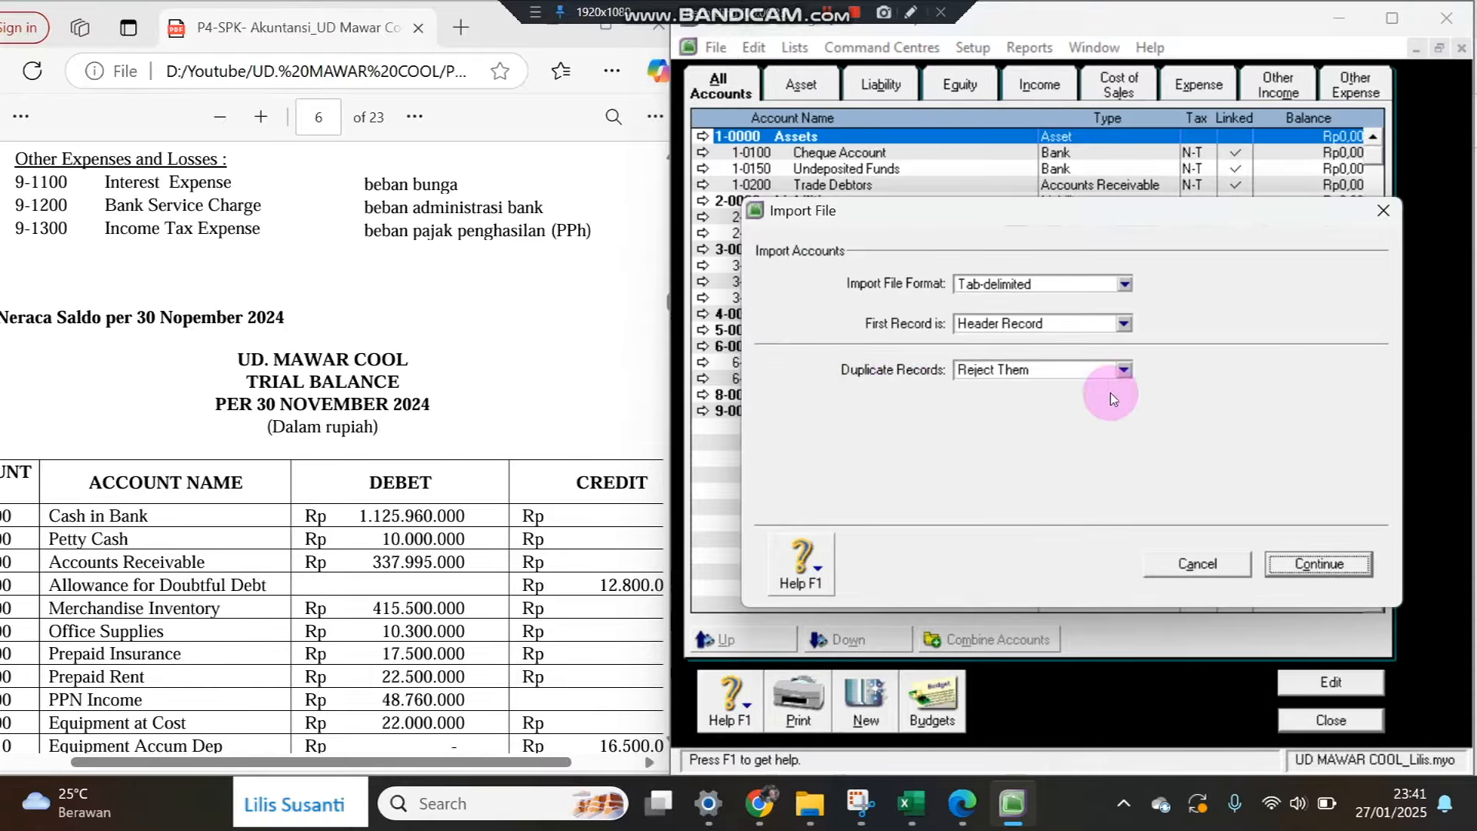
left_click(1046, 371)
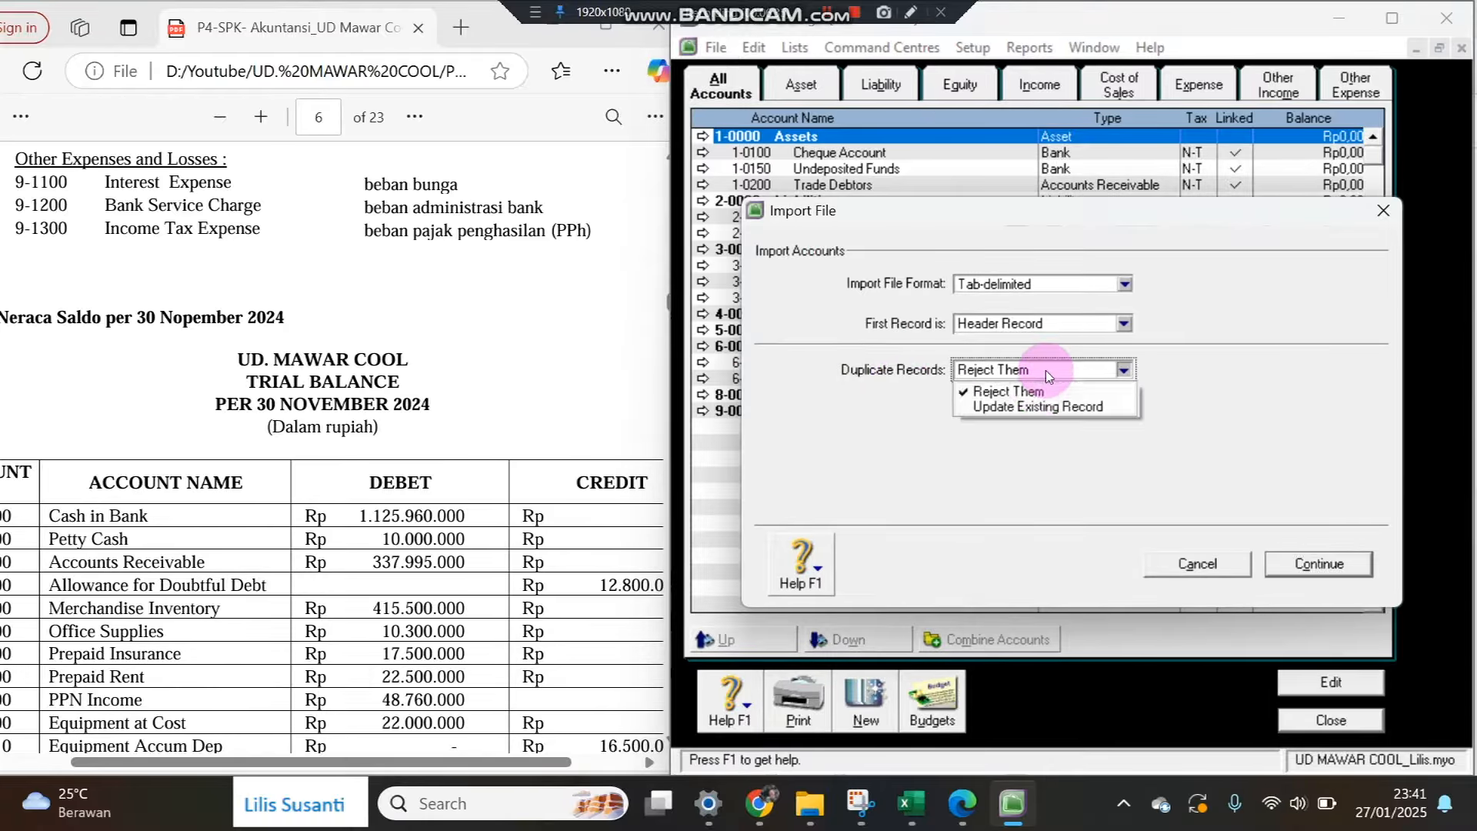
left_click(1031, 405)
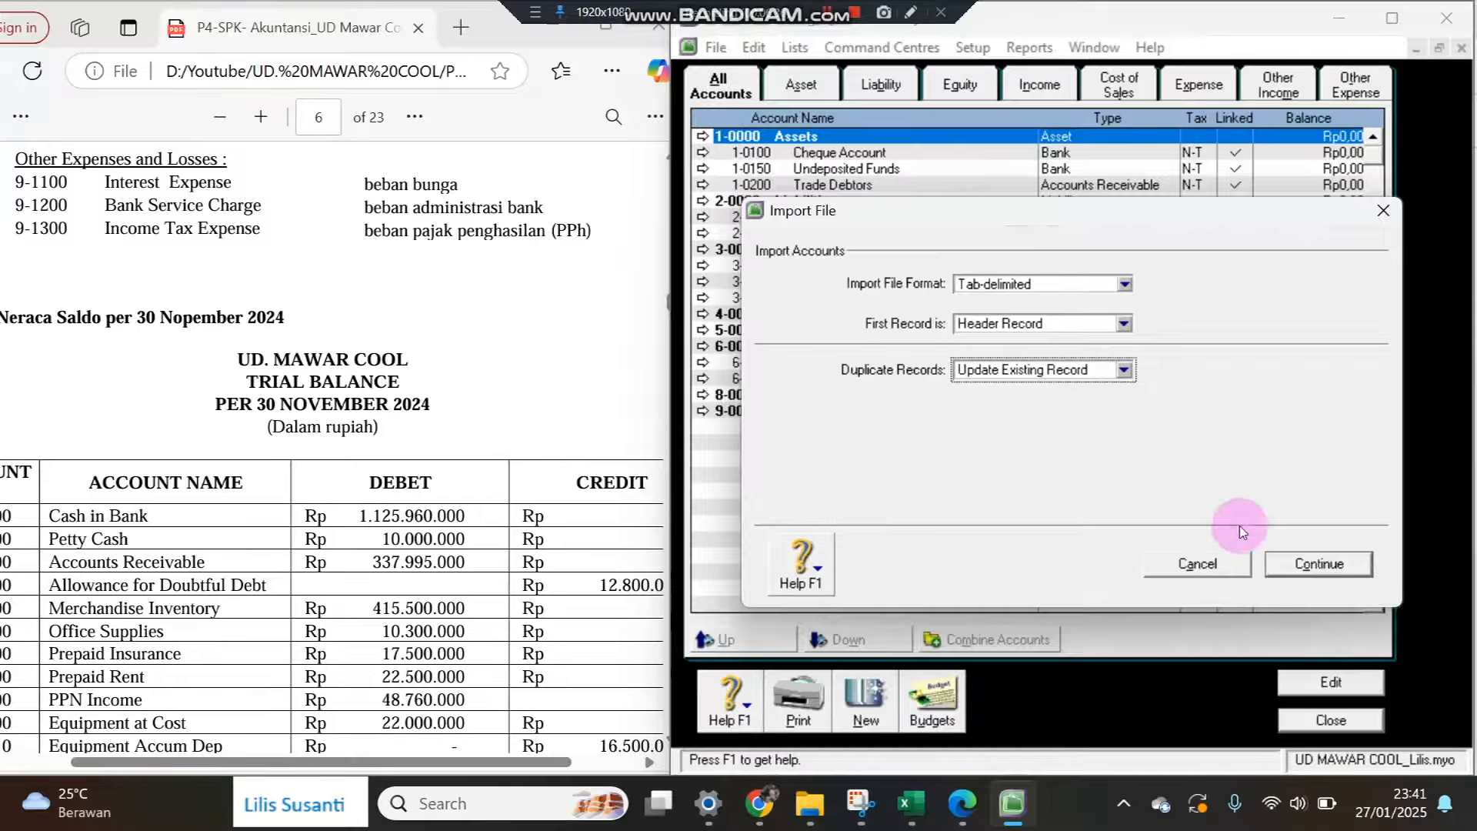
left_click(1319, 564)
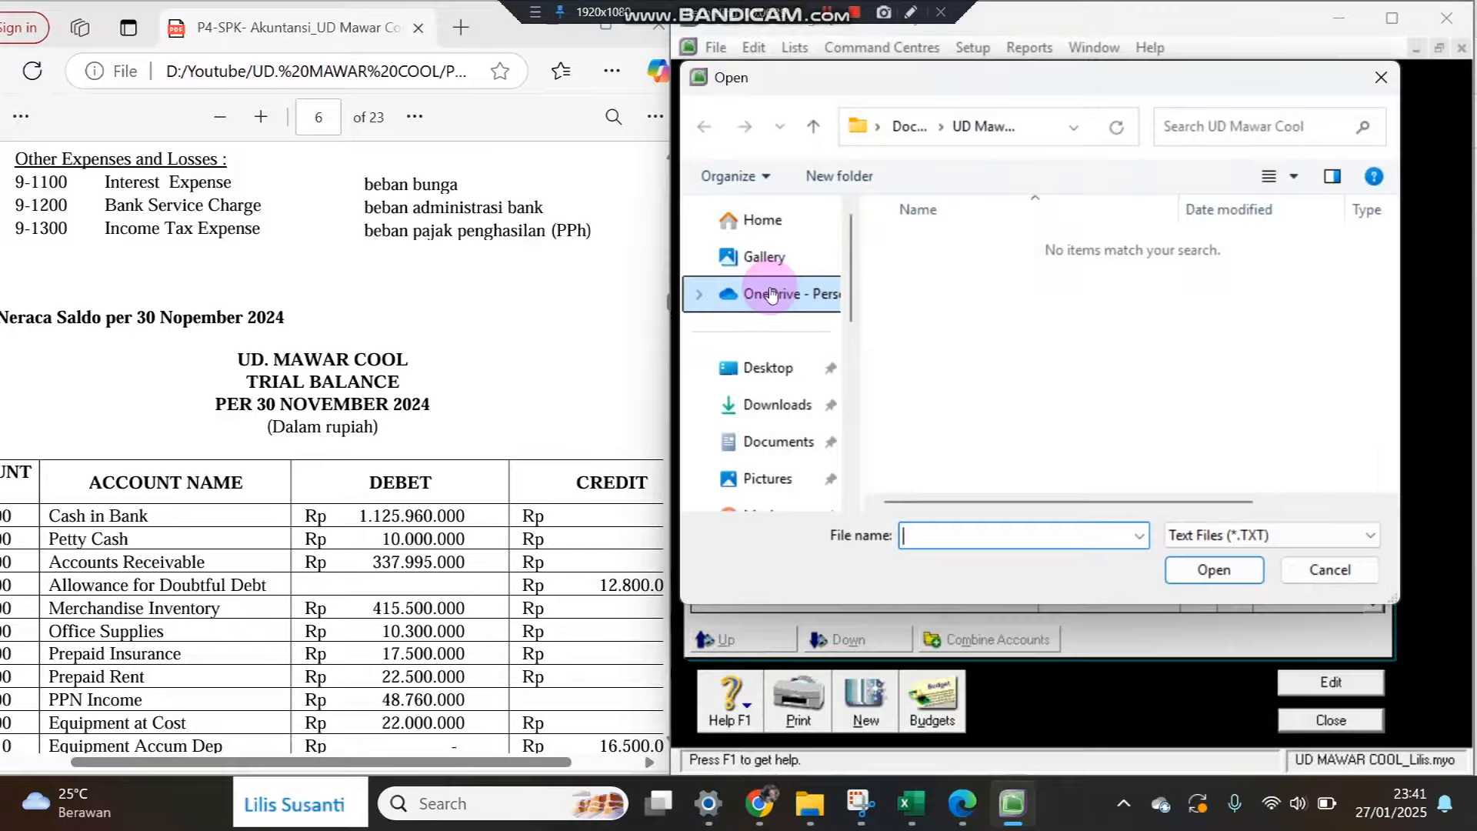
Choose the text file "ACCOUNTS UD Mawar cool" from the Documents folder as the import source.
left_click(764, 442)
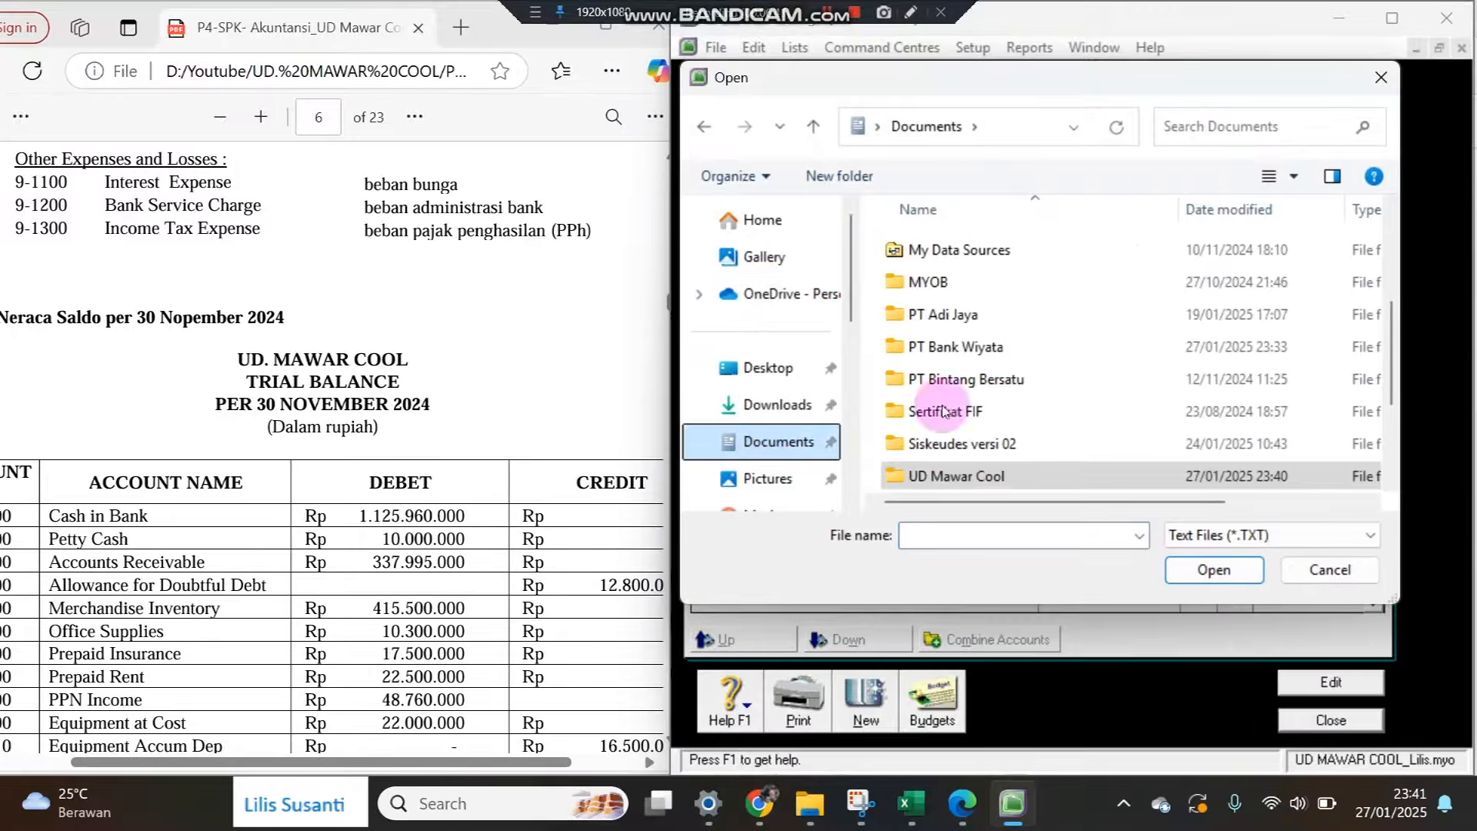
scroll(1397, 448, "down", 2)
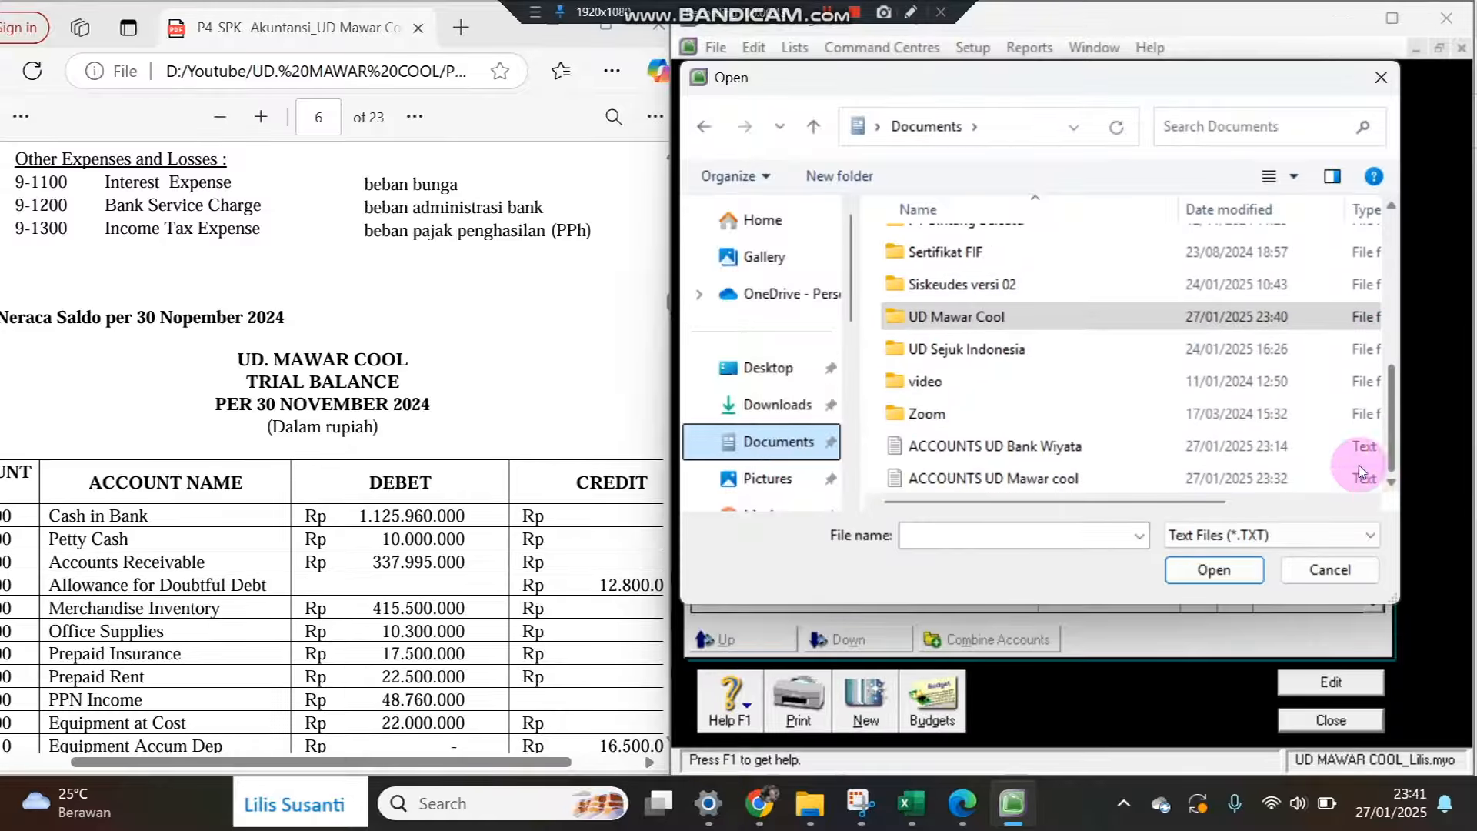
left_click(1061, 483)
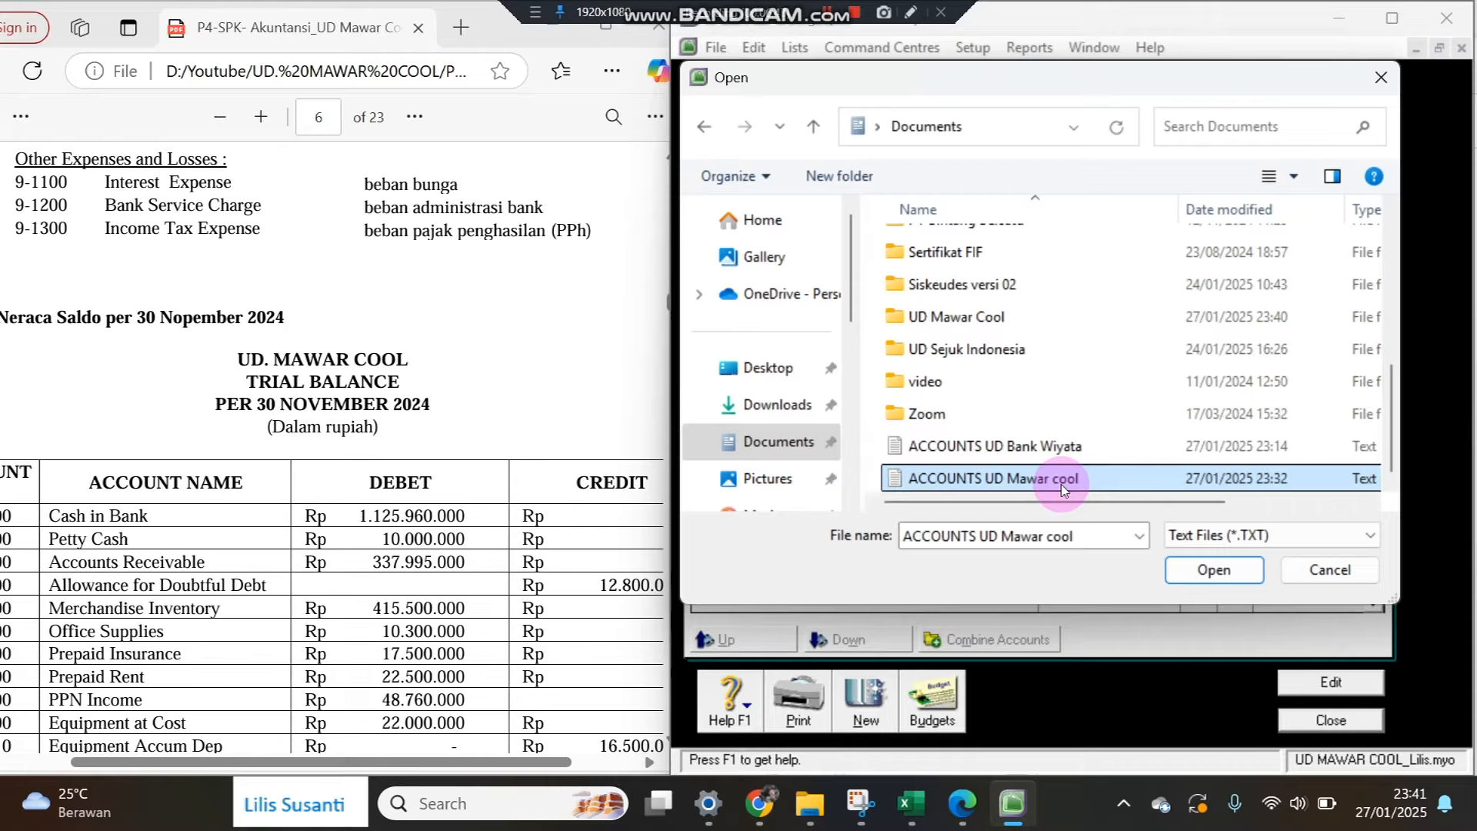
double_click(1061, 483)
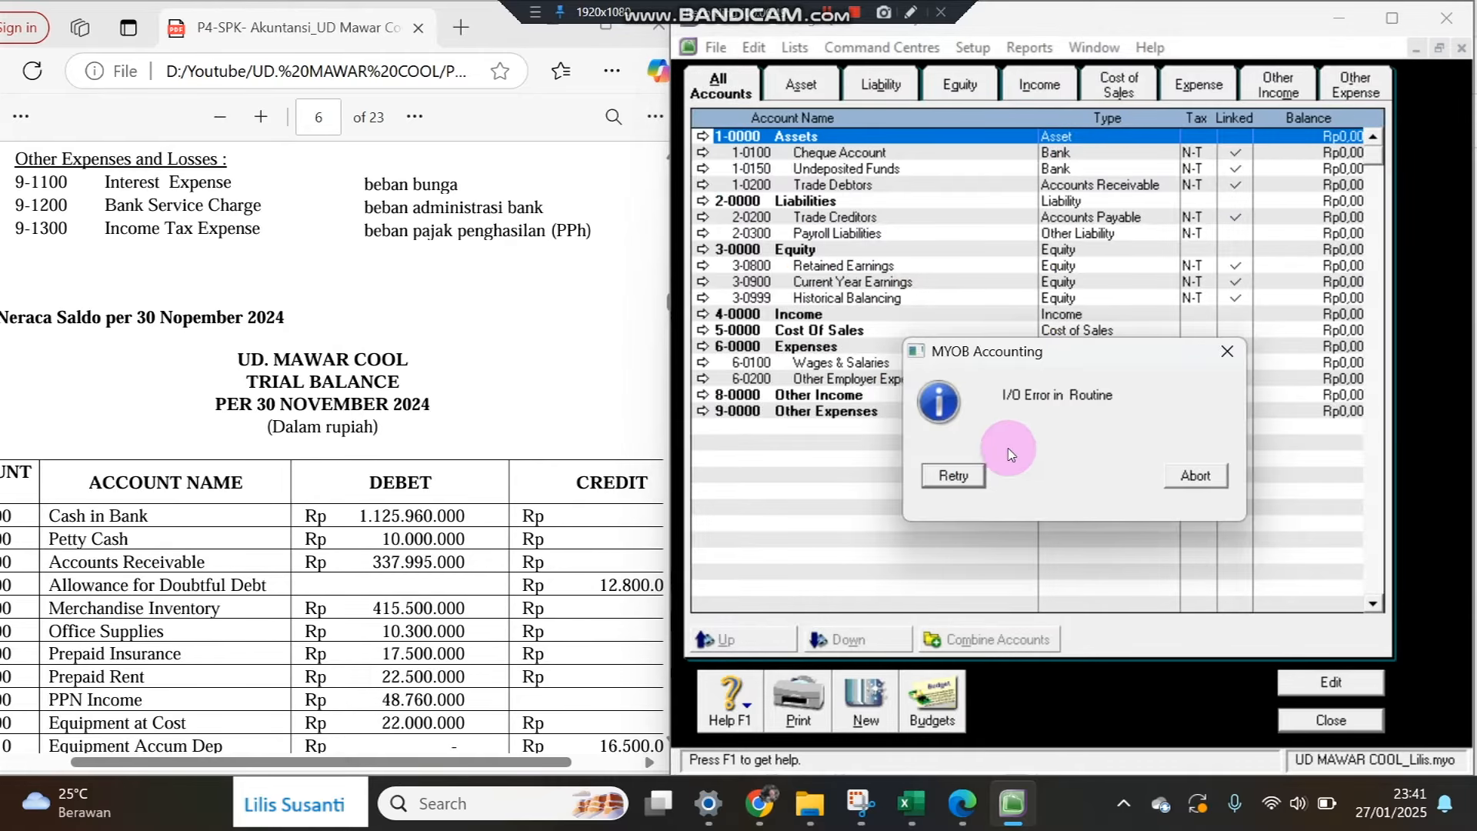
Switch to Excel and close the accounts sheet, saving it as tab-delimited text over the existing "ACCOUNTS UD Mawar cool" file.
left_click(906, 814)
left_click(1296, 144)
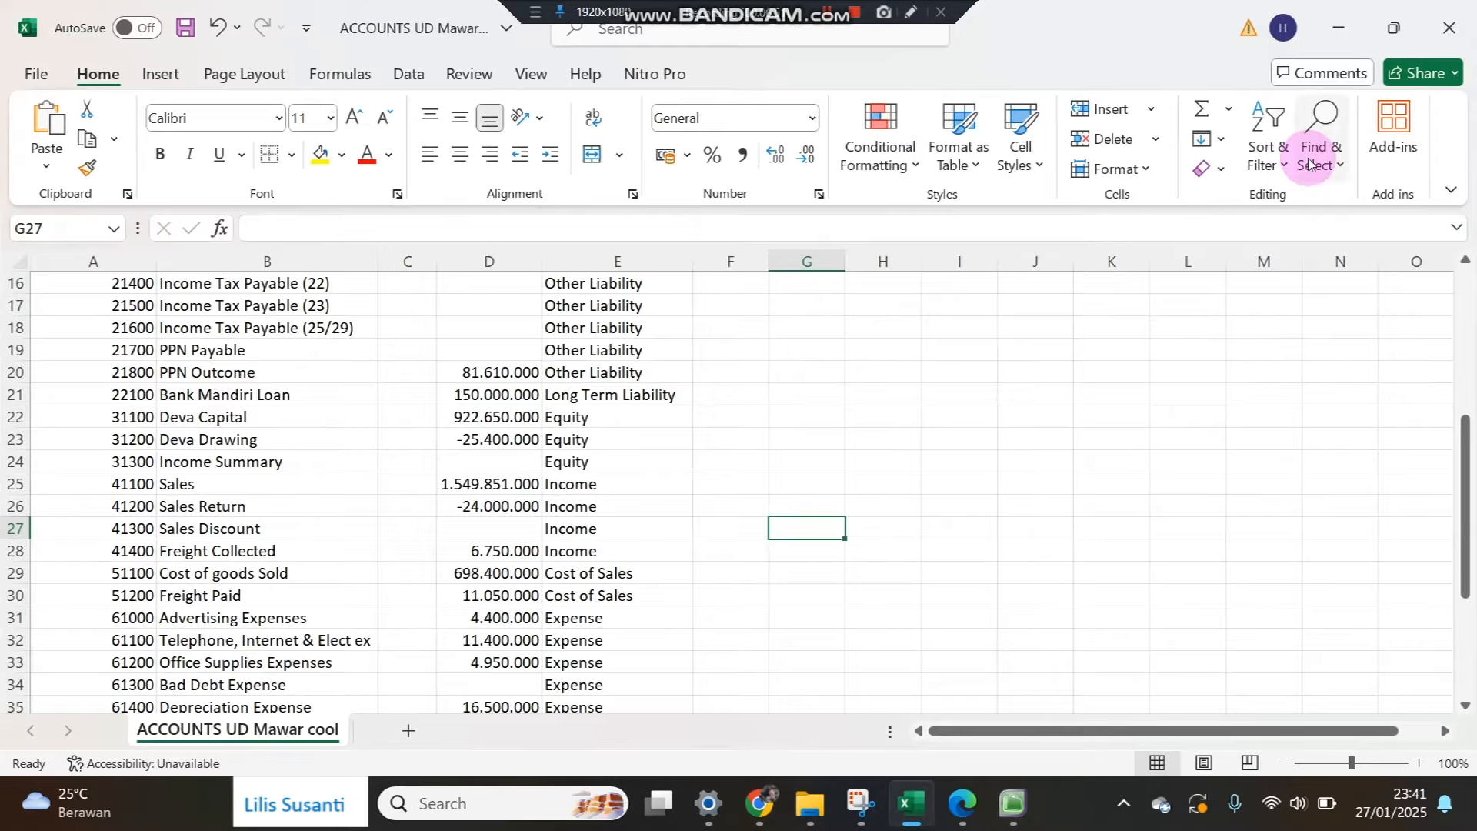
left_click(1435, 44)
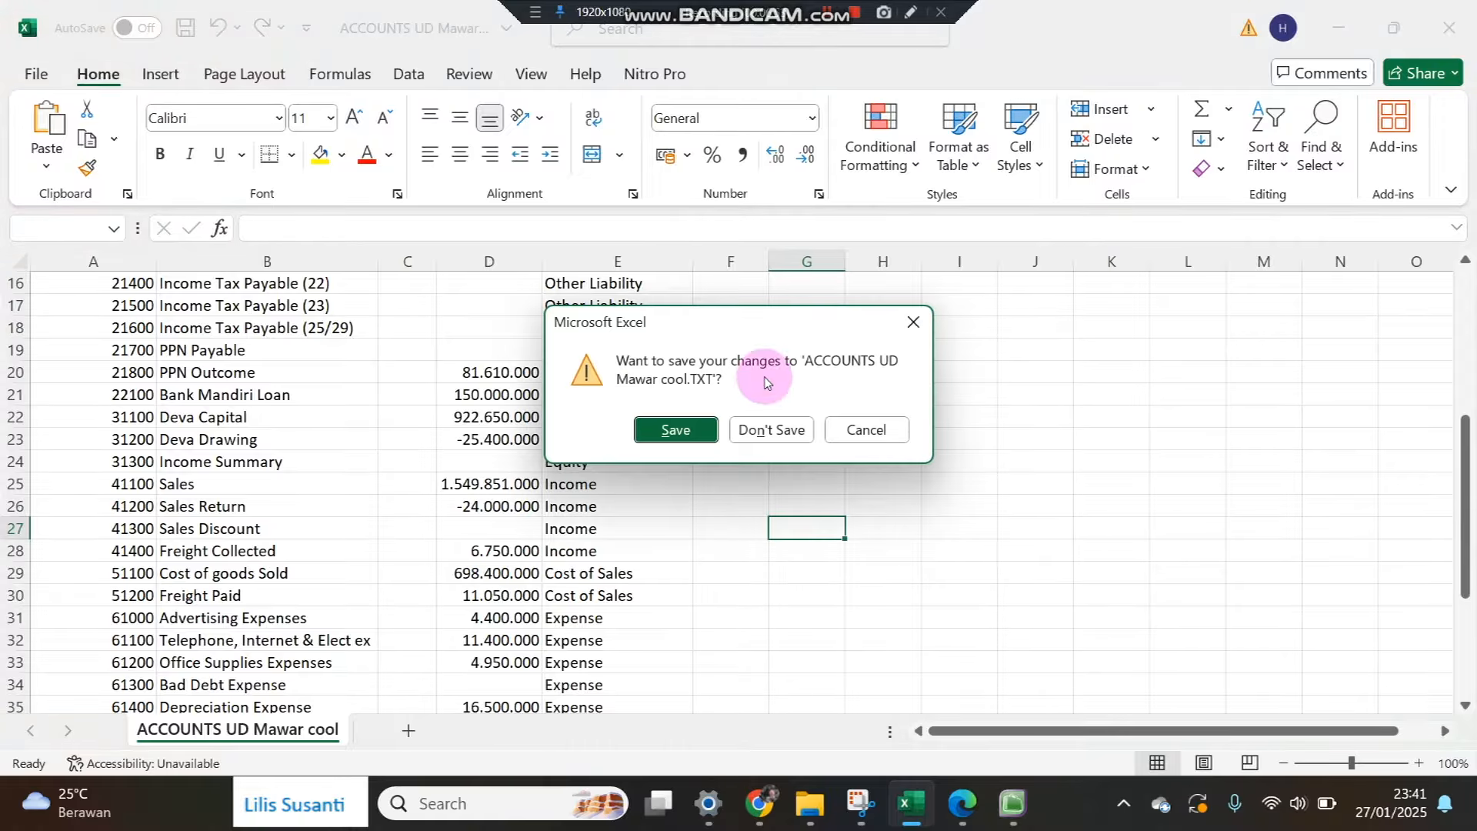
left_click(695, 421)
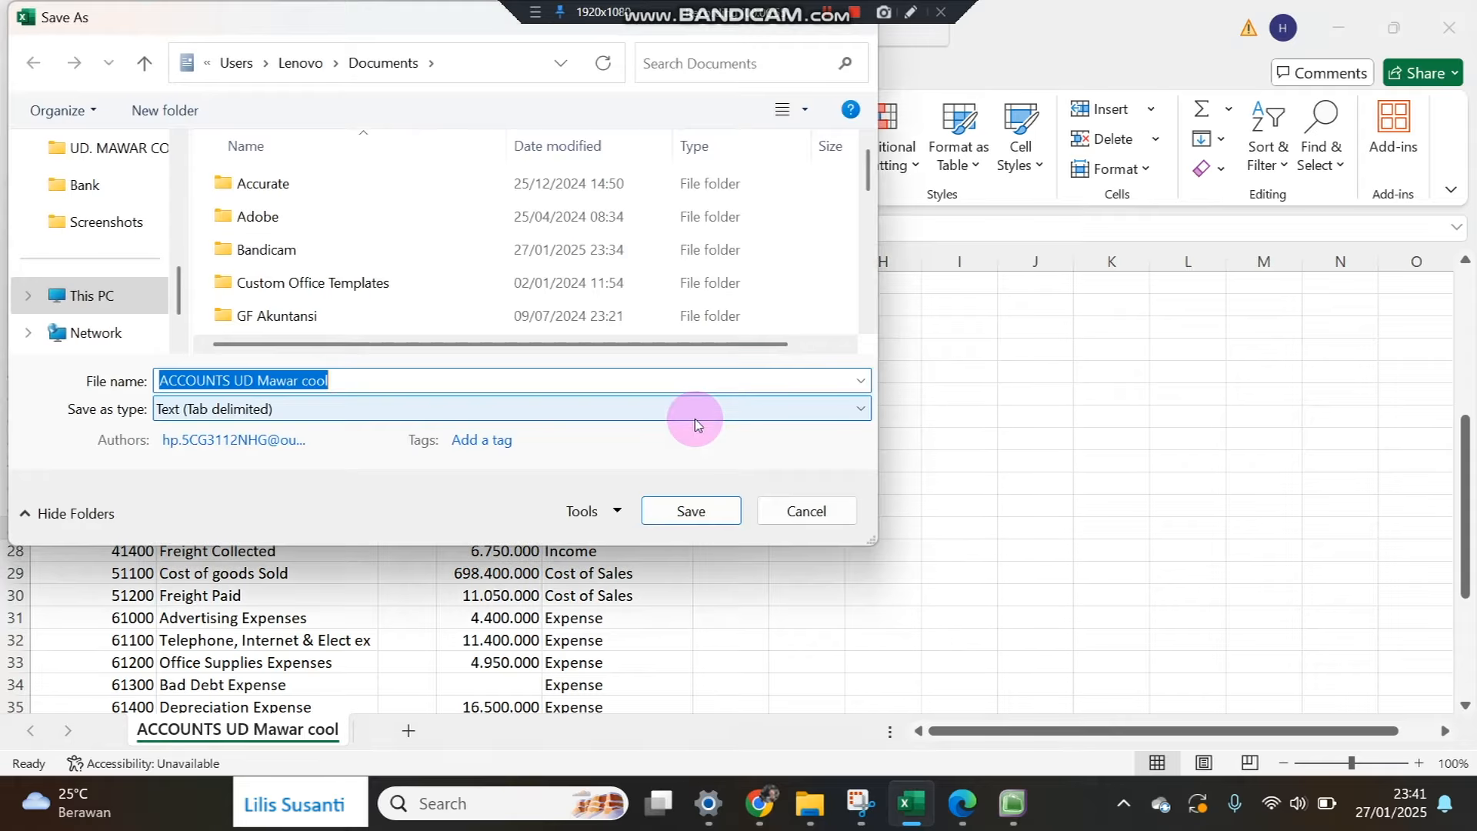
left_click(704, 514)
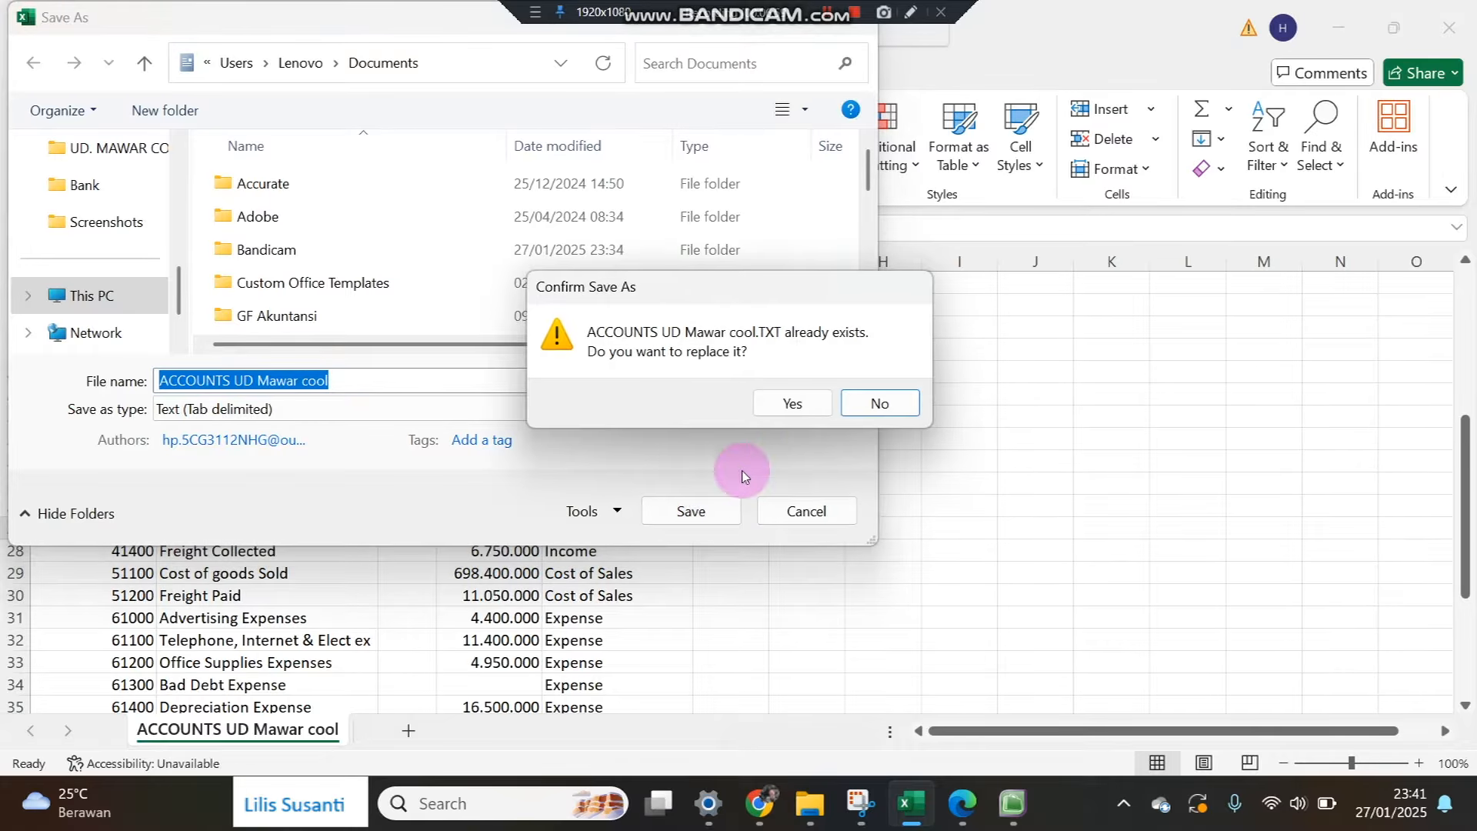
left_click(800, 416)
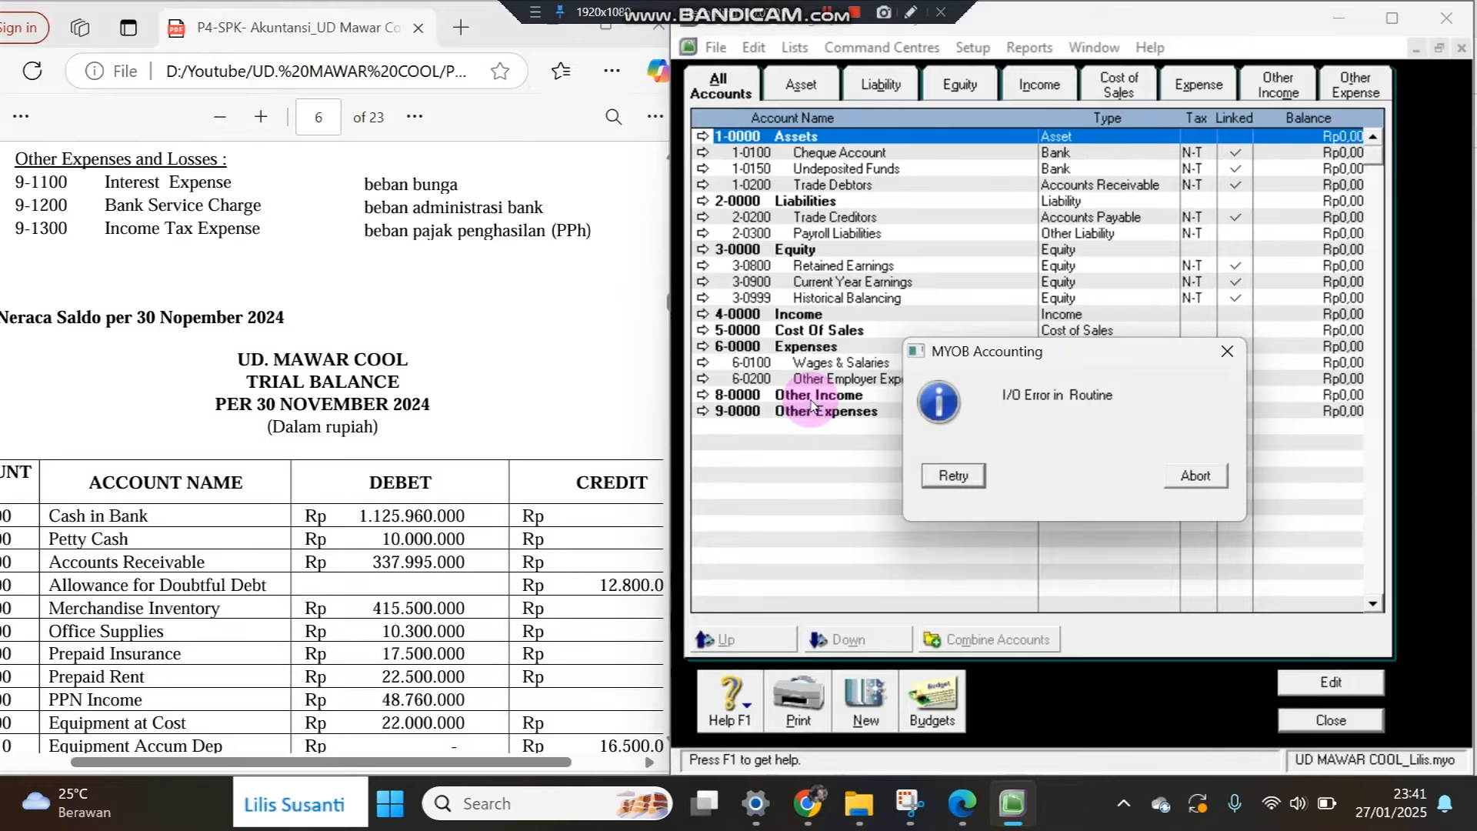
Retry the file in MYOB, match all import fields to the MYOB fields, and import the accounts.
left_click(954, 477)
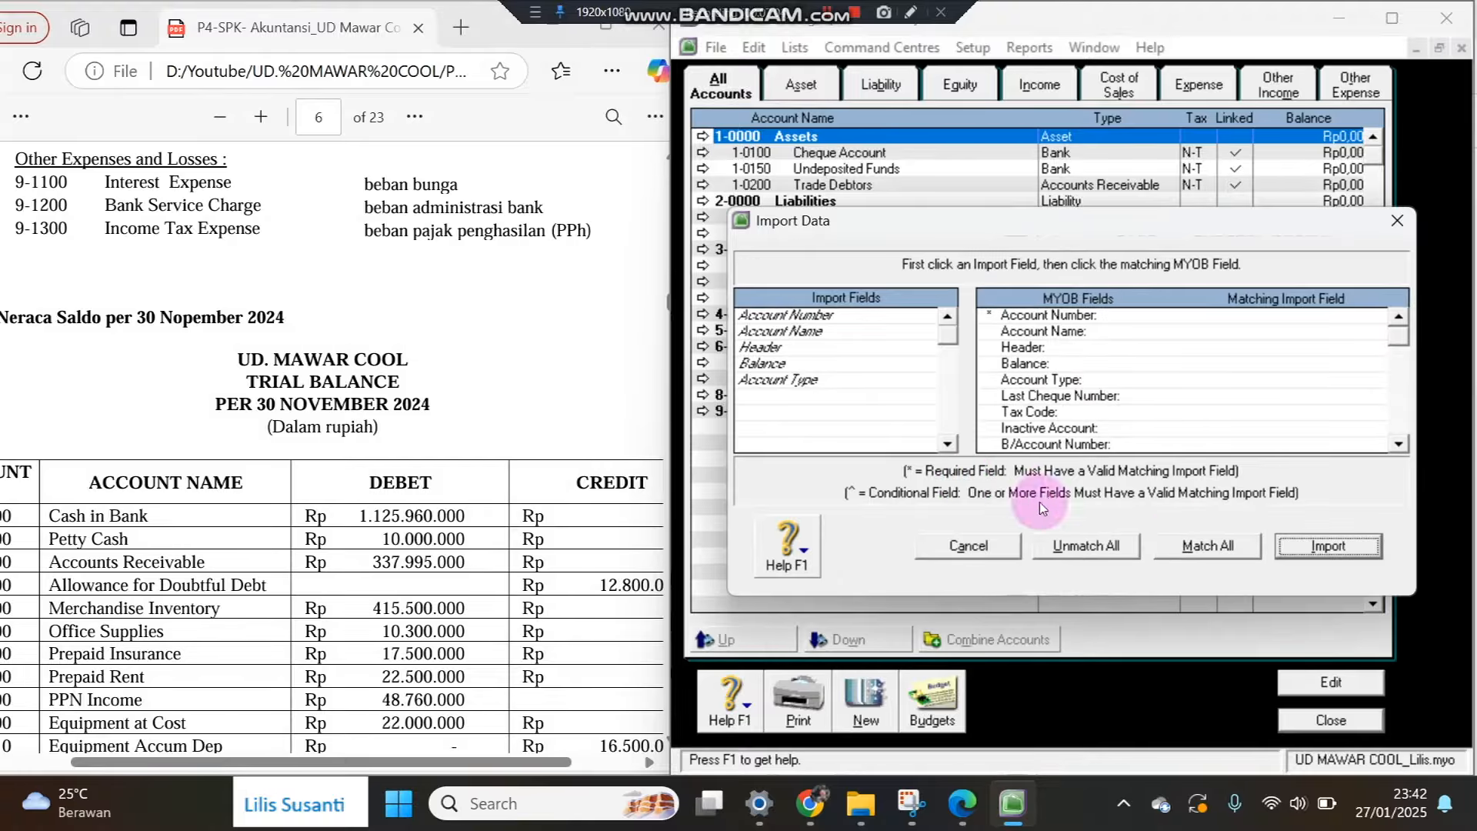
left_click(1189, 547)
left_click(1339, 547)
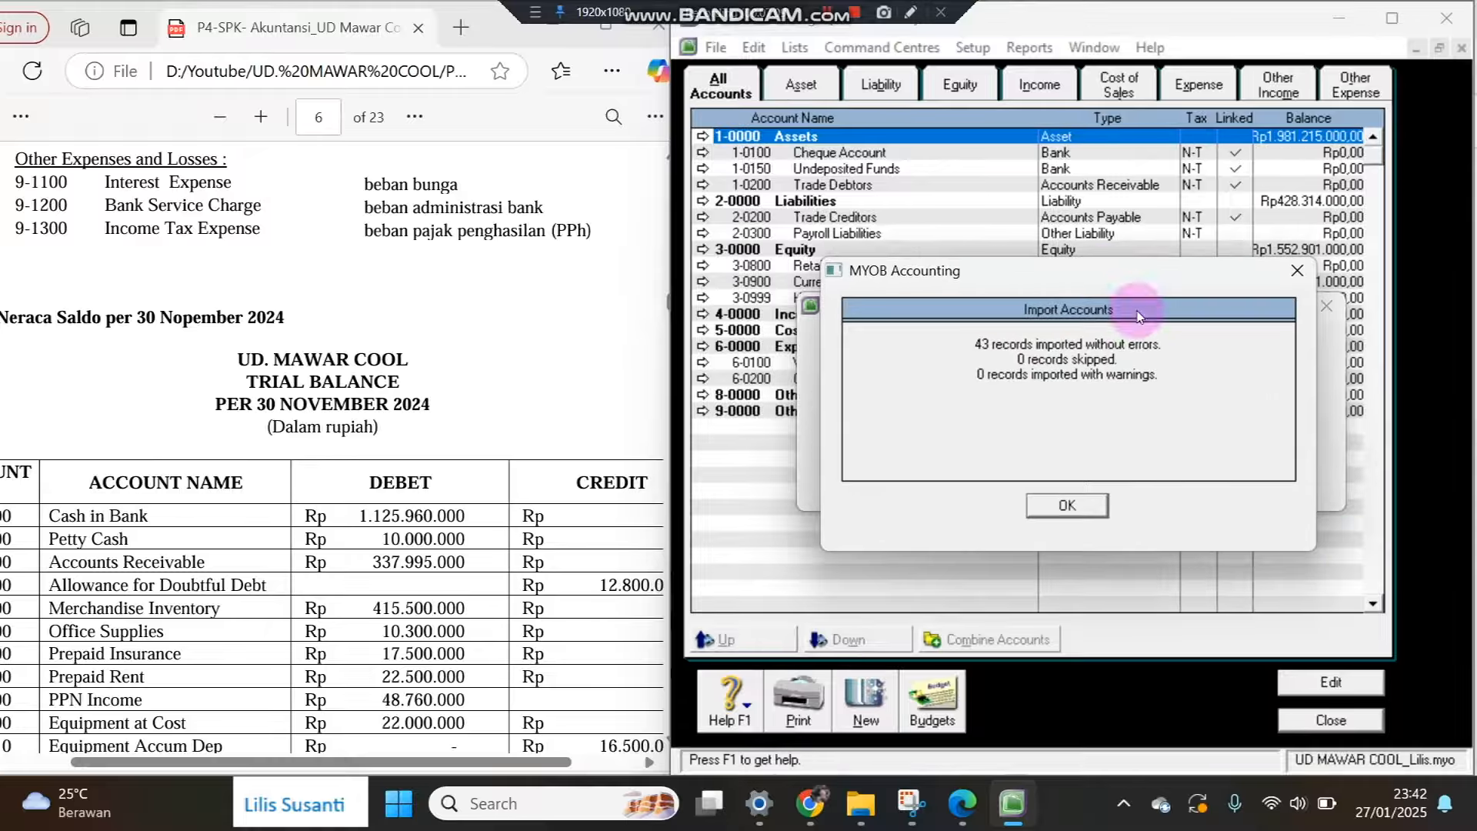
left_click(1067, 508)
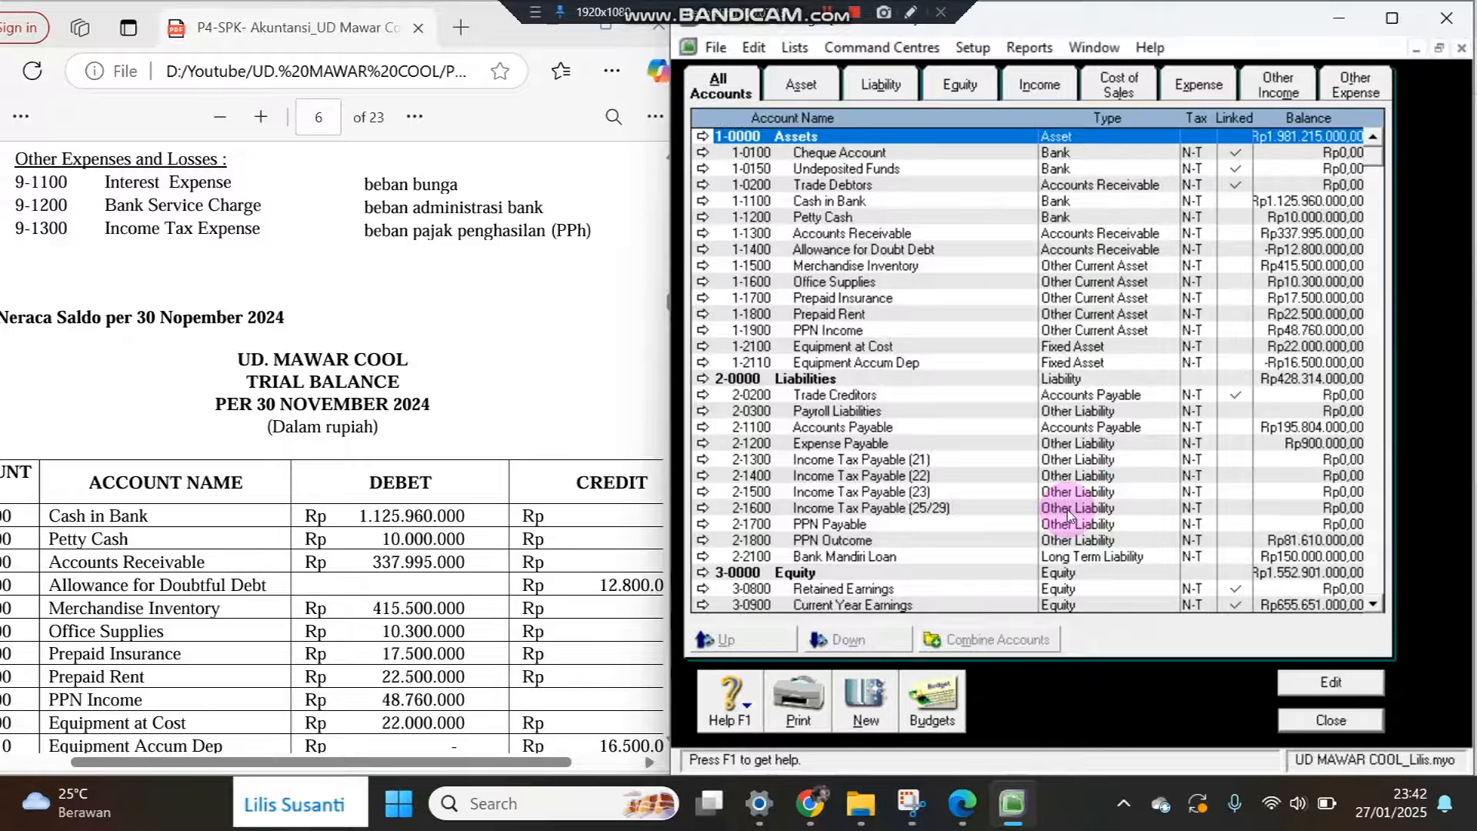
Link the bank account for undeposited funds to 1-1100 Cash in Bank and accept the account change.
left_click(1237, 158)
left_click(1237, 171)
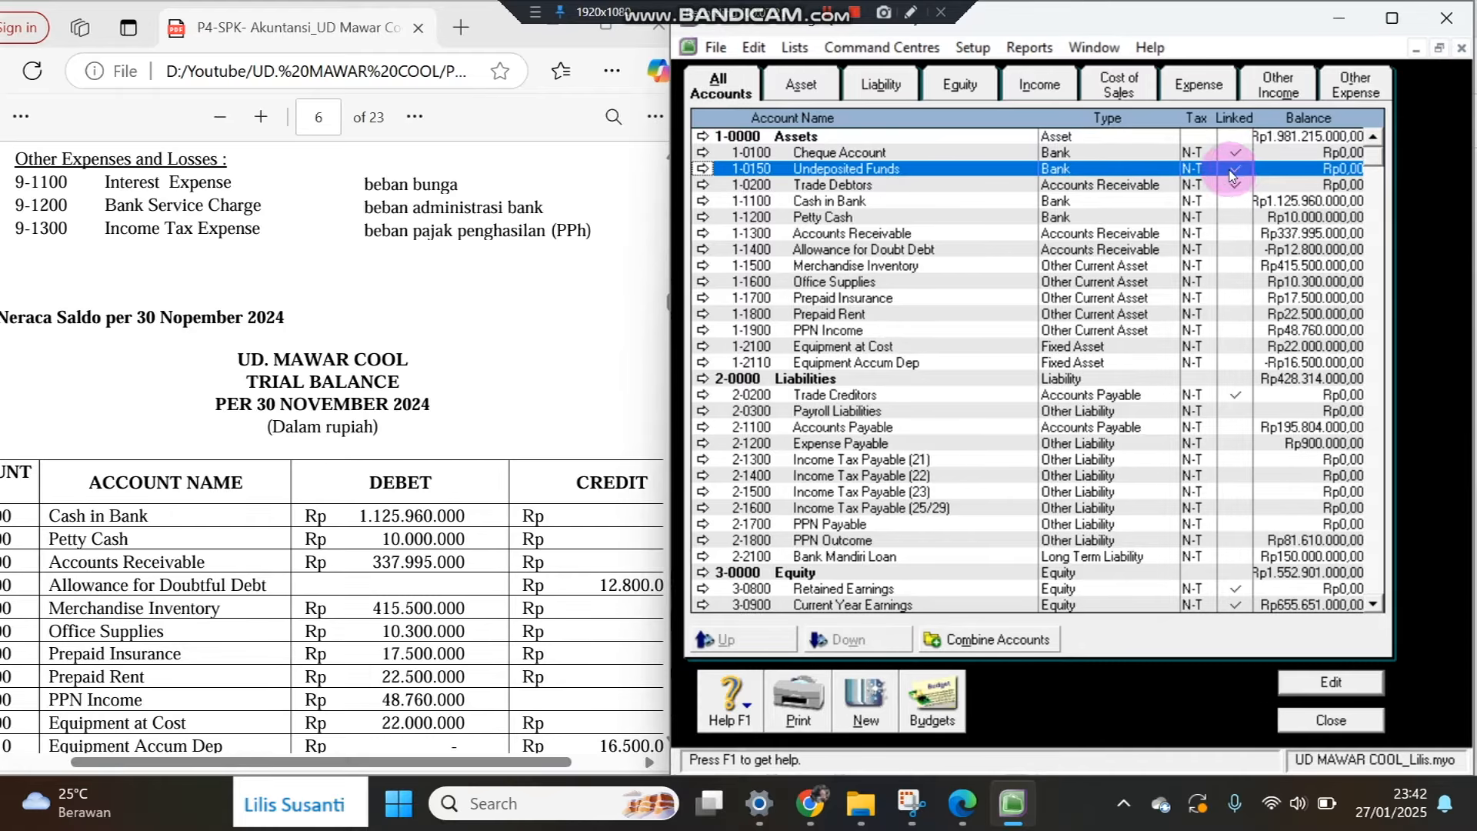
left_click(973, 48)
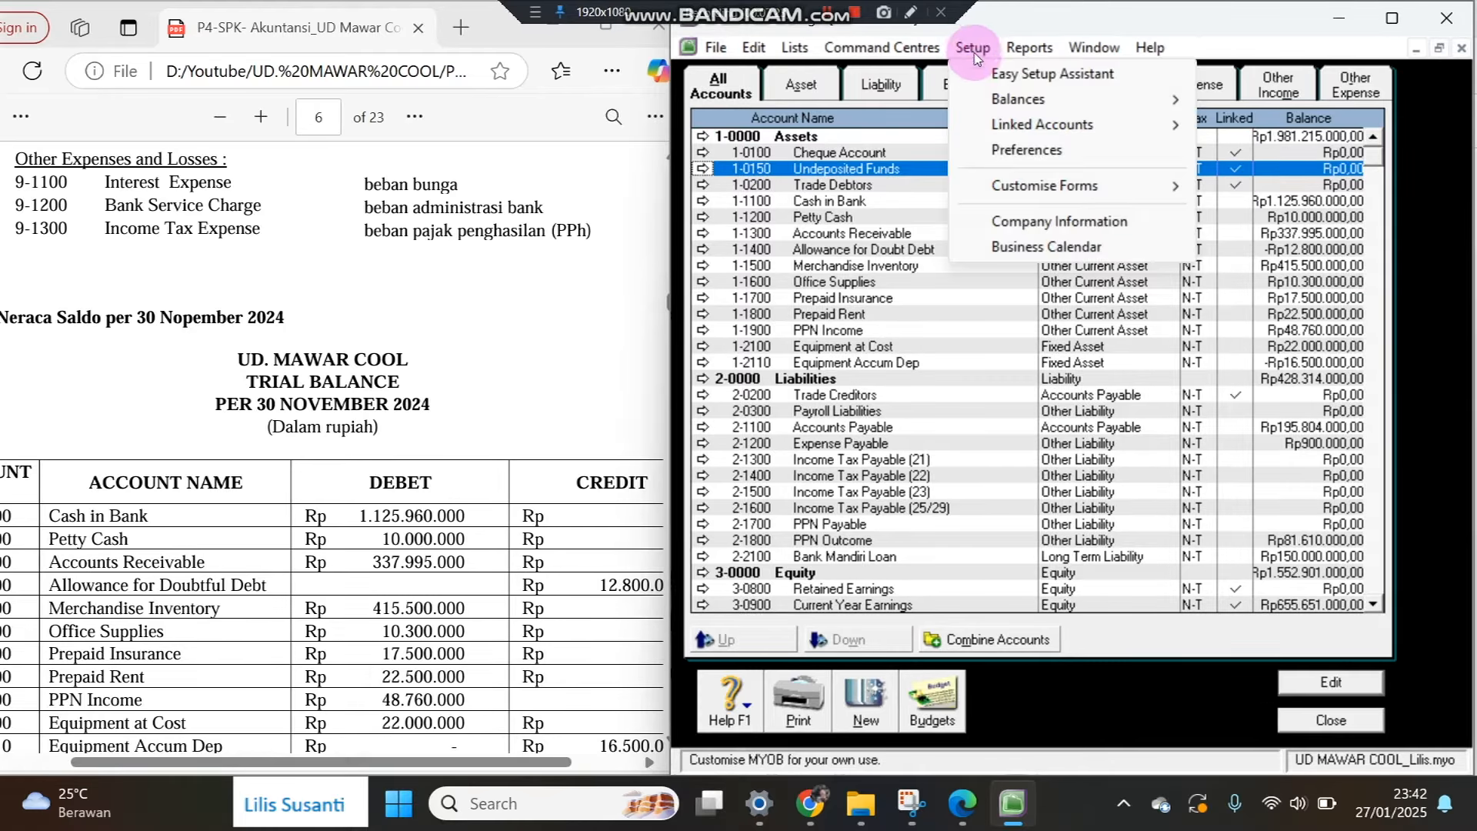
mouse_move(993, 125)
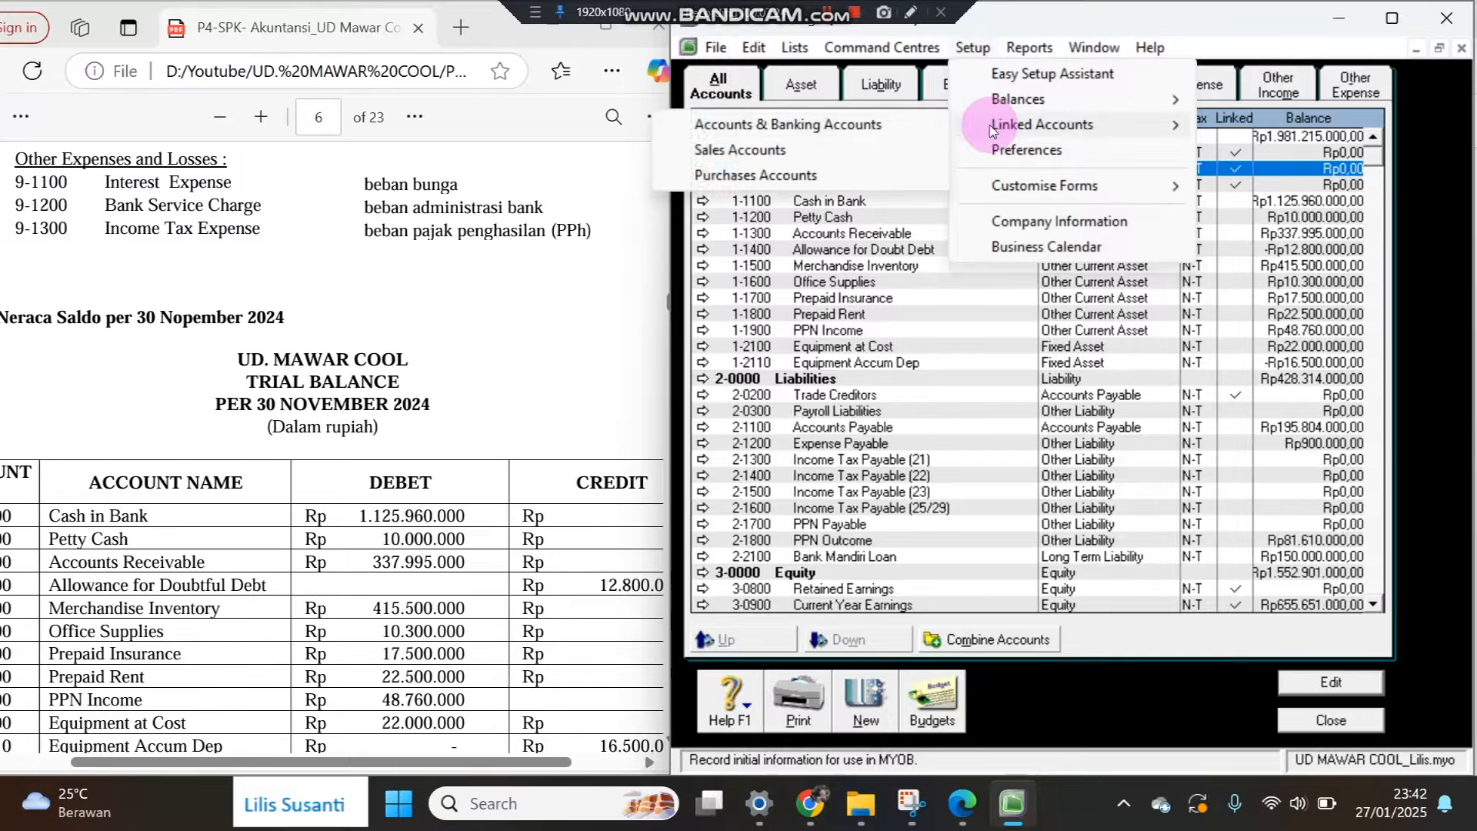
left_click(894, 126)
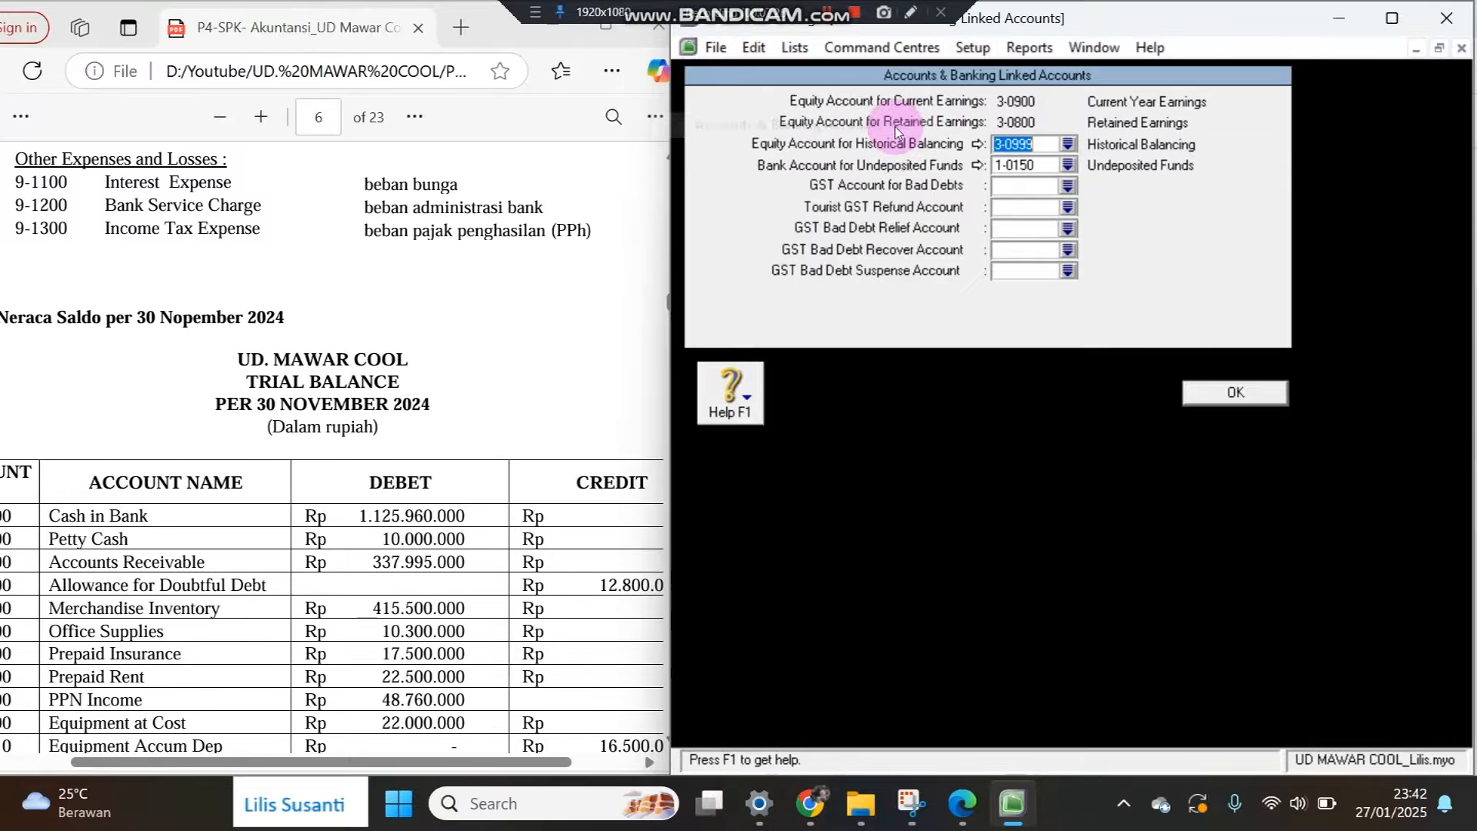
left_click(1071, 167)
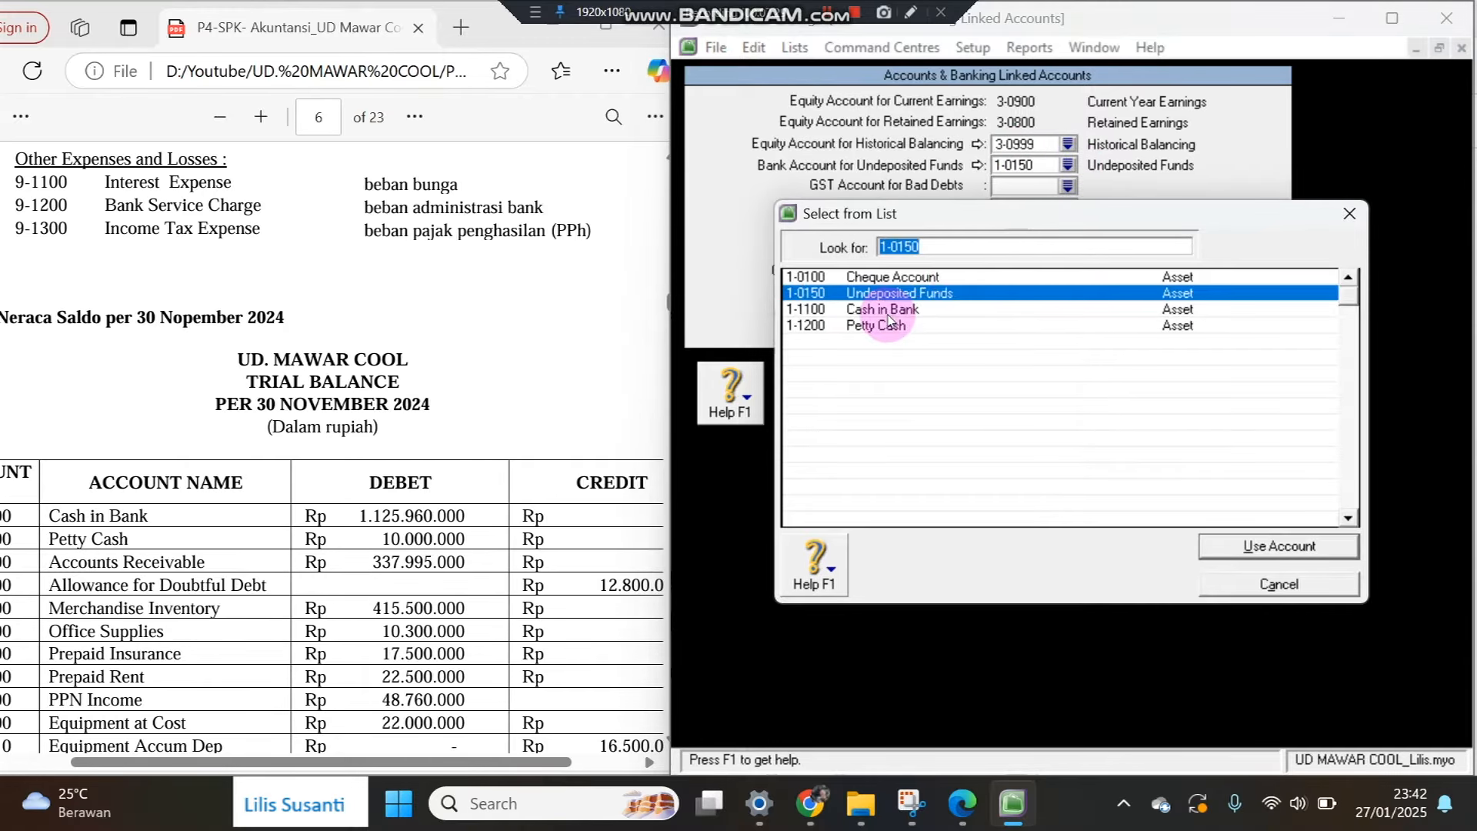
double_click(889, 310)
left_click(1128, 510)
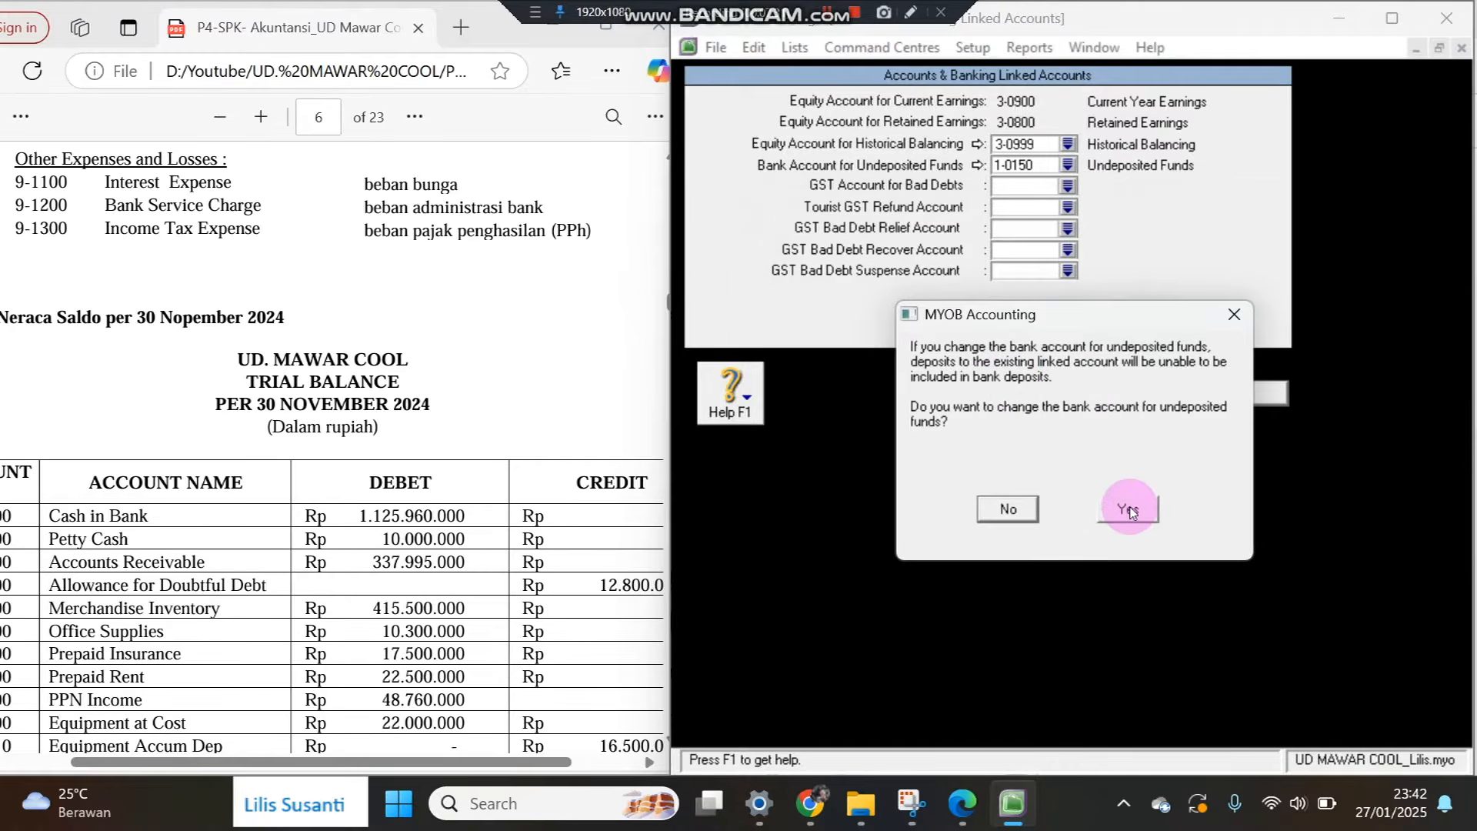
Set the sales linked accounts to 1-1300 Accounts Receivable for tracking receivables and 1-1100 Cash in Bank for customer receipts.
left_click(973, 47)
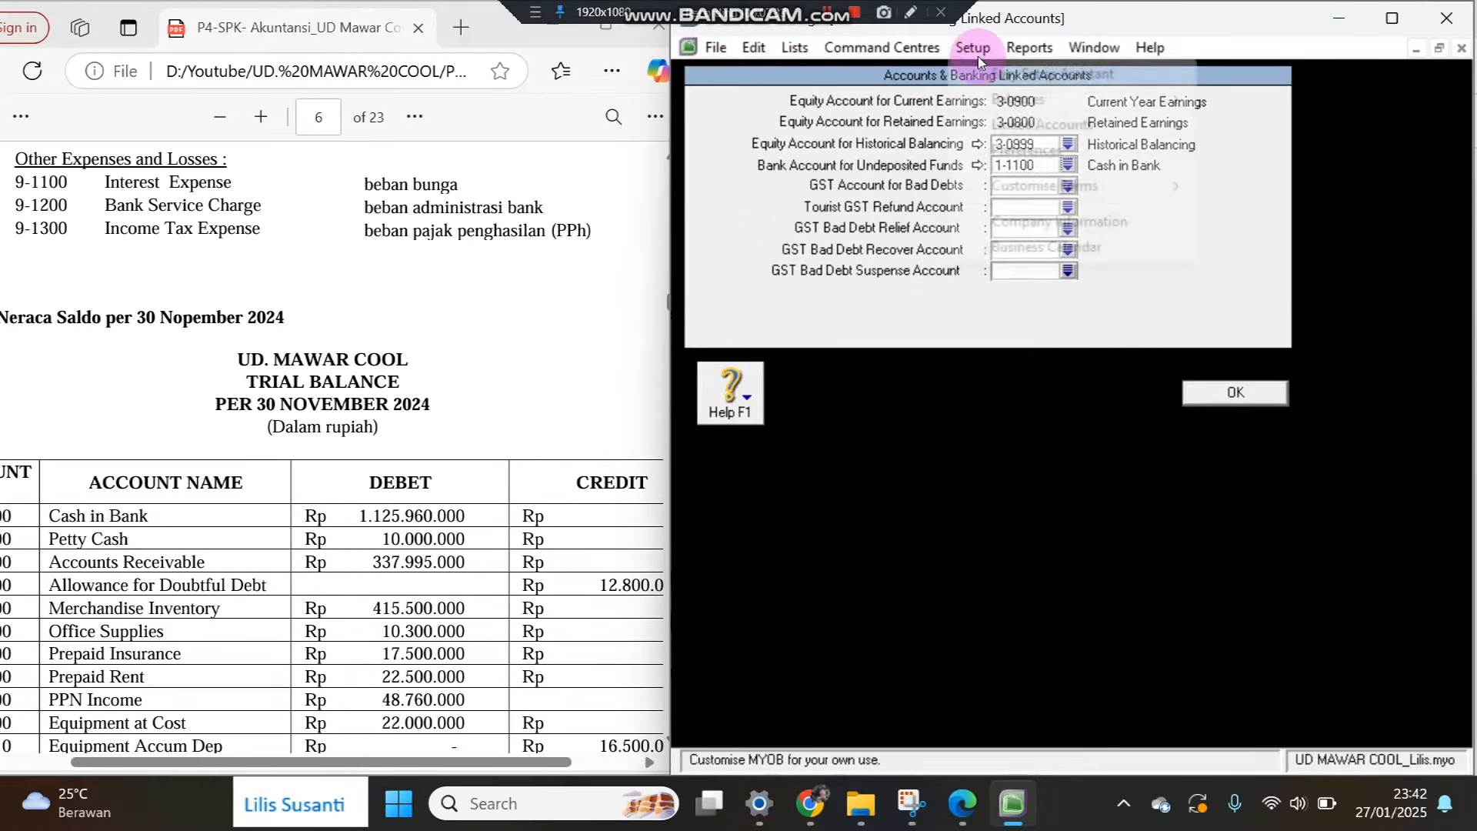
mouse_move(987, 130)
left_click(823, 150)
left_click(1068, 108)
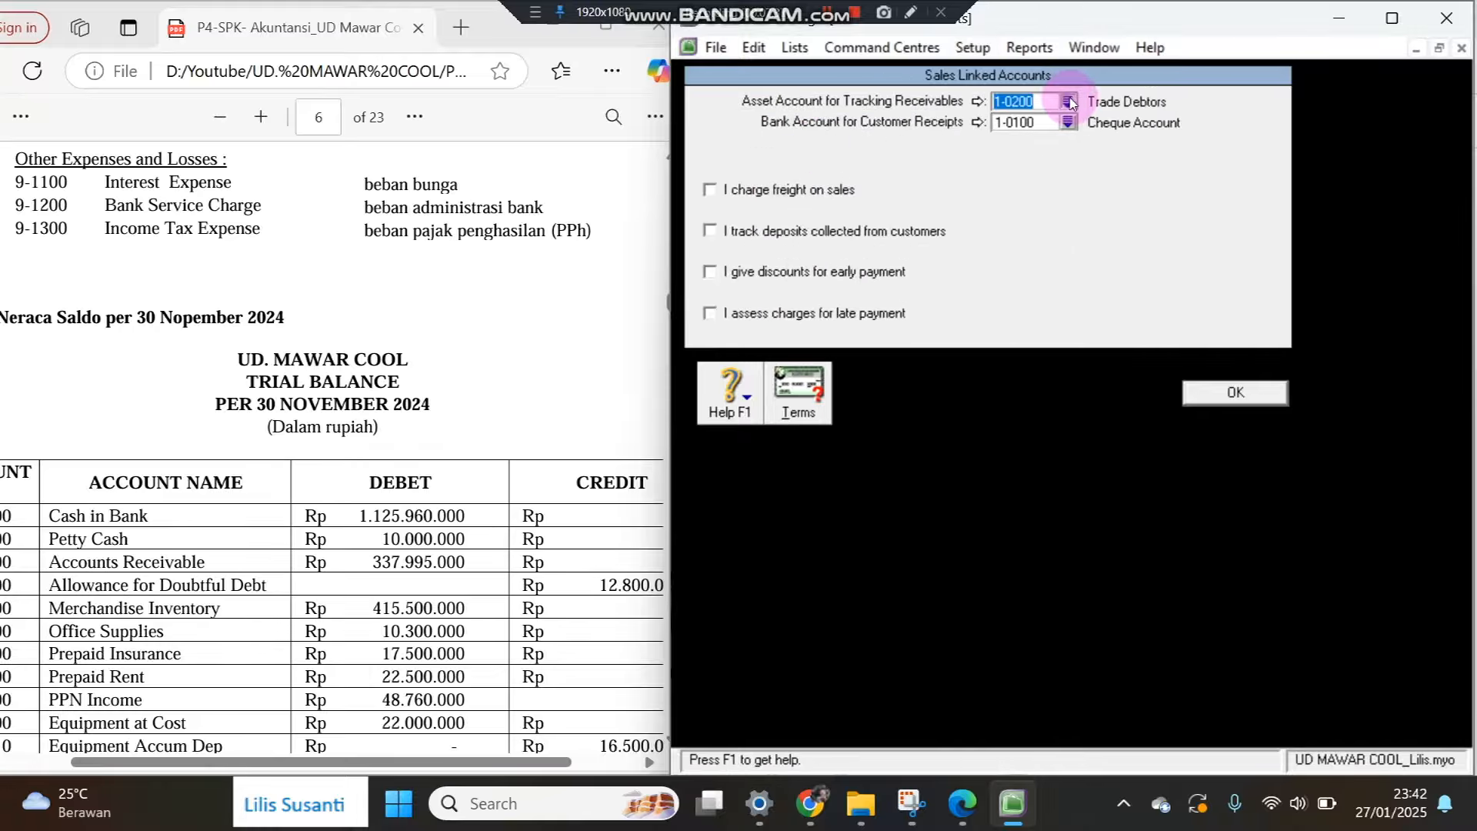
left_click(901, 359)
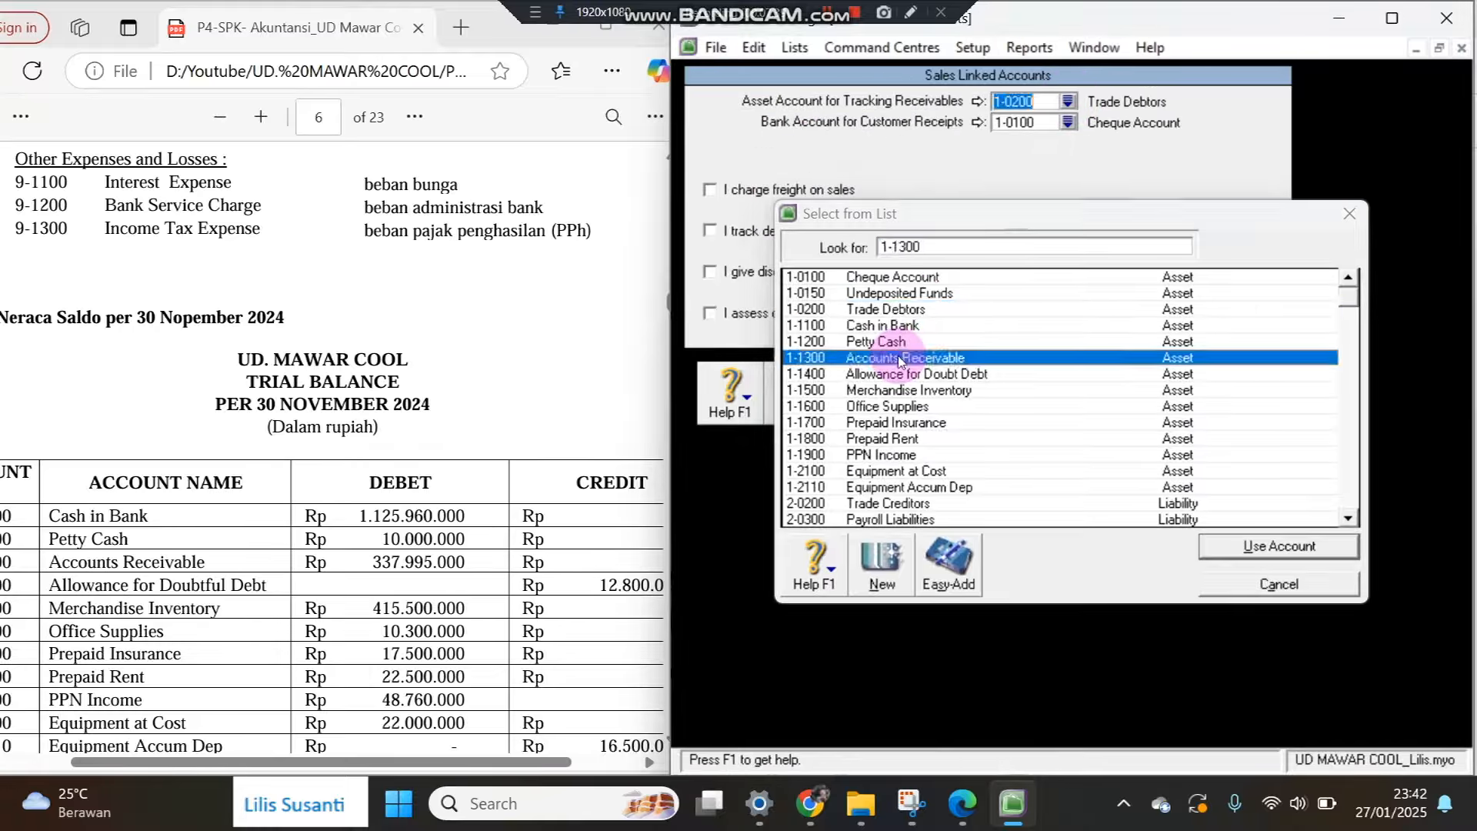
double_click(900, 361)
left_click(1072, 123)
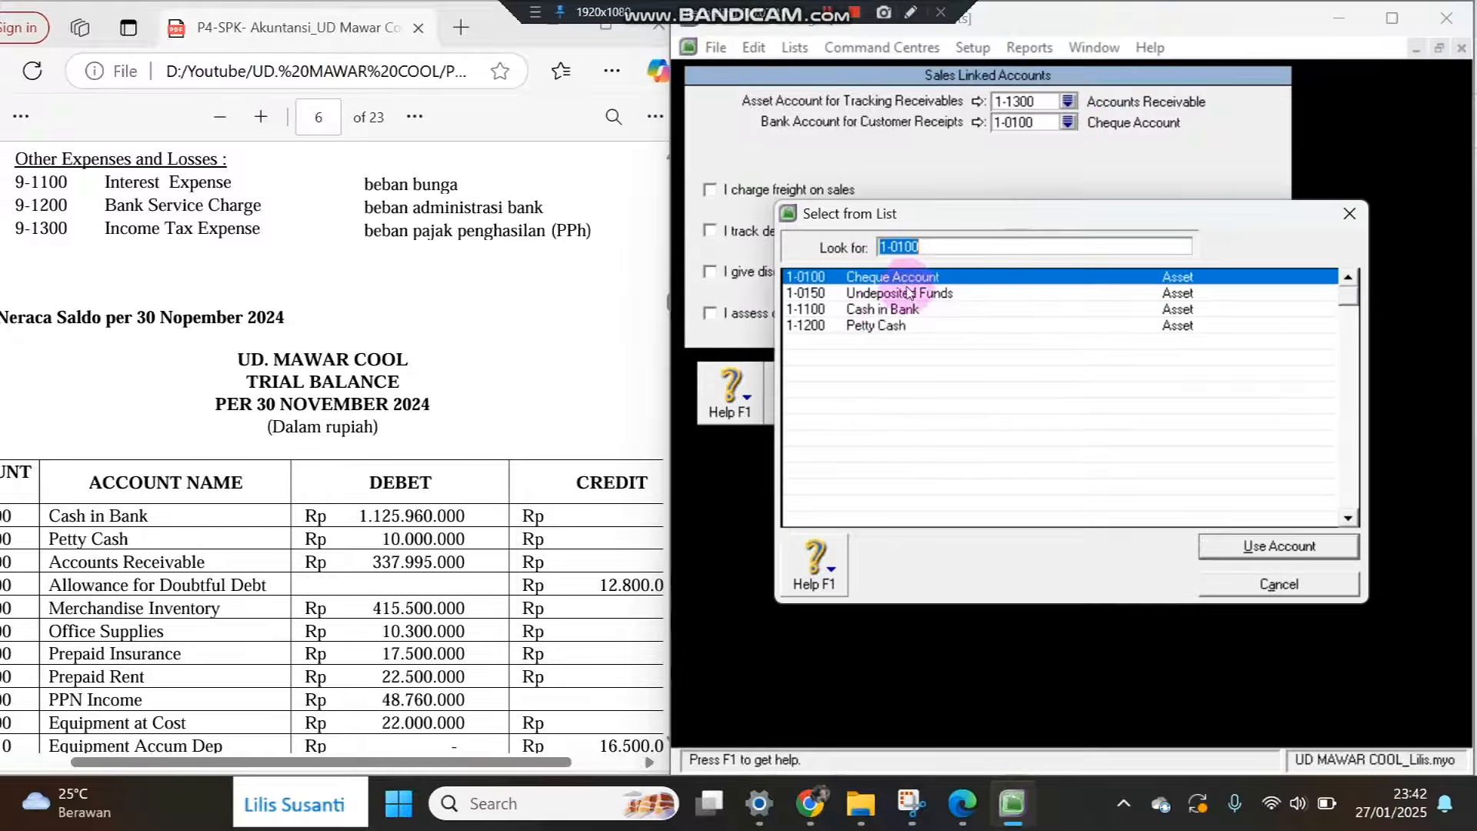
double_click(885, 309)
left_click(1236, 397)
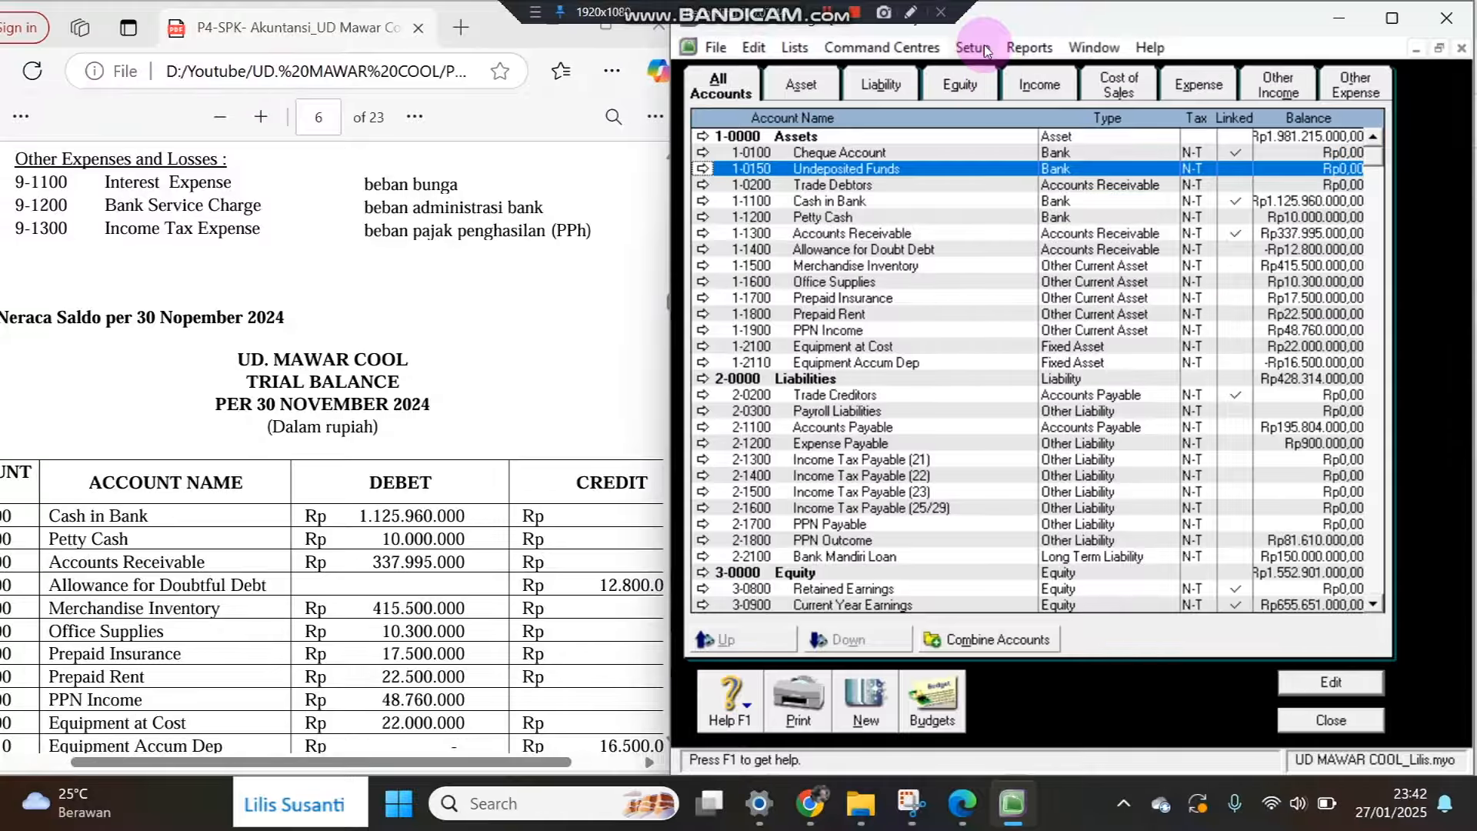
Set the purchases linked accounts to 2-1100 Accounts Payable for tracking payables and 1-1100 Cash in Bank for paying bills.
left_click(979, 46)
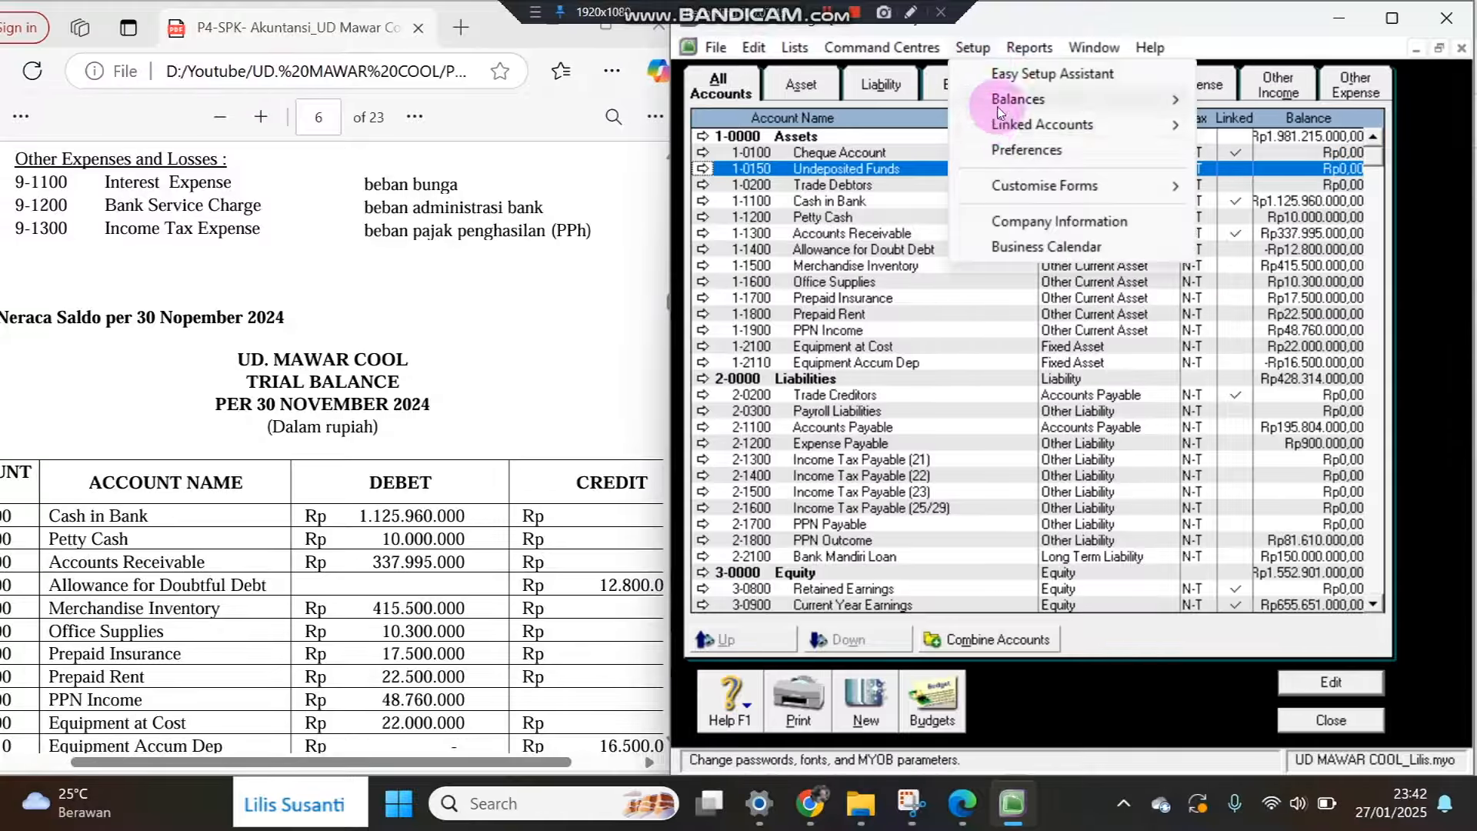
mouse_move(1023, 125)
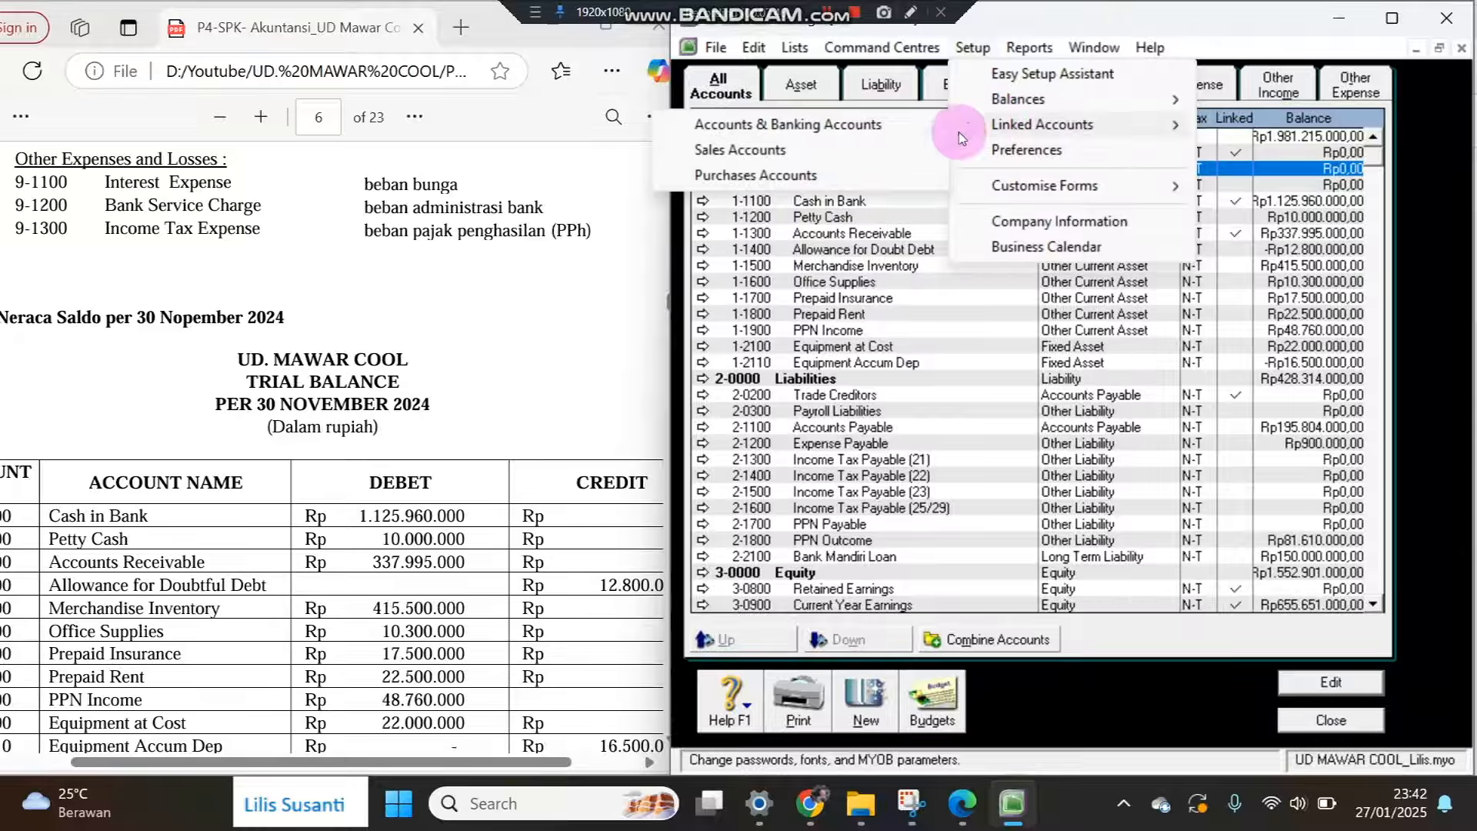
left_click(801, 177)
left_click(1069, 101)
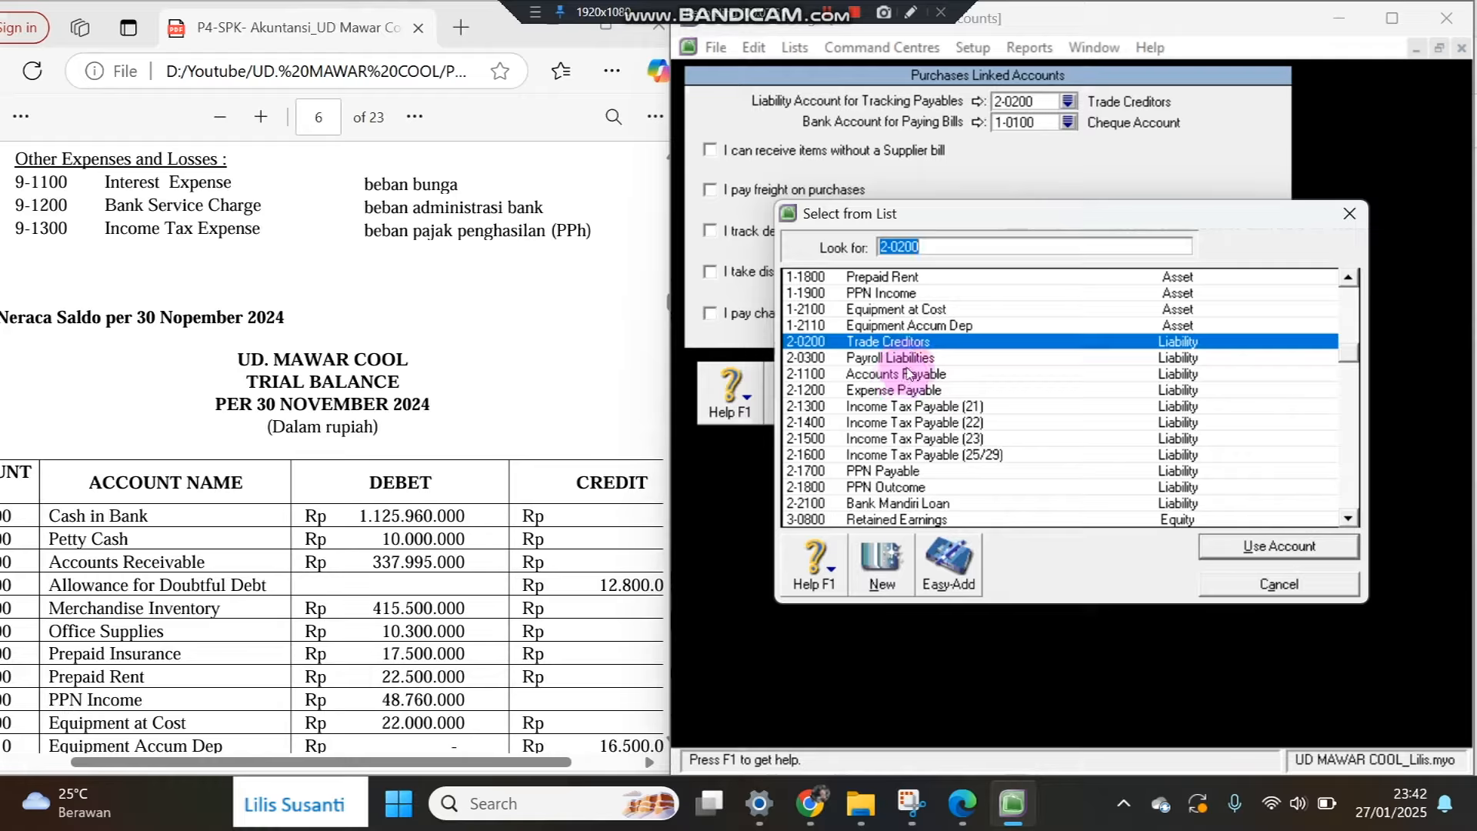
double_click(907, 375)
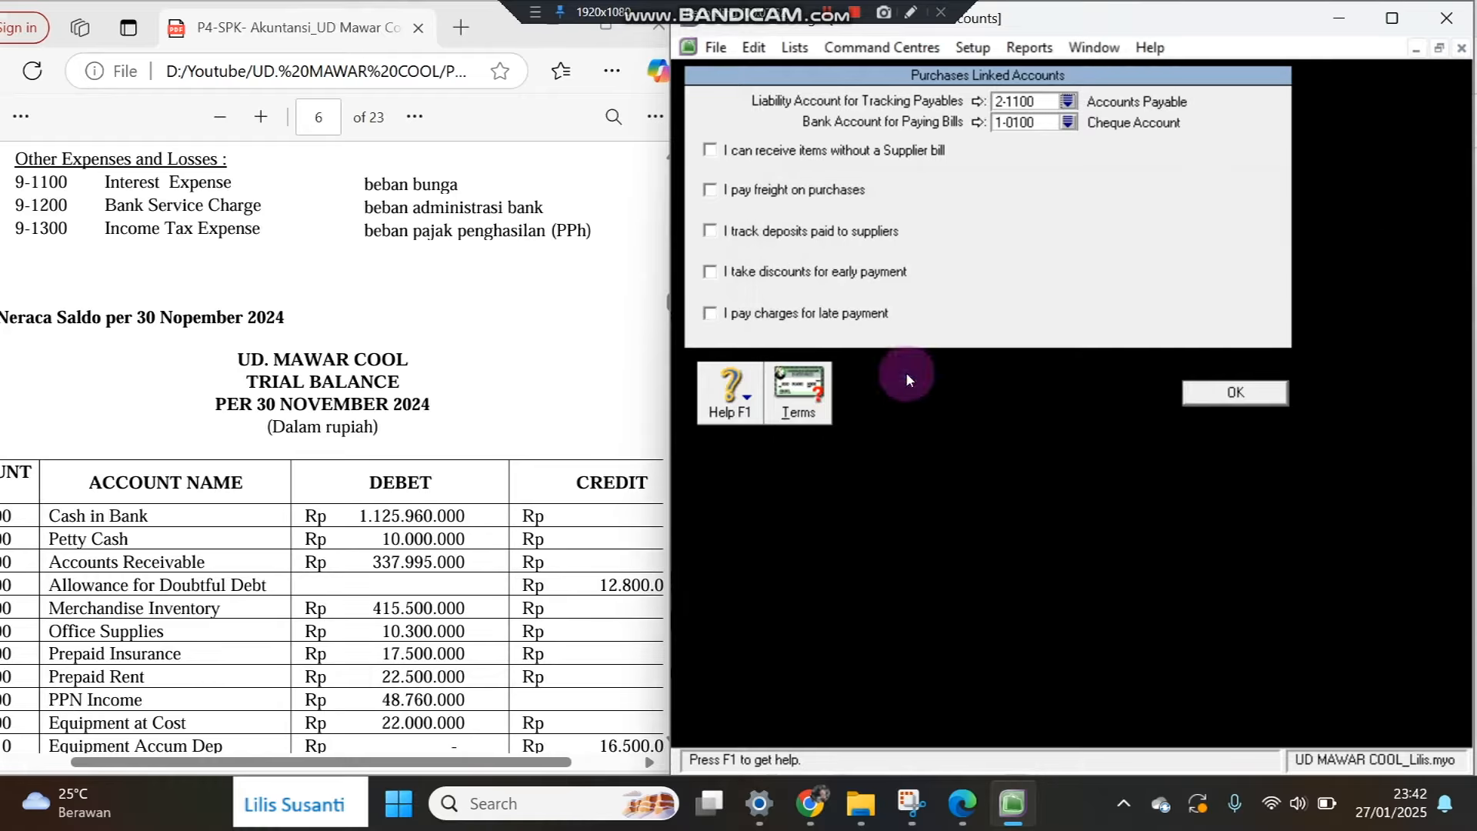
left_click(1069, 123)
double_click(910, 311)
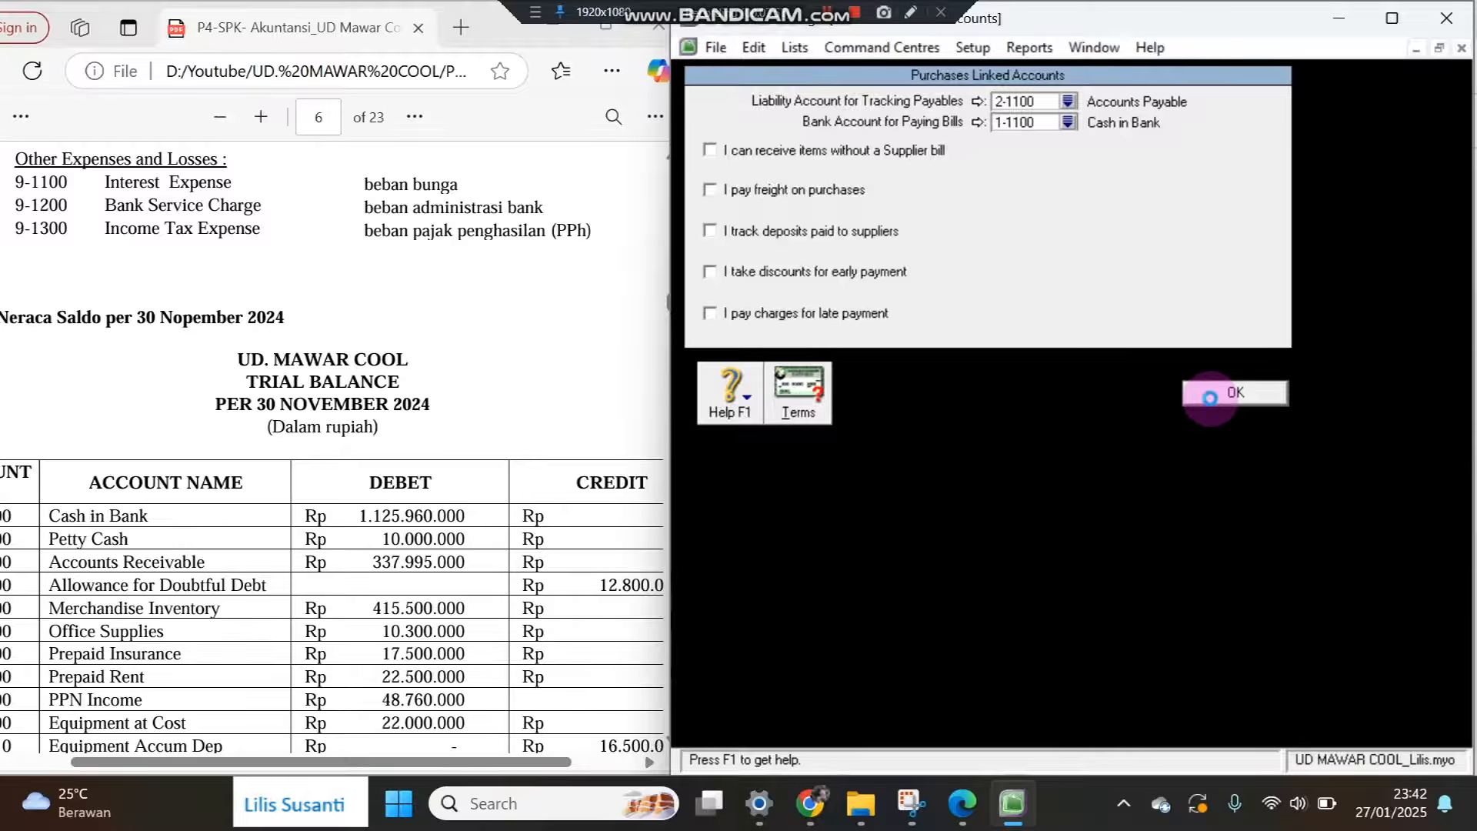
left_click(1210, 397)
Delete the unused asset accounts 1-0100 Cheque Account, 1-0150 Undeposited Funds and 1-0200 Trade Debtors.
double_click(959, 151)
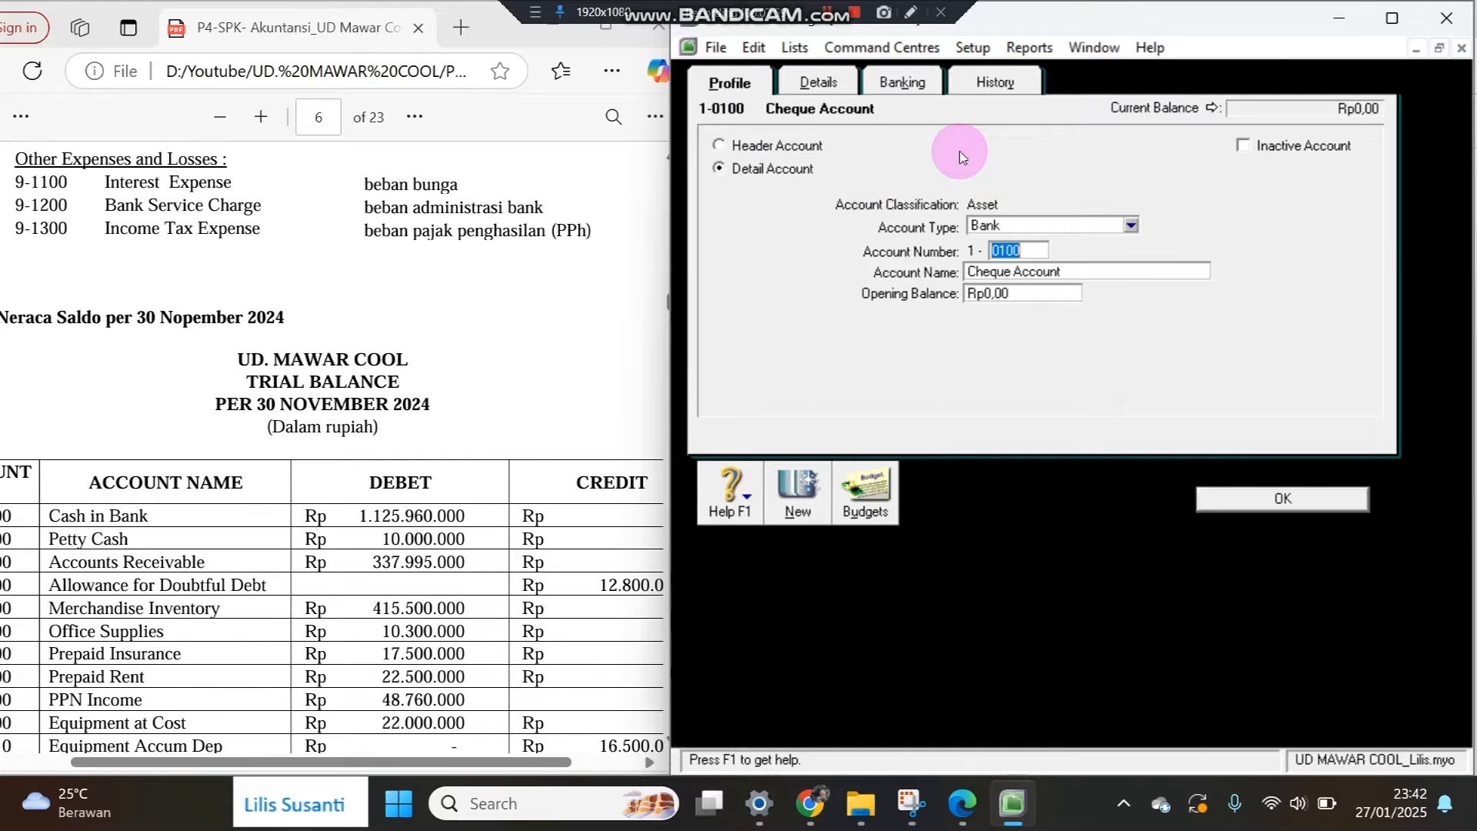
key("alt+e")
key("d")
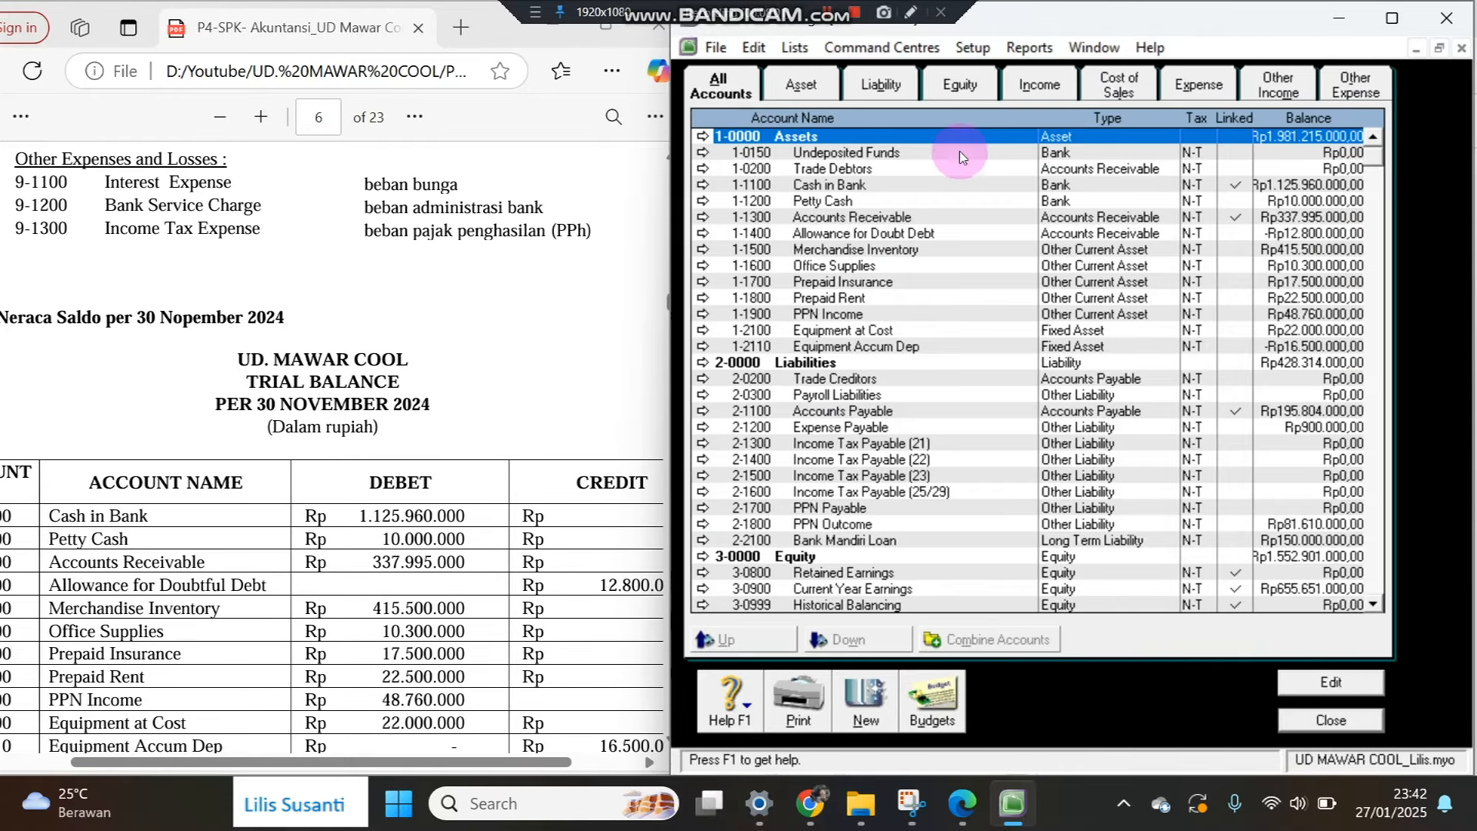
double_click(954, 152)
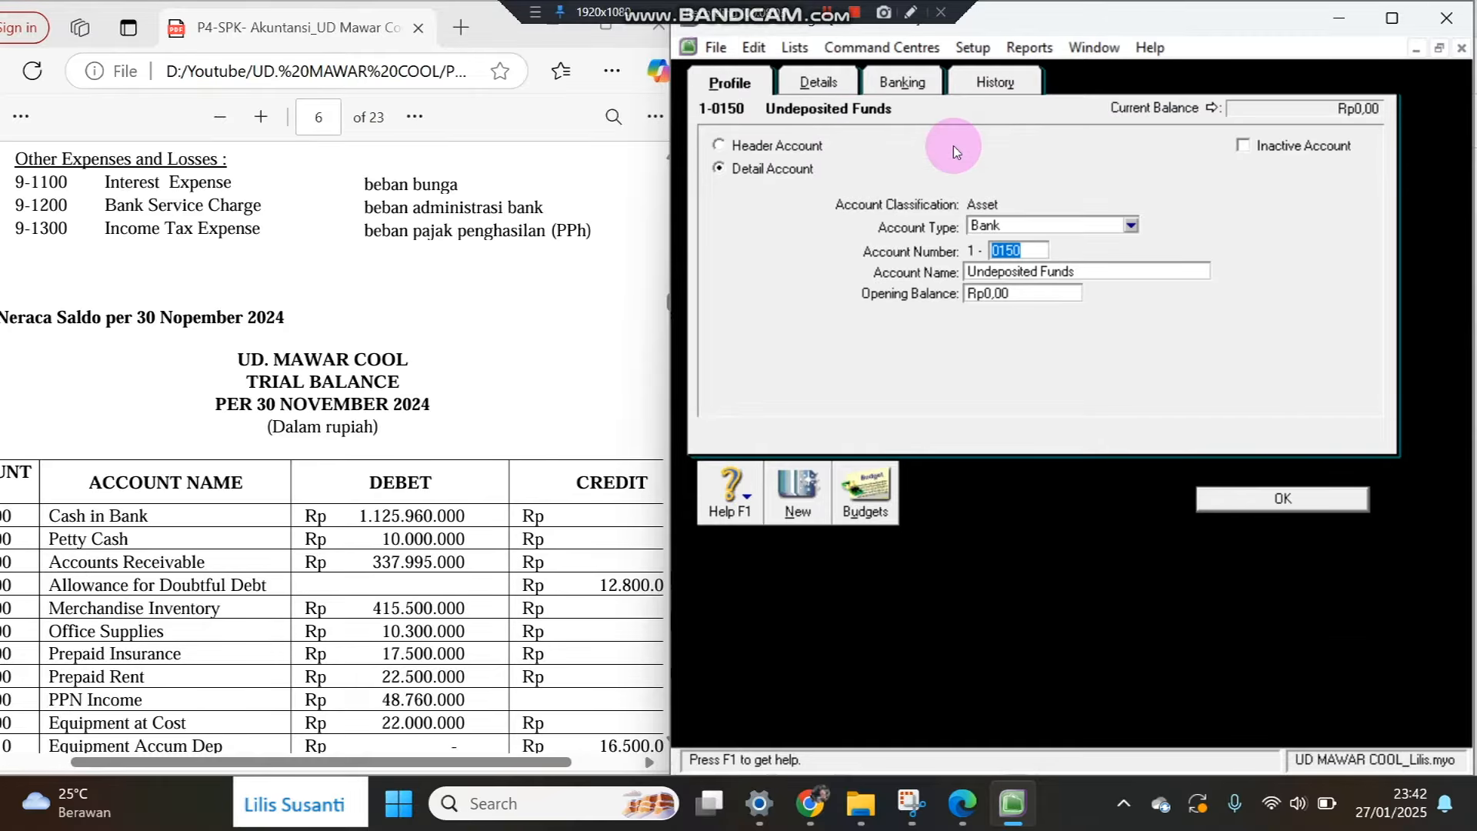
right_click(953, 145)
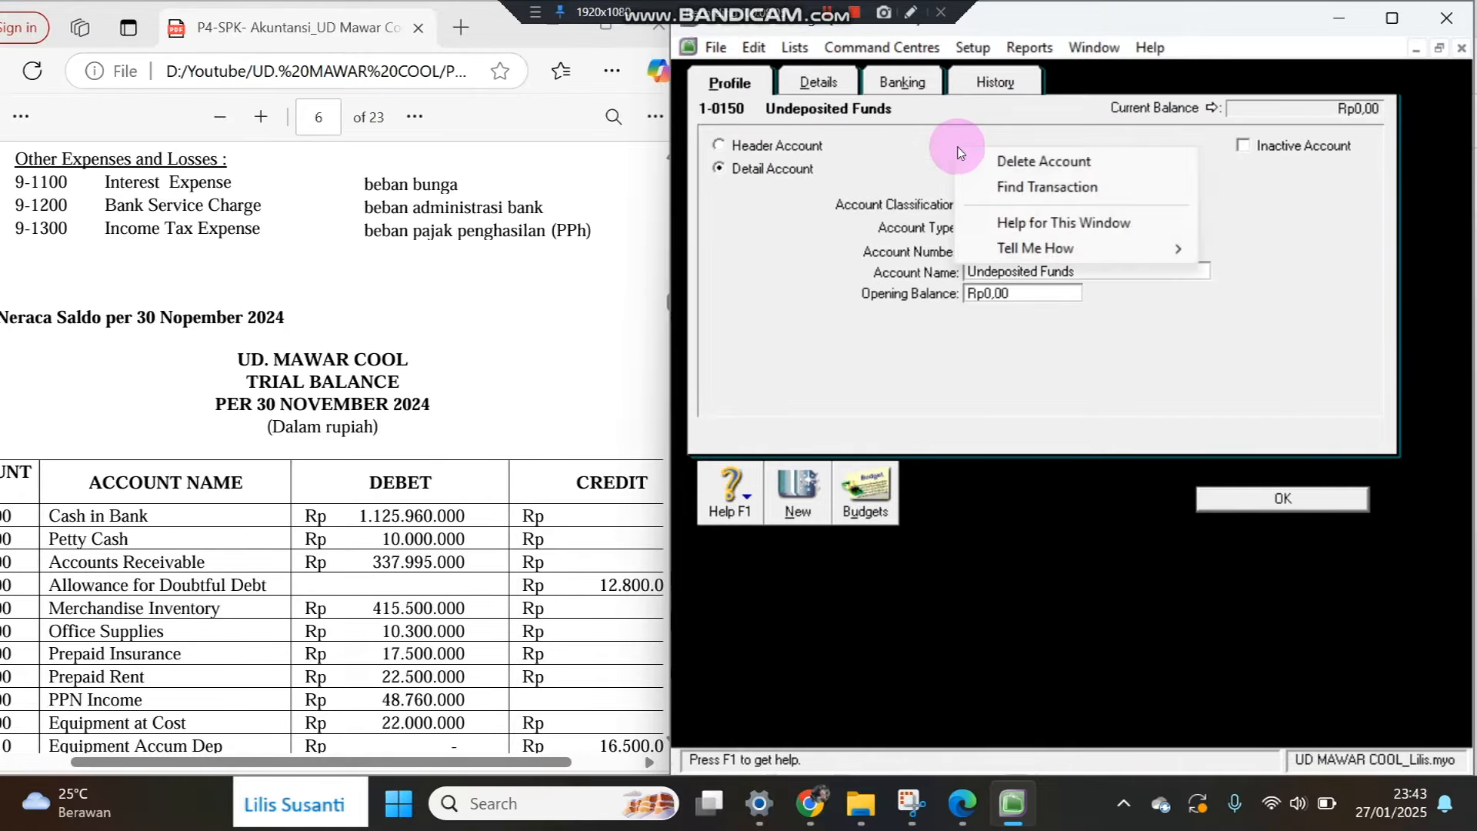
left_click(984, 160)
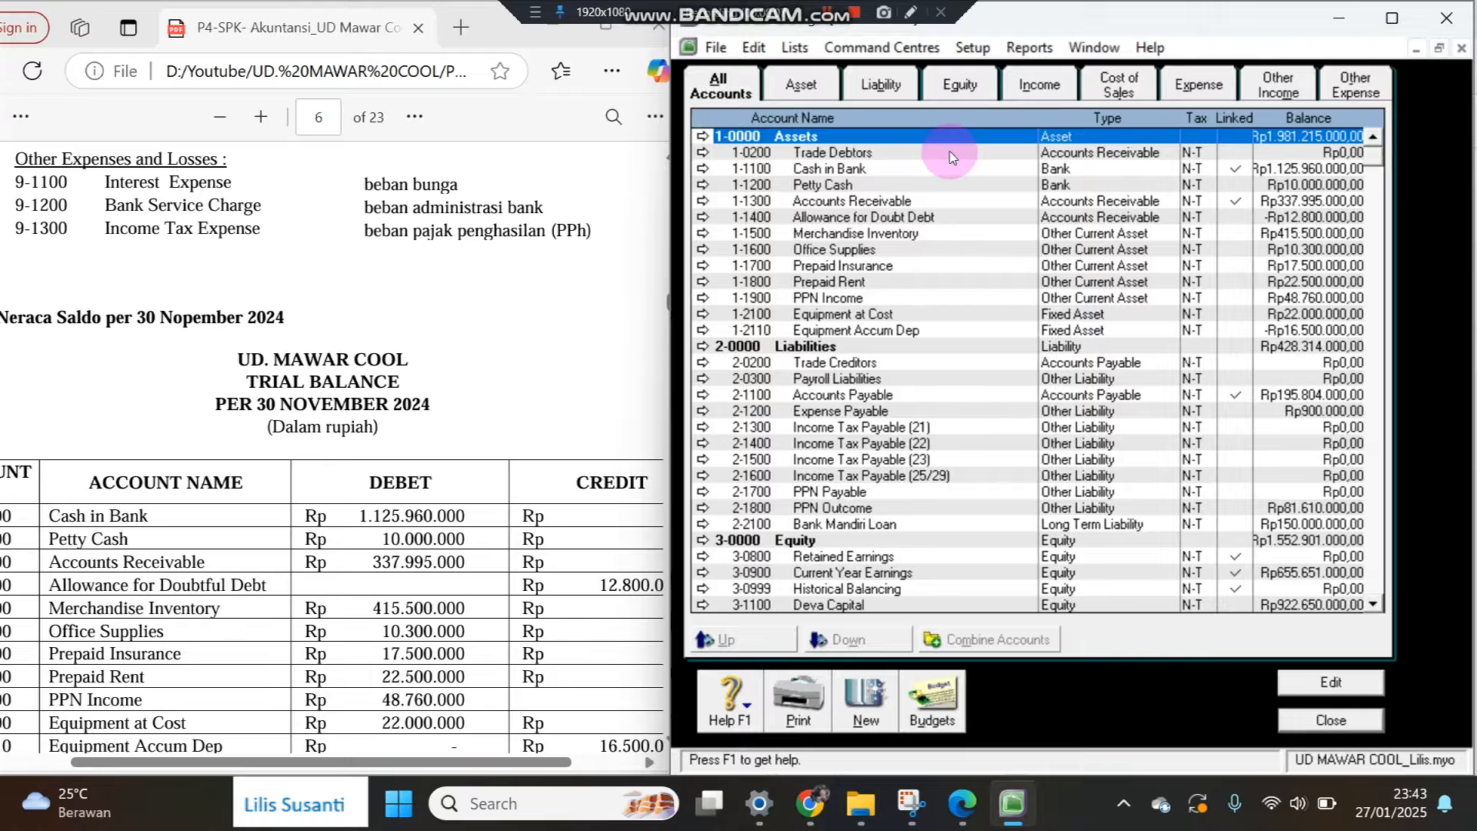
double_click(953, 153)
key("ctrl+d")
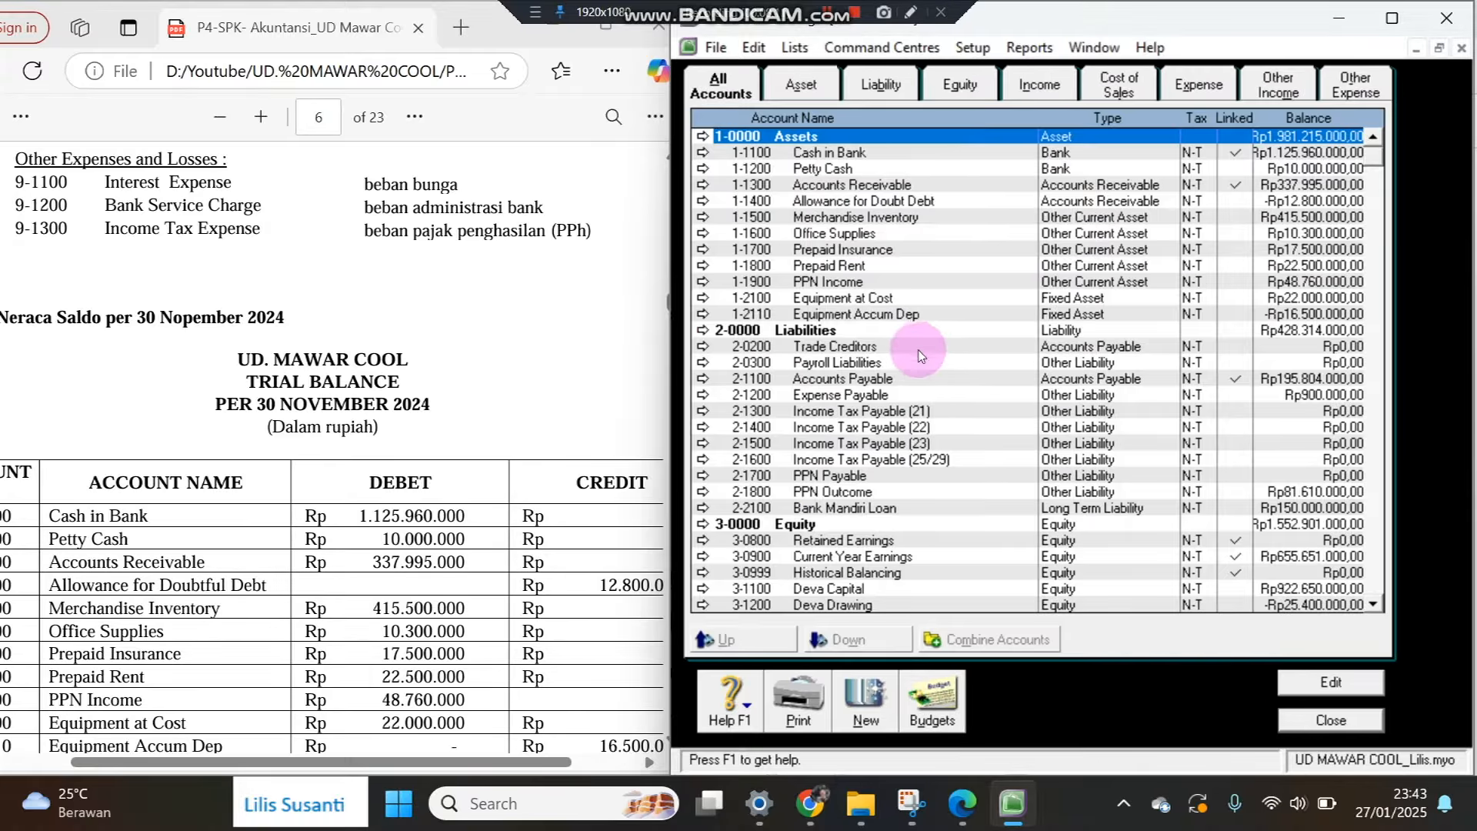
Delete the unused liability accounts 2-0200 Trade Creditors and 2-0300 Payroll Liabilities.
double_click(917, 348)
key("ctrl+d")
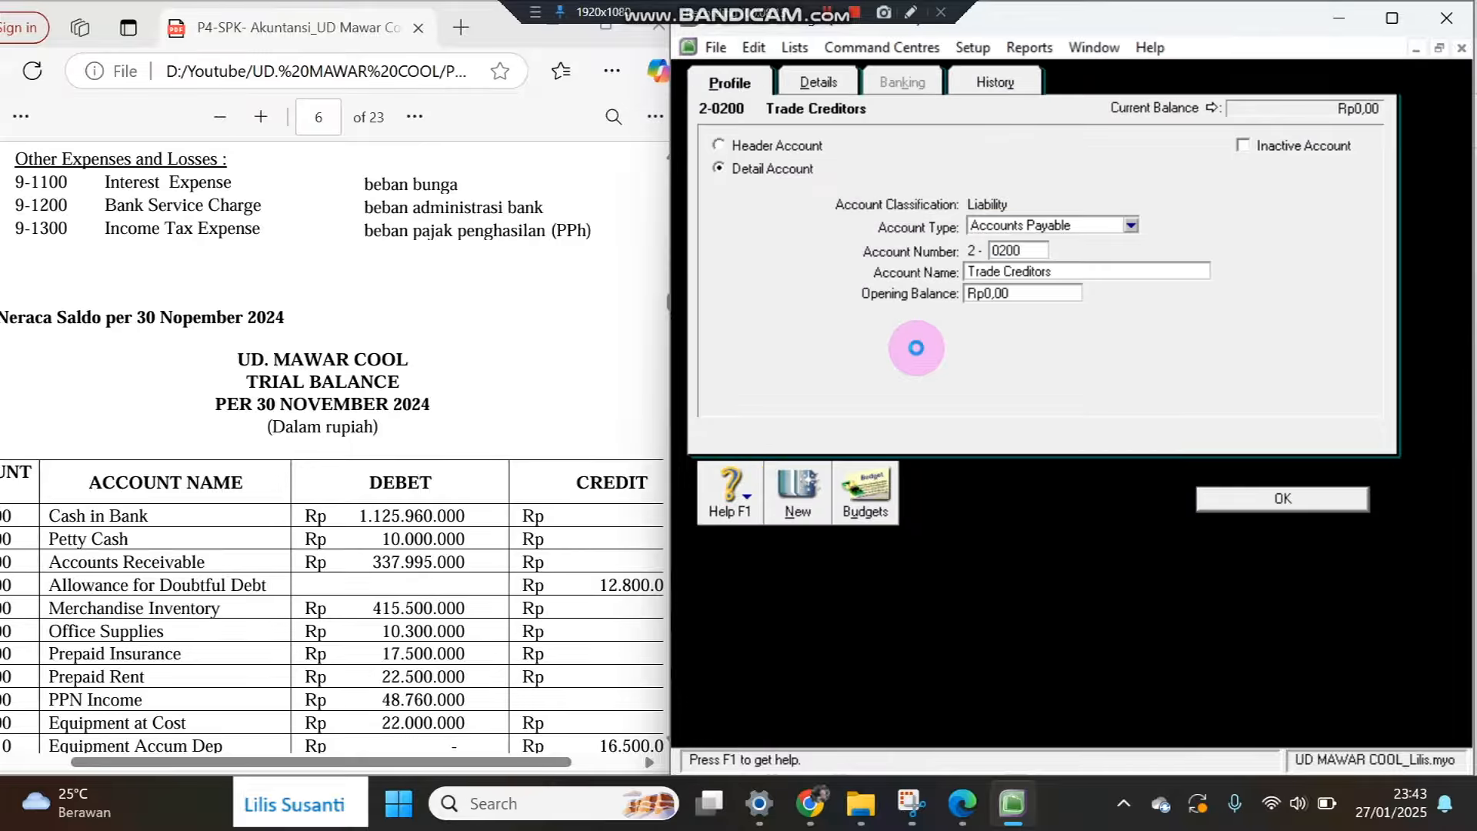
double_click(921, 348)
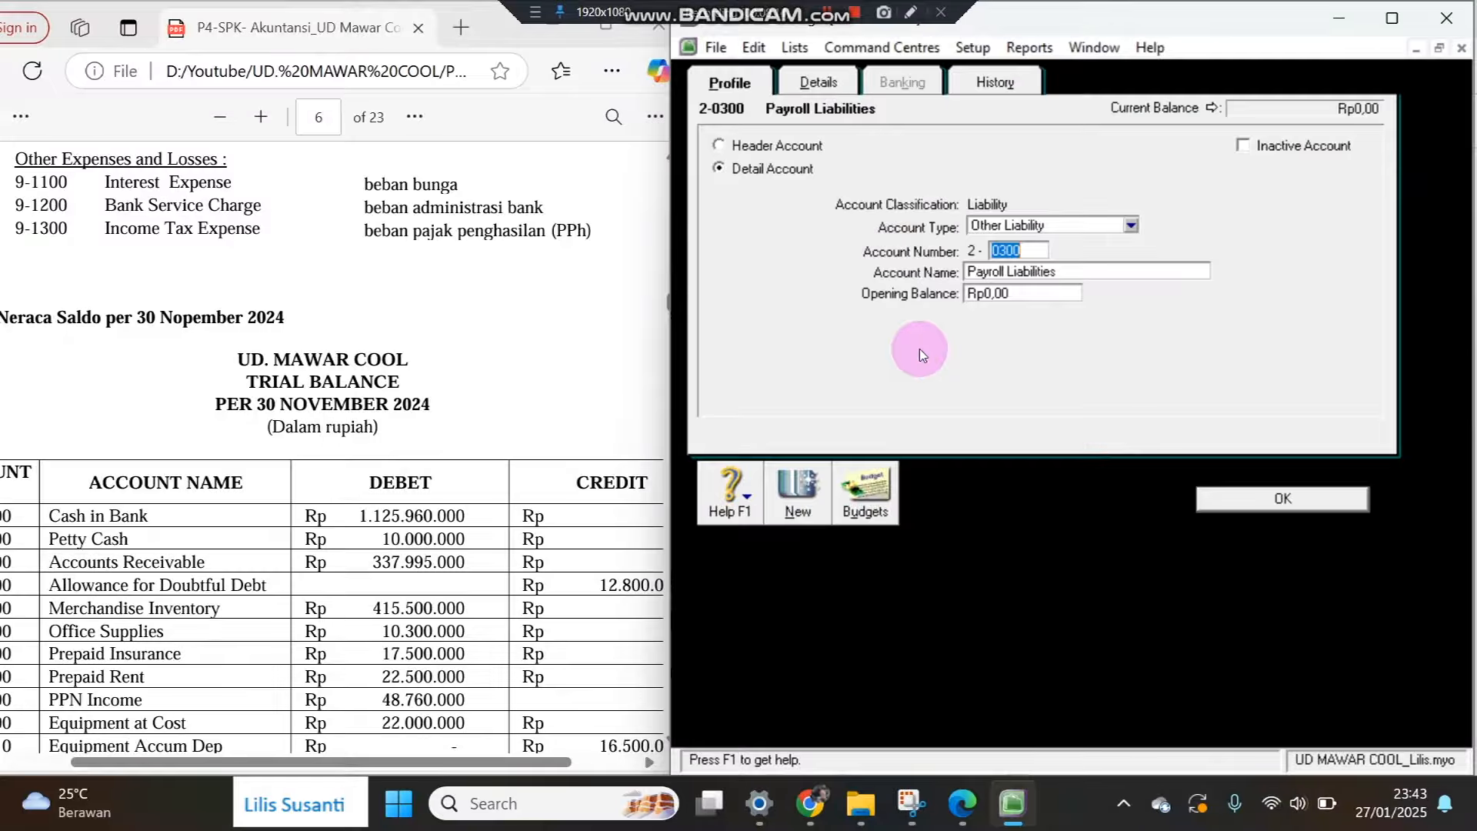
key("ctrl+d")
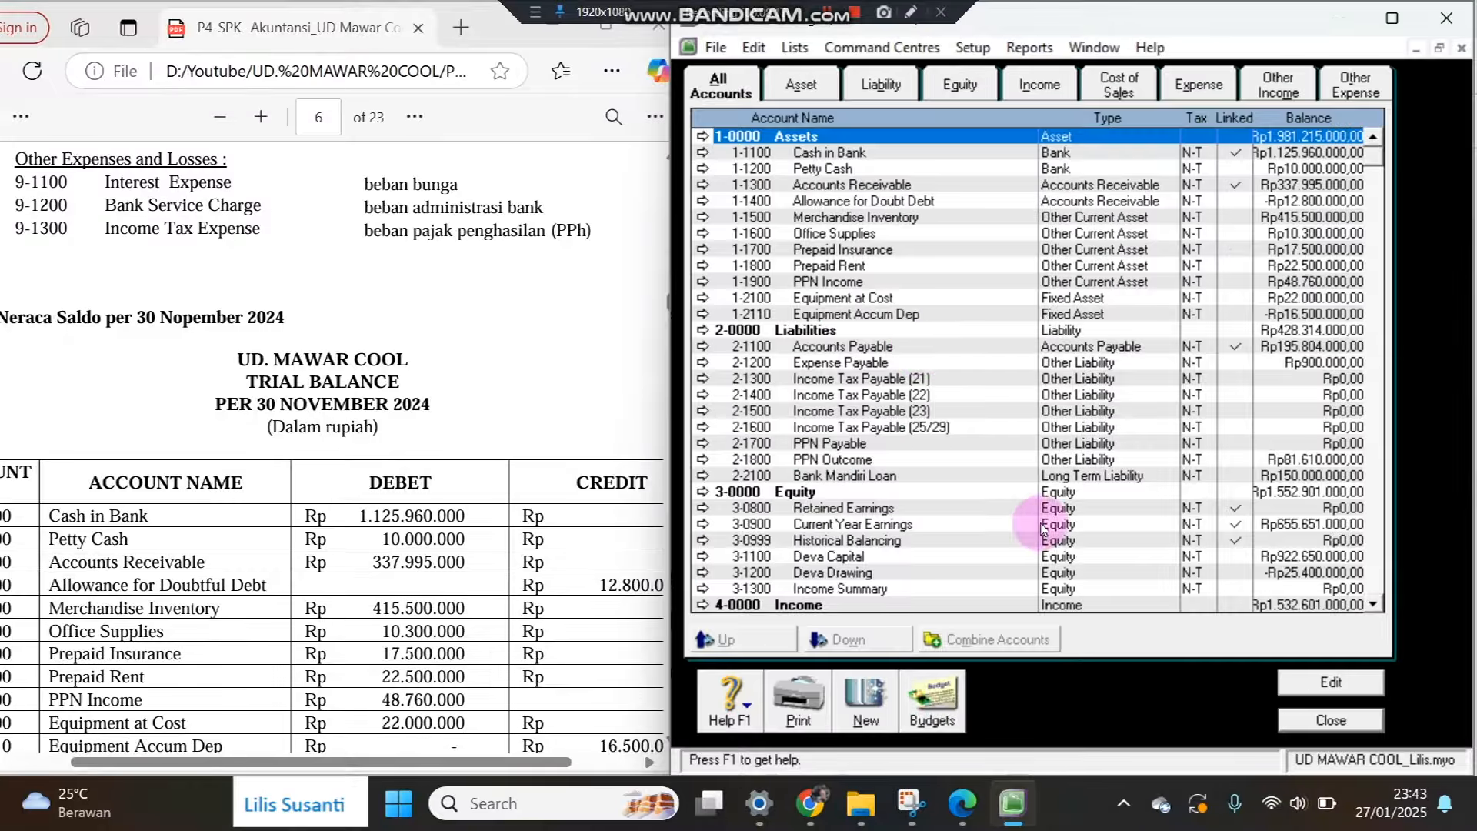
Delete the unused expense accounts 6-0100 Wages & Salaries and 6-0200 Other Employer Expenses.
scroll(1384, 531, "down", 9)
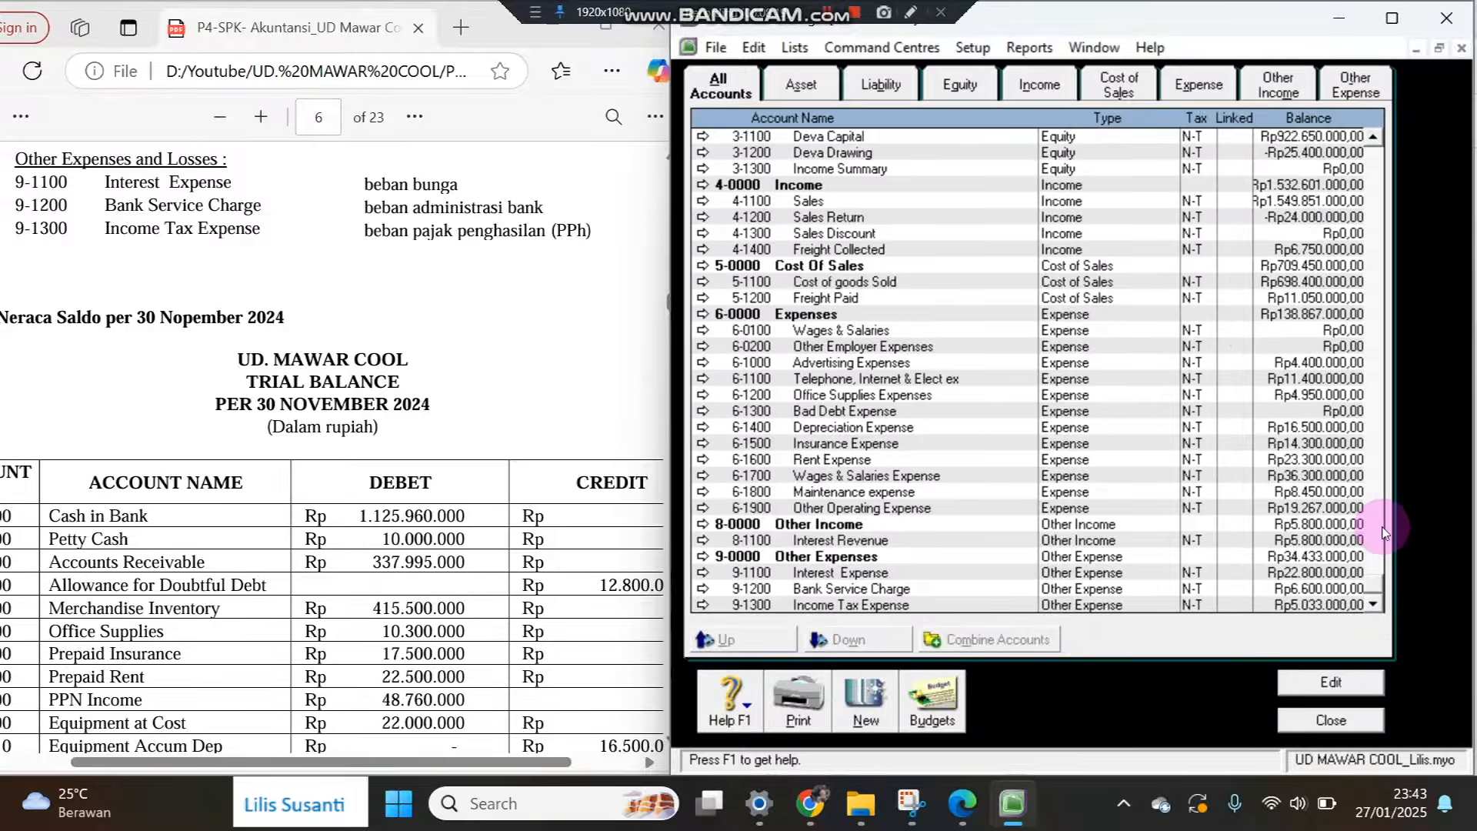
left_click(941, 332)
double_click(941, 332)
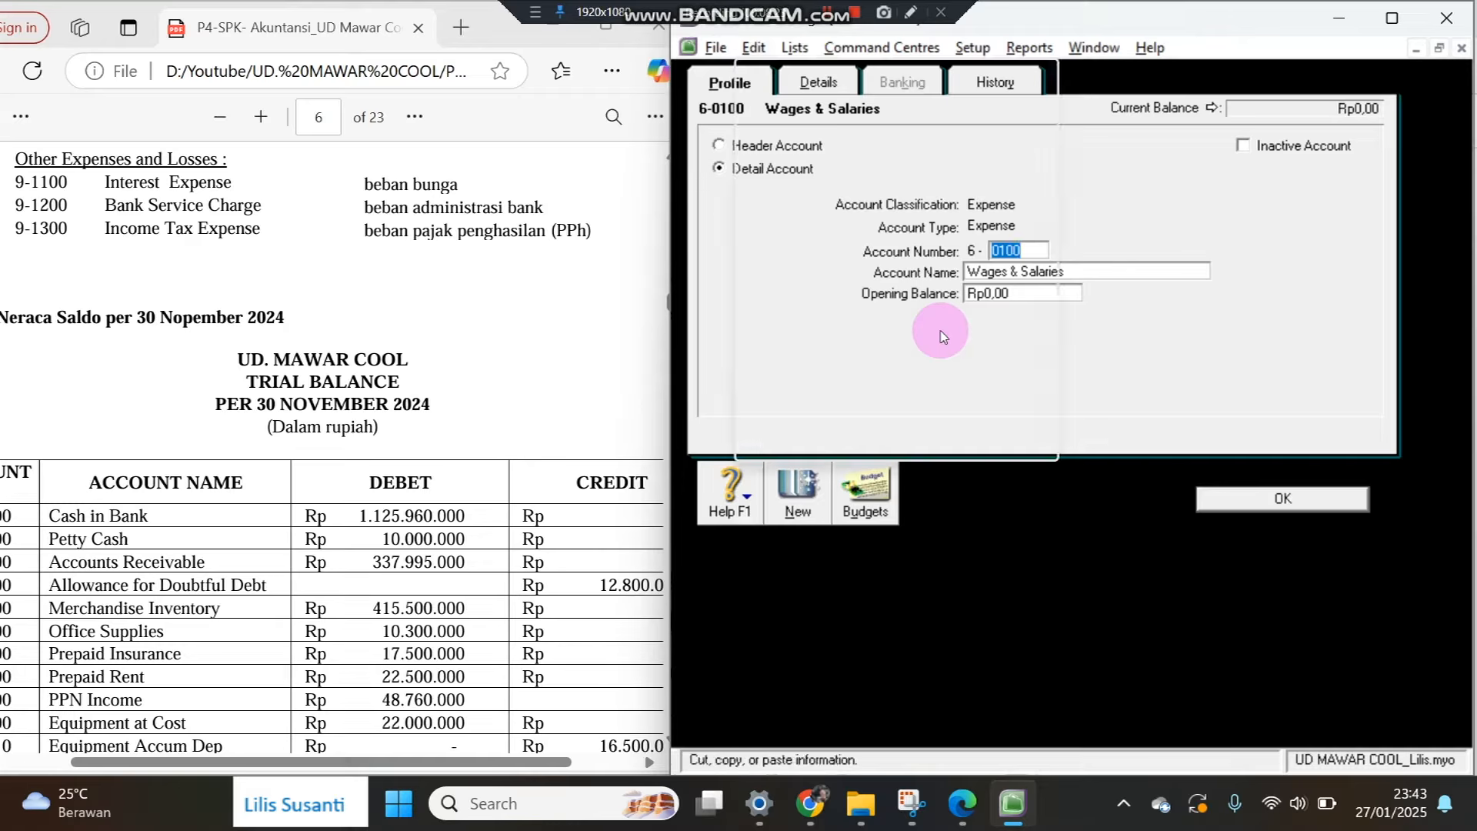
key("ctrl+d")
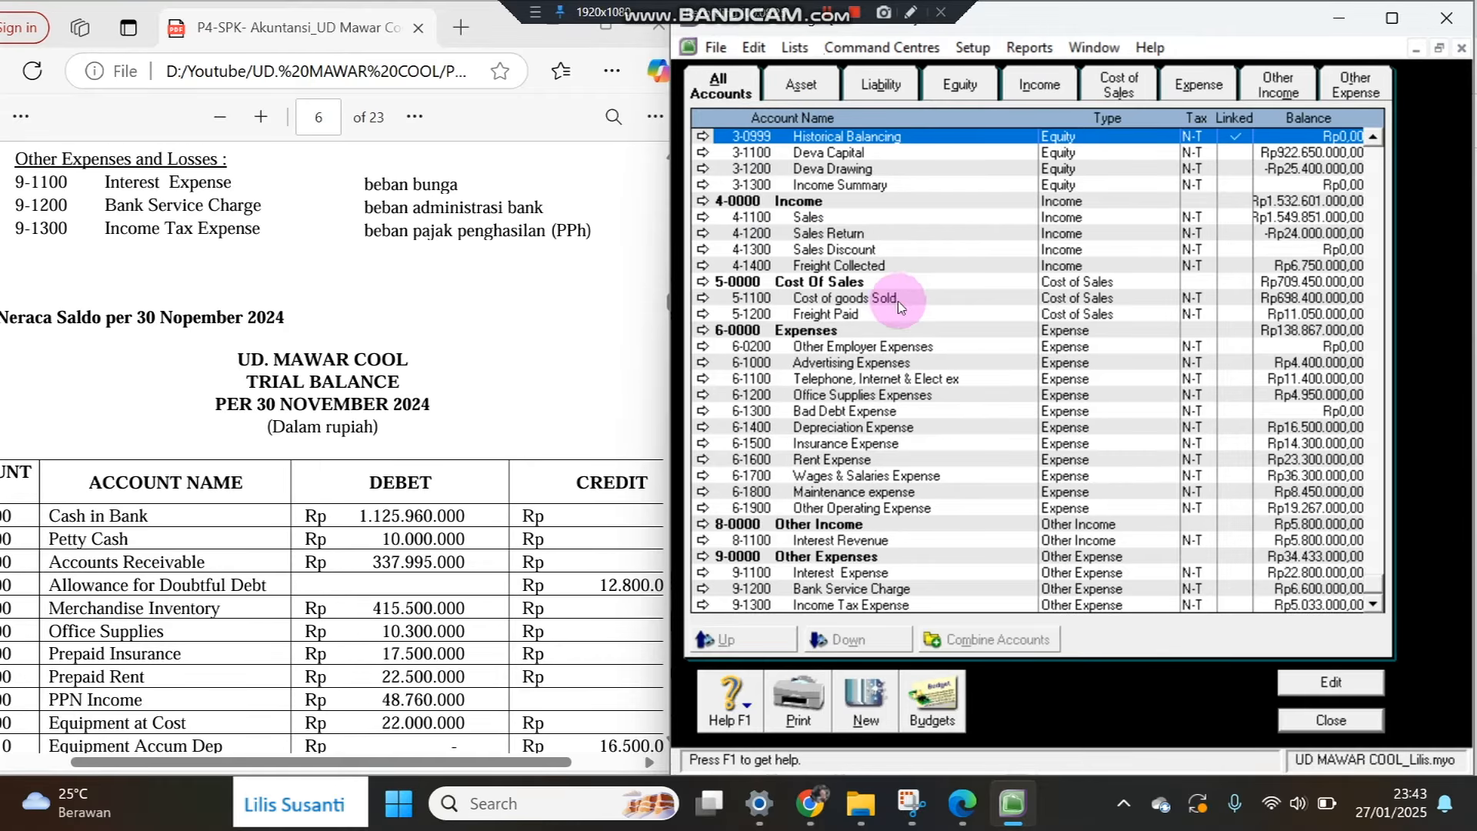
double_click(931, 350)
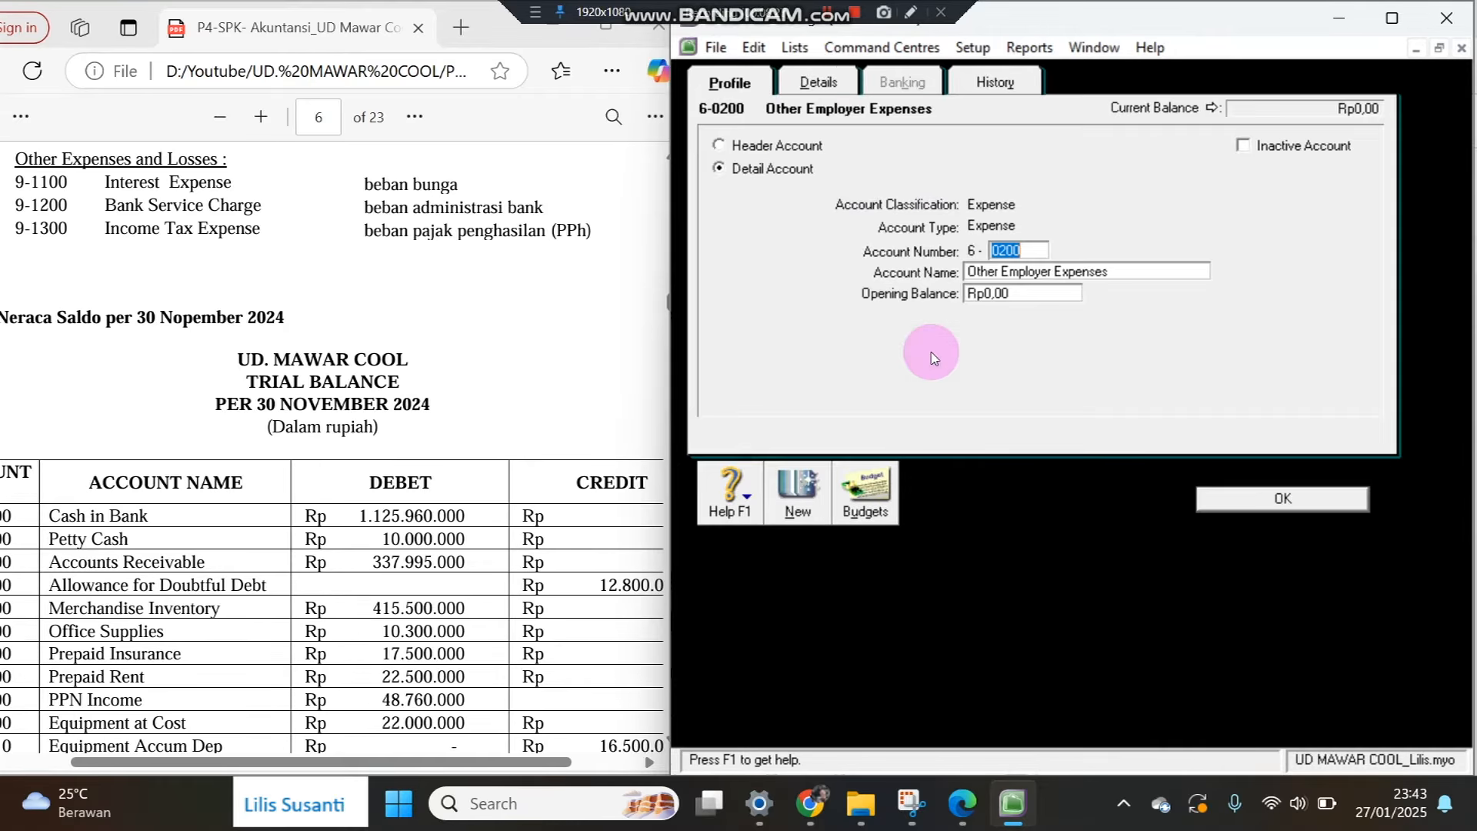
key("ctrl+d")
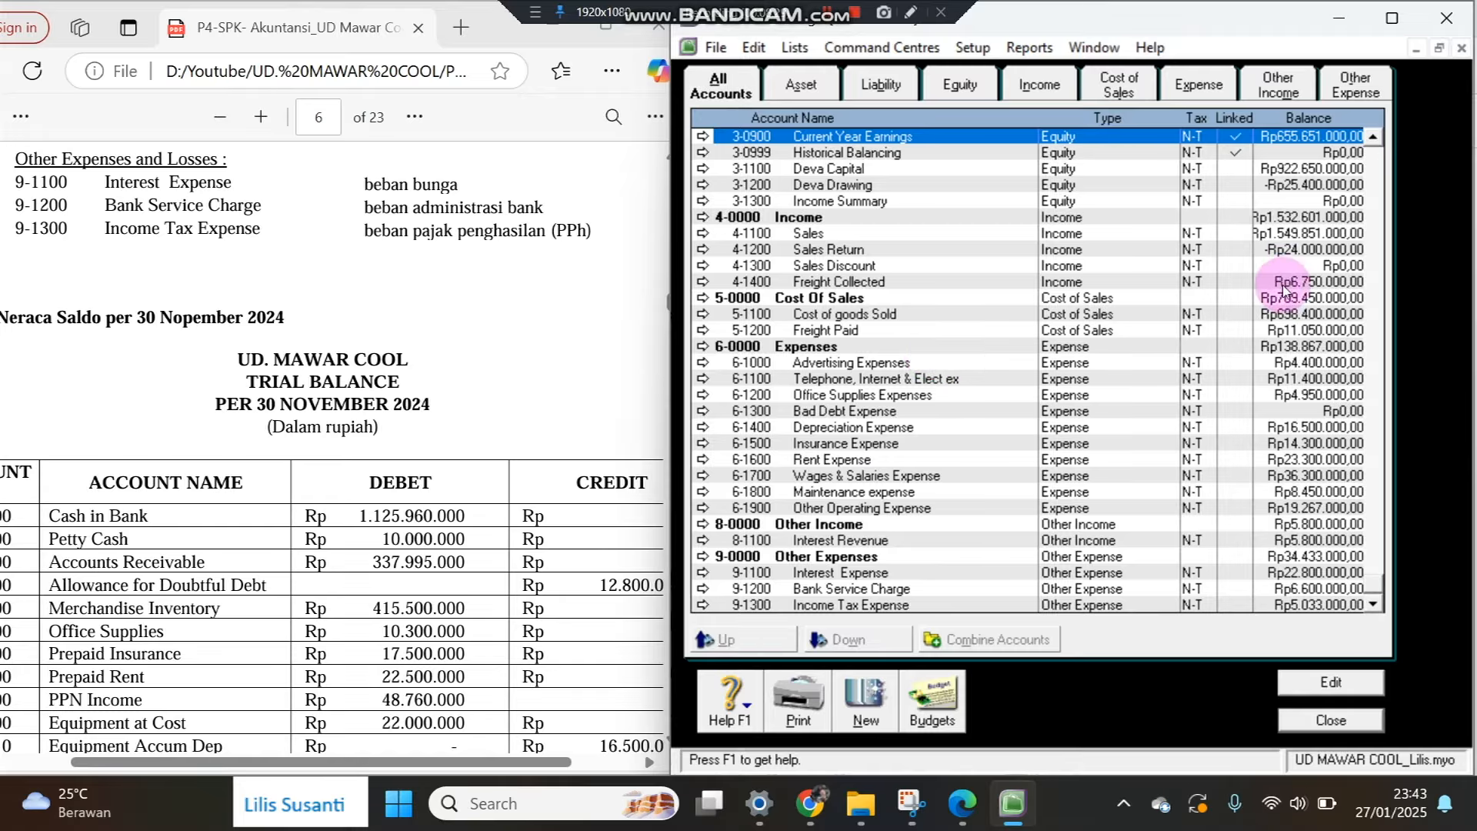
Check the balance of the 3-0999 Historical Balancing account in the equity section of the accounts list.
left_click(1374, 136)
left_click(1373, 136)
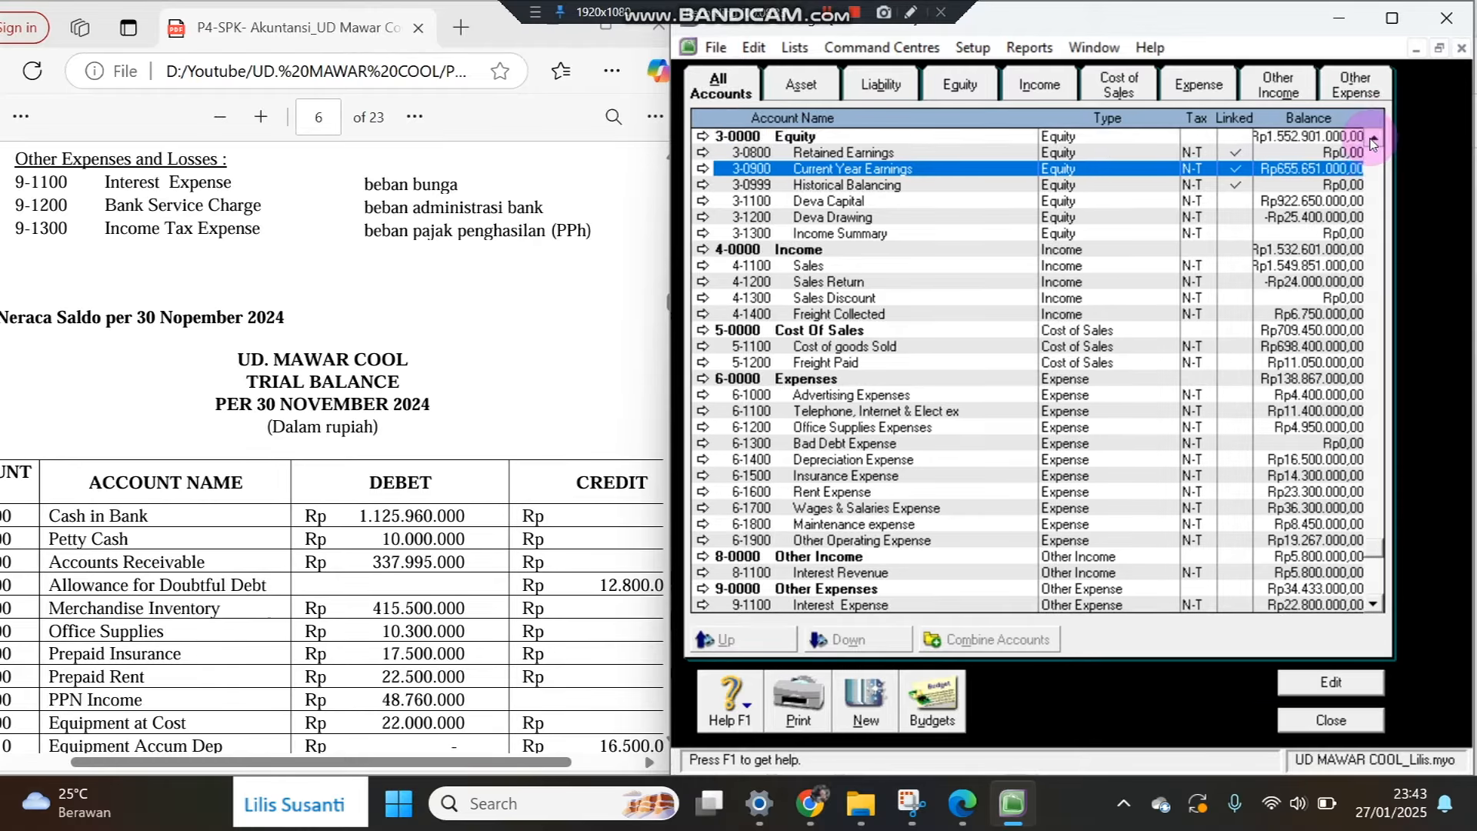
left_click(1374, 136)
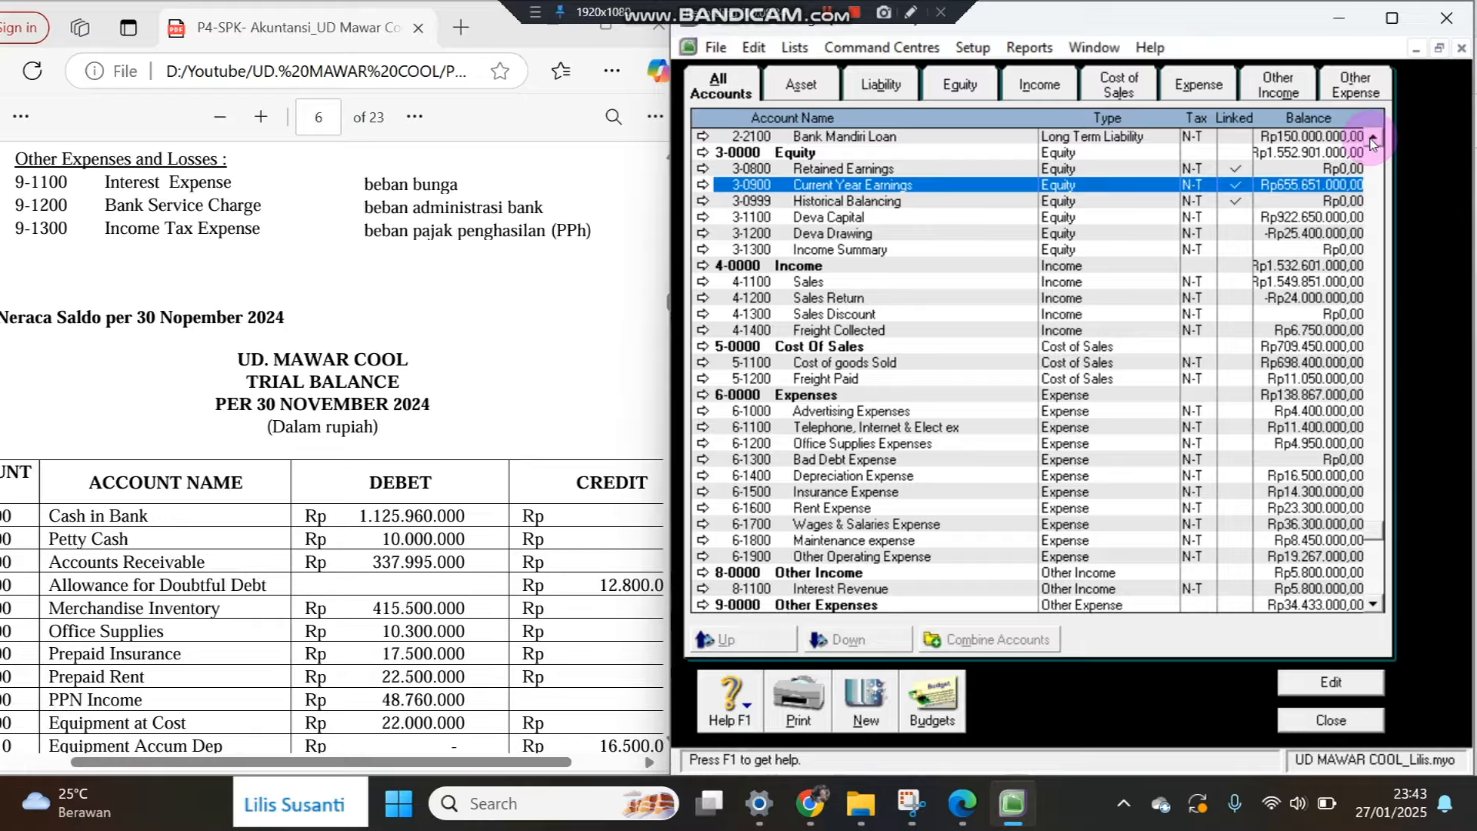
left_click(1306, 202)
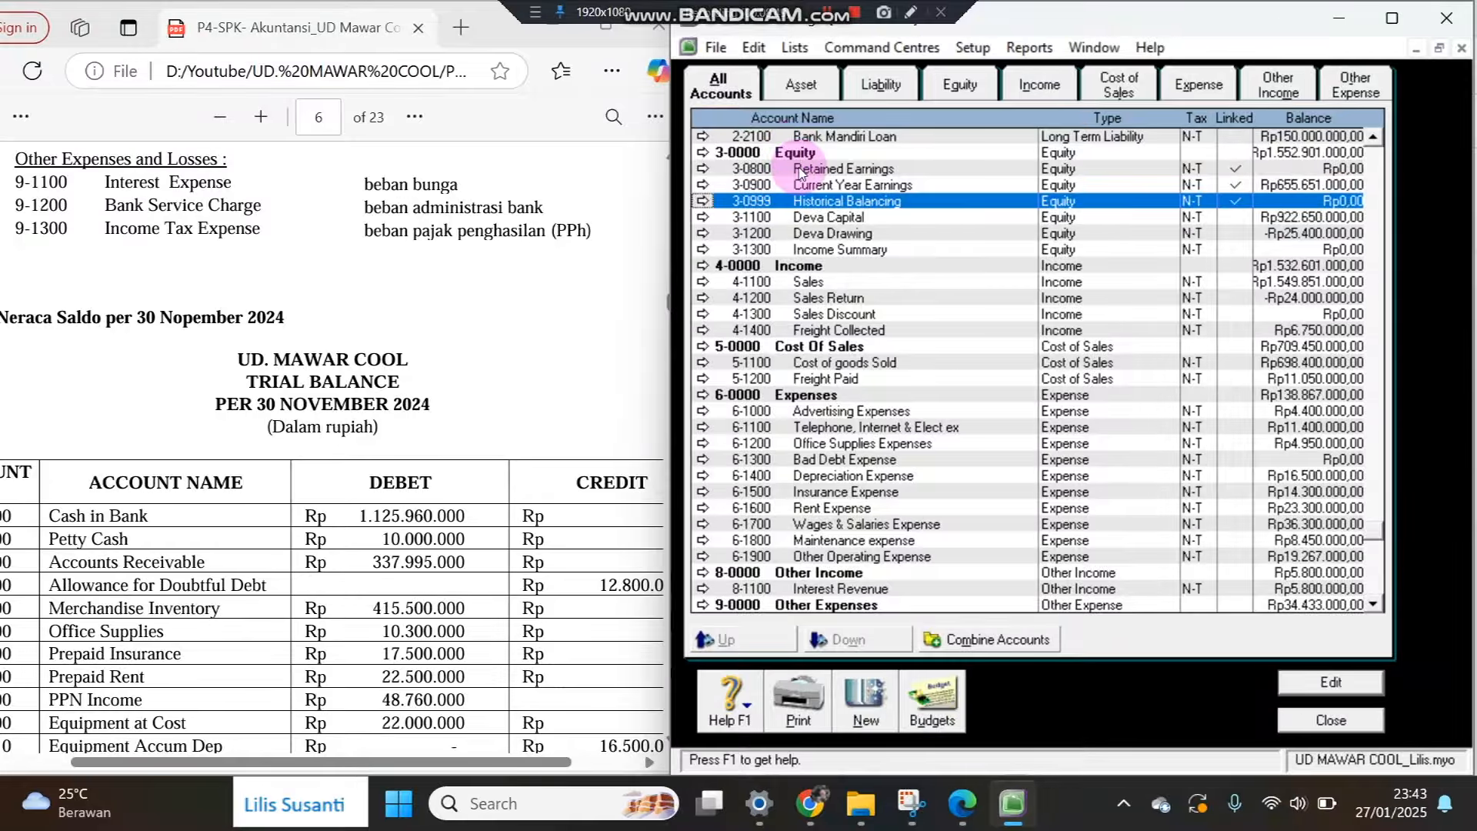
Switch to the case PDF in Edge and review the company's accounting policies on page 3.
left_click_drag(589, 229, 670, 211)
scroll(670, 211, "up", 15)
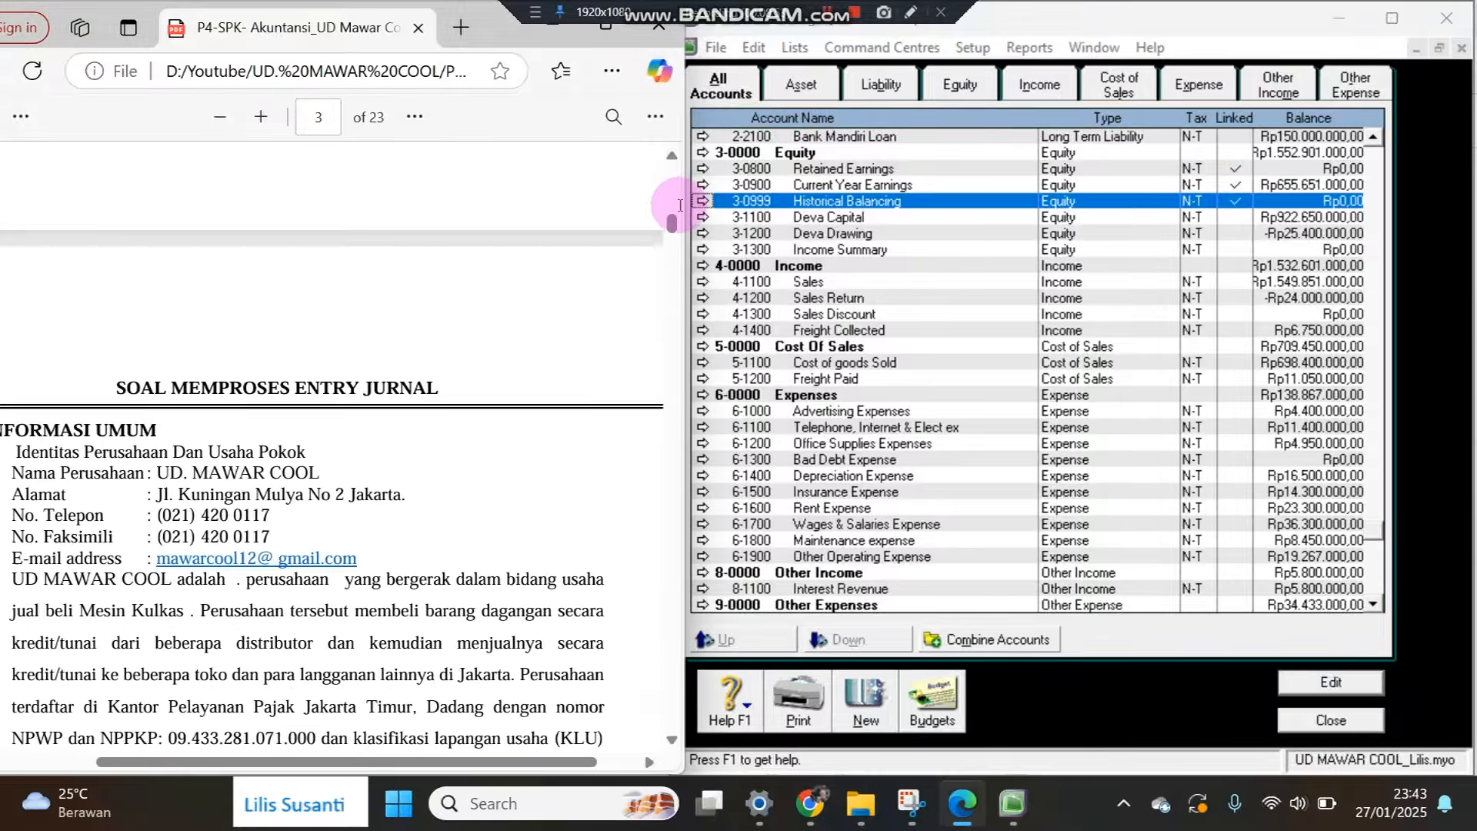
scroll(679, 357, "down", 5)
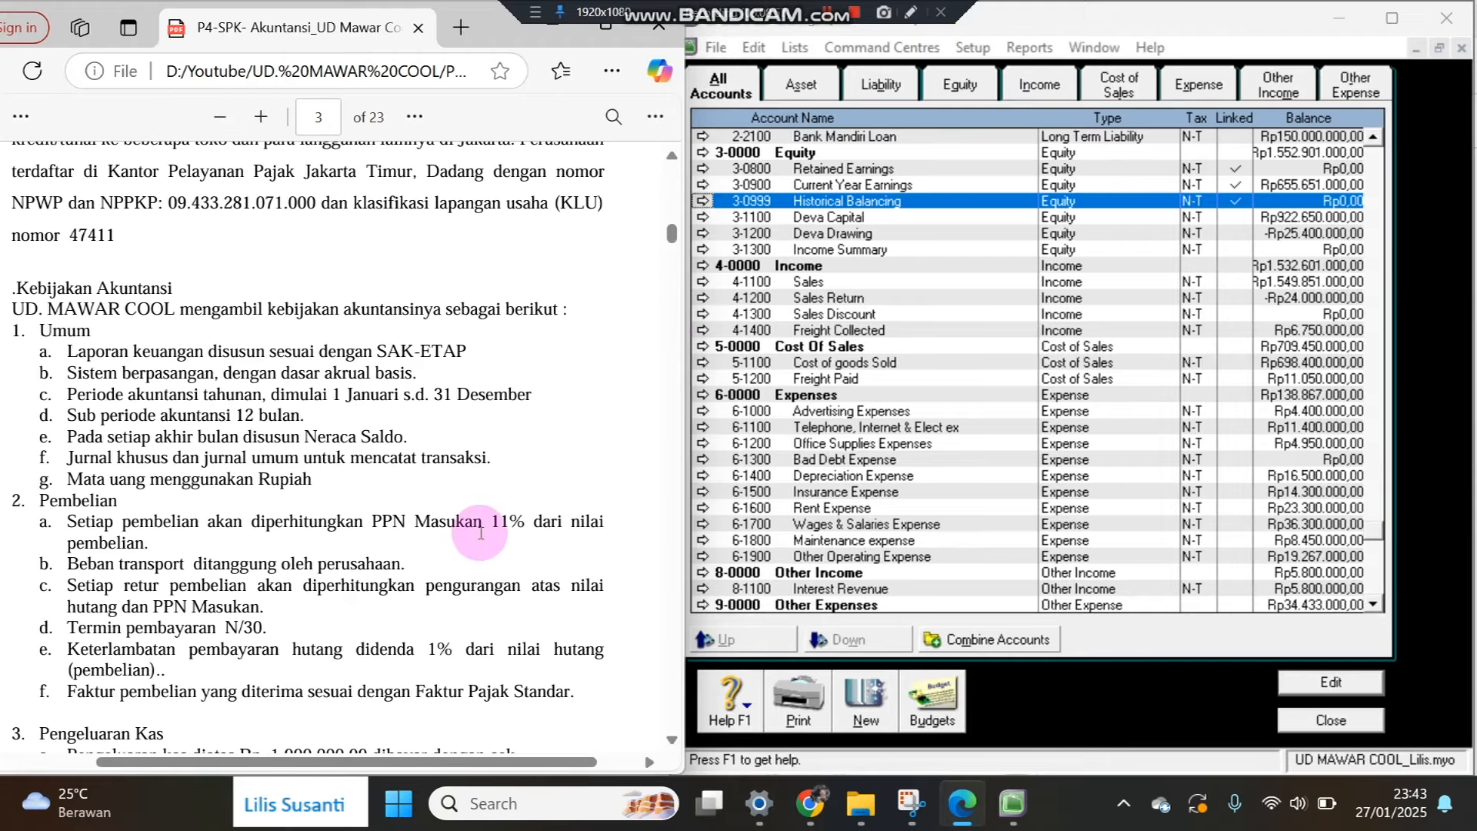
Open the tax codes list and delete the unused codes AJP, AJS and BL.
left_click(795, 47)
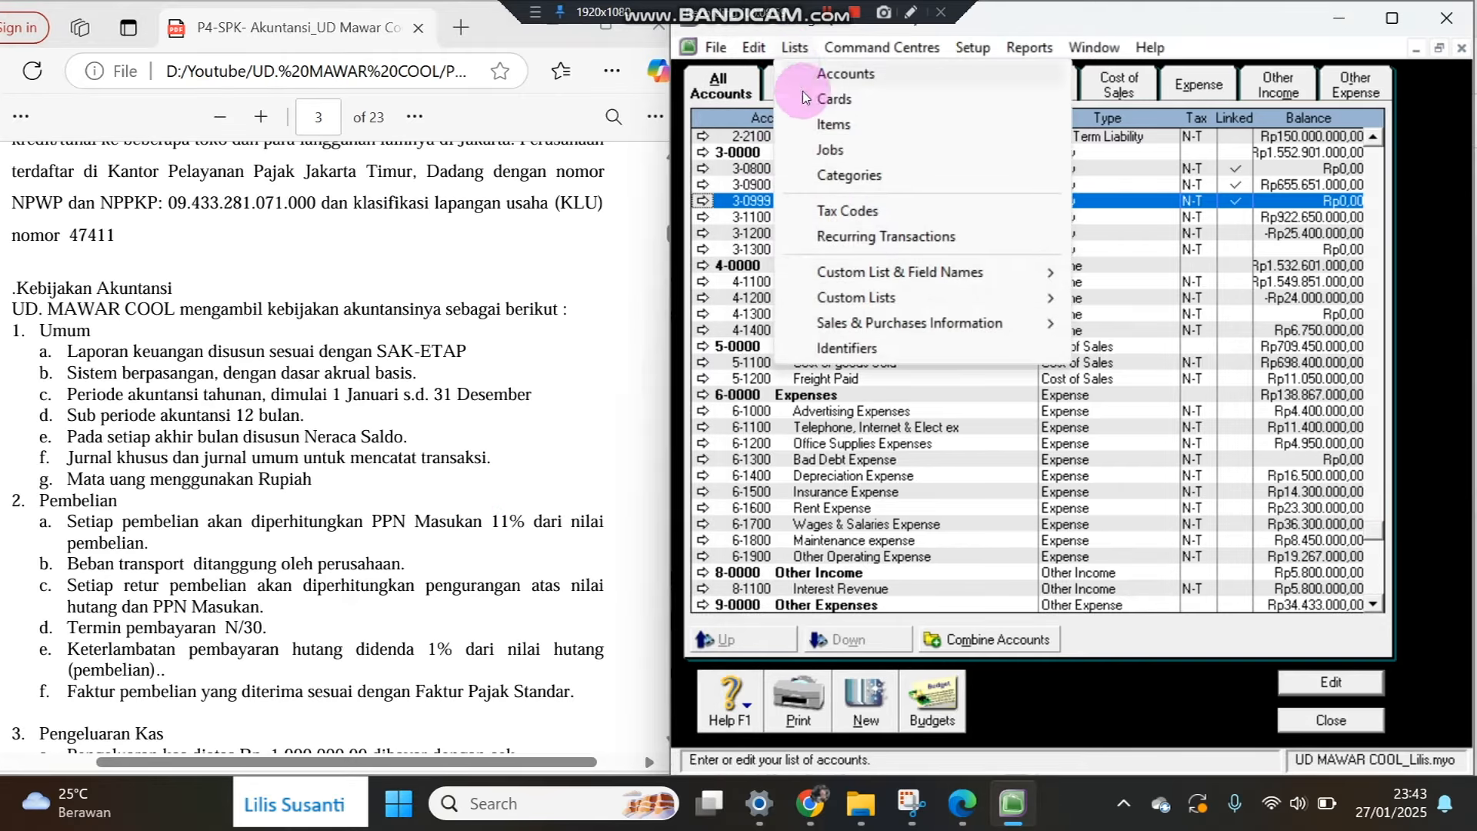
left_click(822, 209)
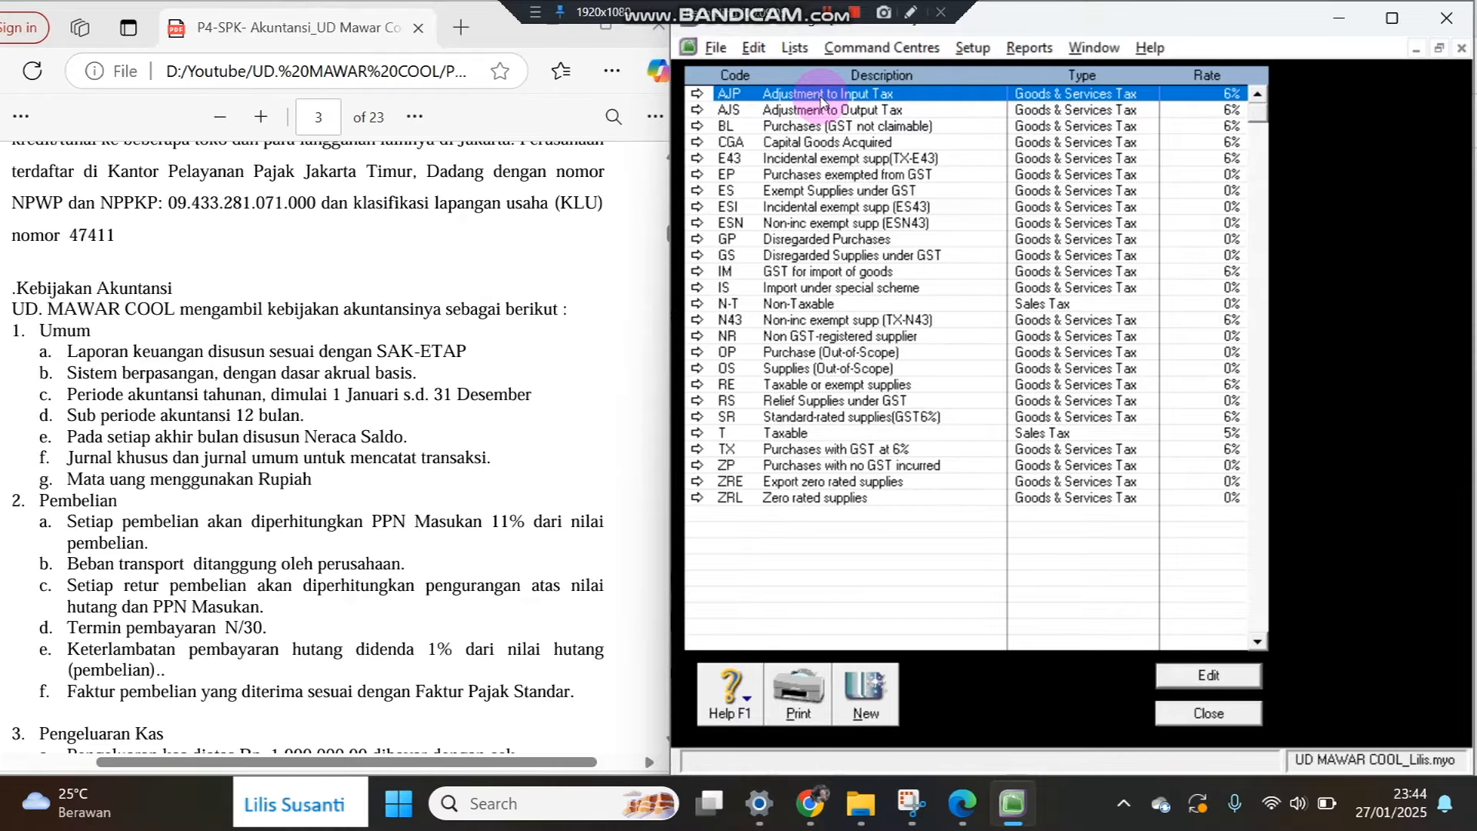
key("alt+e")
key("e")
key("alt+e")
key("e")
key("alt+e")
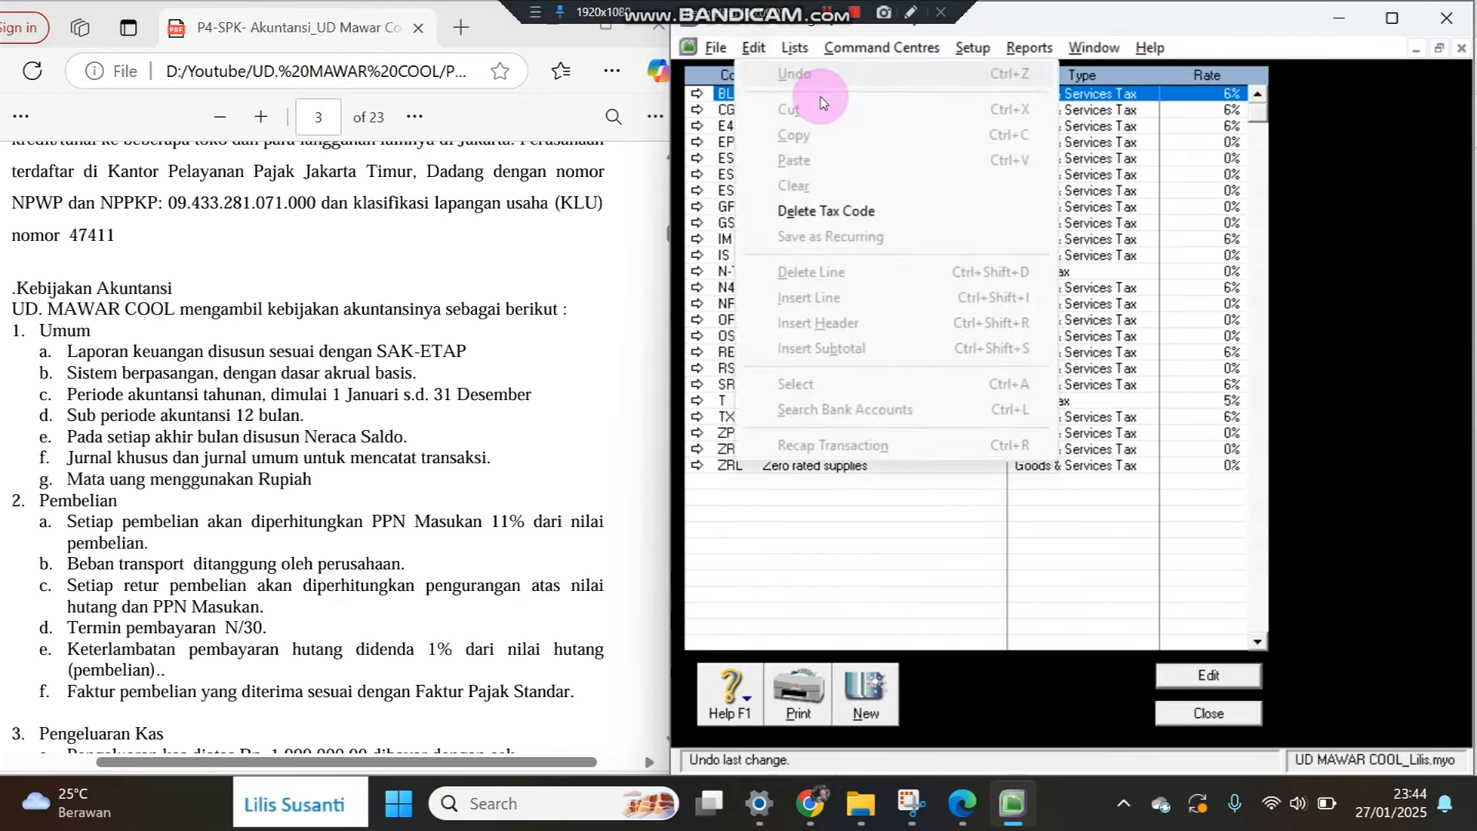
key("e")
Delete the unused tax codes CGA, E43, EP and ES.
key("alt+e")
key("e")
key("alt+e")
key("e")
key("alt+e")
key("e")
key("alt+e")
key("e")
Delete the unused tax codes ESI, ESN, GP, GS, IM and IS, stopping at N-T Non-Taxable.
key("alt+e")
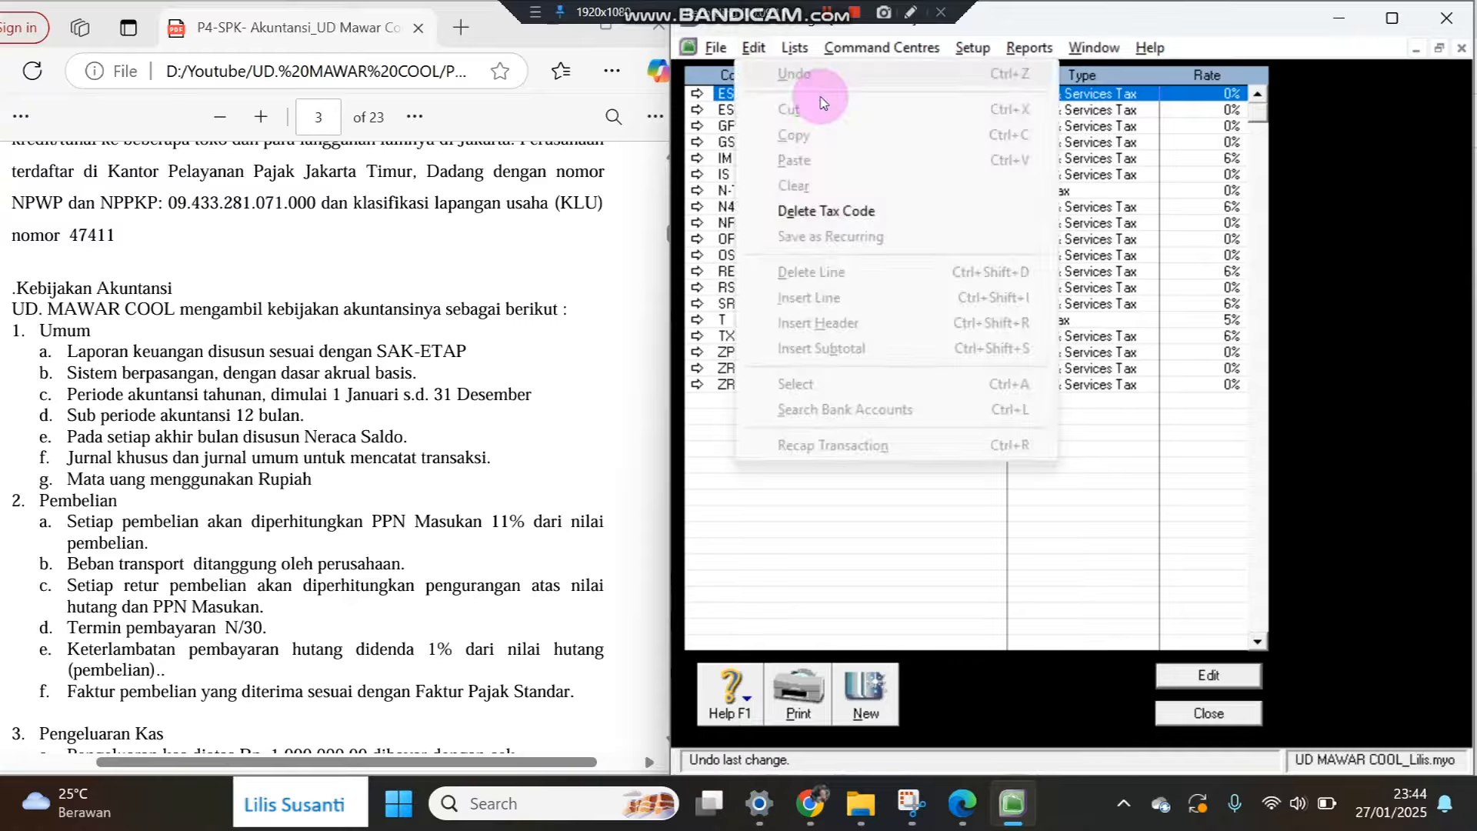
key("e")
key("alt+e")
key("e")
key("alt+e")
key("e")
key("alt+e")
key("e")
key("alt+e")
key("e")
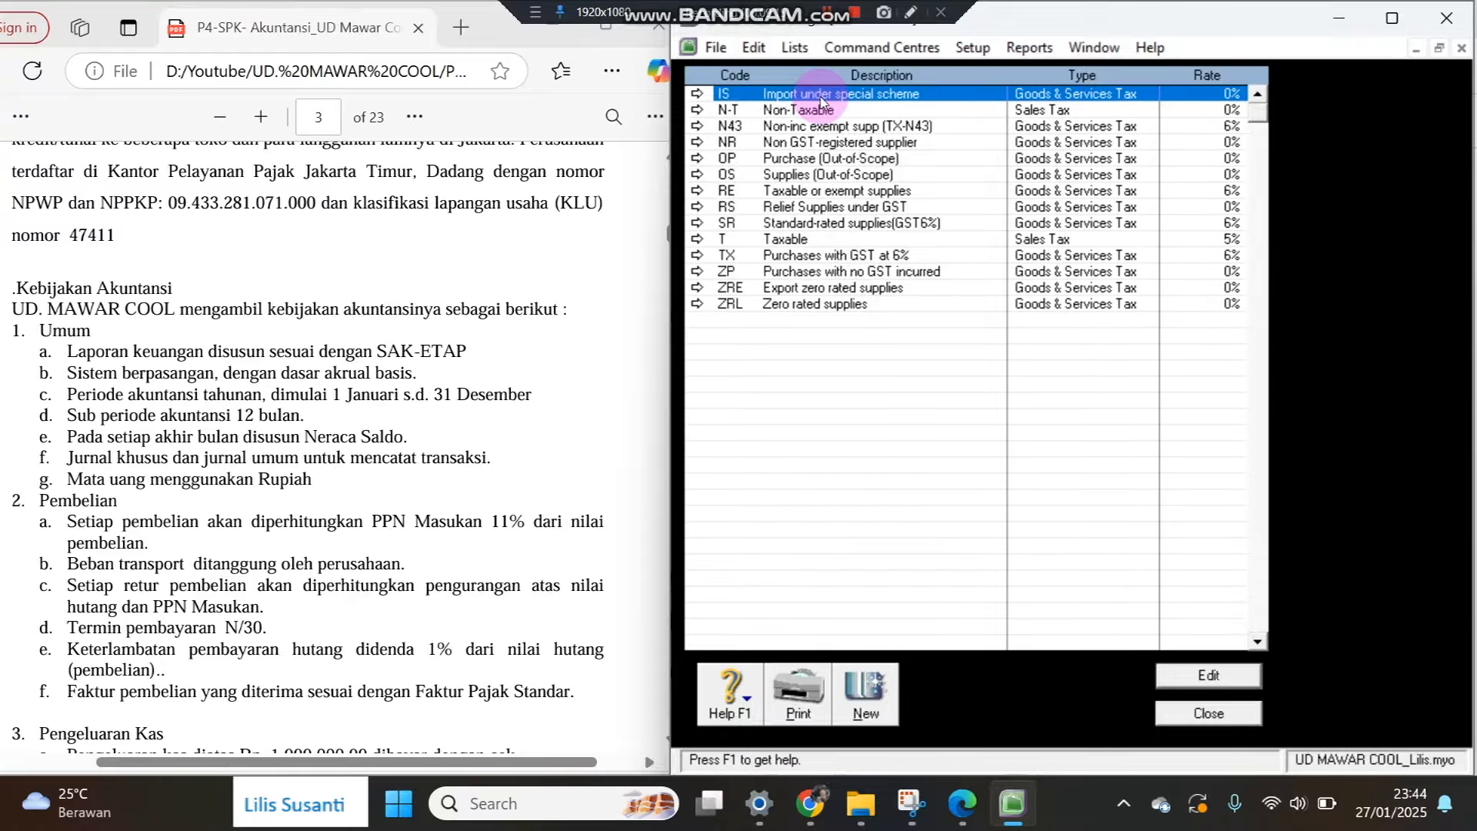
key("alt+e")
key("e")
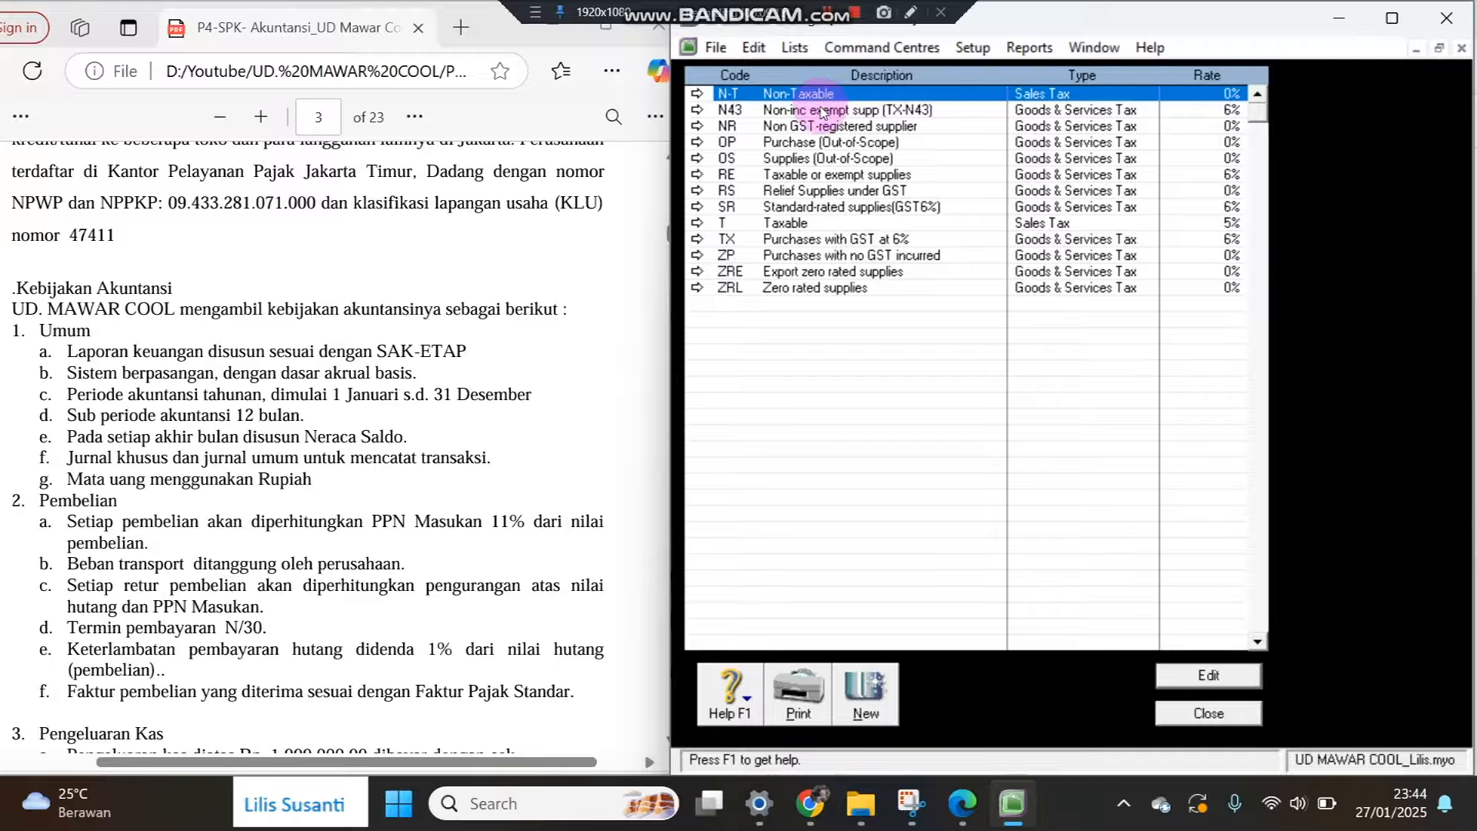
Keep the N-T code and delete the tax codes N43, NR and OP listed after it.
left_click(824, 110)
key("alt+e")
key("e")
left_click(825, 110)
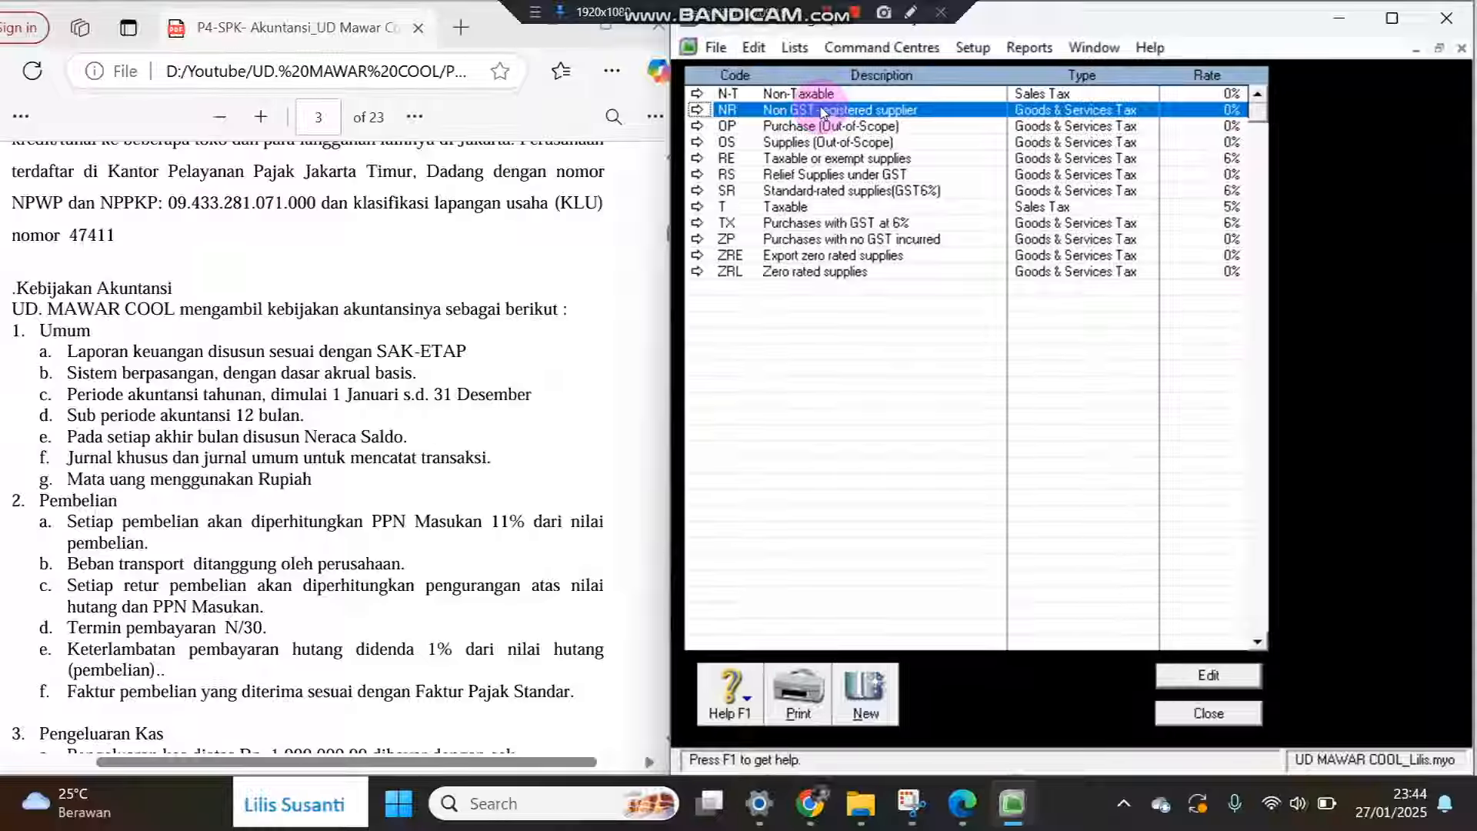
key("alt+e")
key("e")
left_click(824, 110)
key("alt+e")
key("e")
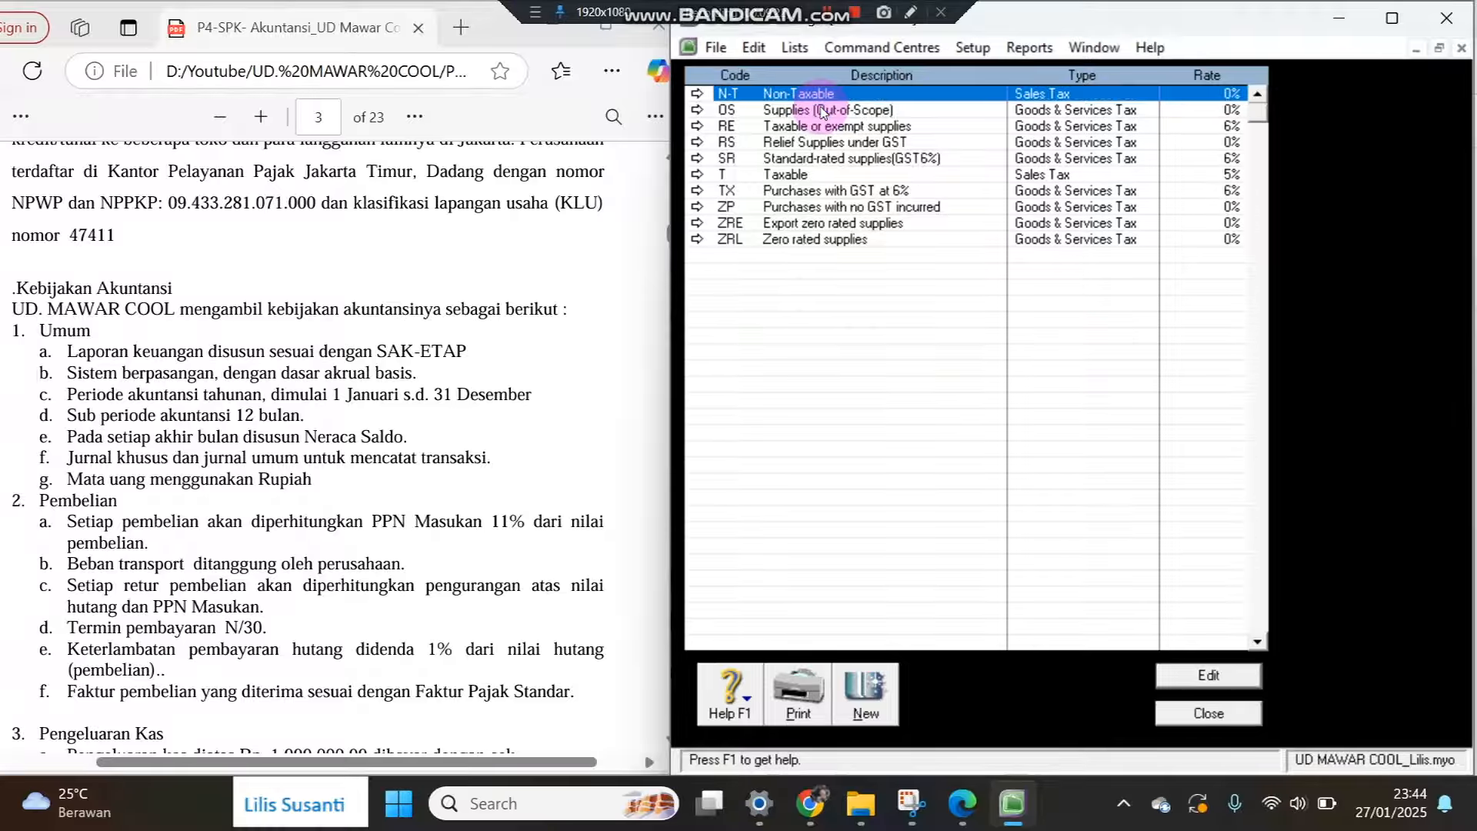
Delete the tax codes ZRL Zero rated supplies, ZP Purchases with no GST incurred and ZRE Export zero rated supplies.
left_click(849, 240)
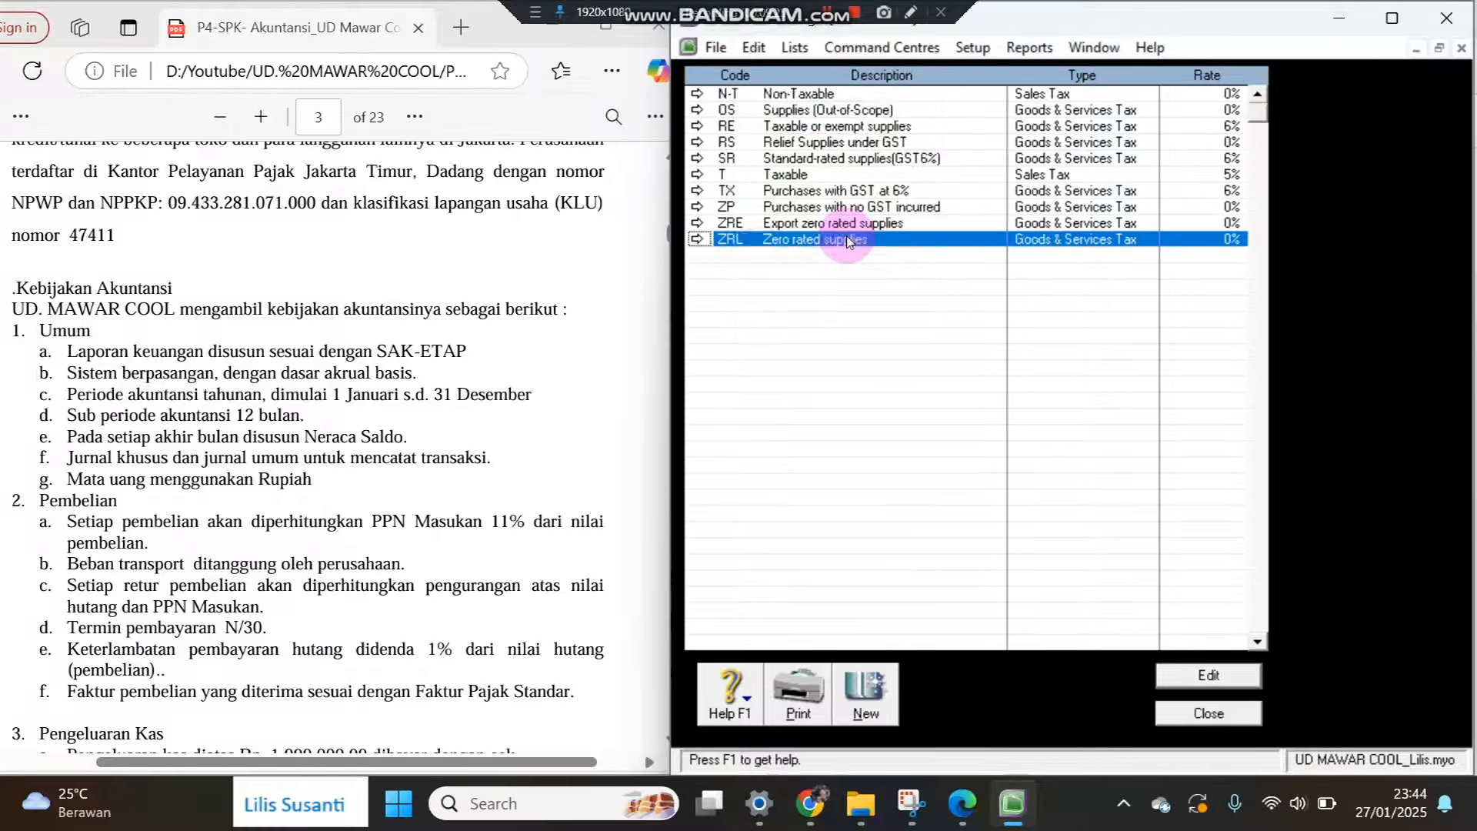
key("ctrl+d")
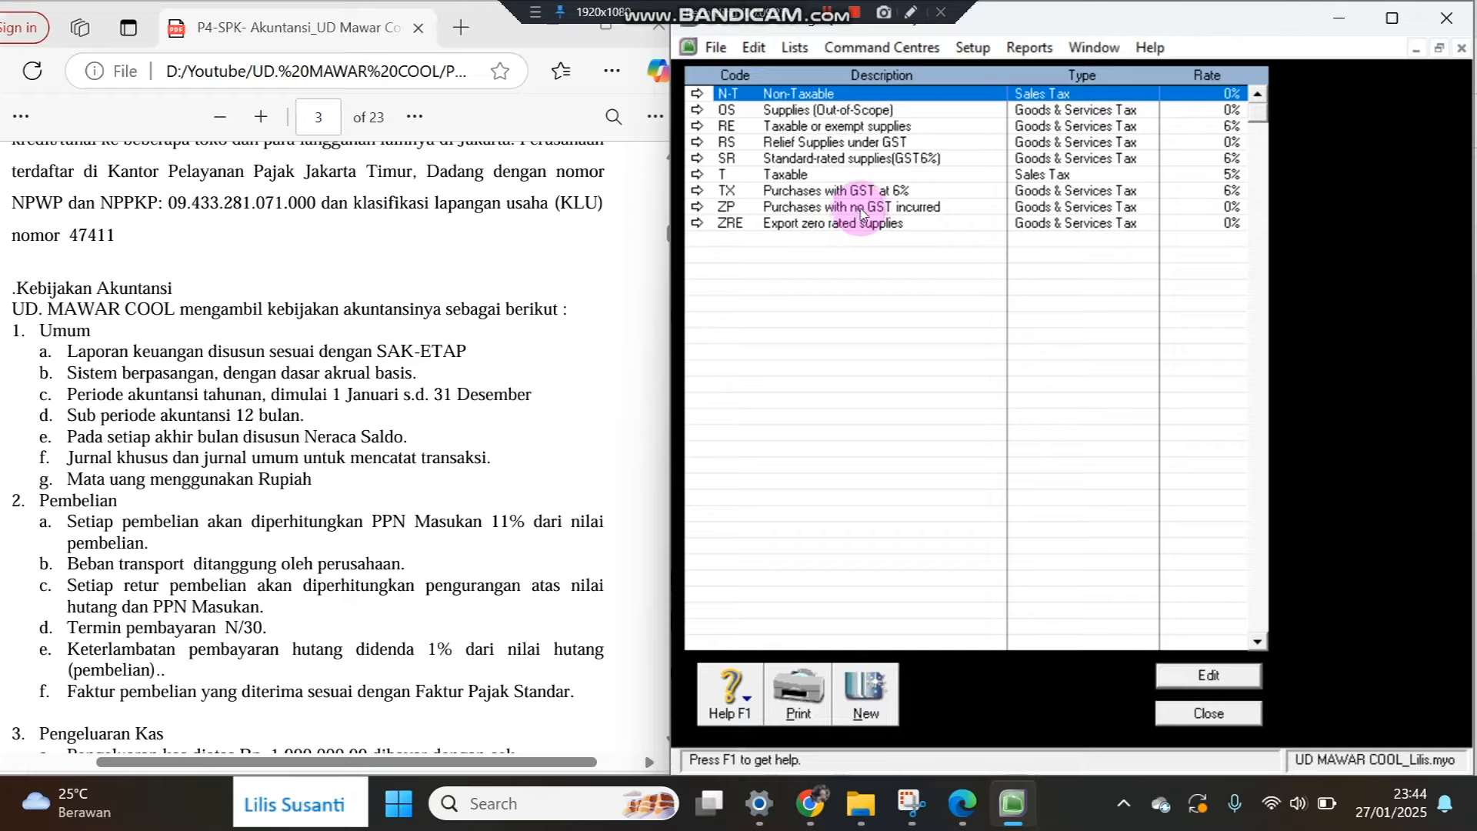
left_click(861, 208)
key("ctrl+d")
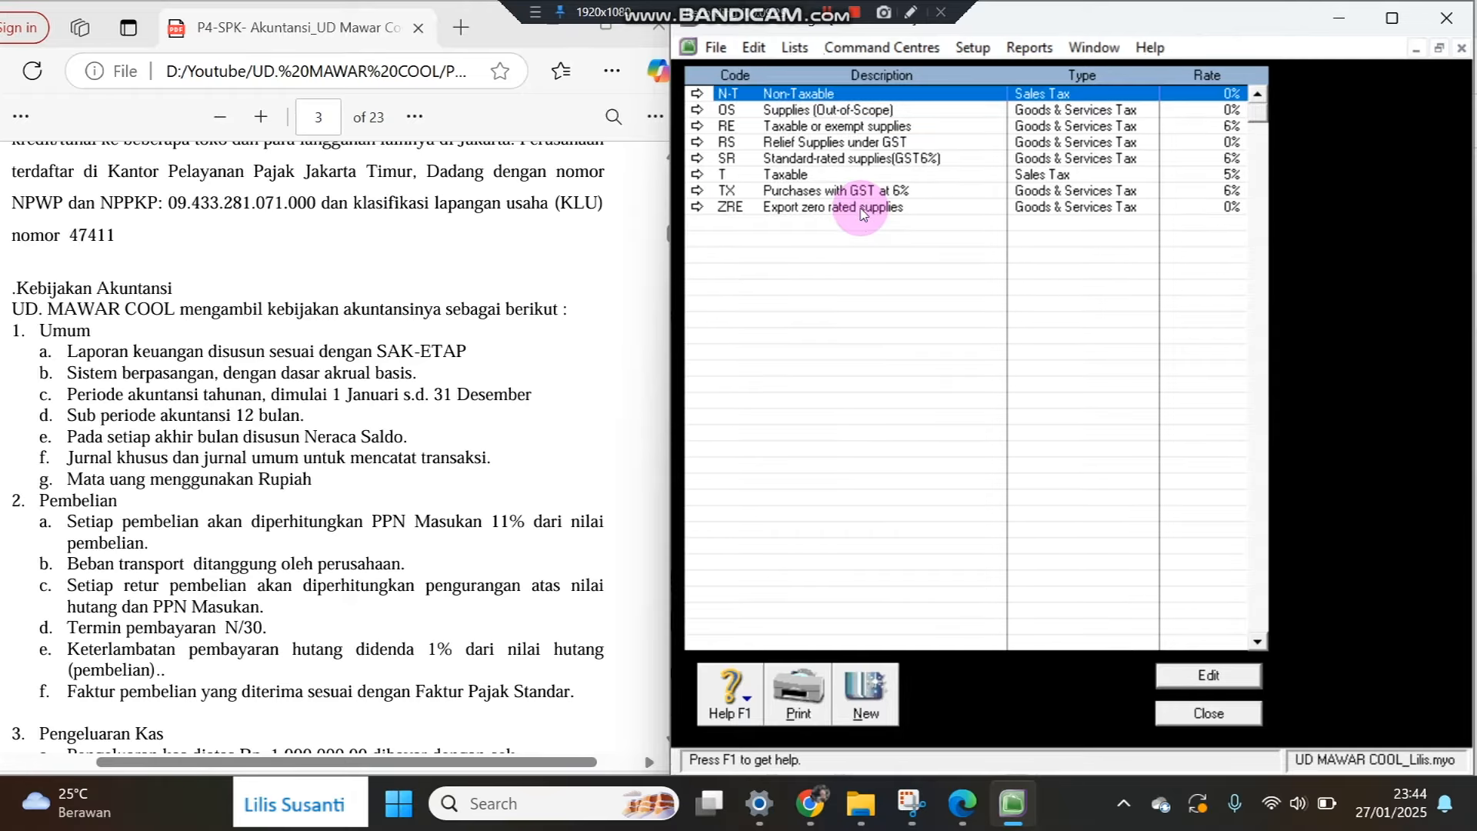
left_click(864, 209)
double_click(863, 209)
right_click(863, 211)
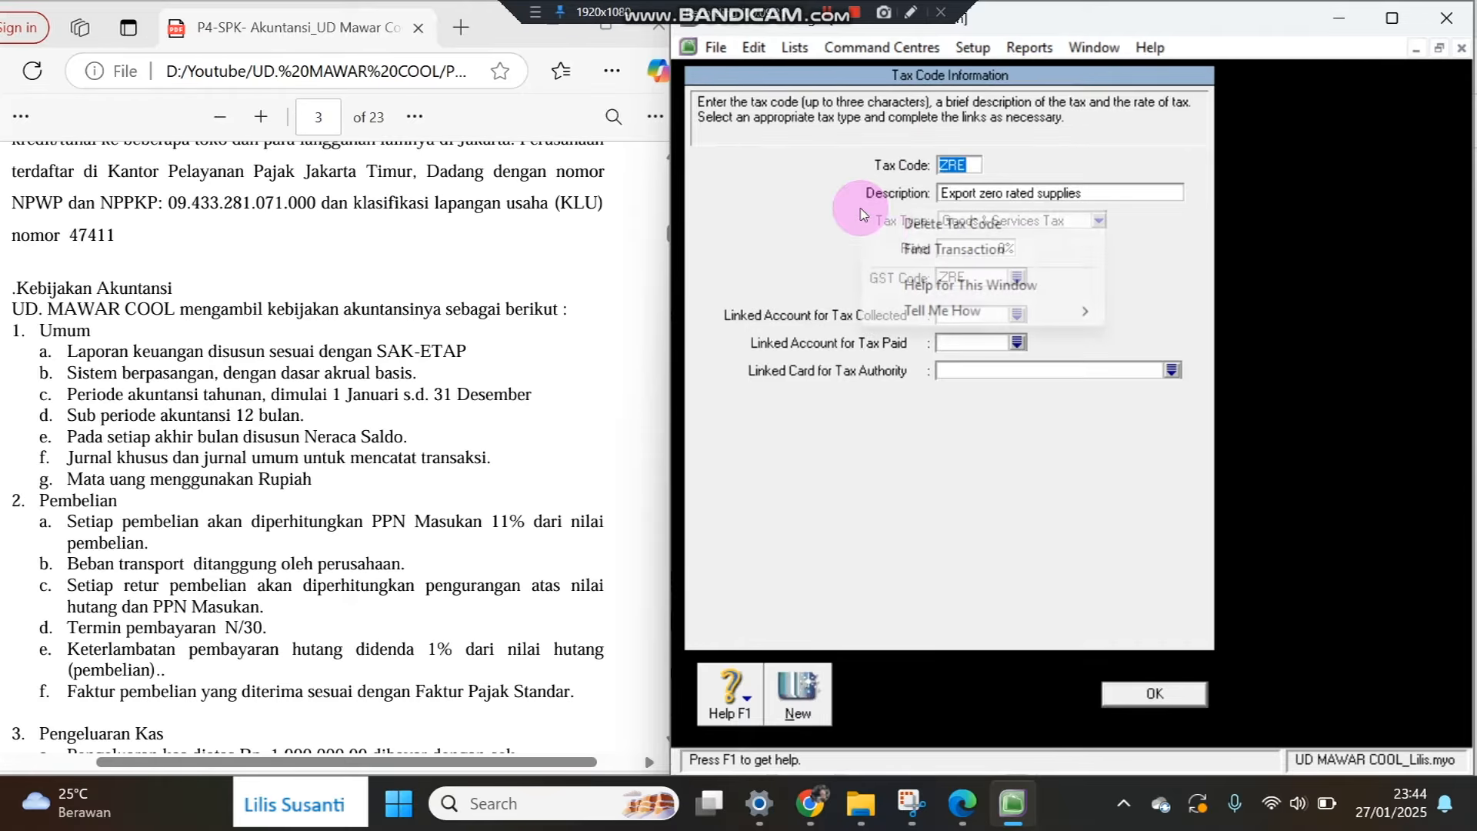
left_click(896, 225)
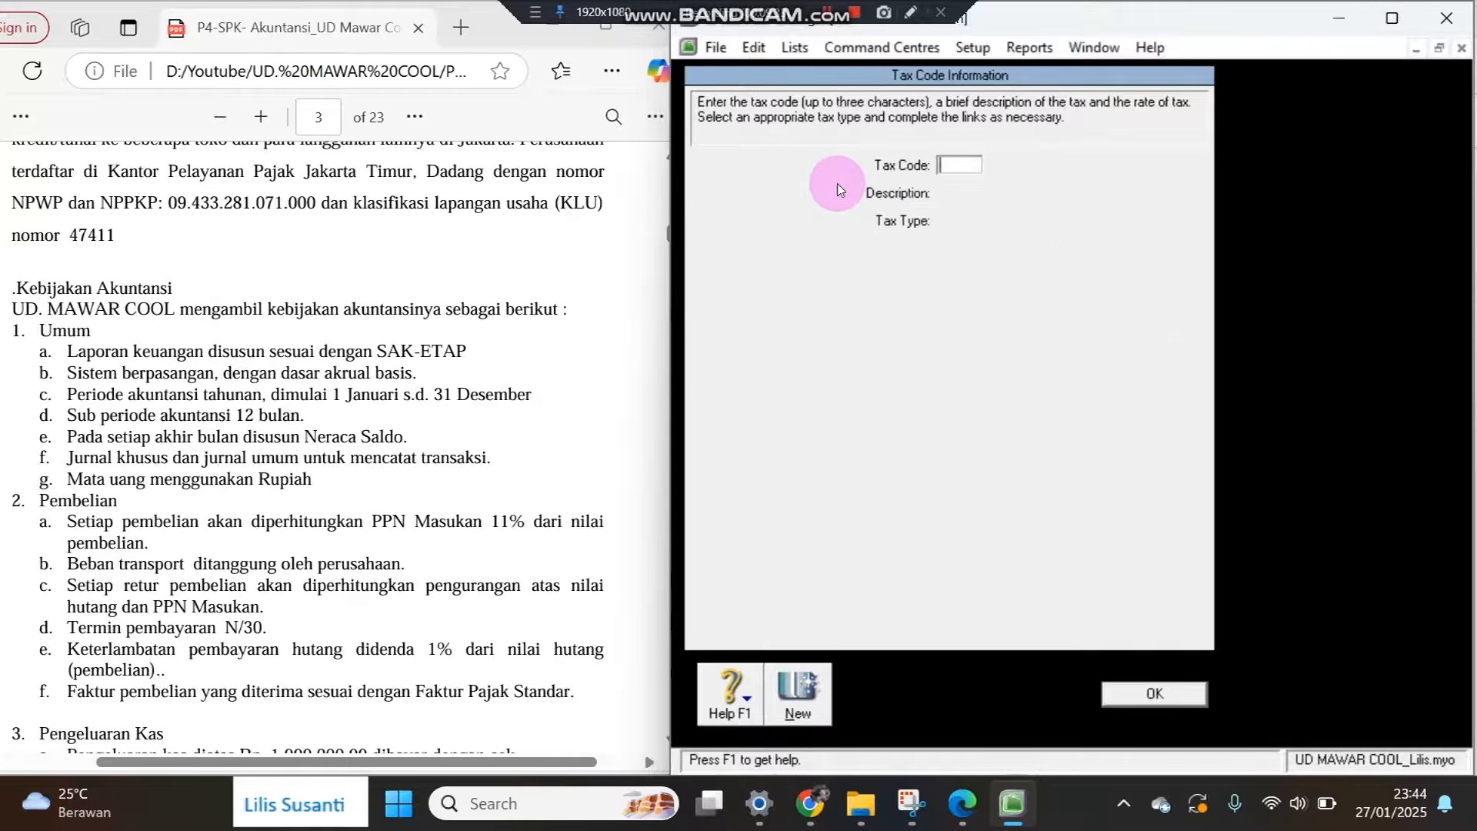
Delete the tax codes TX Purchases with GST at 6% and T Taxable.
right_click(826, 192)
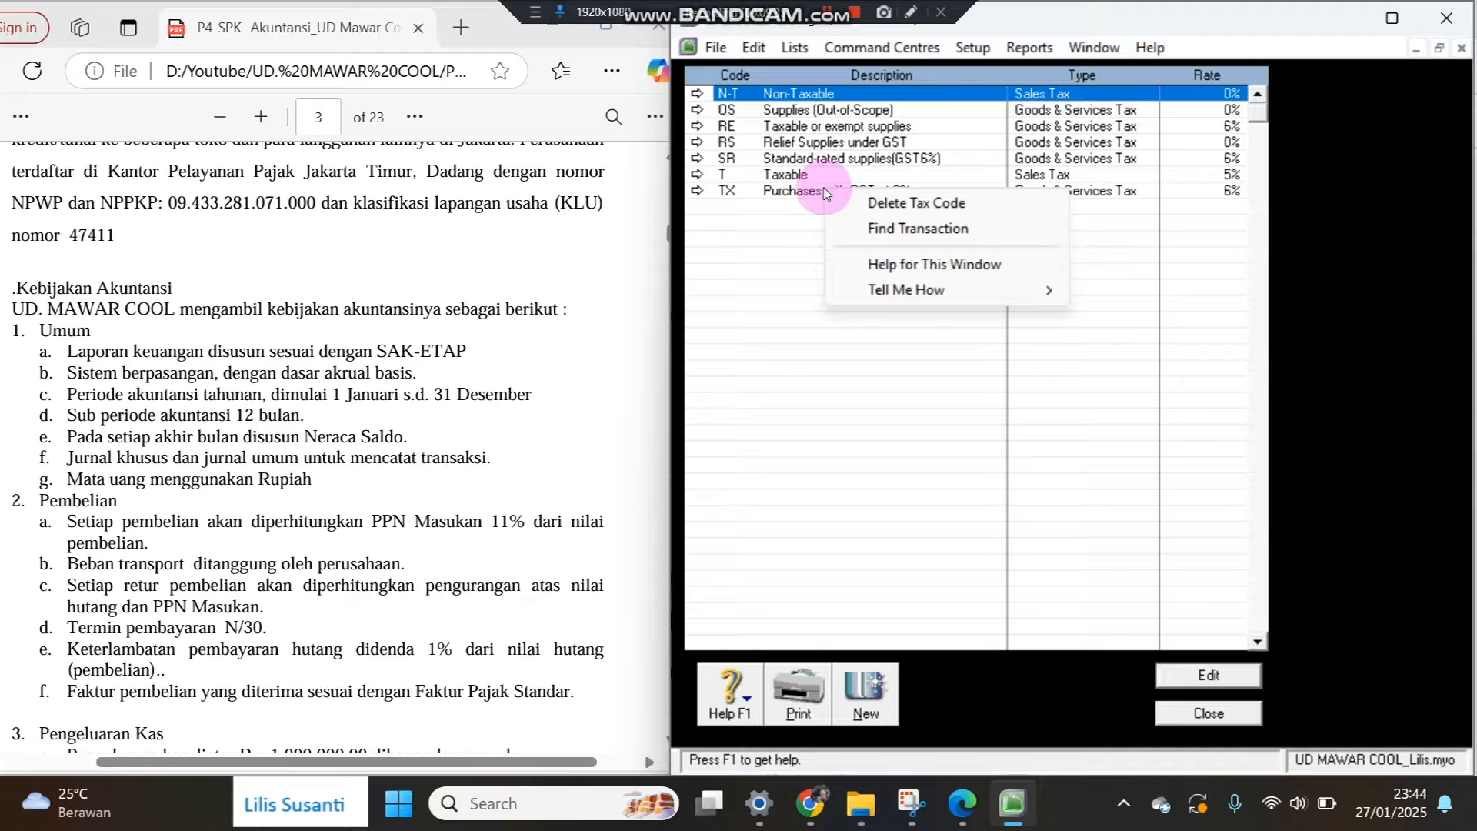
left_click(795, 196)
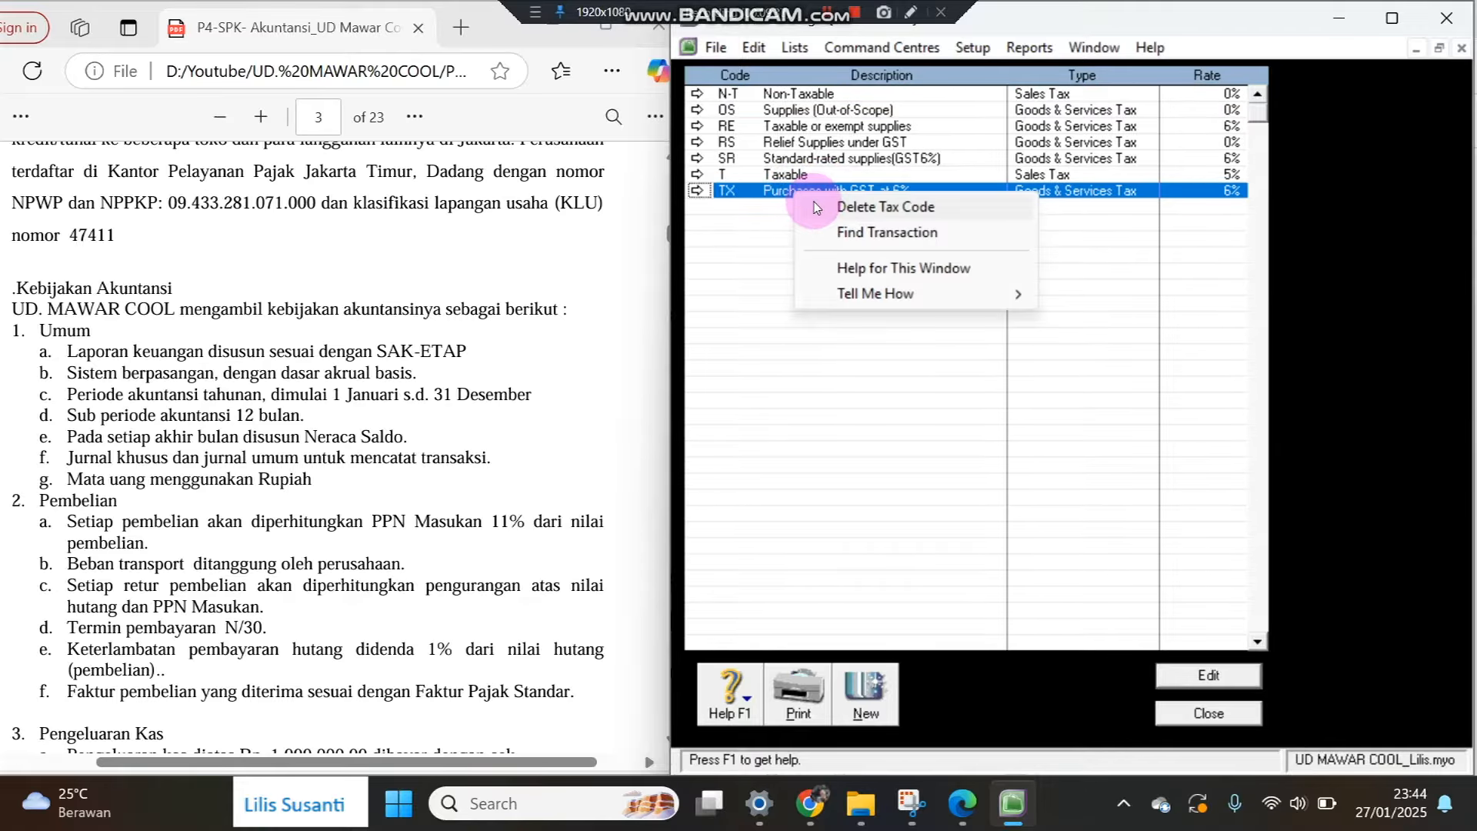
left_click(822, 206)
right_click(796, 173)
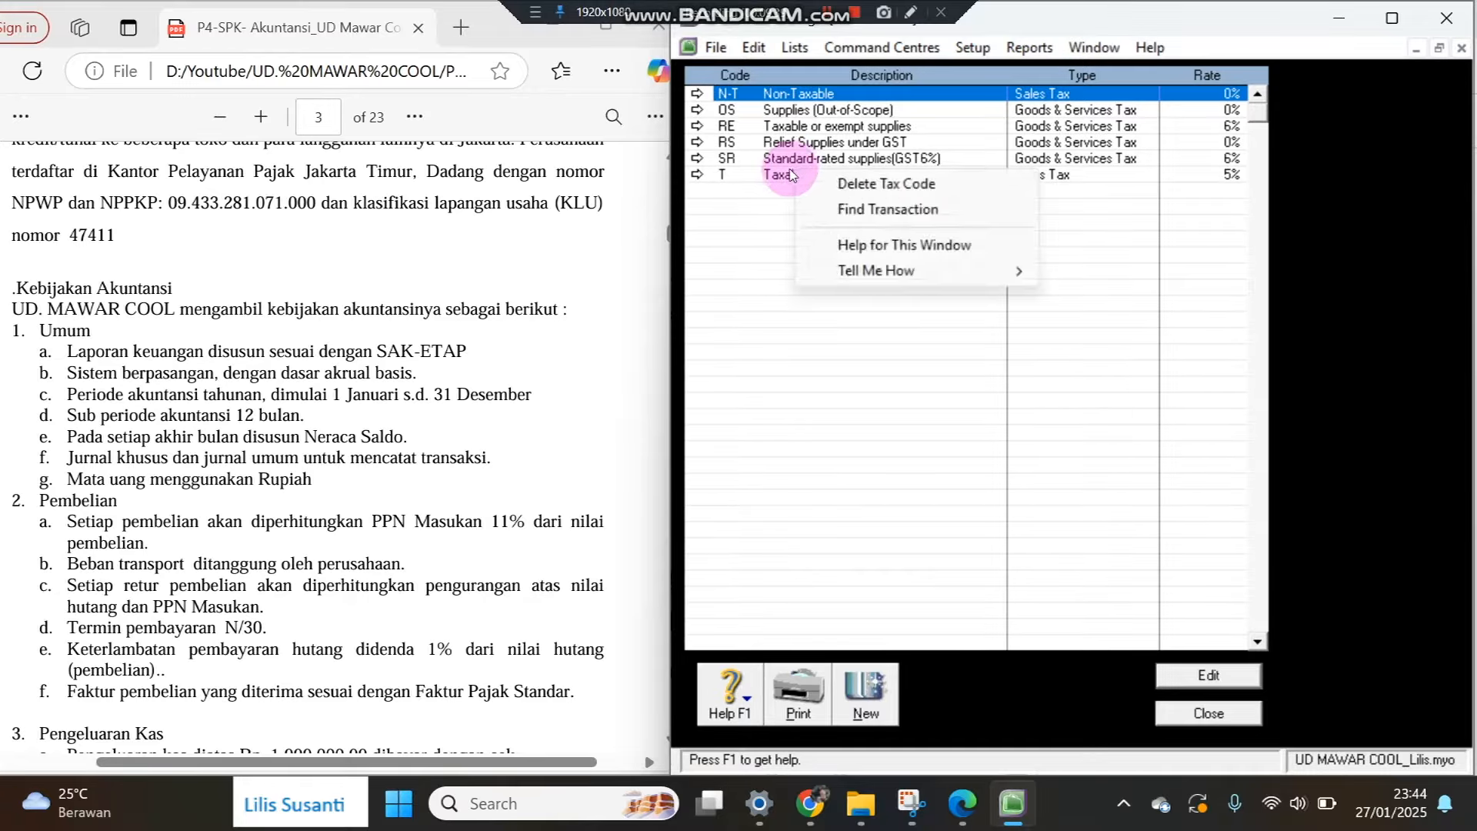
left_click(791, 177)
key("alt+e")
key("d")
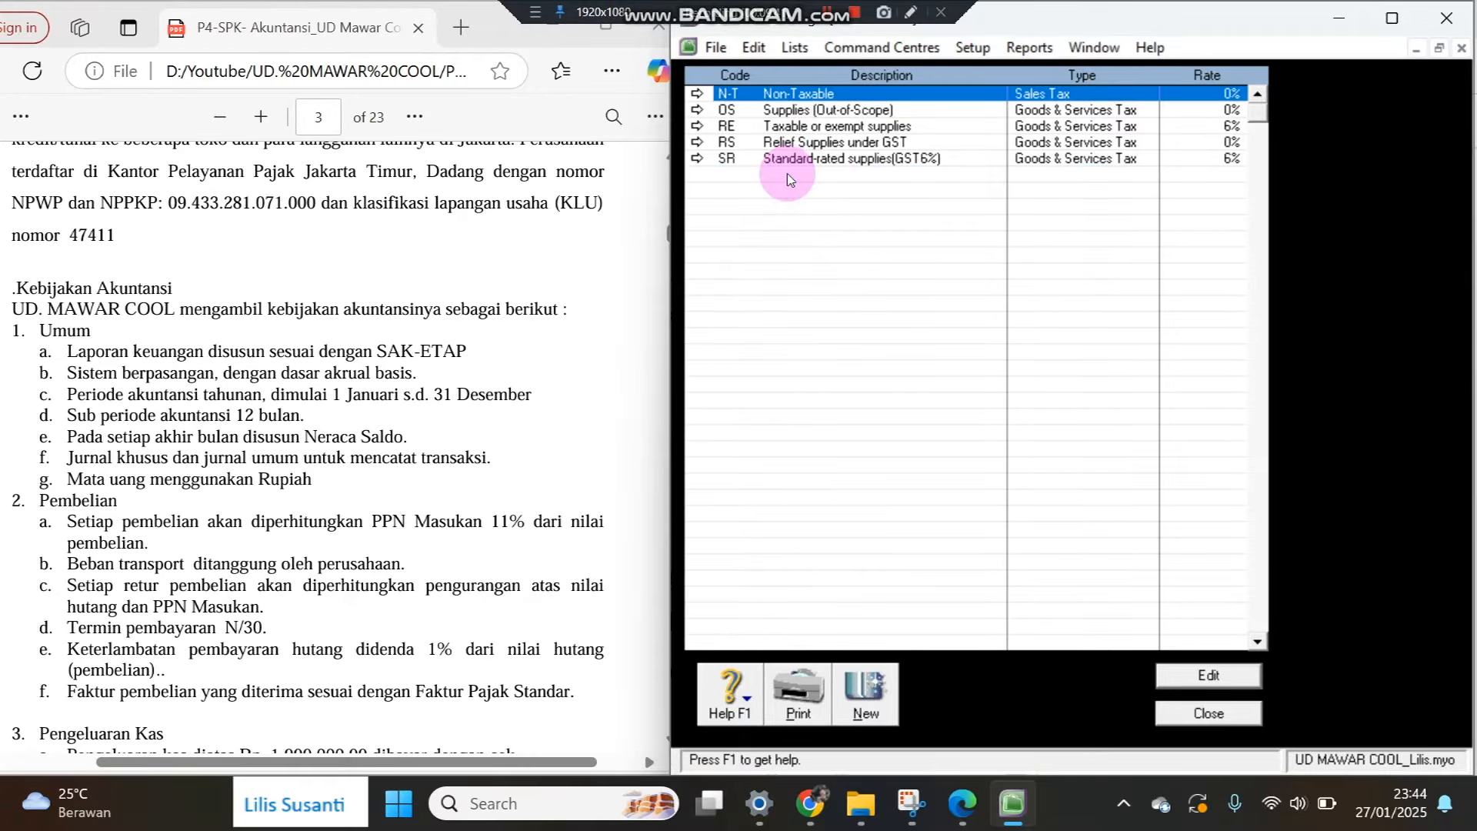
Delete the tax codes SR, RS, RE and OS so that only N-T Non-Taxable is left.
left_click(800, 162)
key("alt+e")
key("d")
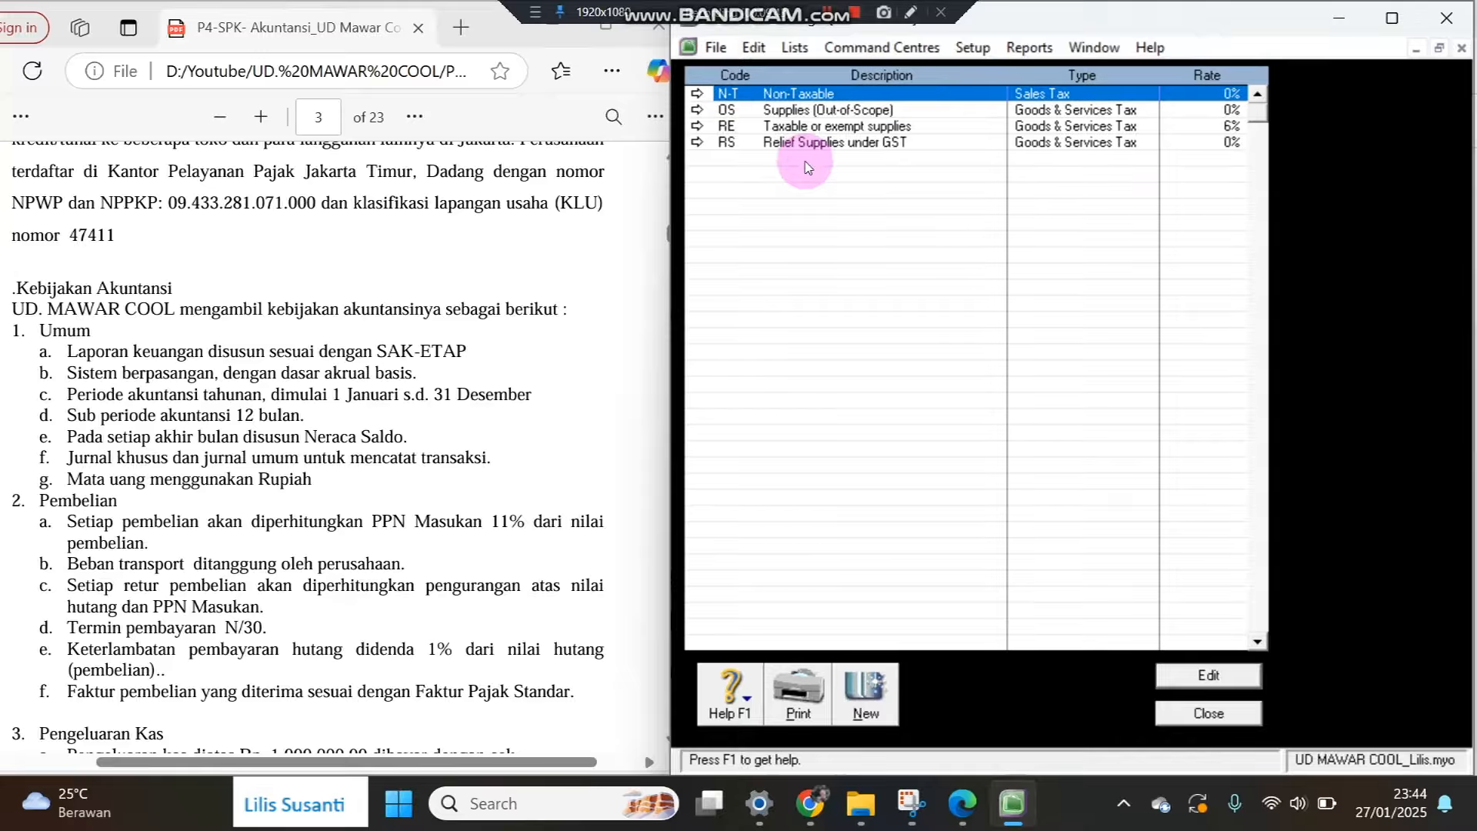
left_click(811, 146)
key("alt+e")
key("d")
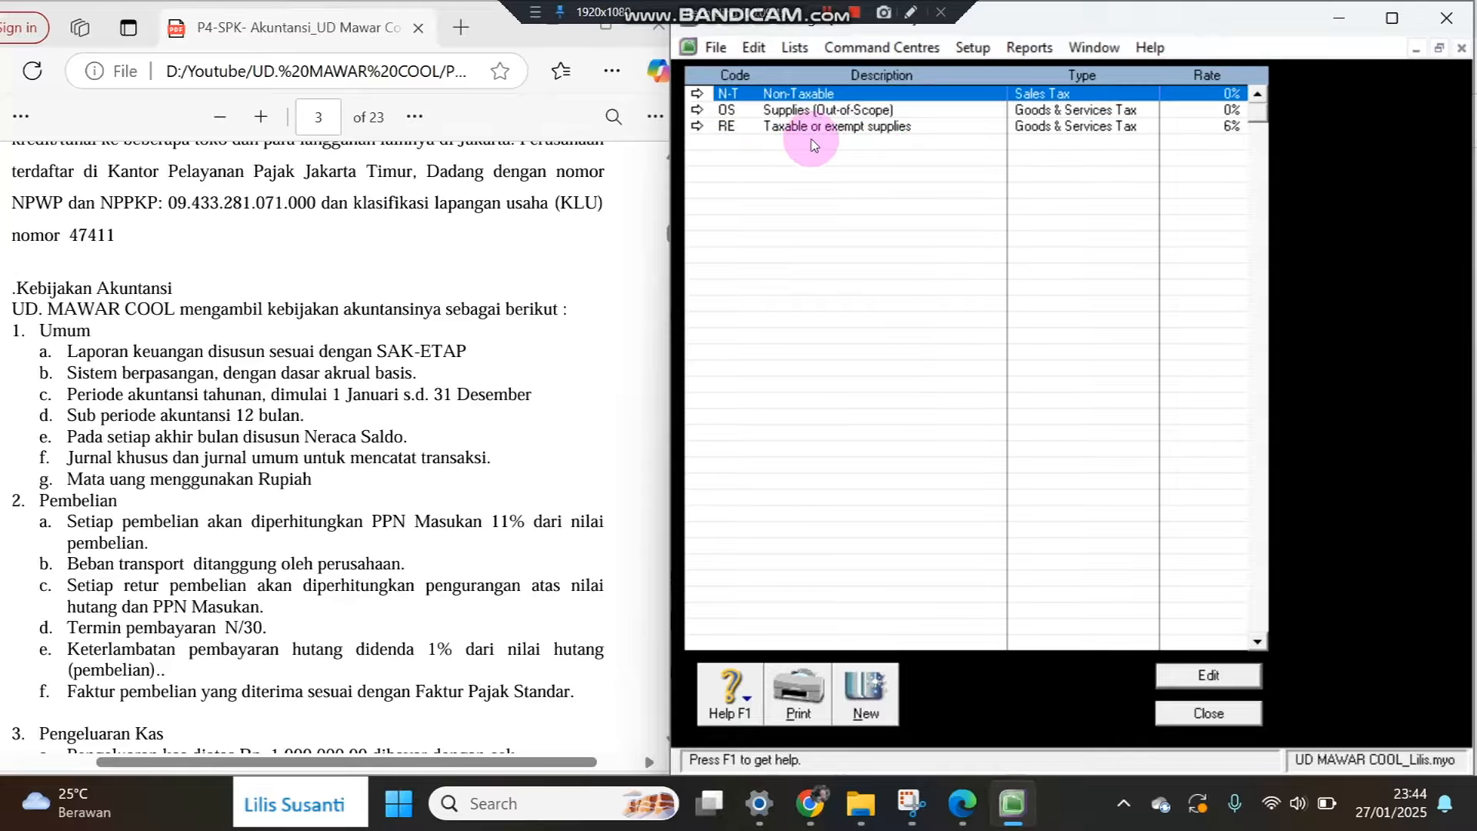
left_click(818, 131)
key("alt+e")
key("d")
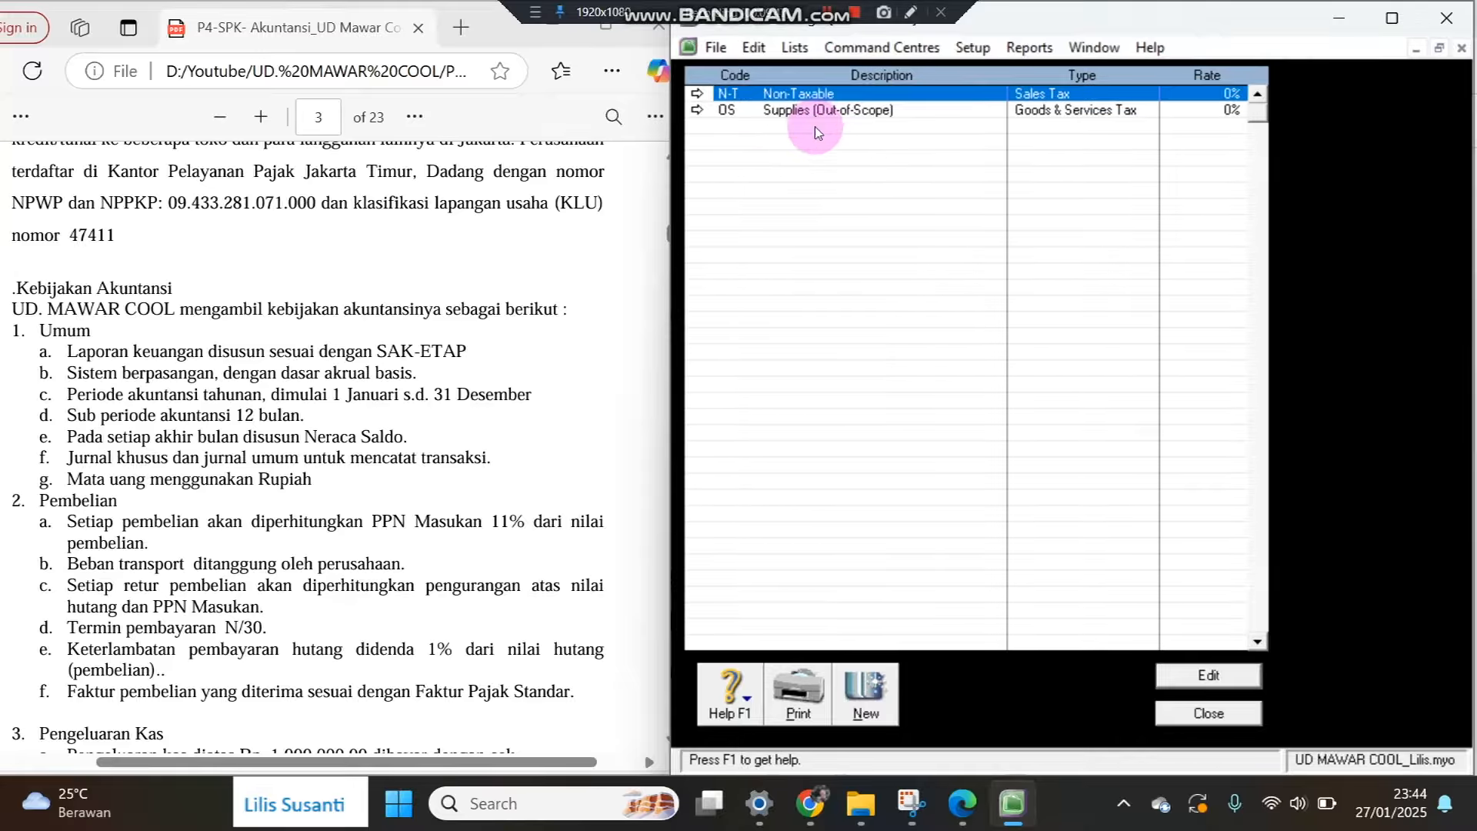
left_click(822, 116)
key("alt+e")
key("d")
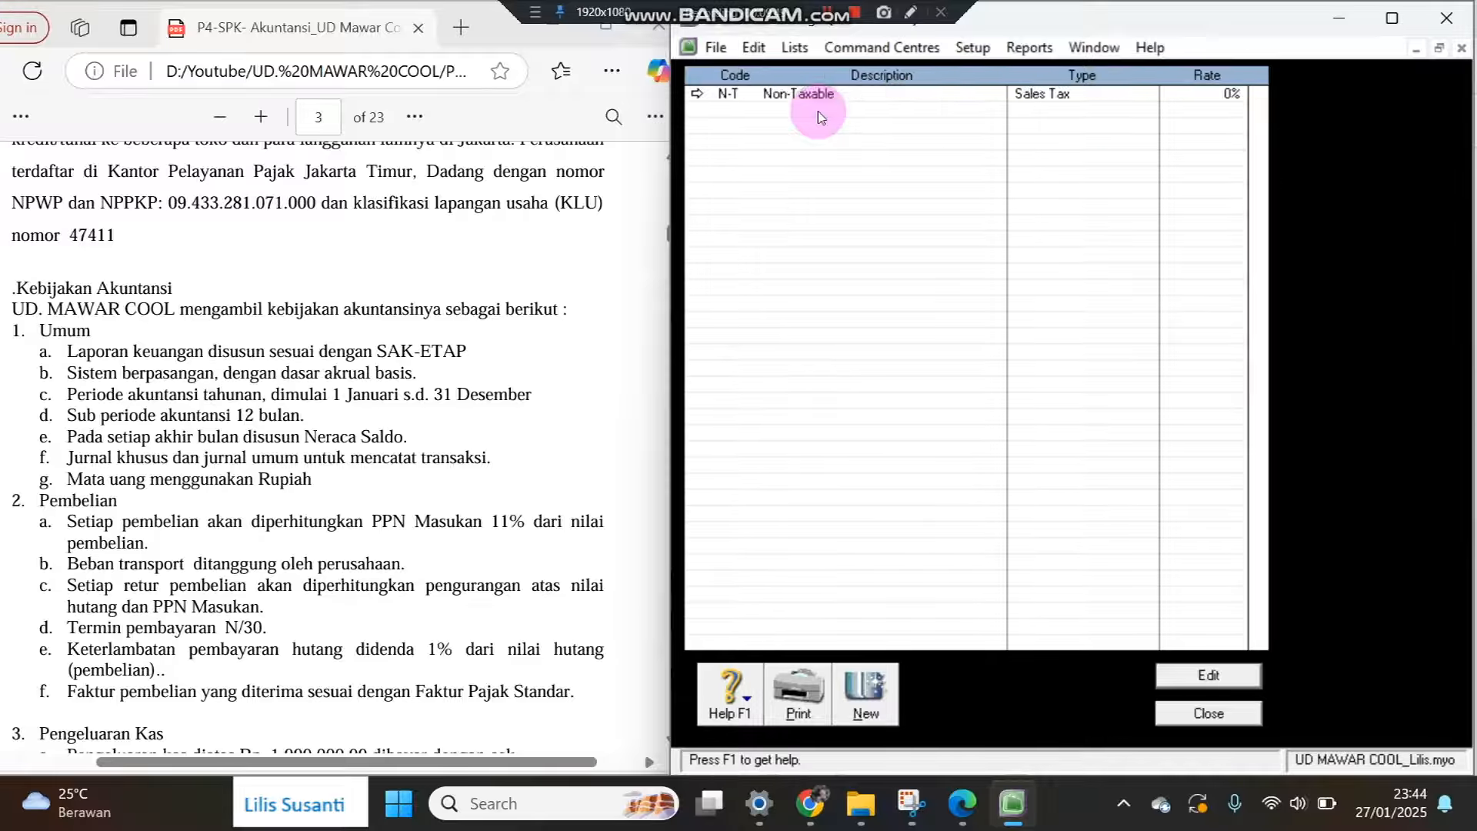
Create a new tax code PPN with the description Pajak Pertambahan Nilai and a rate of 11%.
left_click(866, 691)
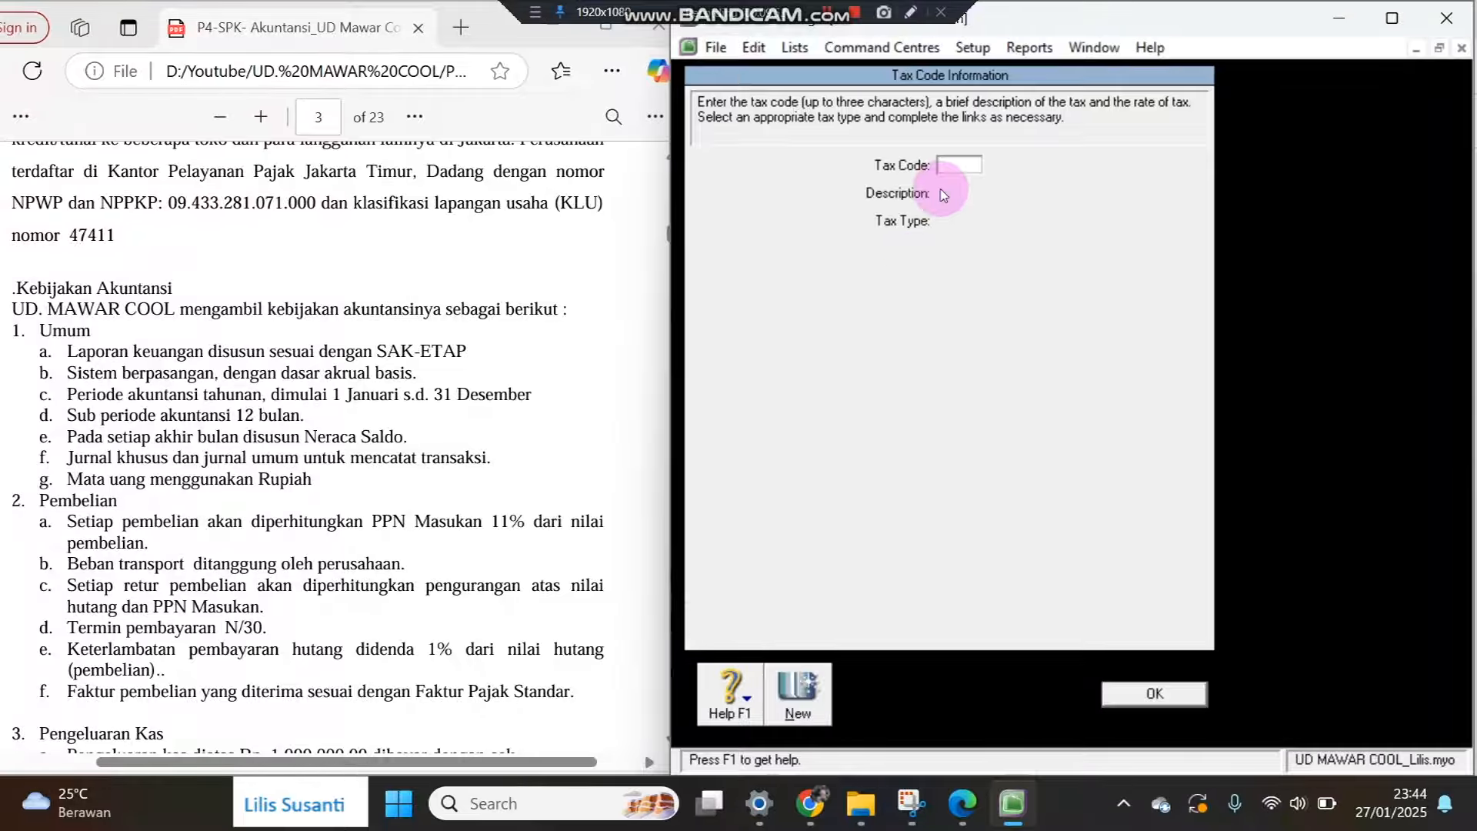
type("PPN")
key("Tab")
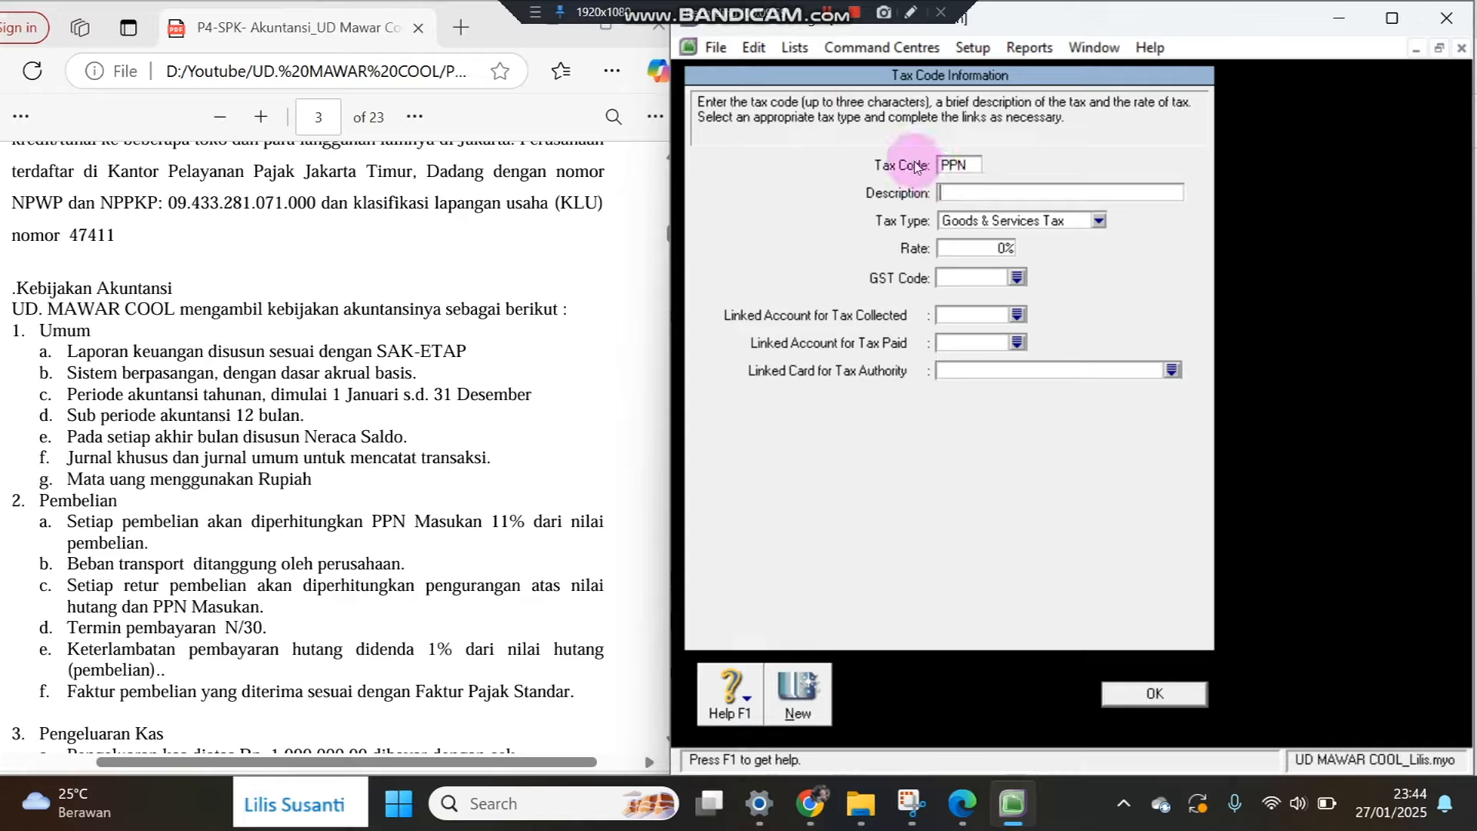
left_click(971, 194)
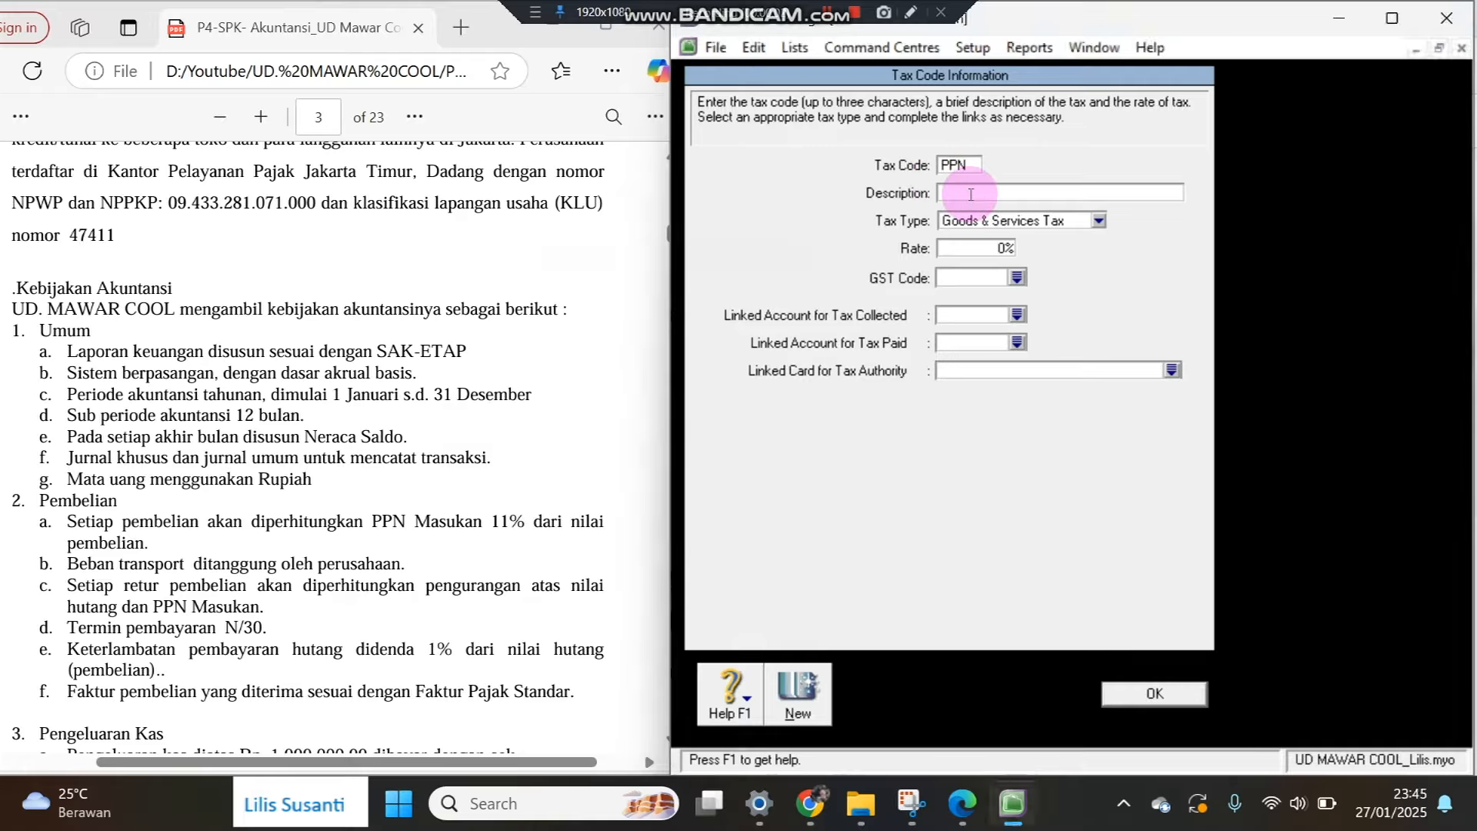
type("Pajak Pertambahan Nilai")
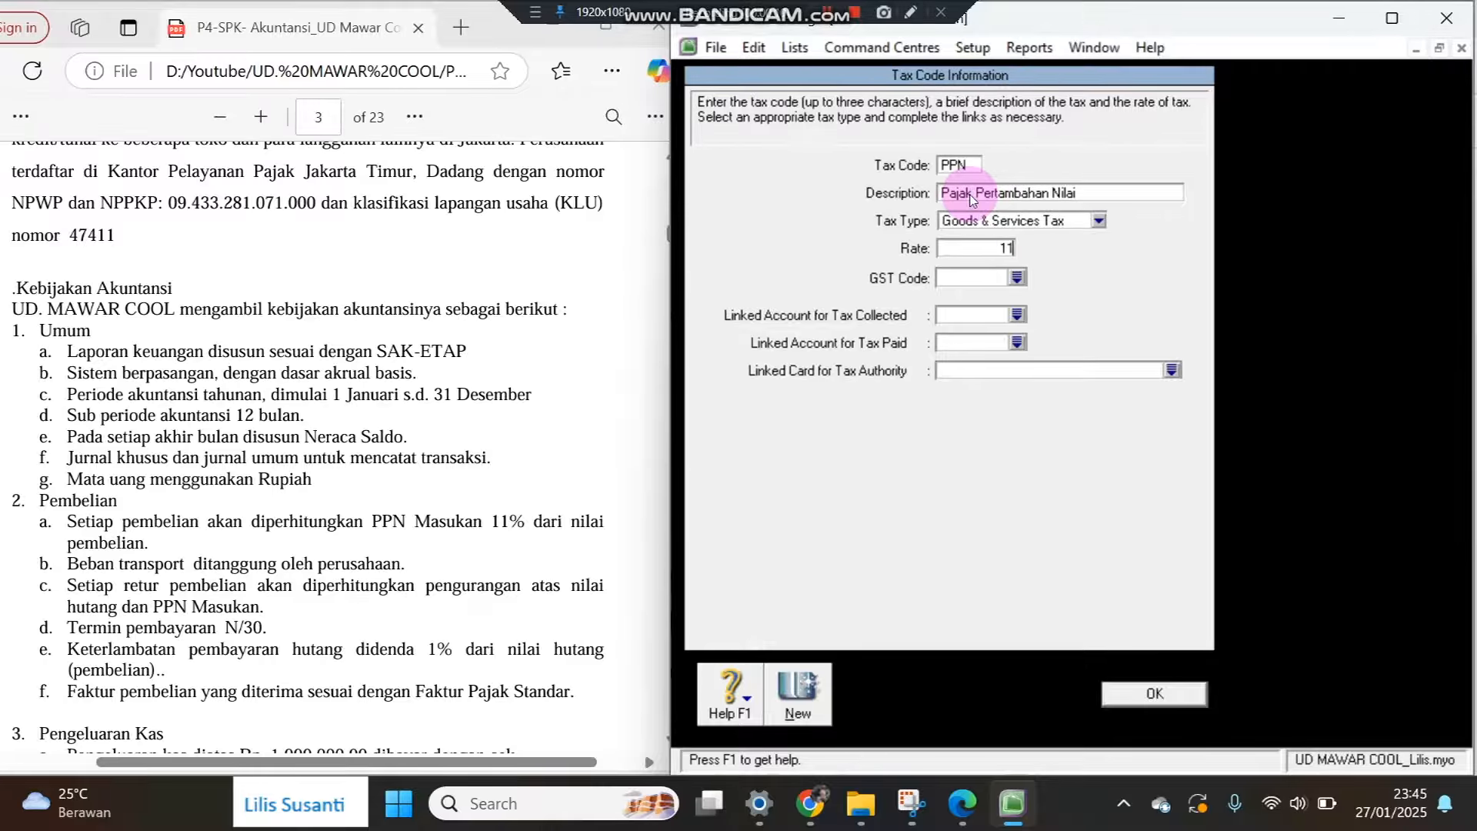
Link PPN's tax collected to 2-1800 PPN Outcome and tax paid to 1-1900 PPN Income, then save it and close the tax codes list.
left_click(995, 317)
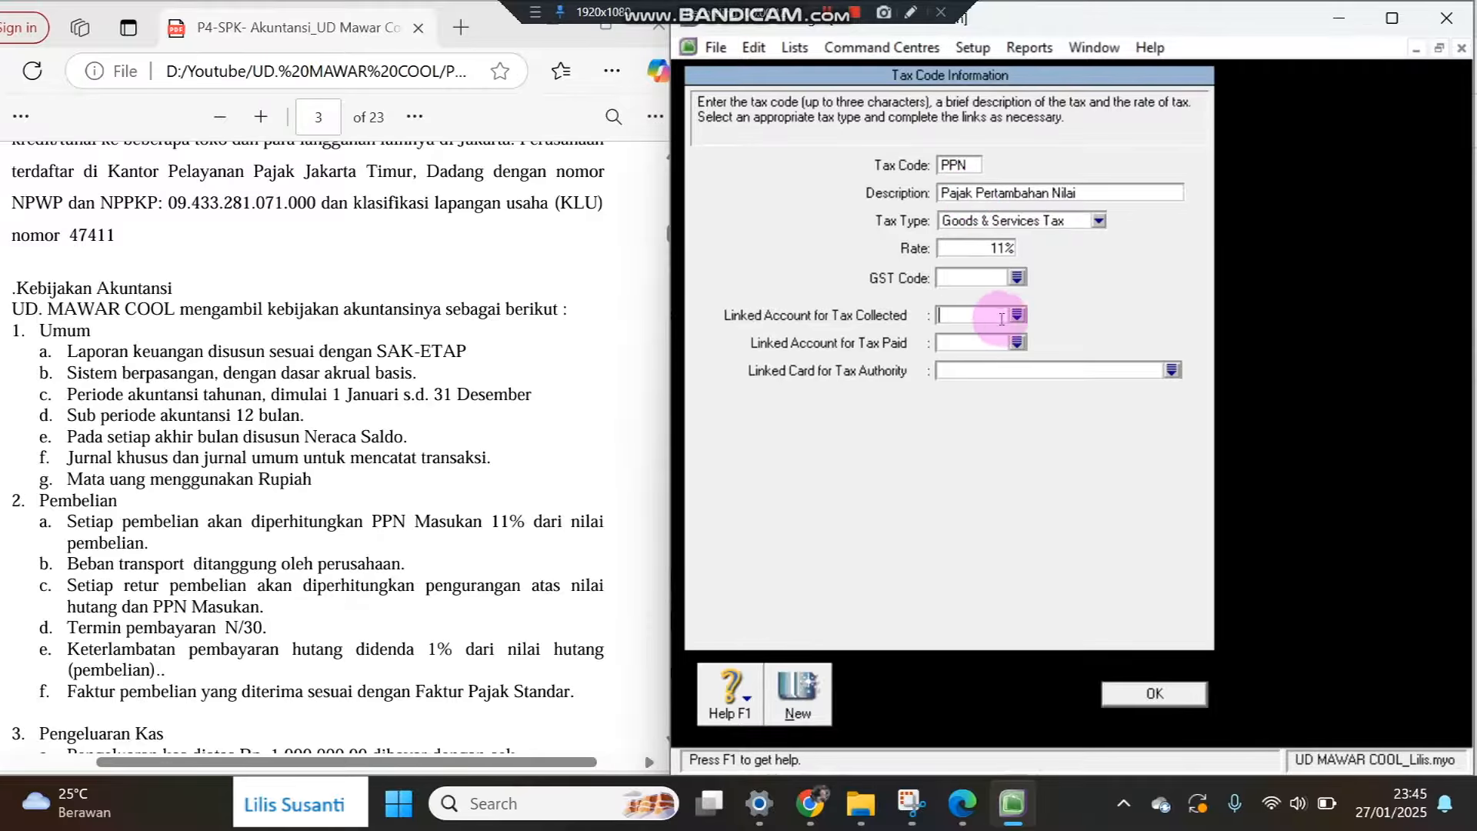
left_click(1017, 314)
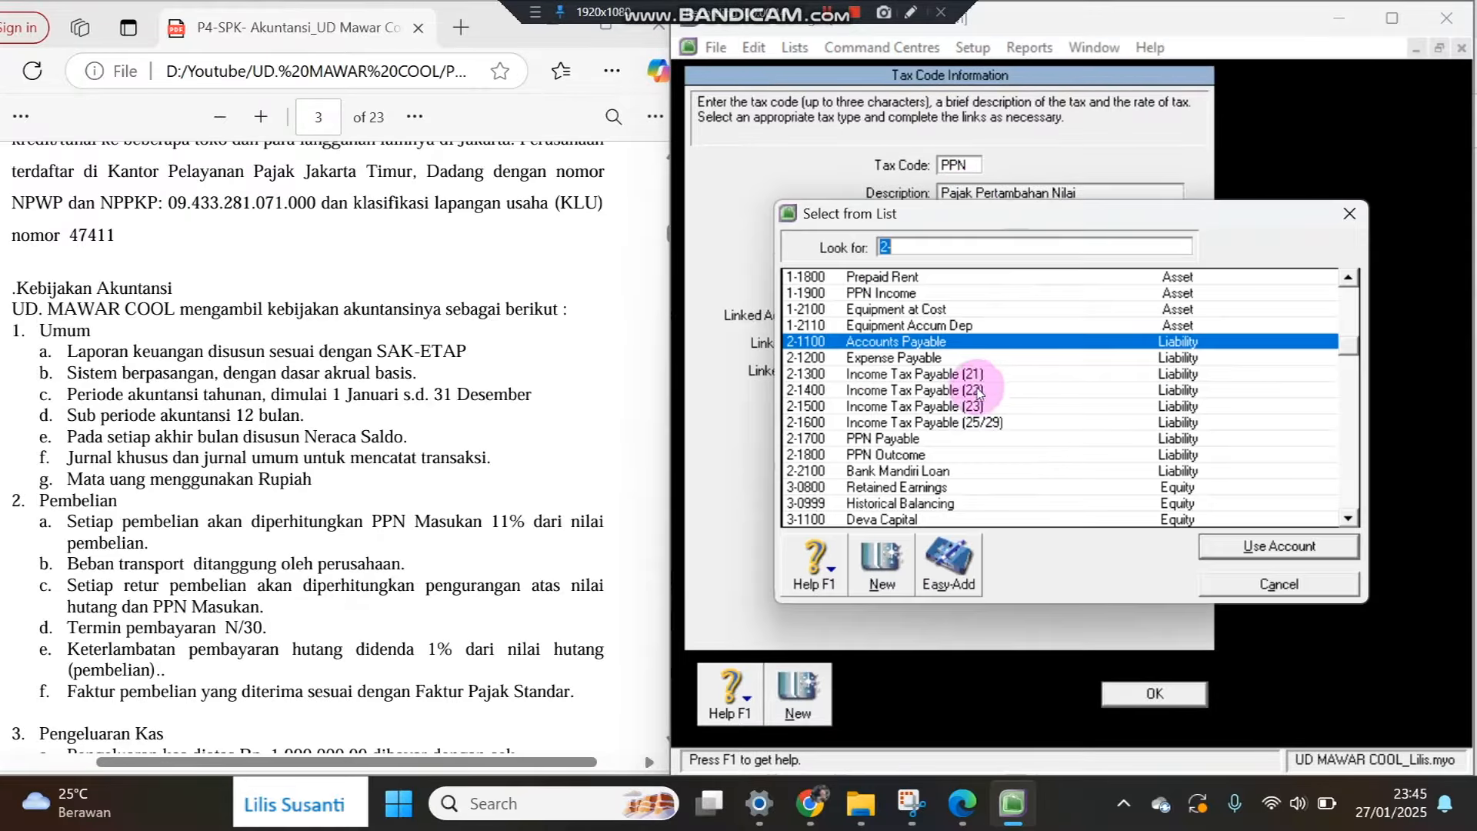
double_click(929, 454)
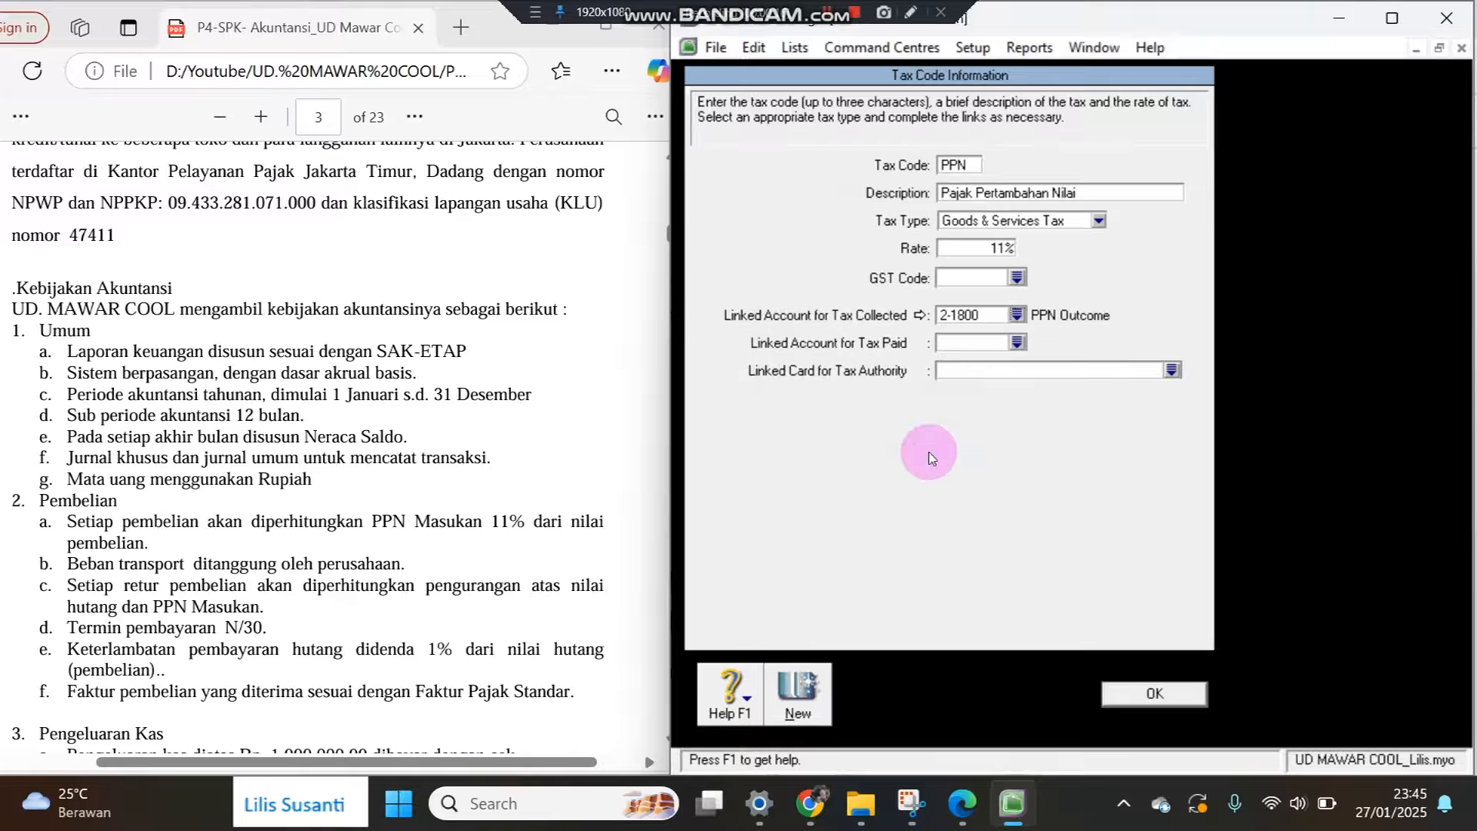
left_click(1016, 343)
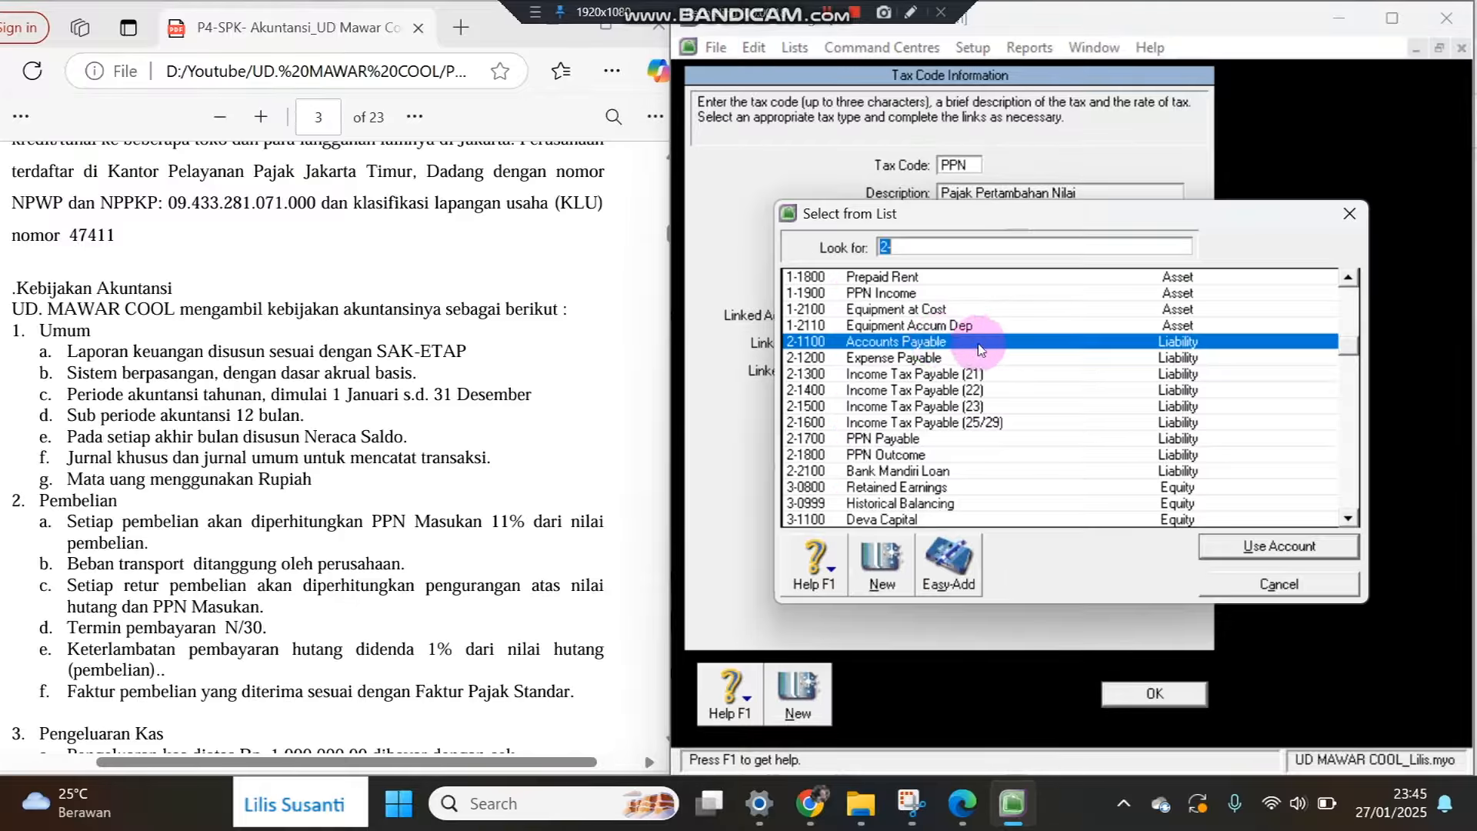
double_click(919, 294)
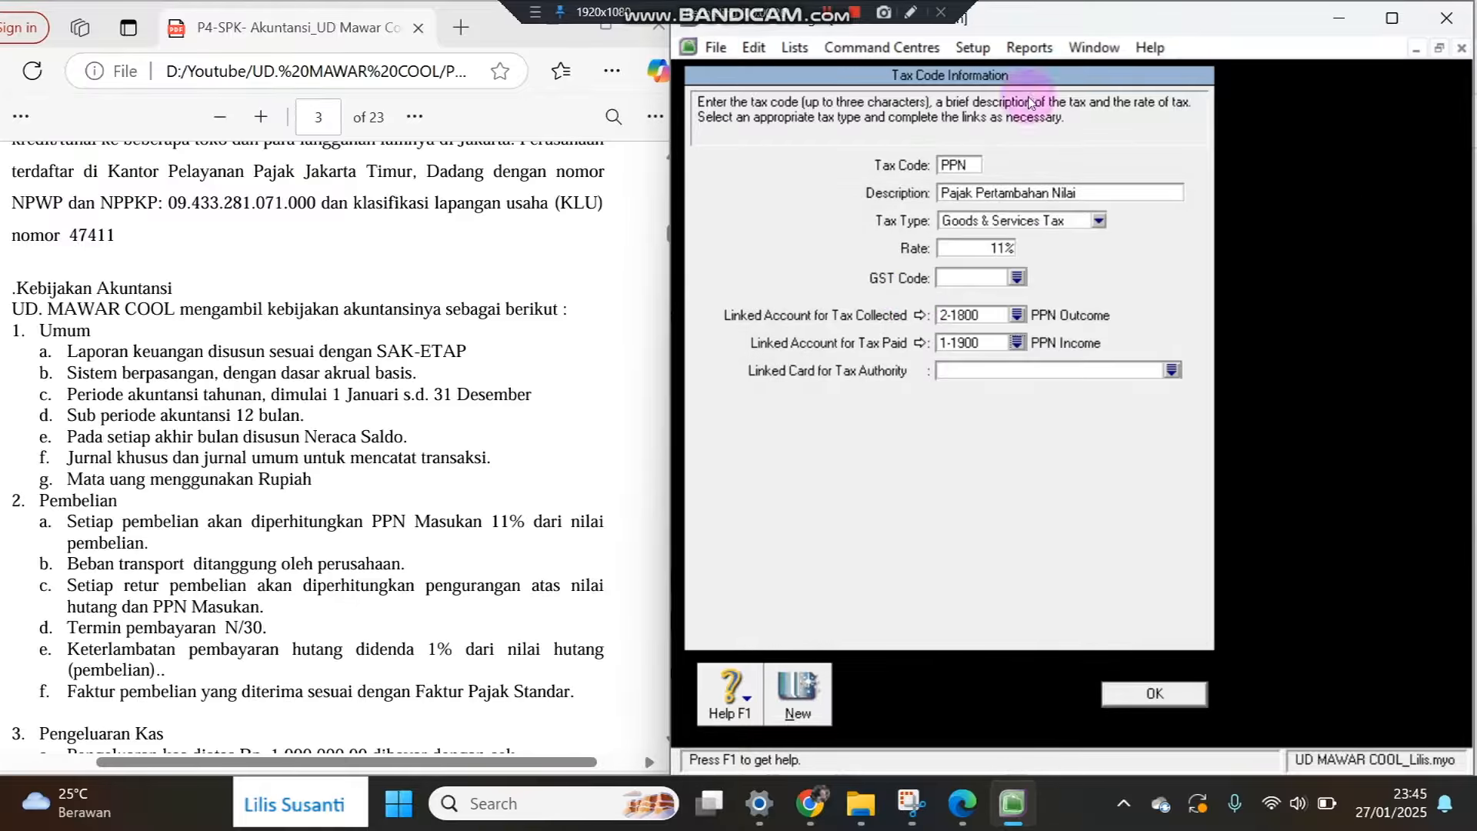
left_click(1160, 695)
left_click(1190, 703)
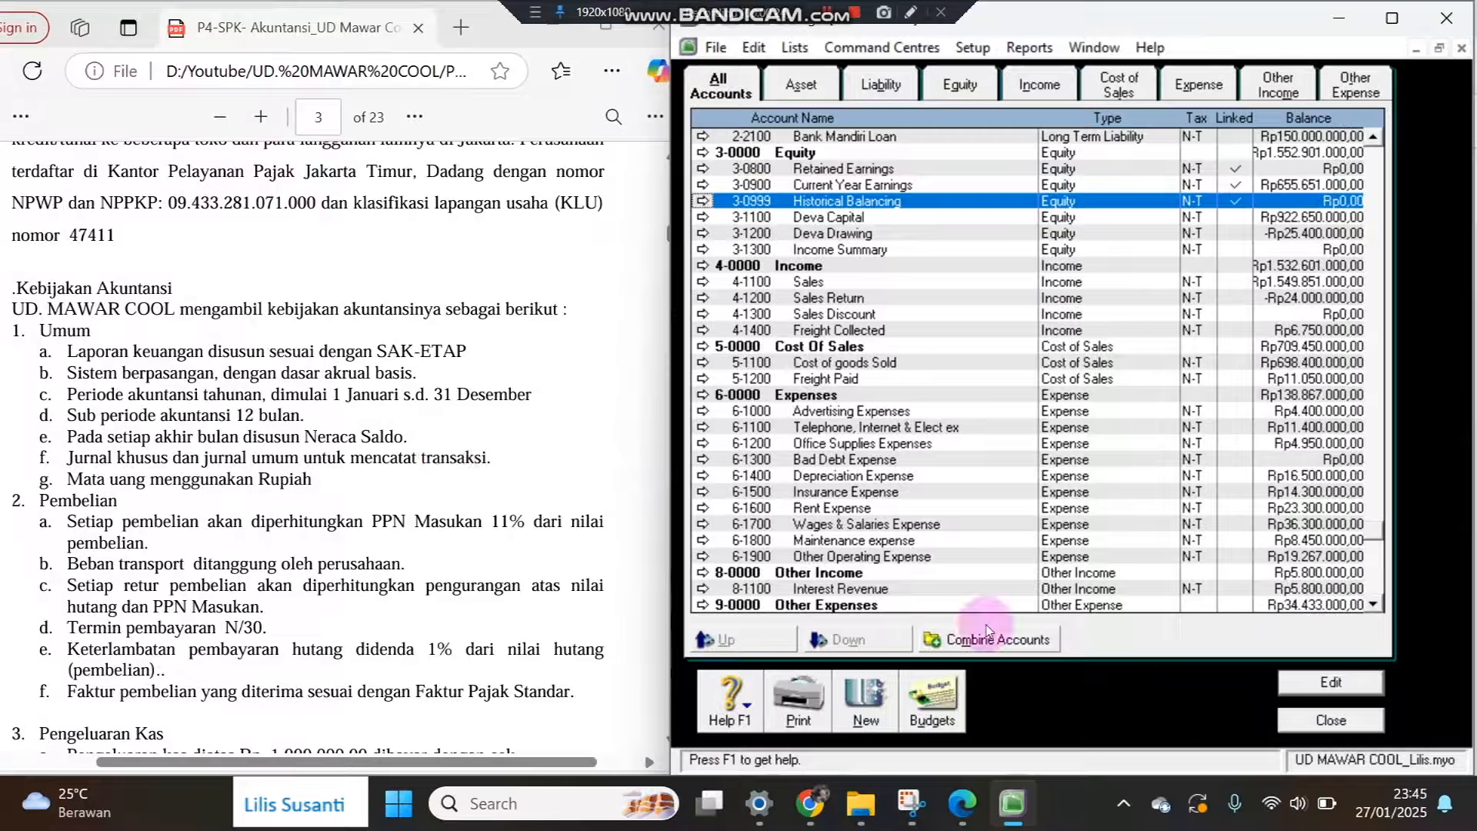
Switch to the case PDF in Edge and find the customer and supplier list on page 7.
left_click(253, 353)
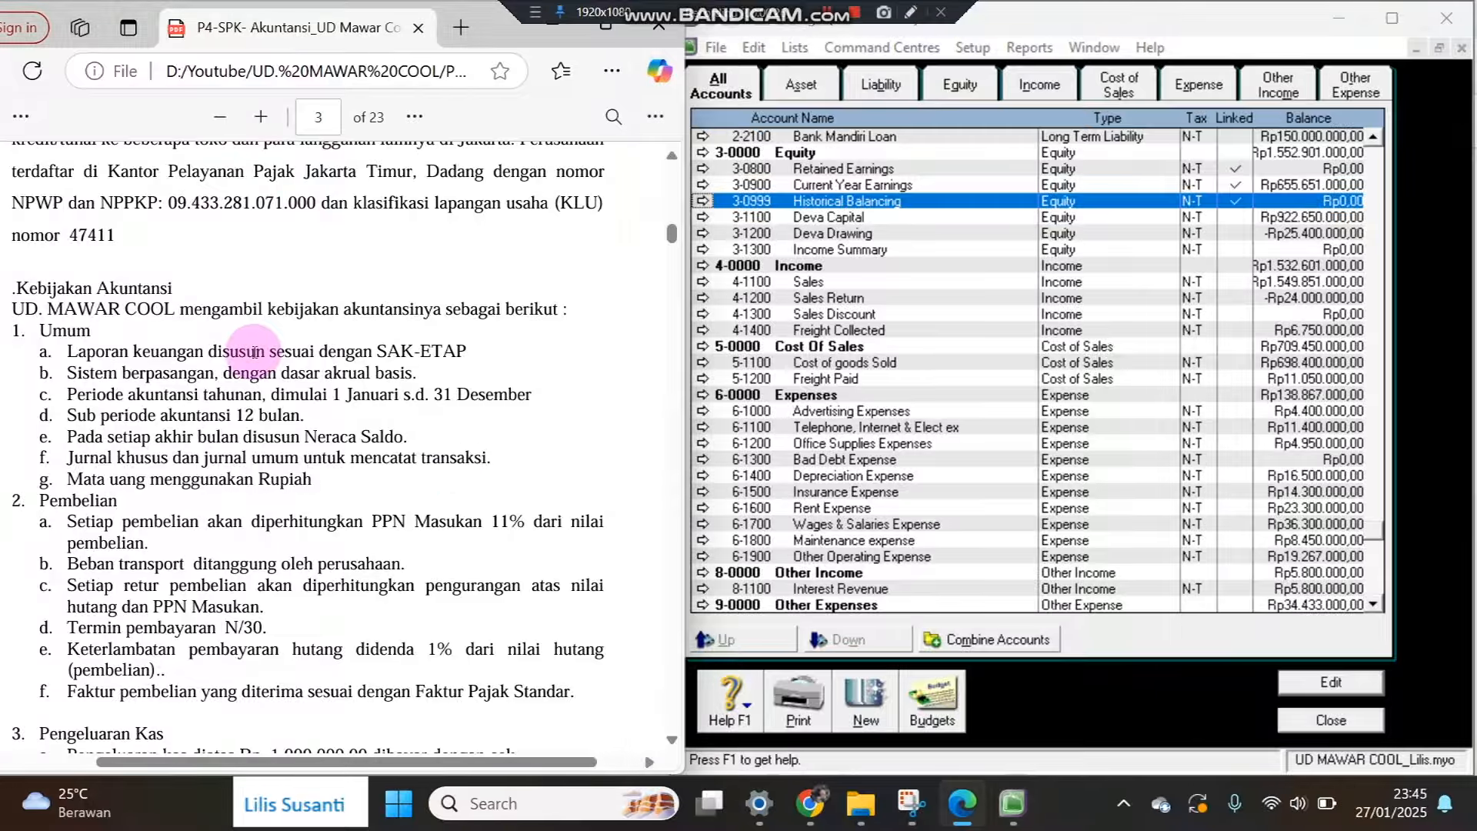
scroll(254, 353, "down", 15)
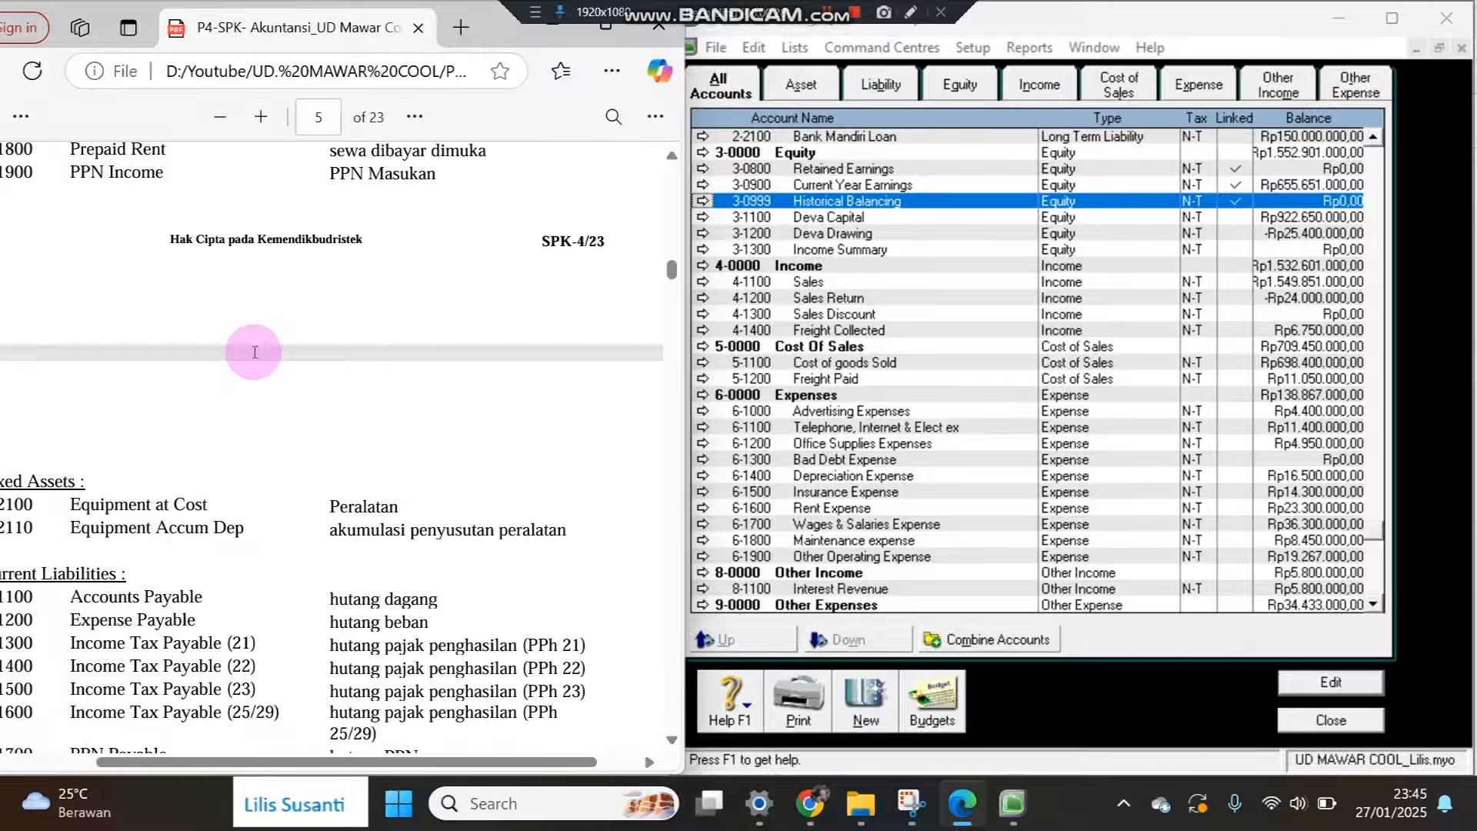
scroll(254, 352, "down", 10)
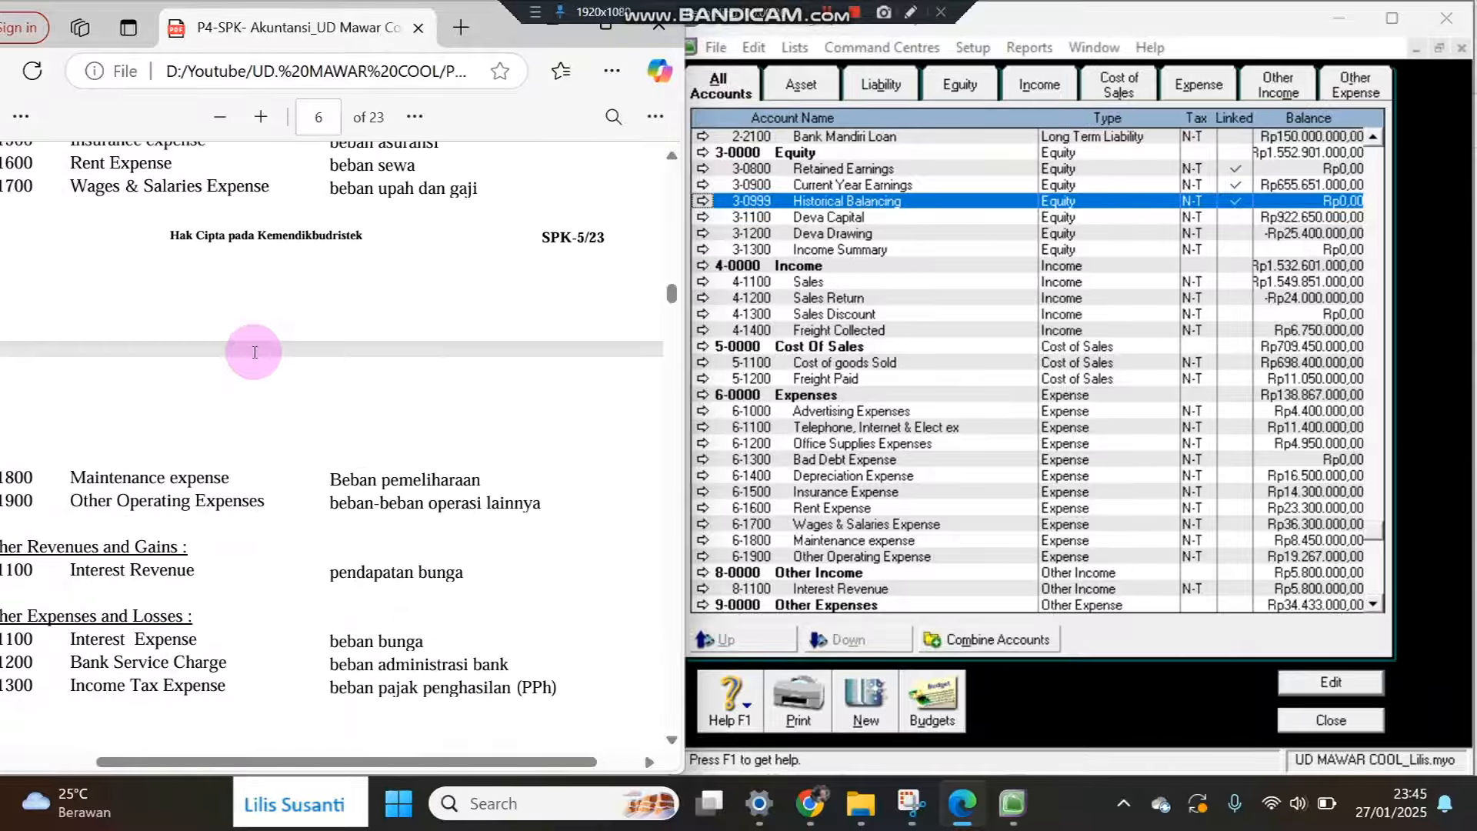
scroll(254, 352, "down", 15)
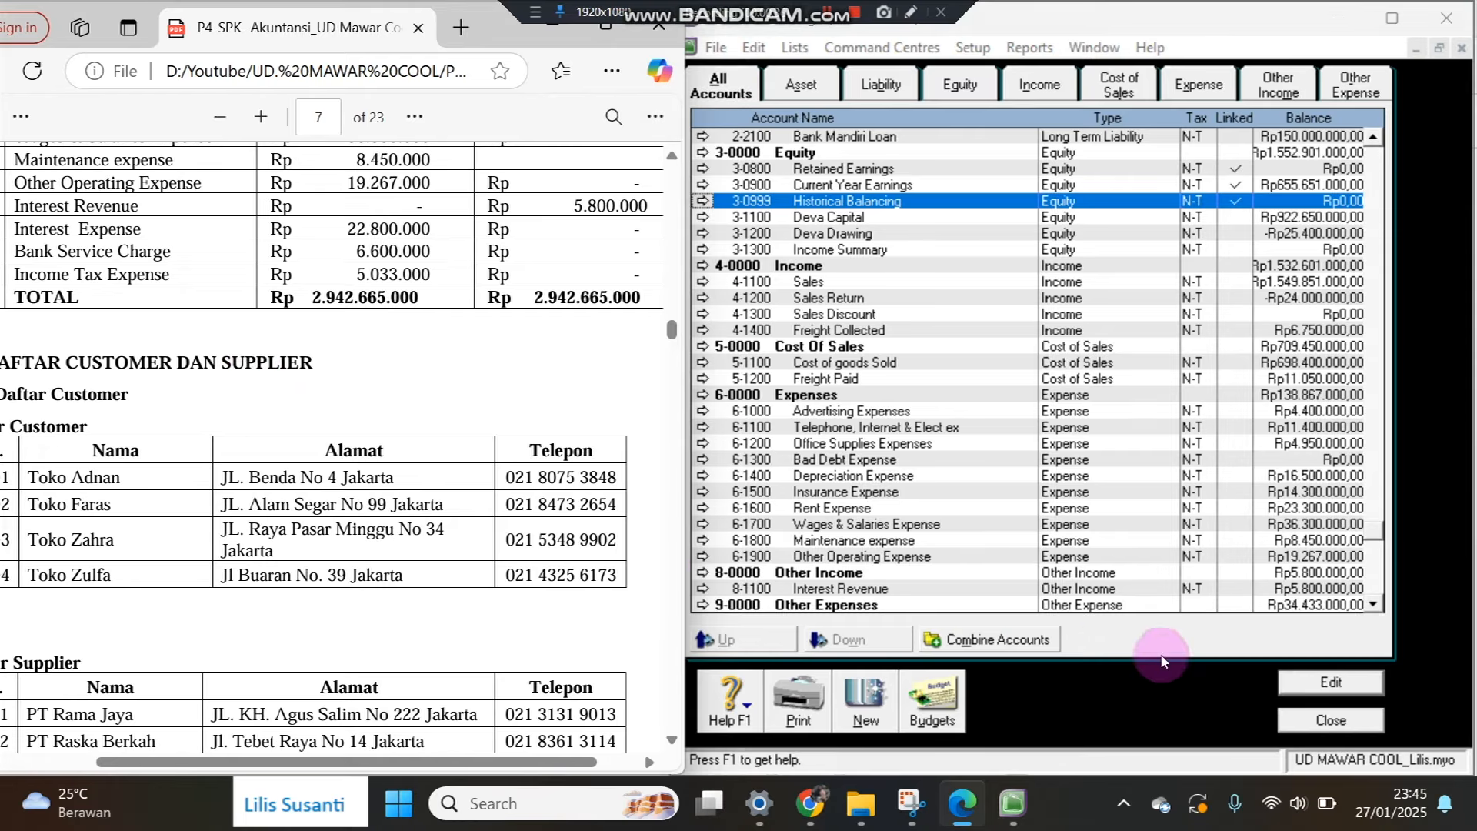
Close the accounts list and create a new customer card named Toko Adnan from the Card File's cards list.
left_click(1292, 721)
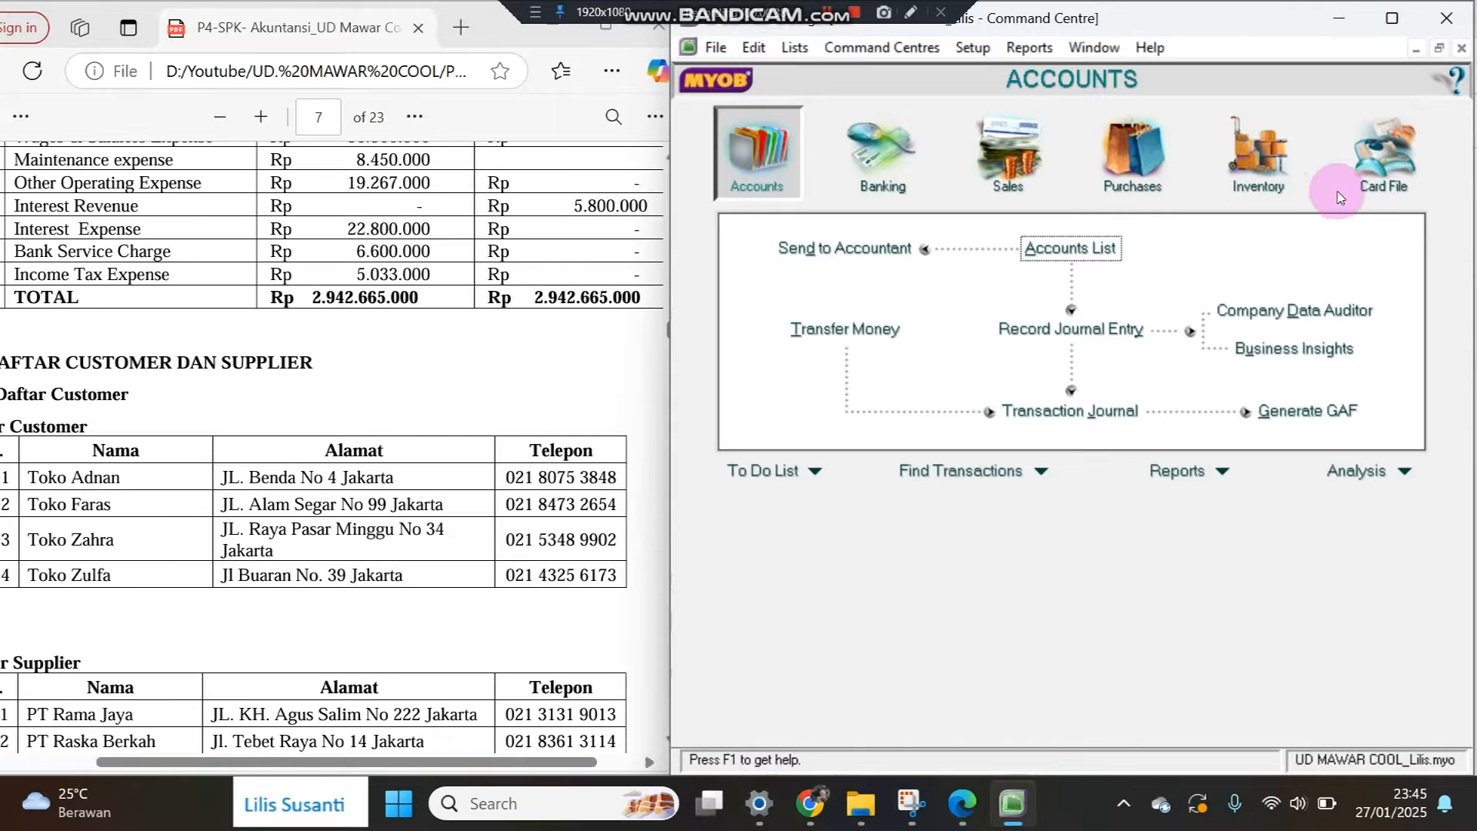
left_click(1381, 176)
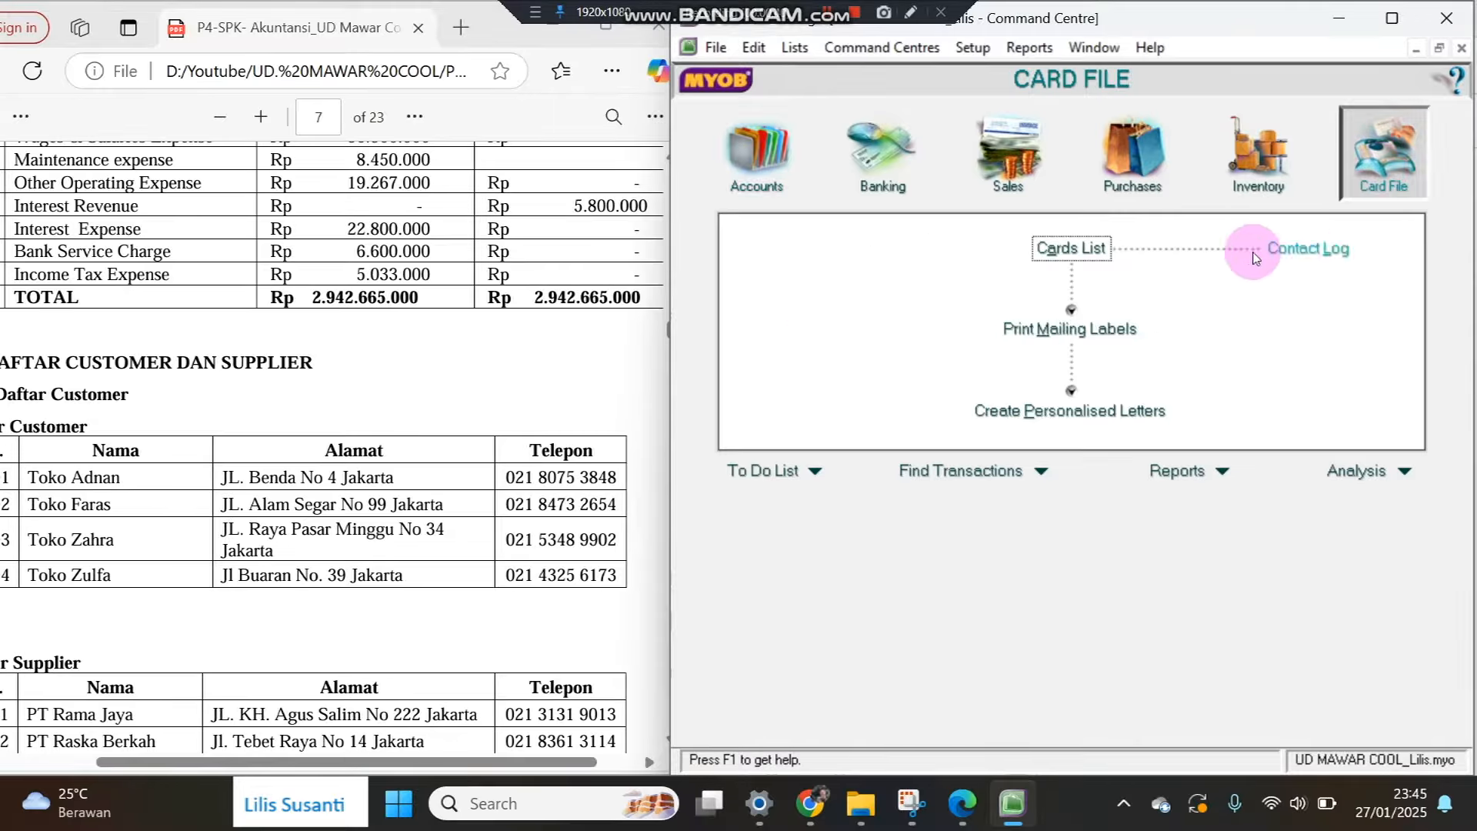
left_click(1076, 254)
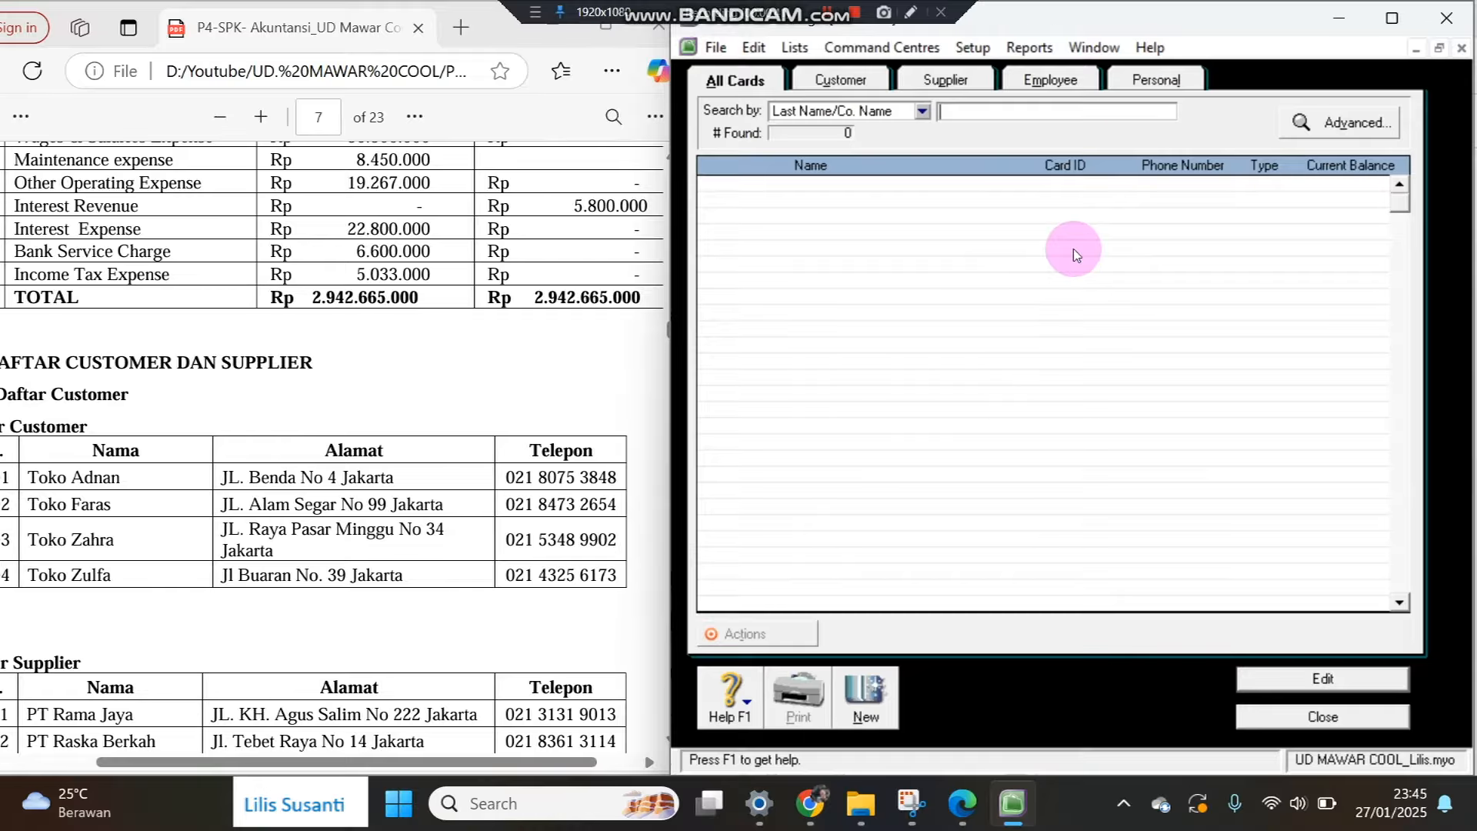
left_click(872, 693)
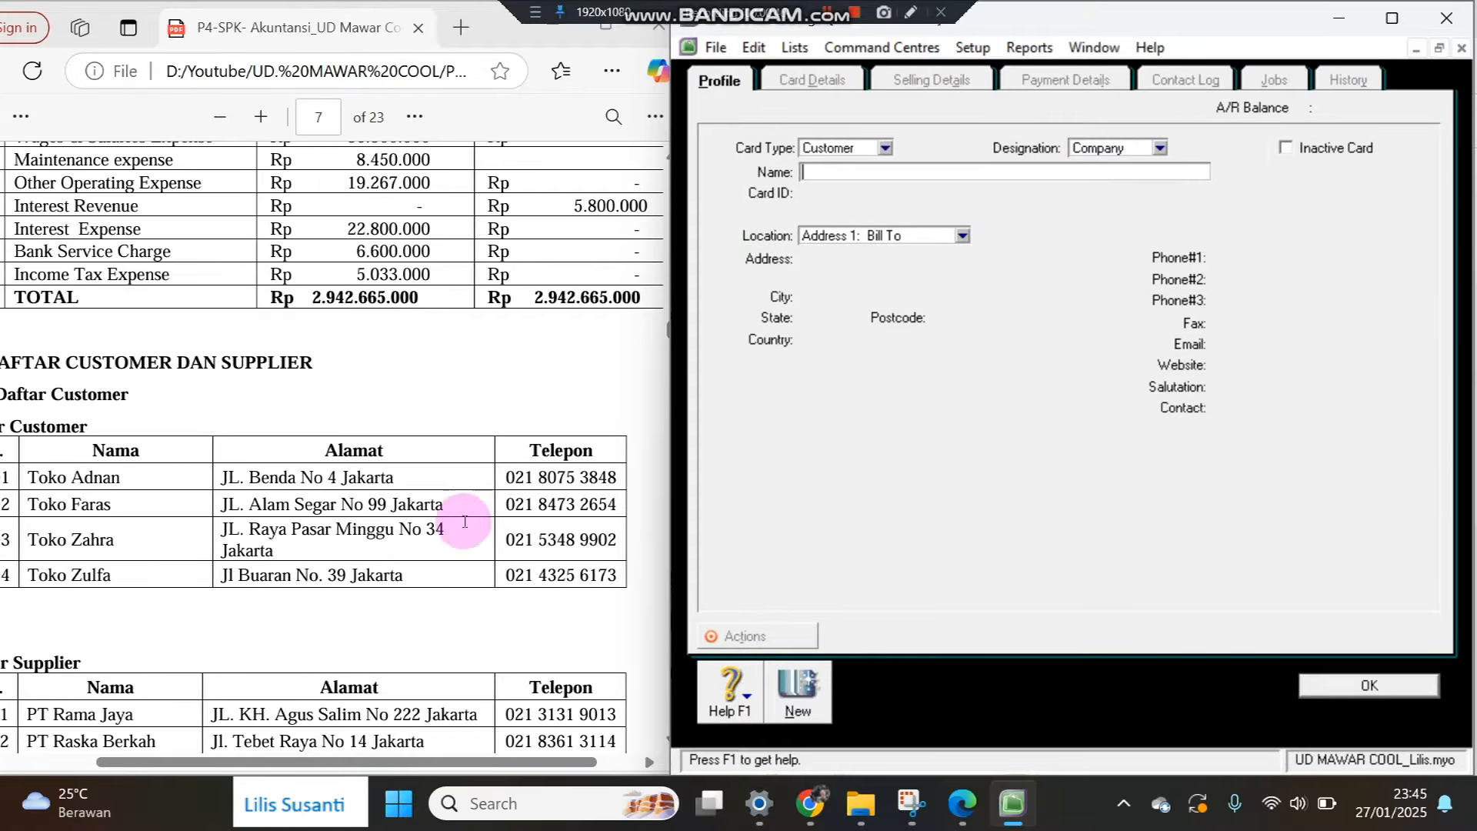
left_click(36, 477)
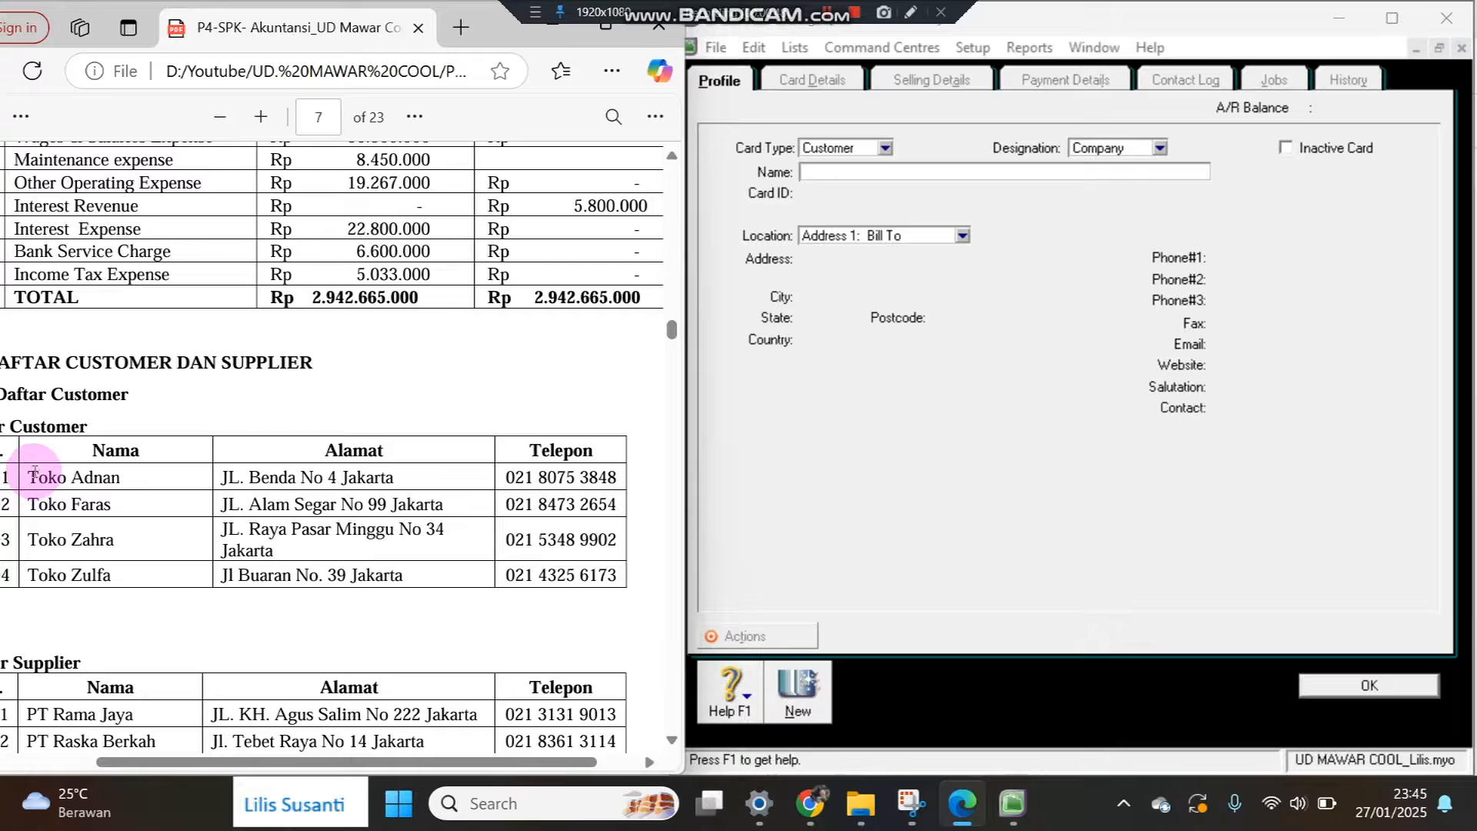
left_click_drag(42, 472, 107, 478)
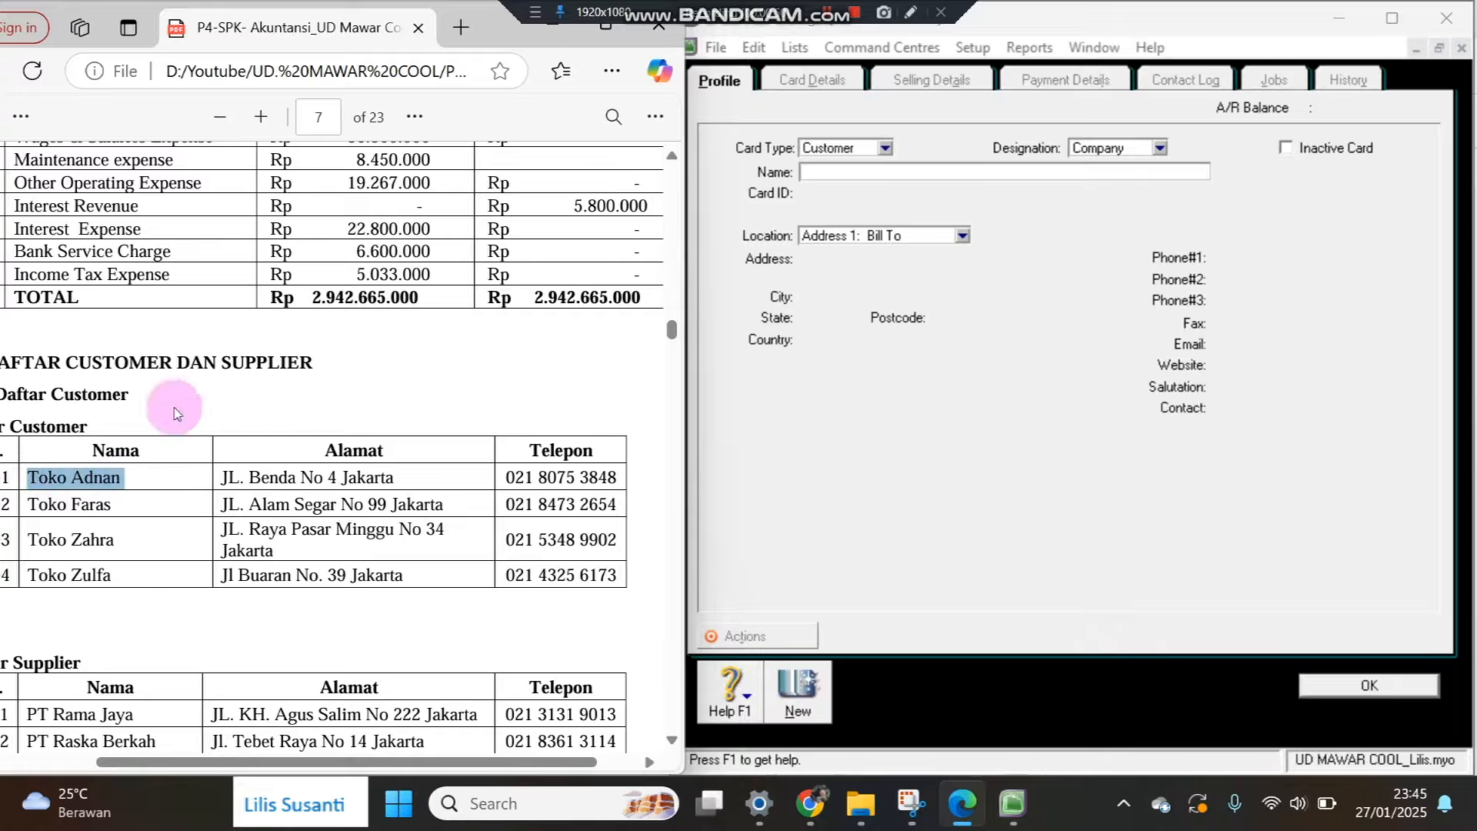
left_click(896, 171)
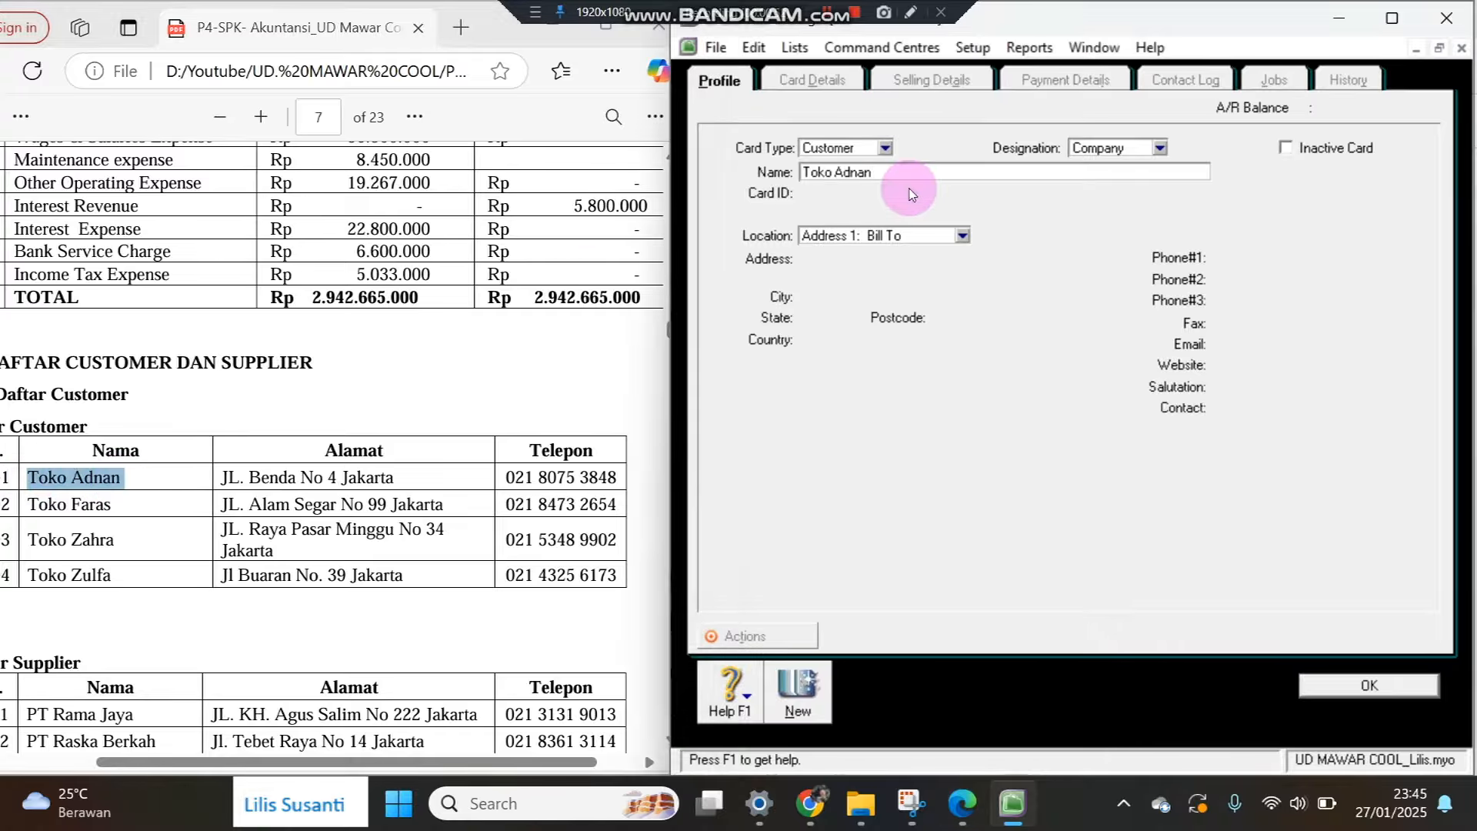
Fill in Toko Adnan's card ID with its number from the PDF customer list.
left_click(910, 188)
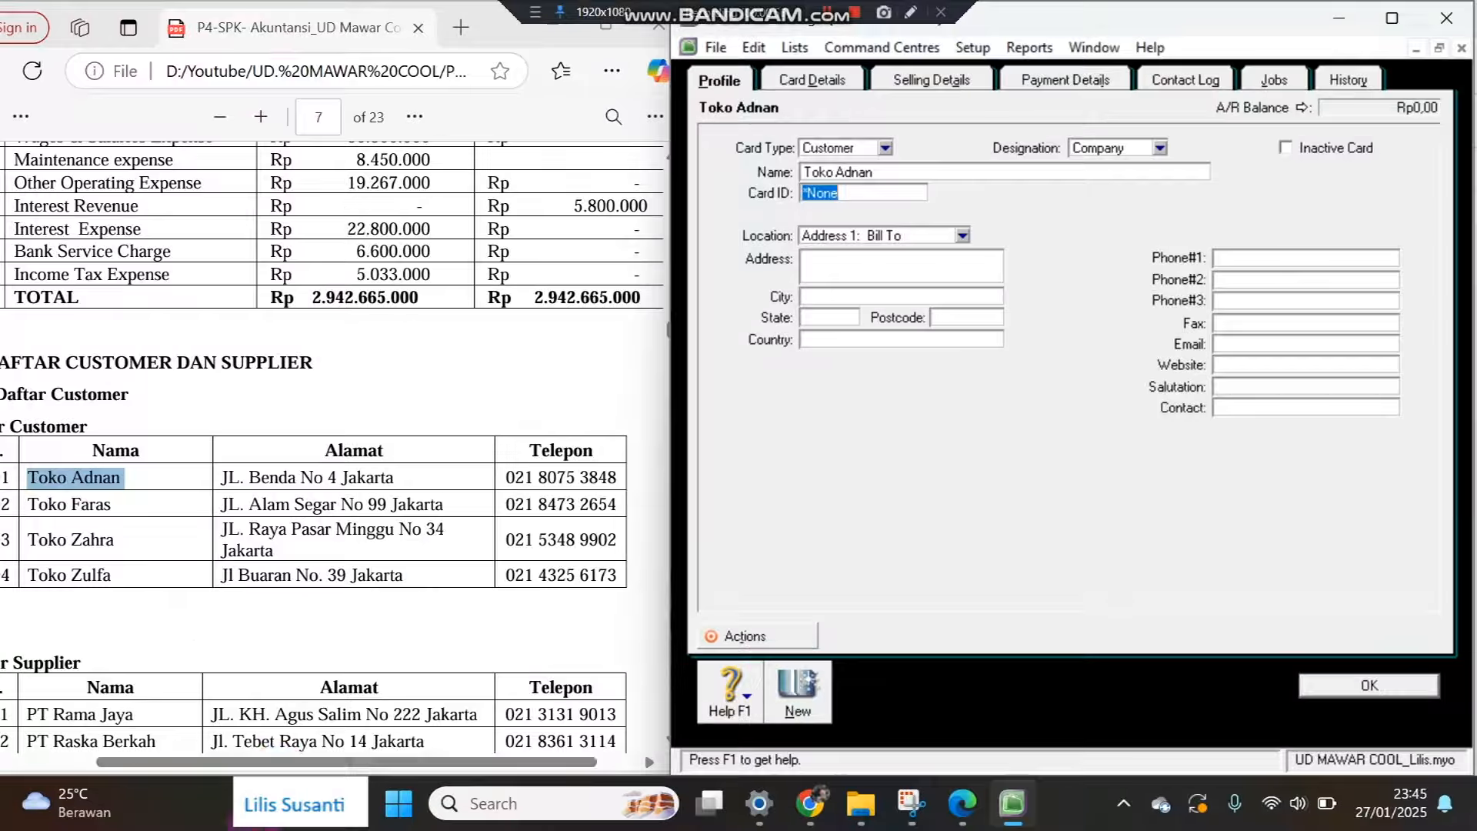
left_click(270, 762)
left_click_drag(269, 762, 247, 762)
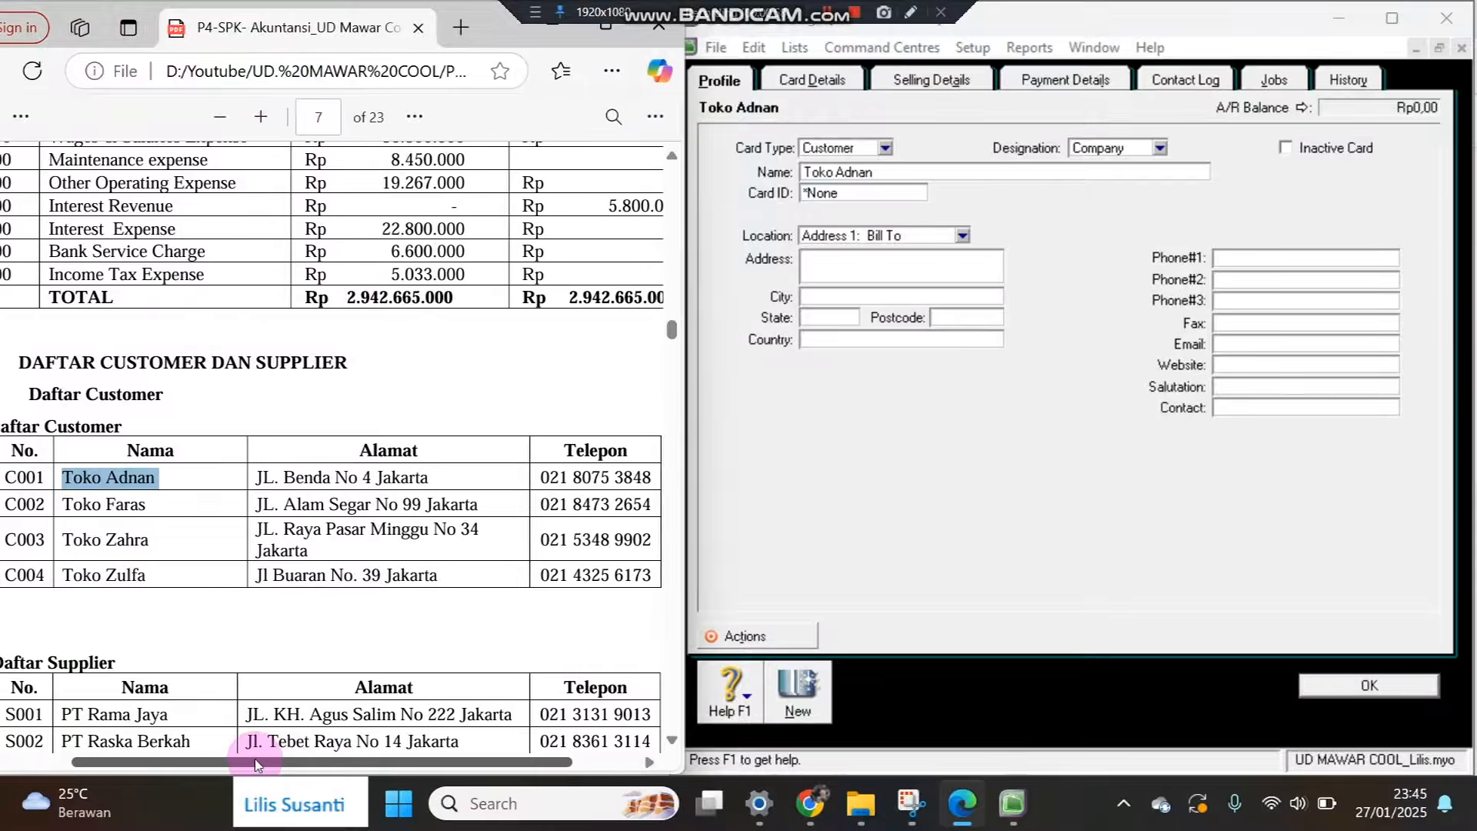
left_click(867, 231)
type("C001")
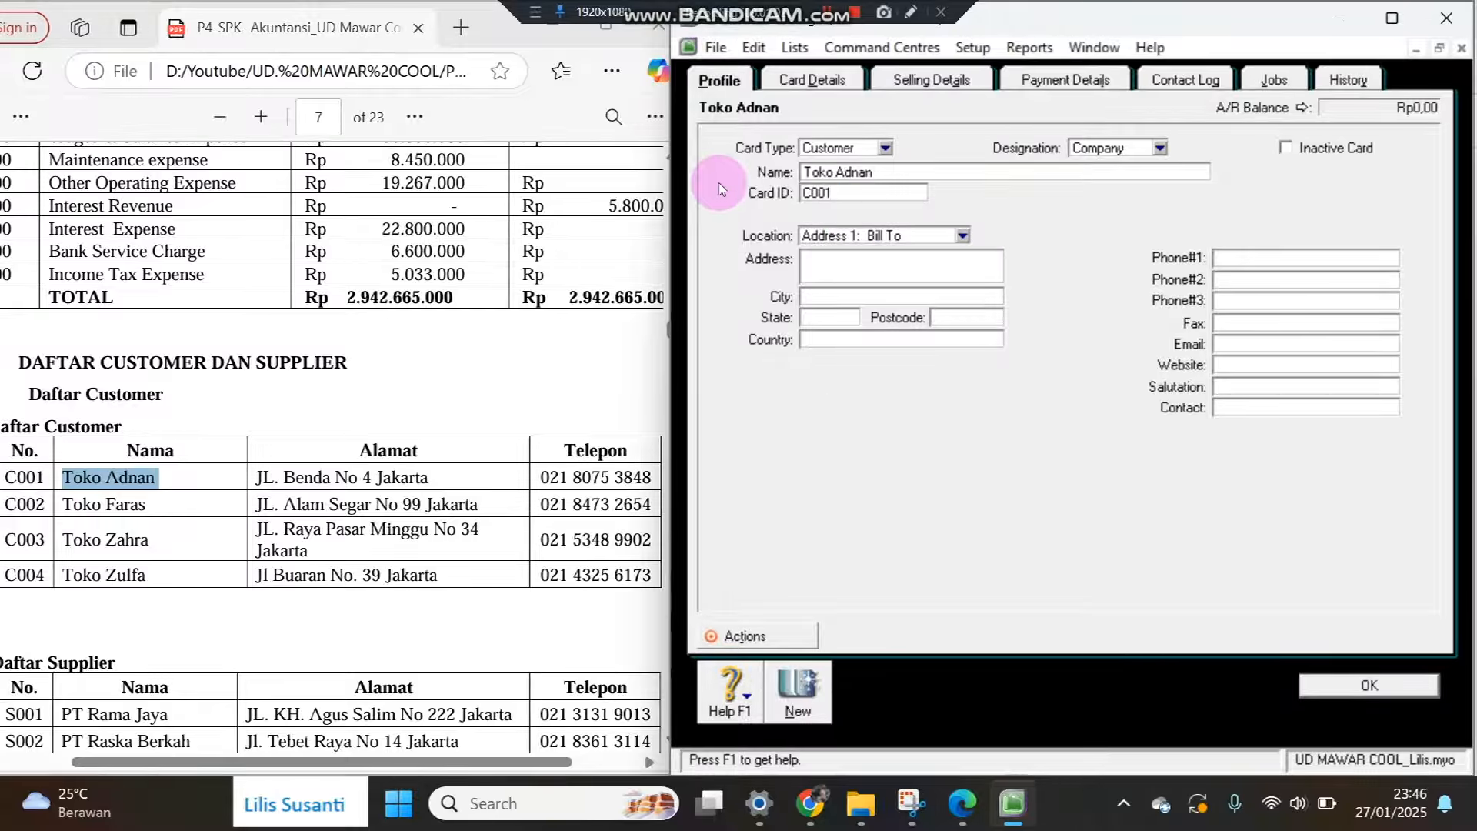
Copy Toko Adnan's address and phone number from the PDF customer list into its card's Address and Phone#1.
left_click_drag(261, 477, 478, 479)
key("ctrl+c")
right_click(478, 478)
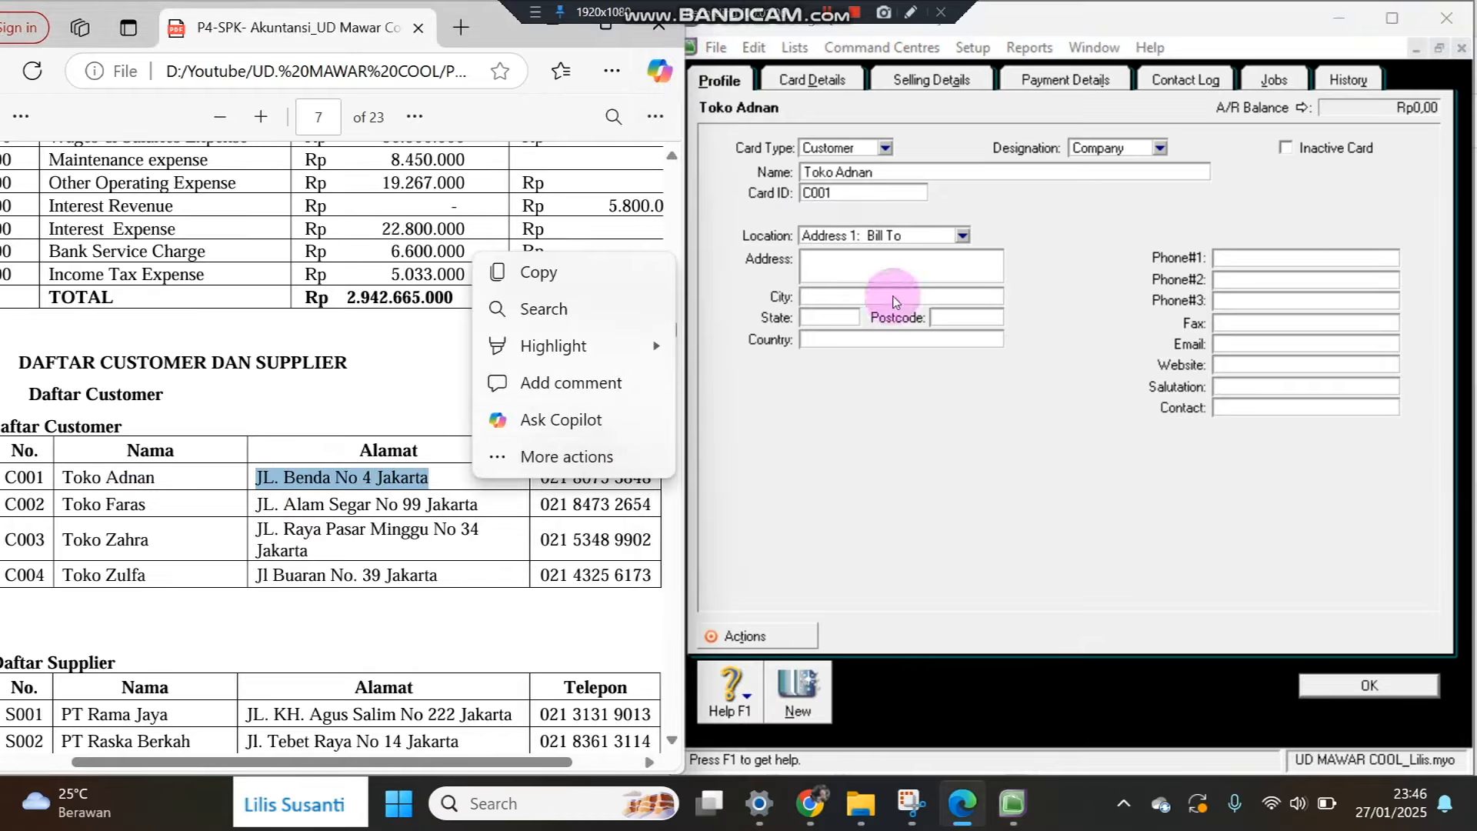
left_click(897, 236)
left_click(898, 251)
left_click(898, 264)
key("ctrl+v")
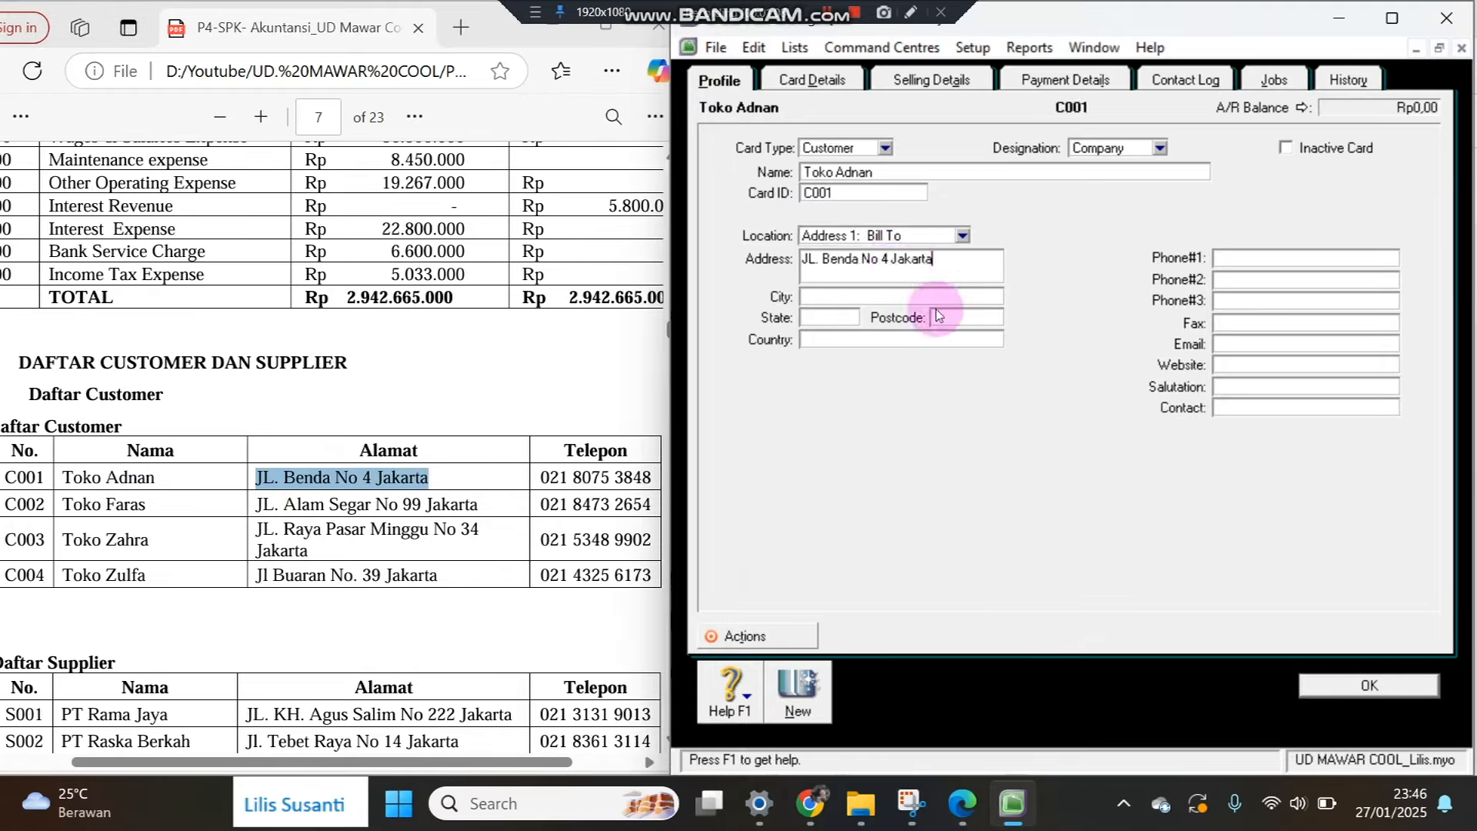
left_click_drag(541, 478, 653, 480)
key("ctrl+c")
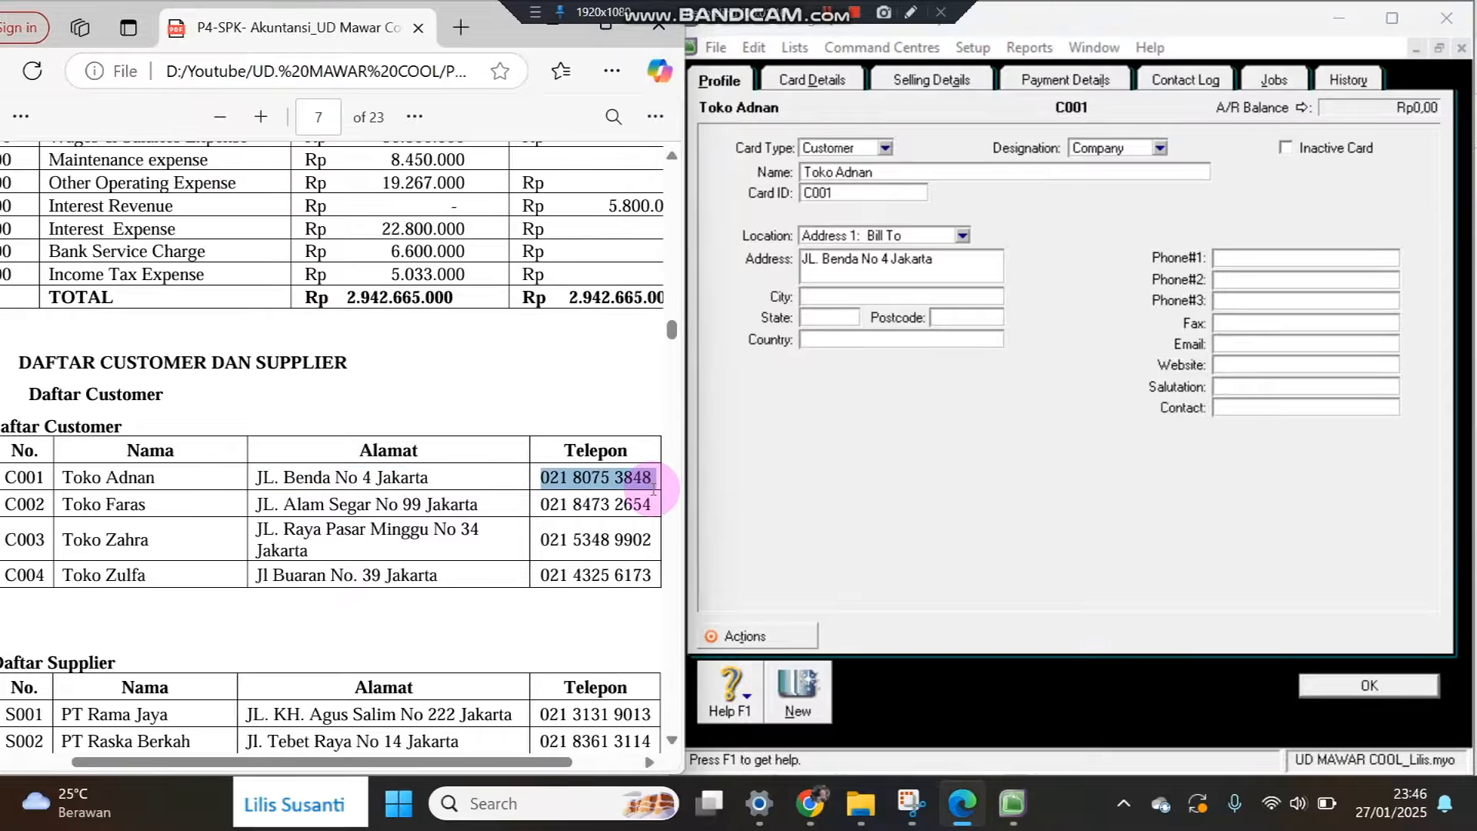
left_click(1237, 258)
key("ctrl+v")
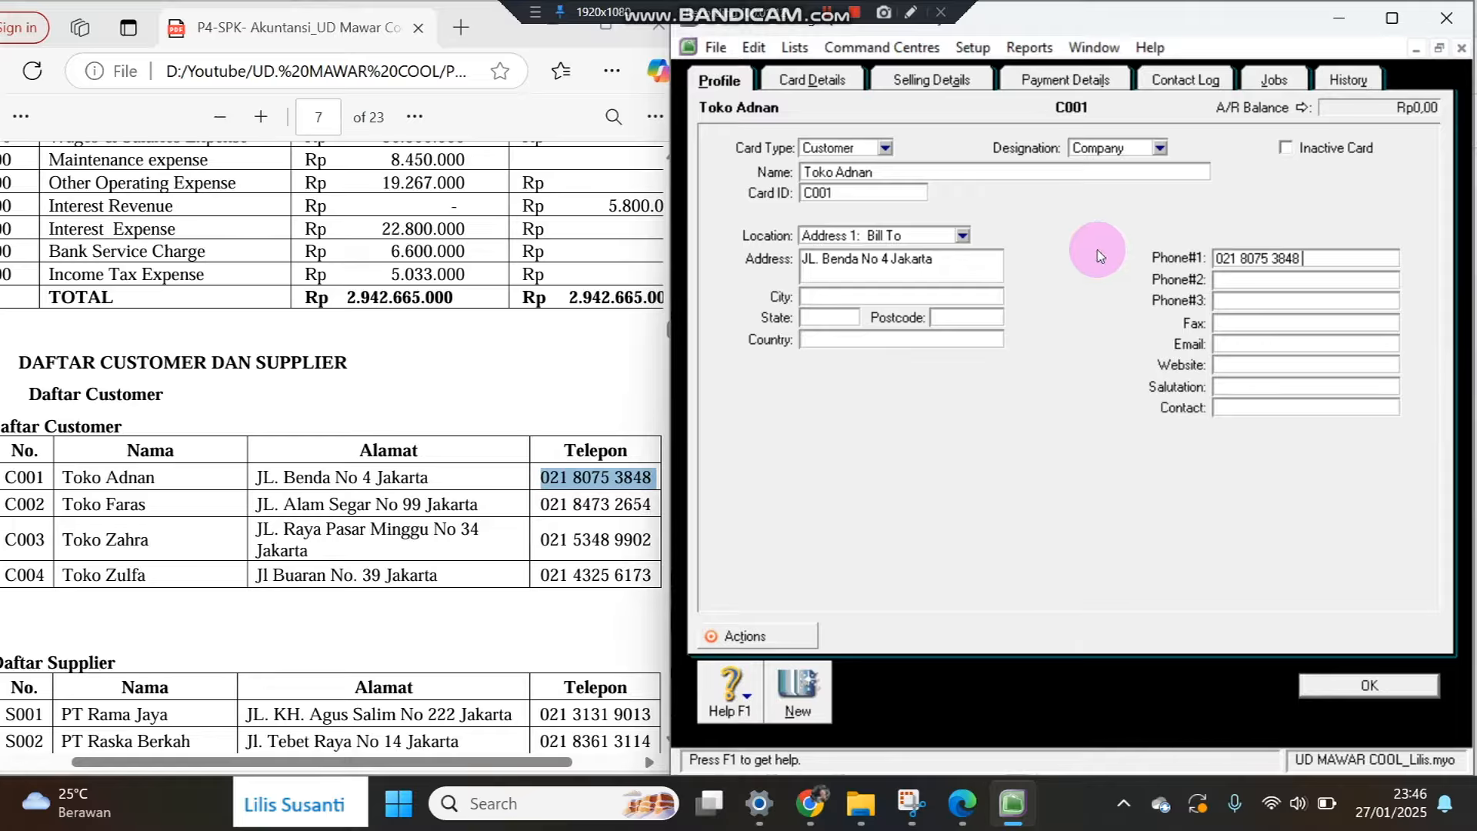
Set Toko Adnan's selling terms to payment In a Given # of Days with 30 balance due days.
left_click(962, 80)
left_click(957, 396)
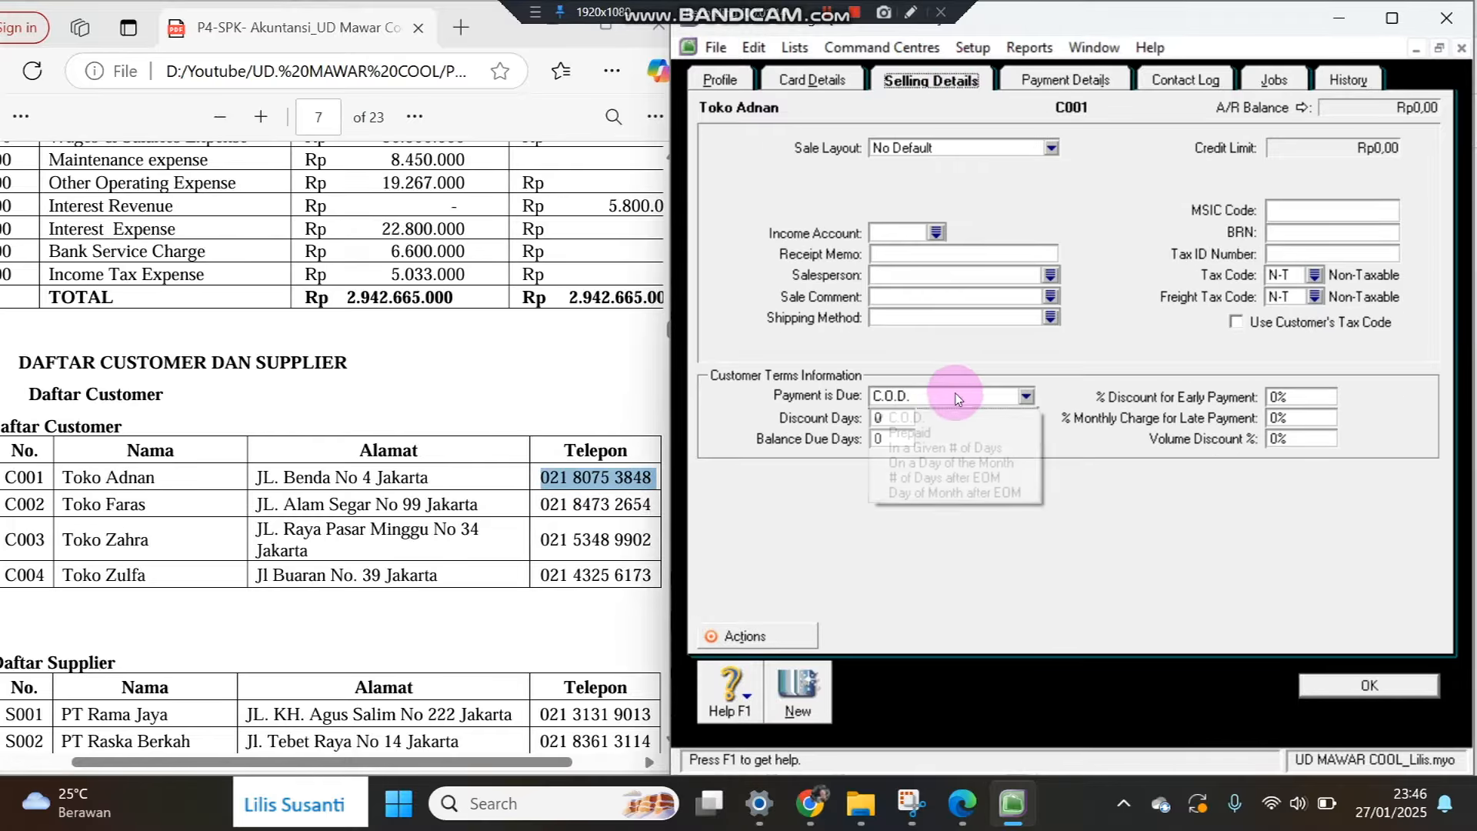
left_click(884, 449)
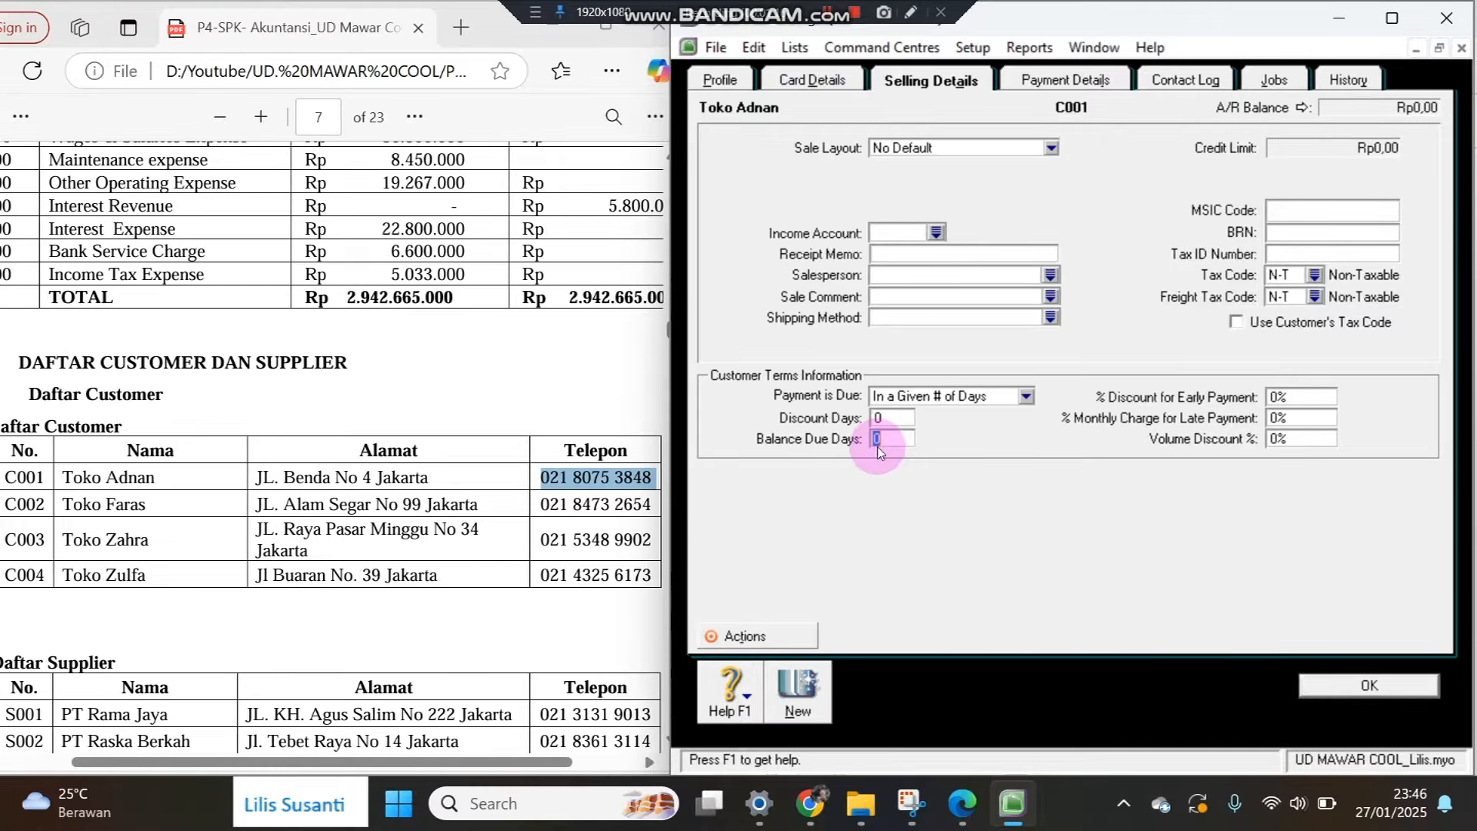
type("30")
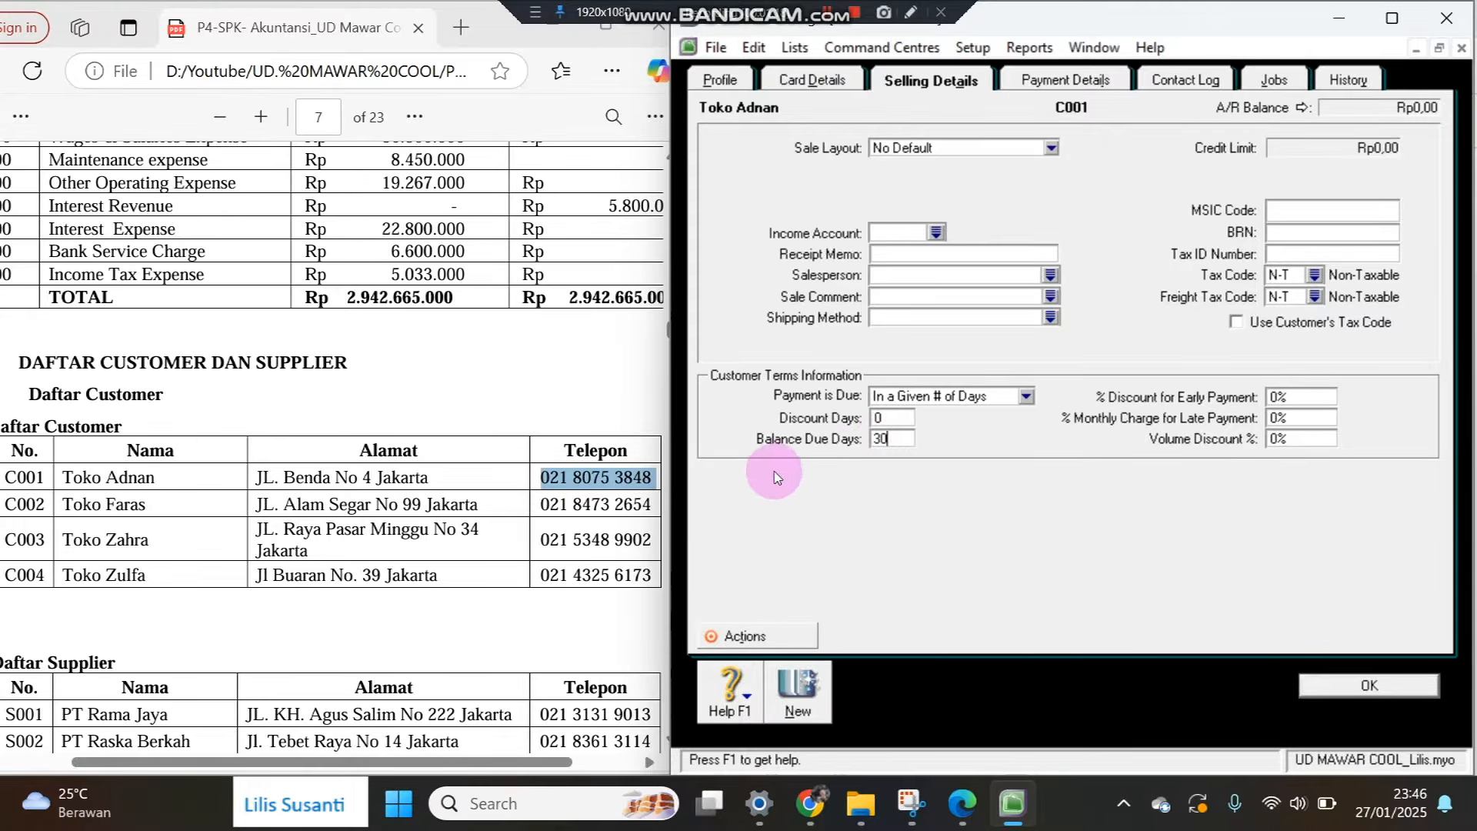
Create the next customer card with the name Toko Faras and its card ID from the PDF list.
left_click(795, 692)
left_click(60, 507)
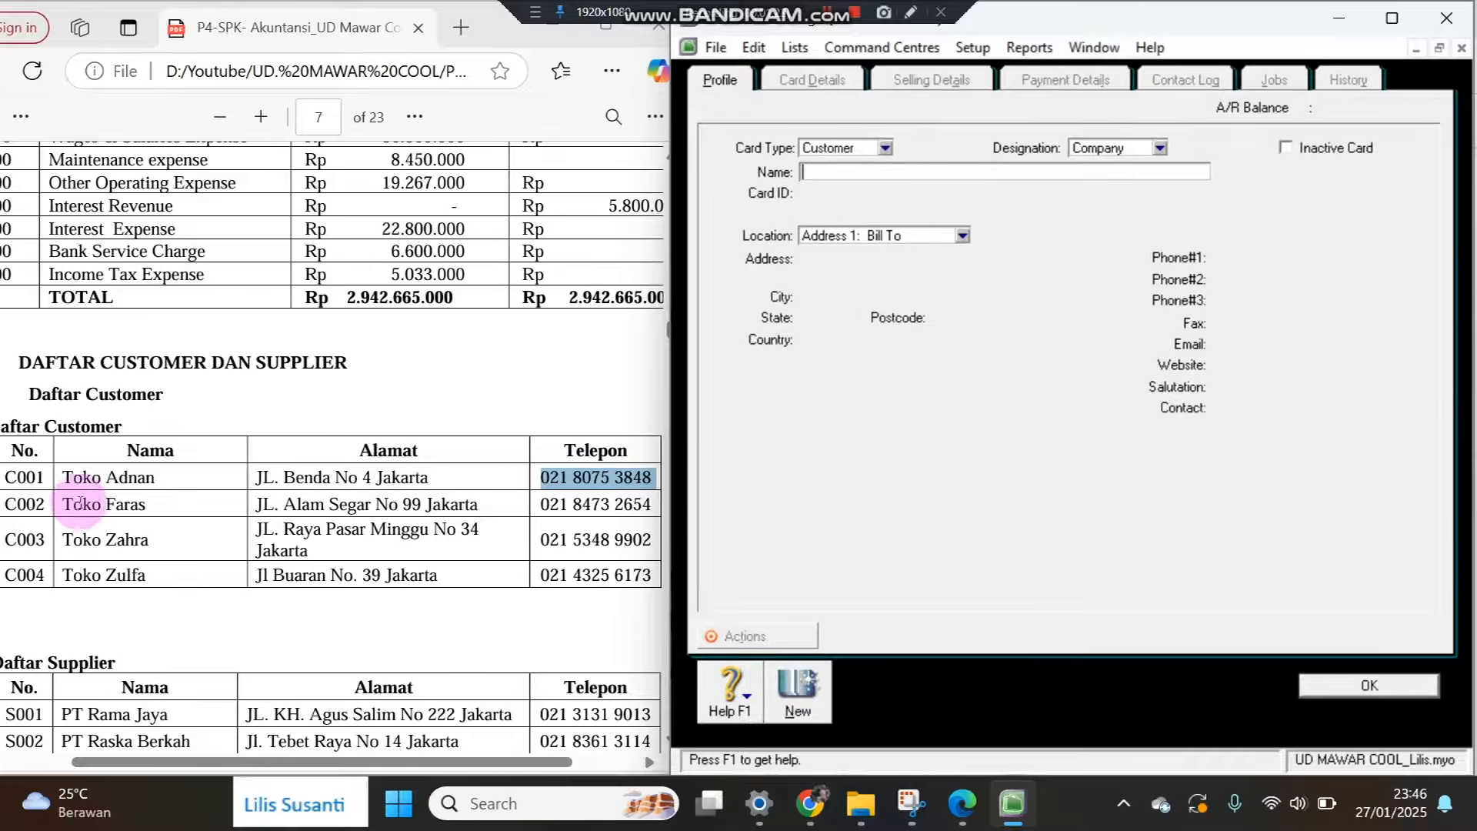
left_click_drag(60, 506, 188, 501)
key("ctrl+c")
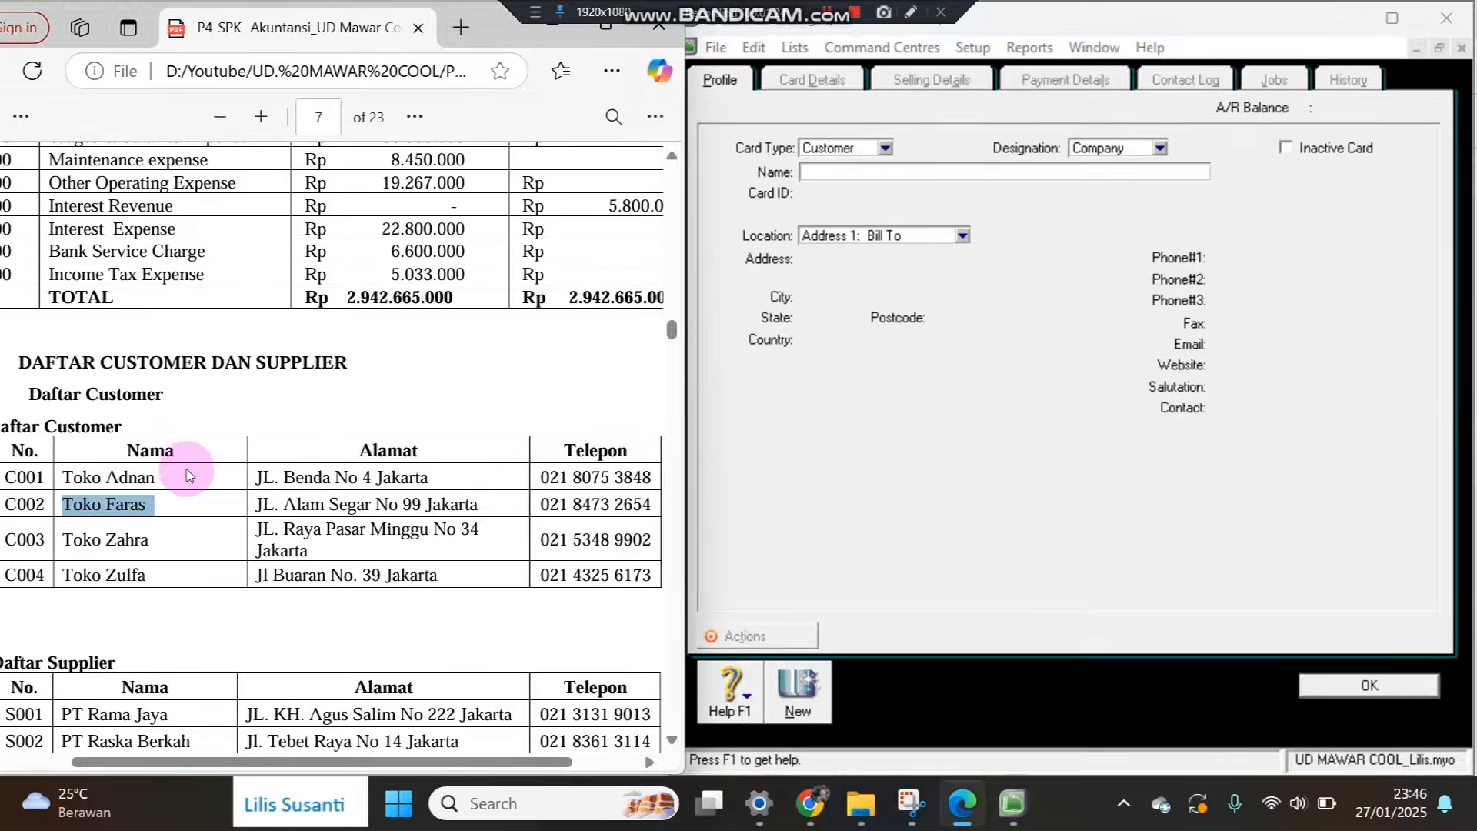
left_click(819, 173)
key("ctrl+v")
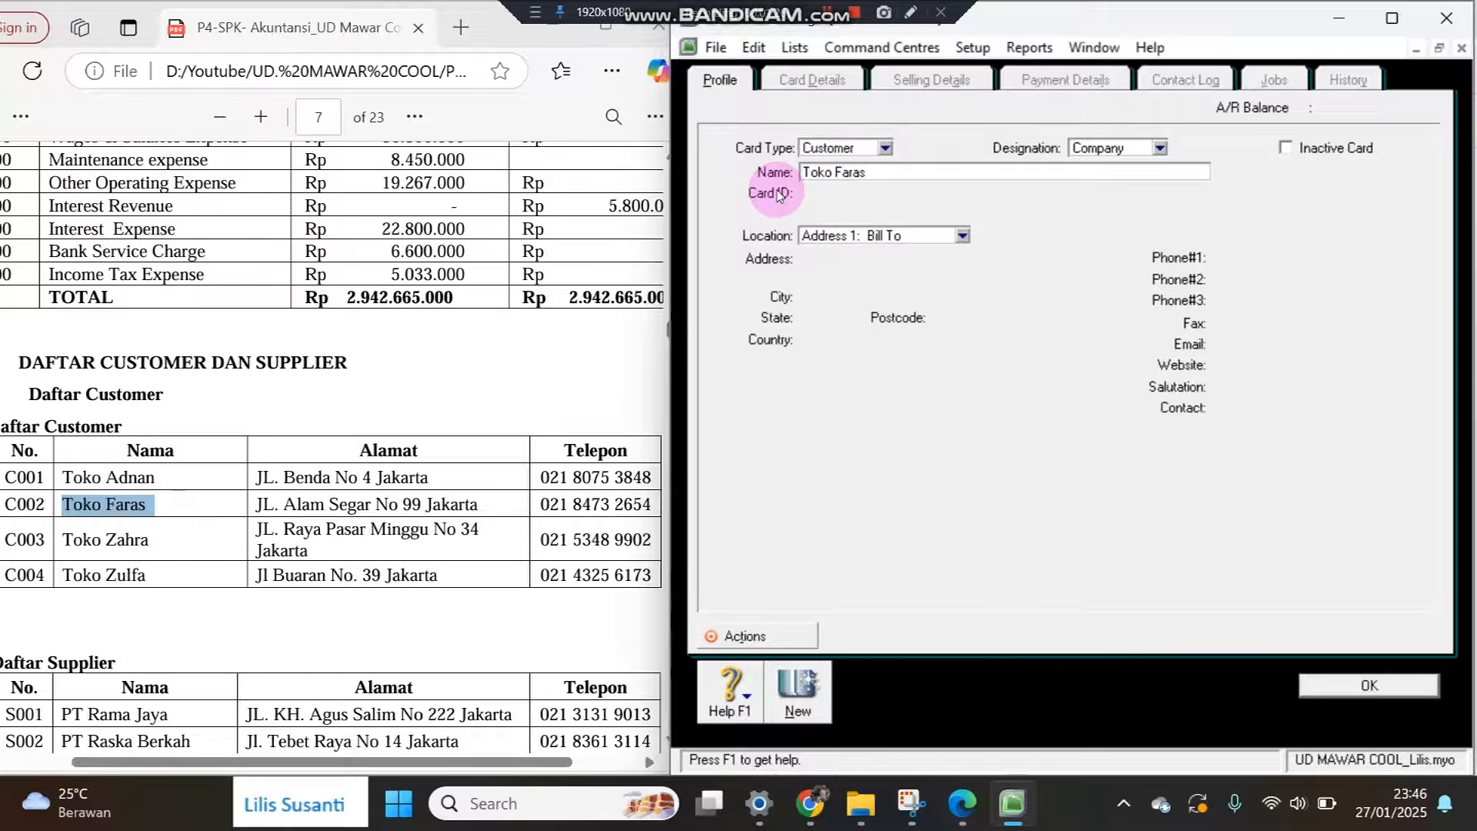
left_click(780, 195)
type("C0")
key("Tab")
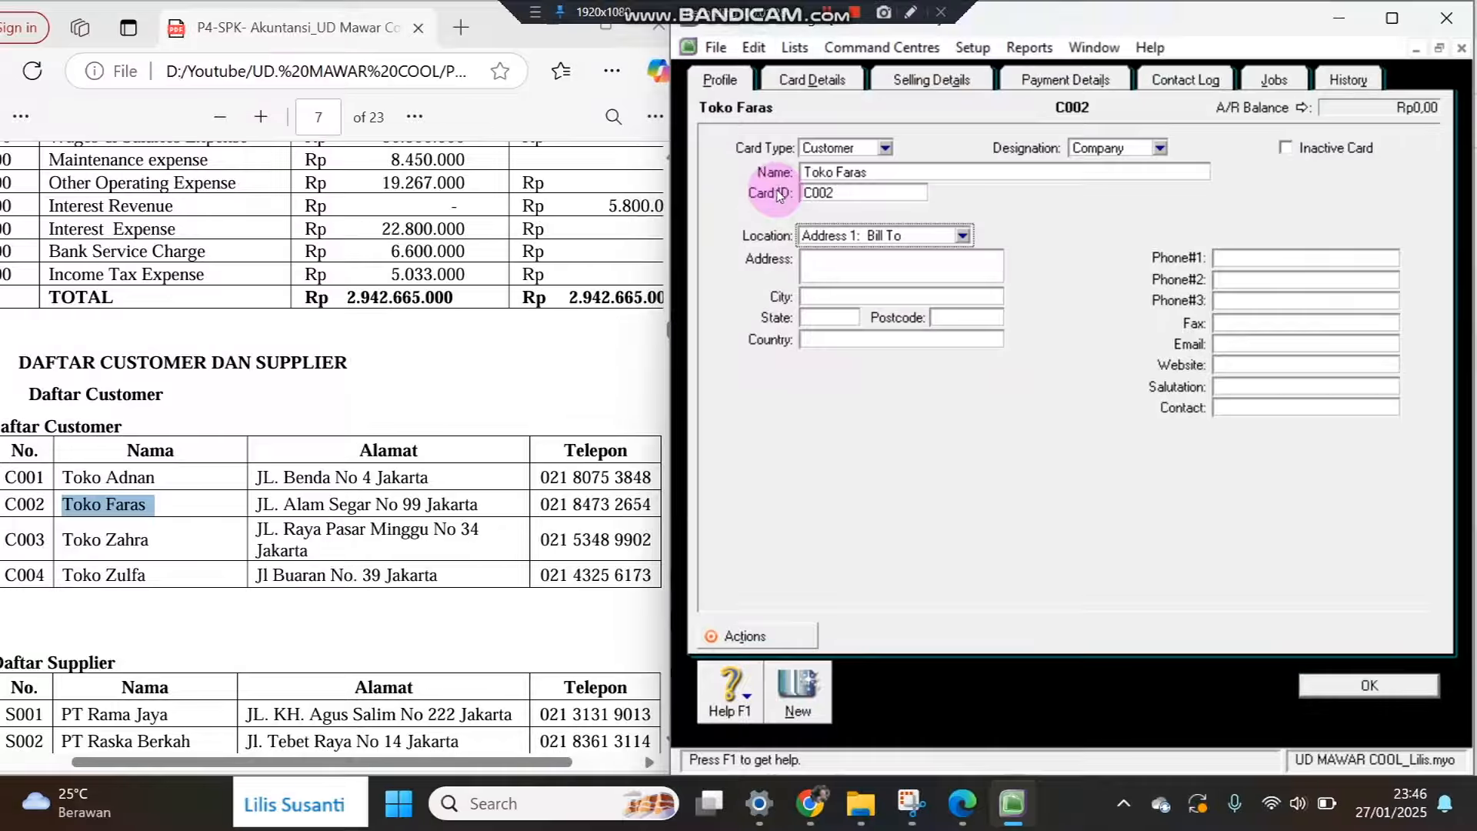
Copy Toko Faras's address and phone number from the PDF customer list into its card's Address and Phone#1.
left_click(261, 505)
left_click_drag(261, 505, 505, 507)
key("ctrl+c")
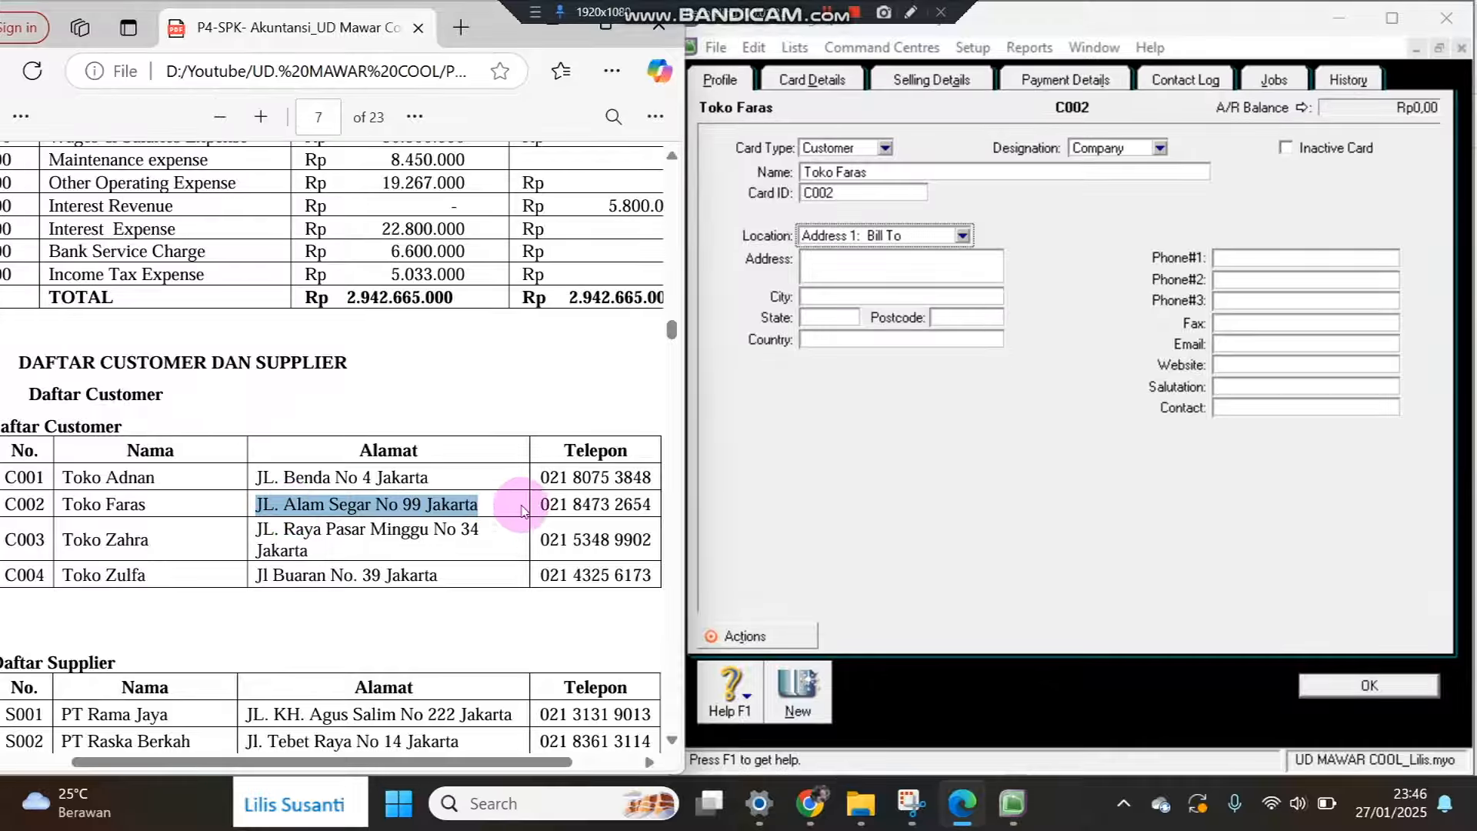
left_click(851, 263)
key("ctrl+v")
left_click_drag(536, 504, 680, 511)
key("ctrl+c")
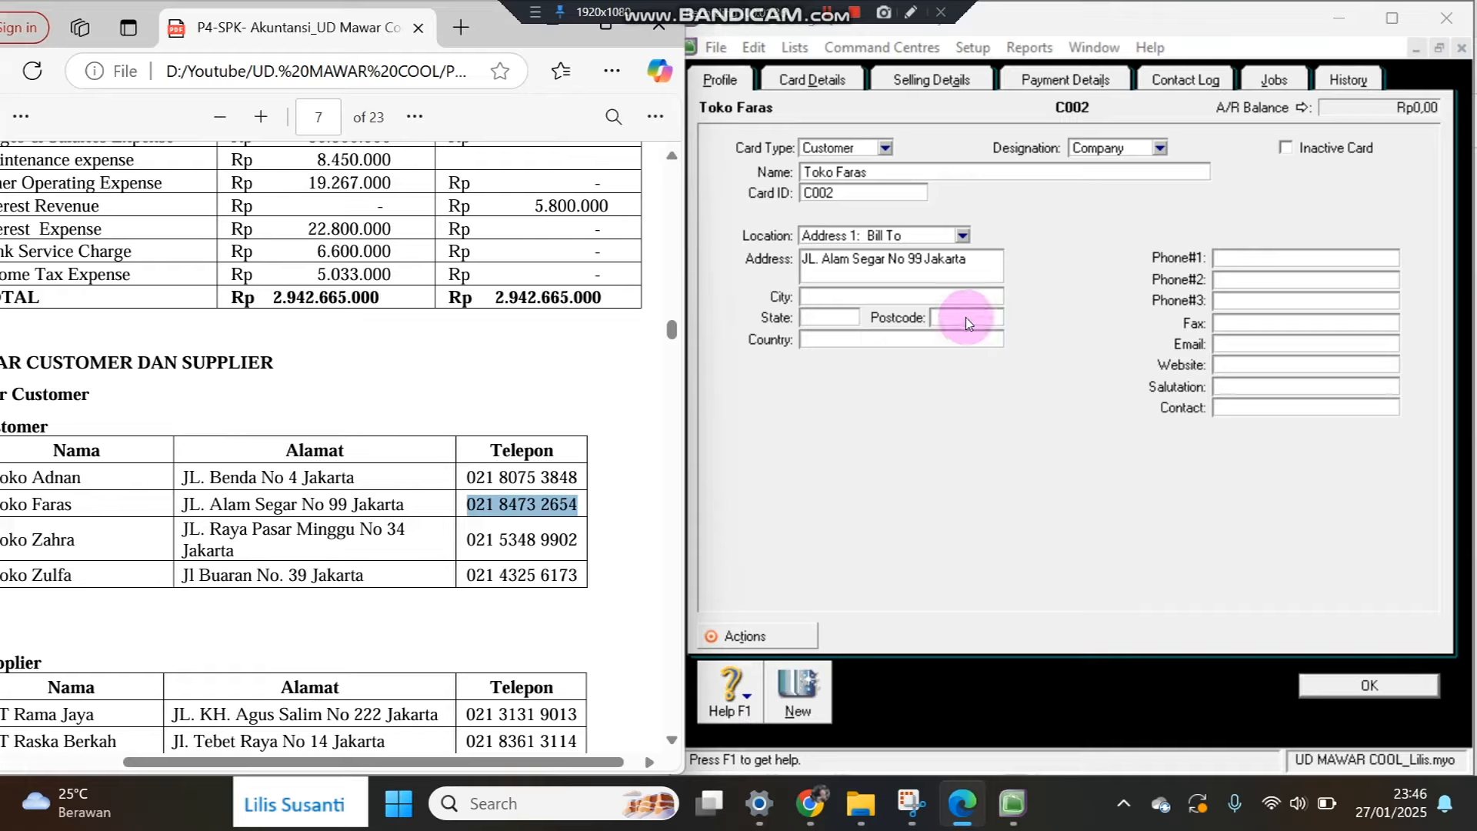
left_click(1220, 258)
key("ctrl+v")
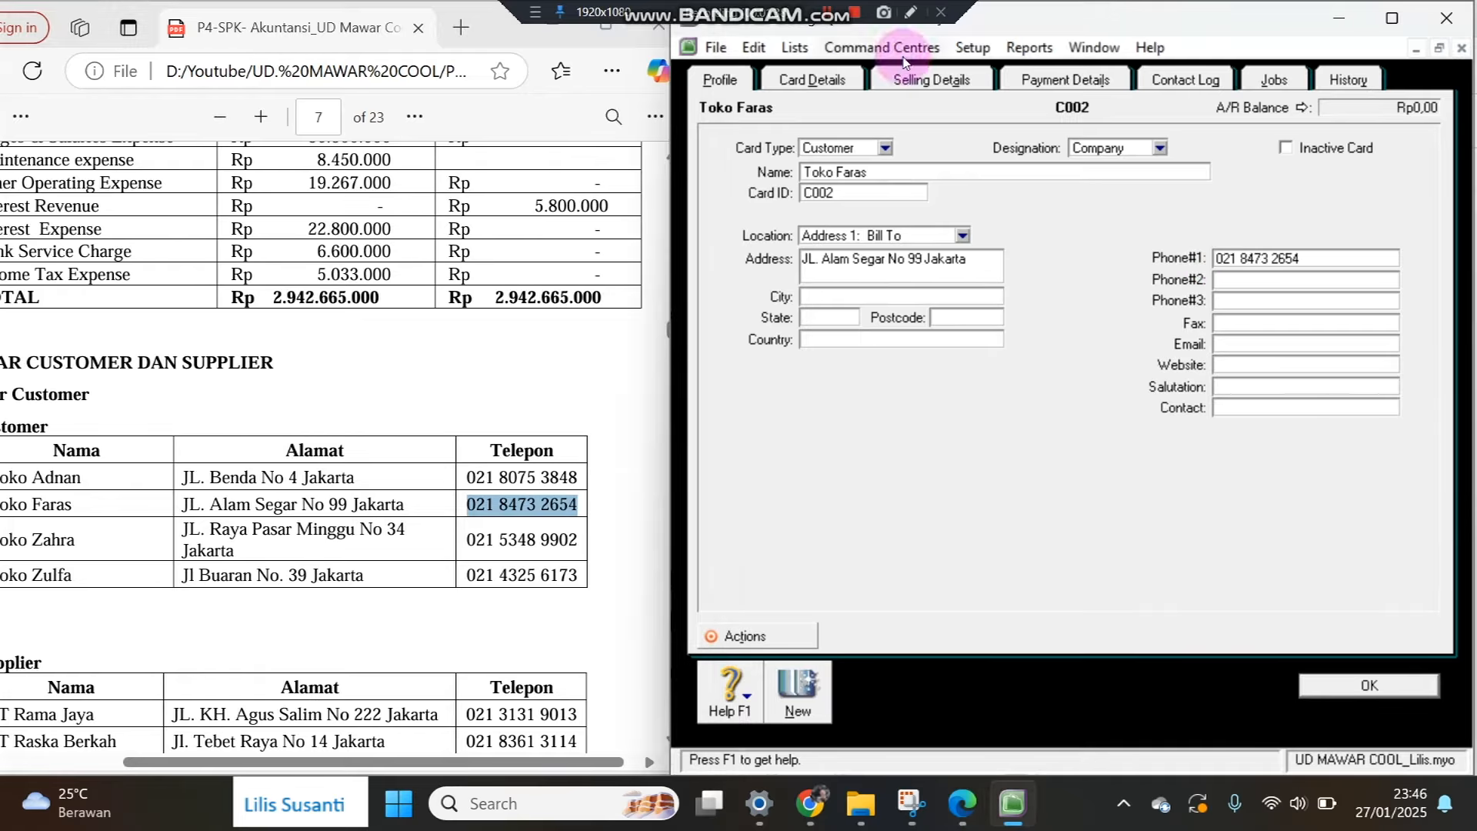
Set Toko Faras's selling terms to payment In a Given # of Days with 30 balance due days.
left_click(932, 79)
left_click(896, 396)
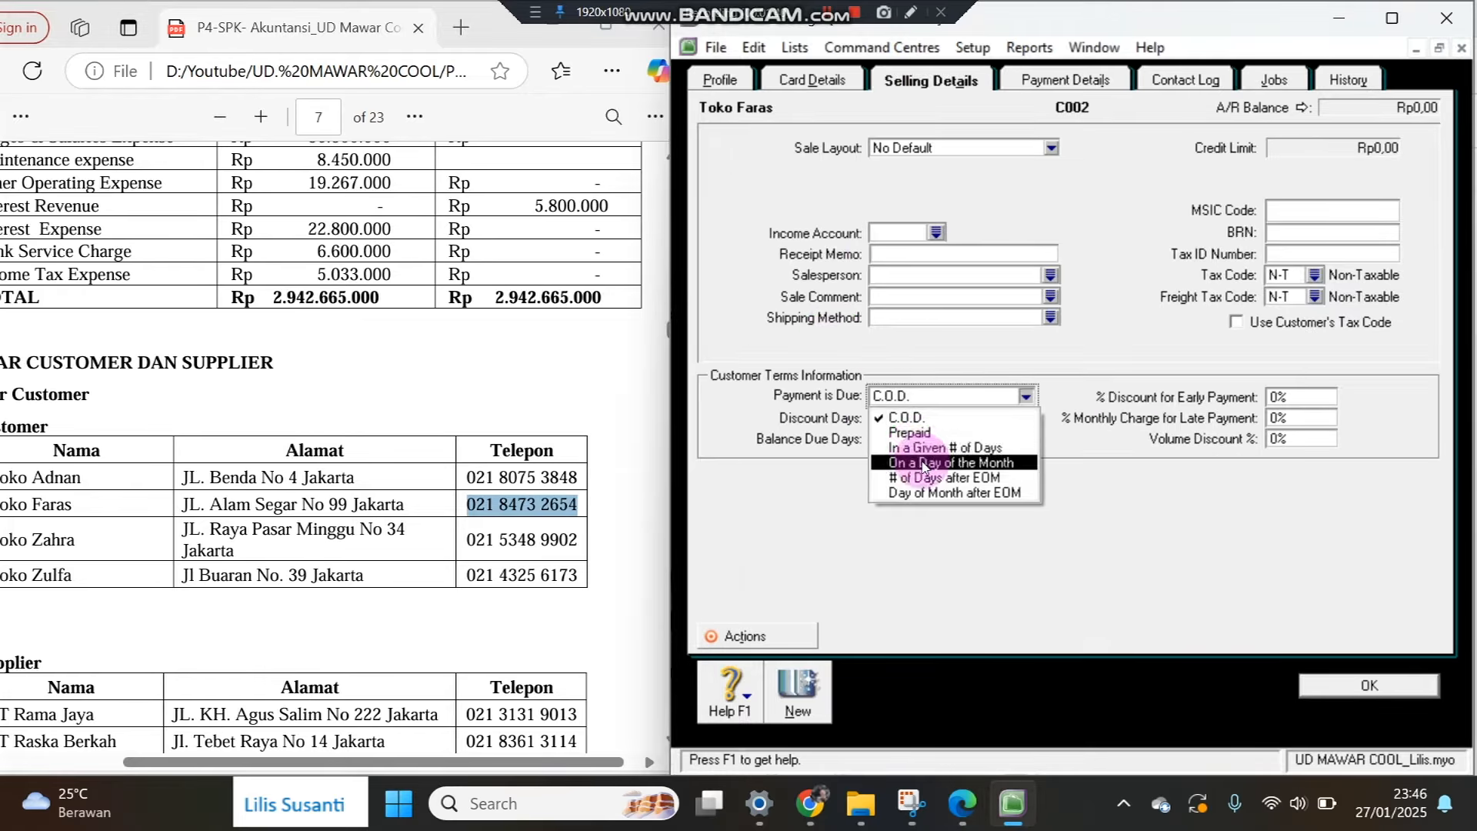
left_click(924, 463)
left_click(892, 395)
left_click(908, 448)
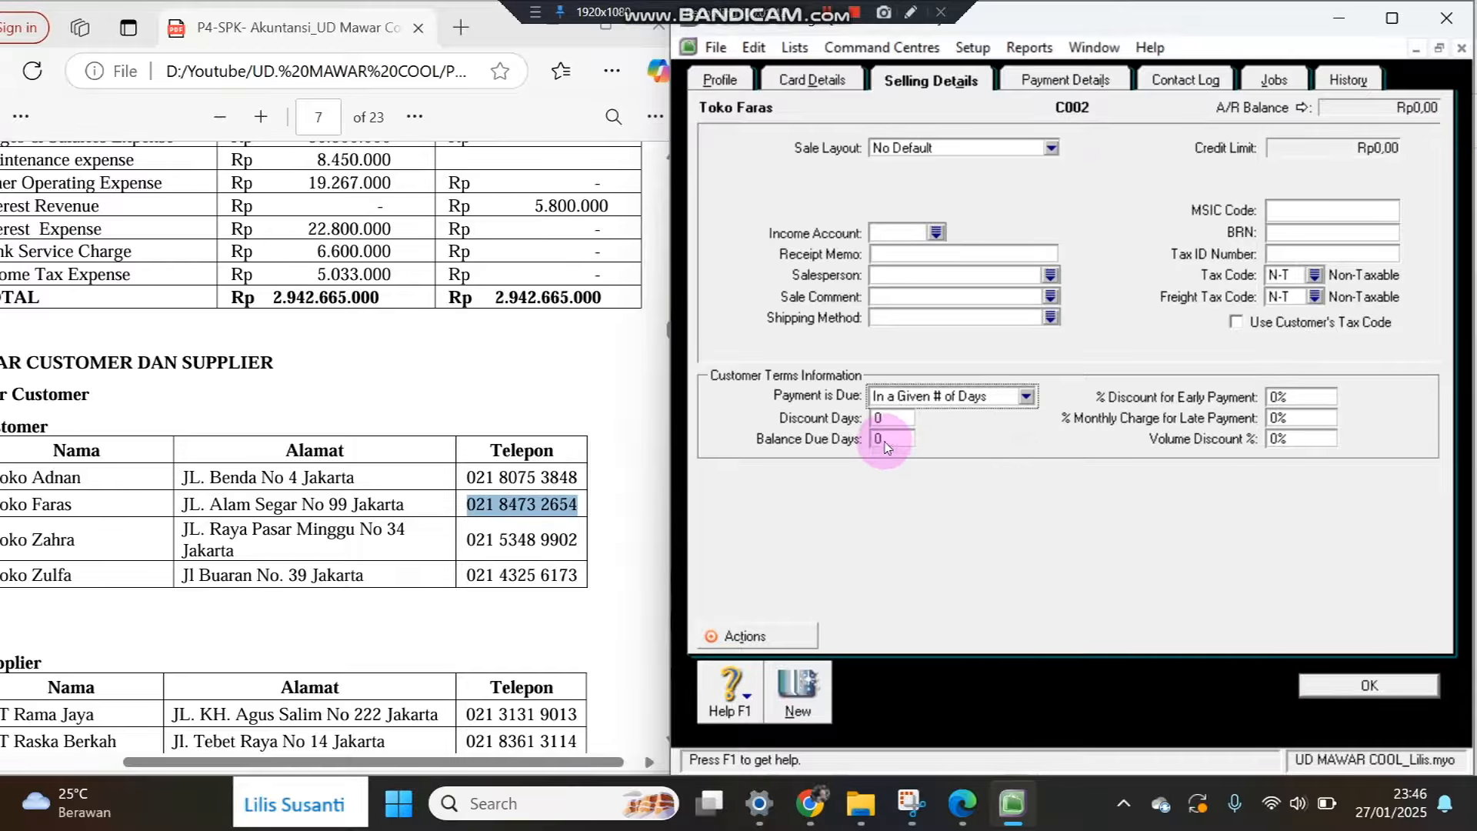
type("30")
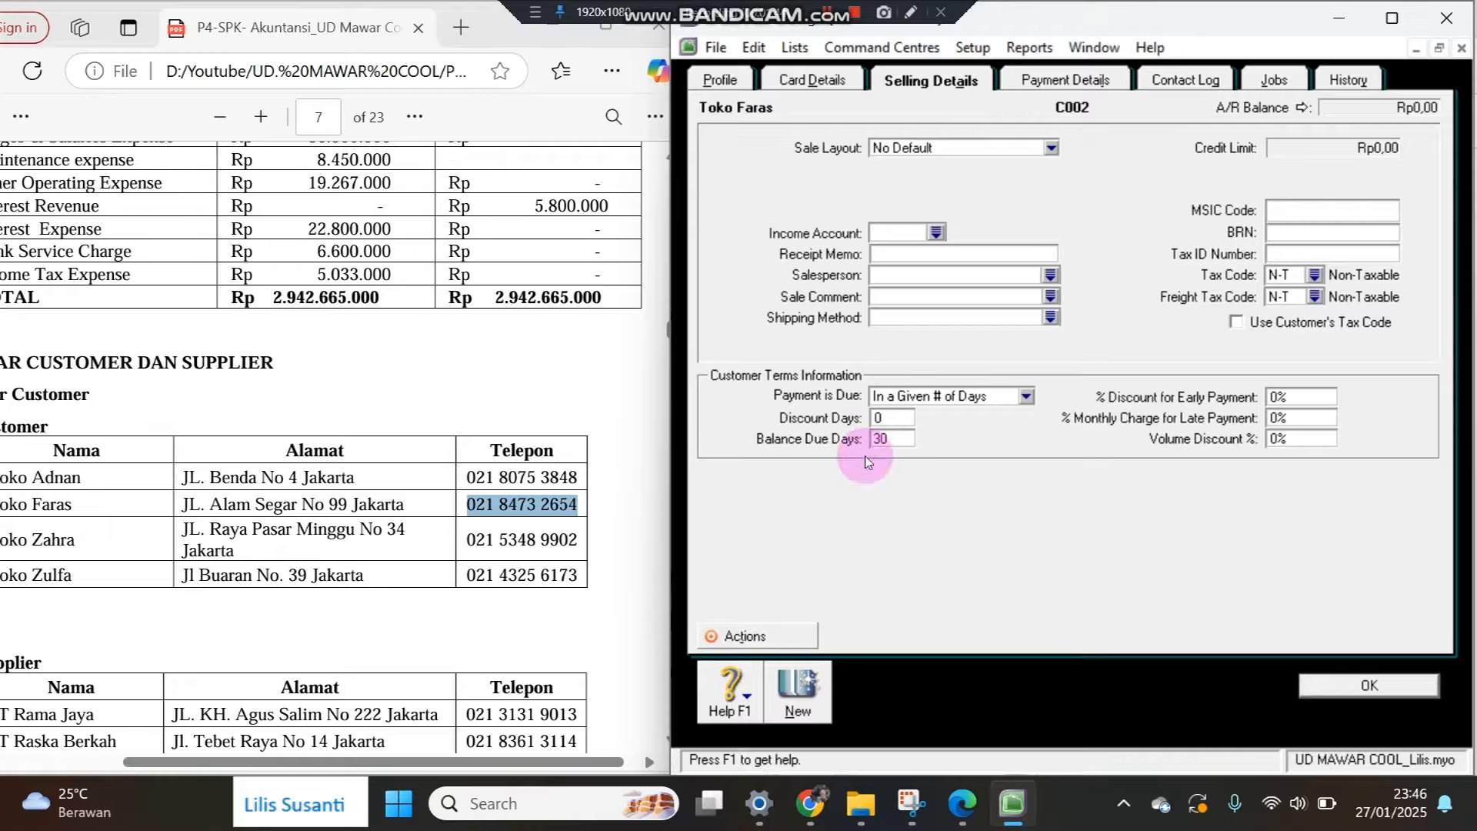
Create the next customer card with the name Toko Zahra and its card ID from the PDF list.
left_click(789, 702)
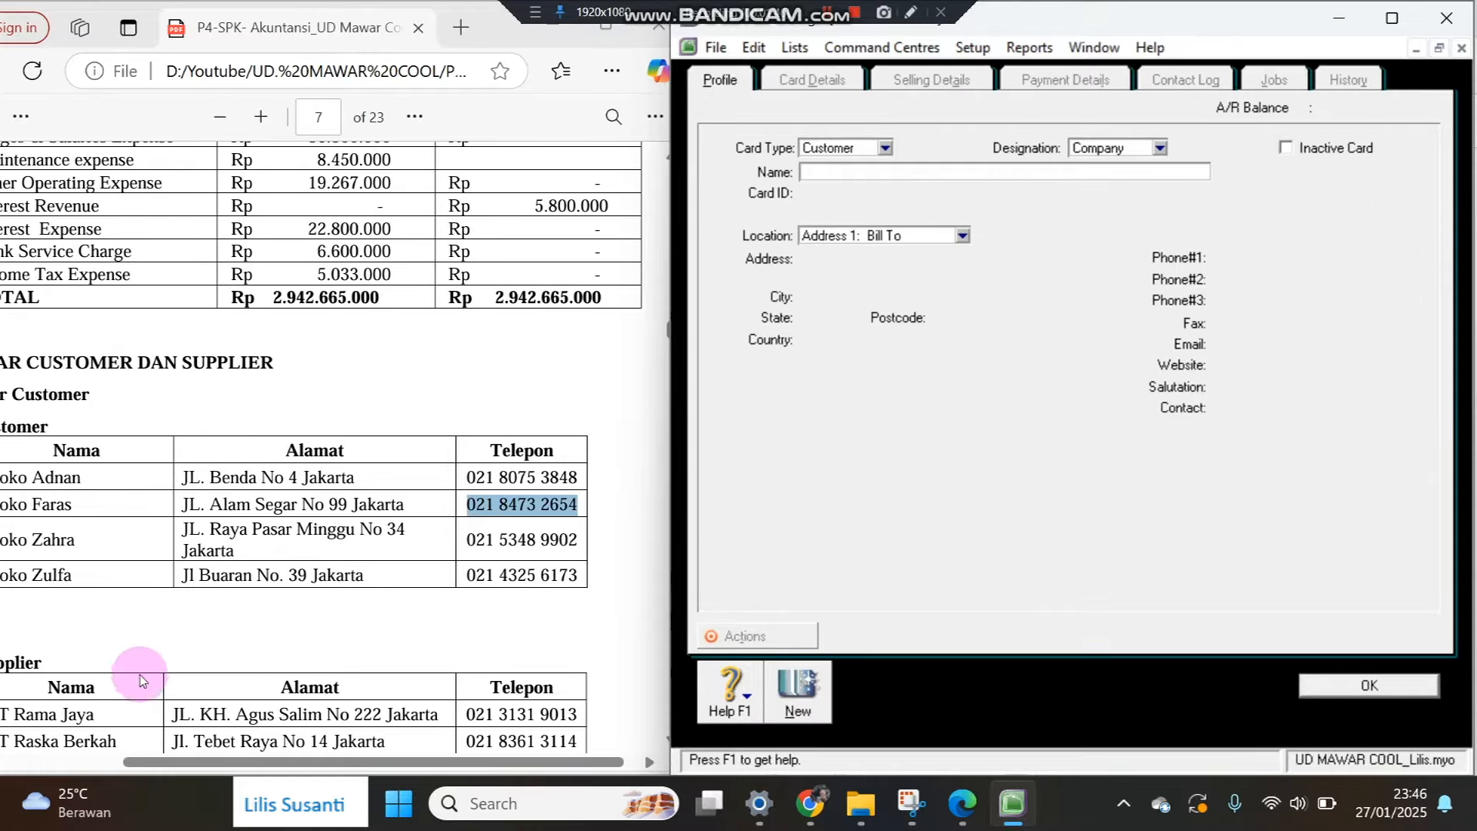
left_click(157, 761)
left_click_drag(156, 762, 105, 737)
left_click_drag(58, 539, 198, 538)
right_click(196, 547)
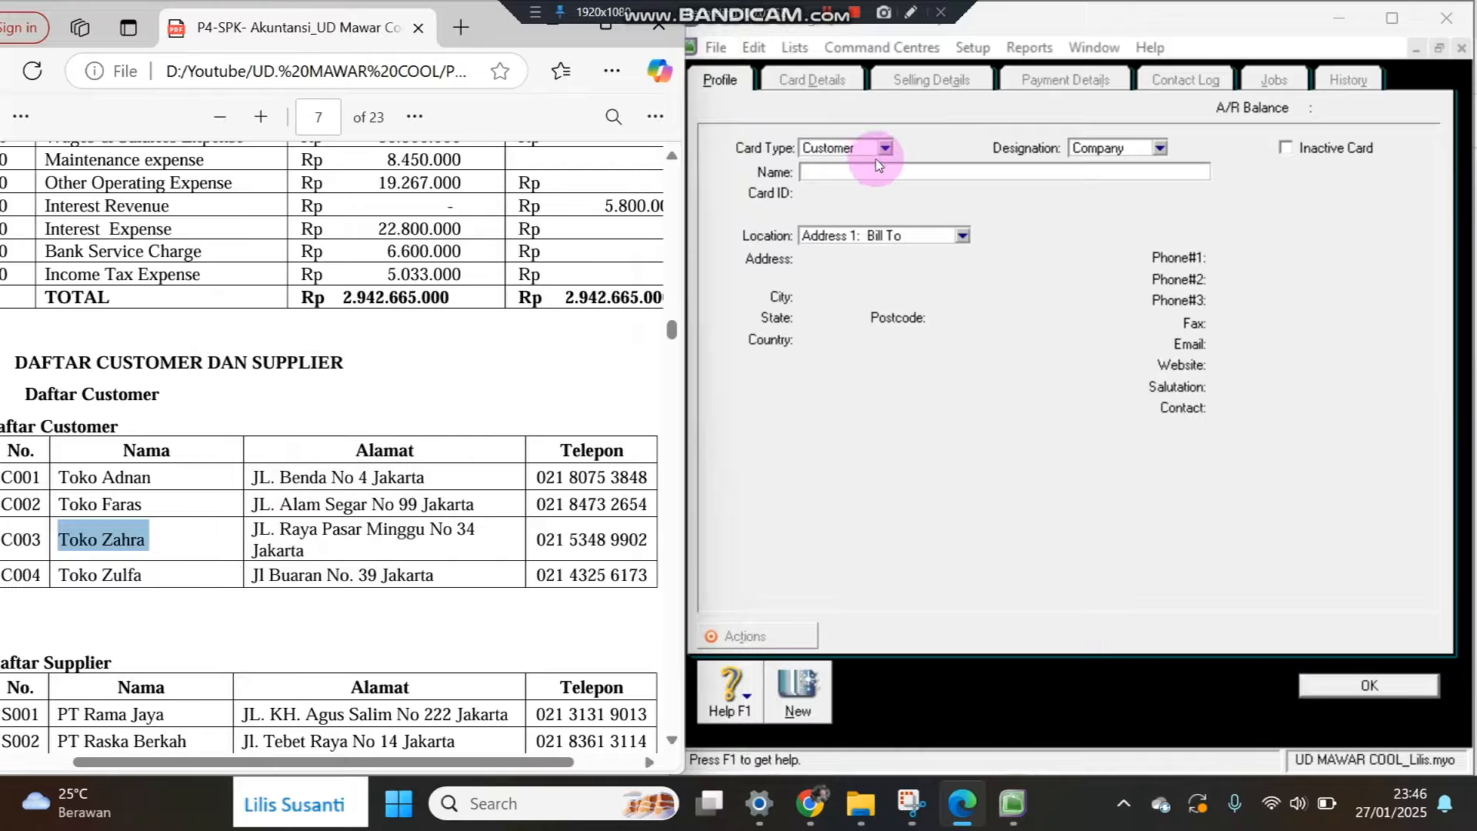
left_click(872, 169)
key("Tab")
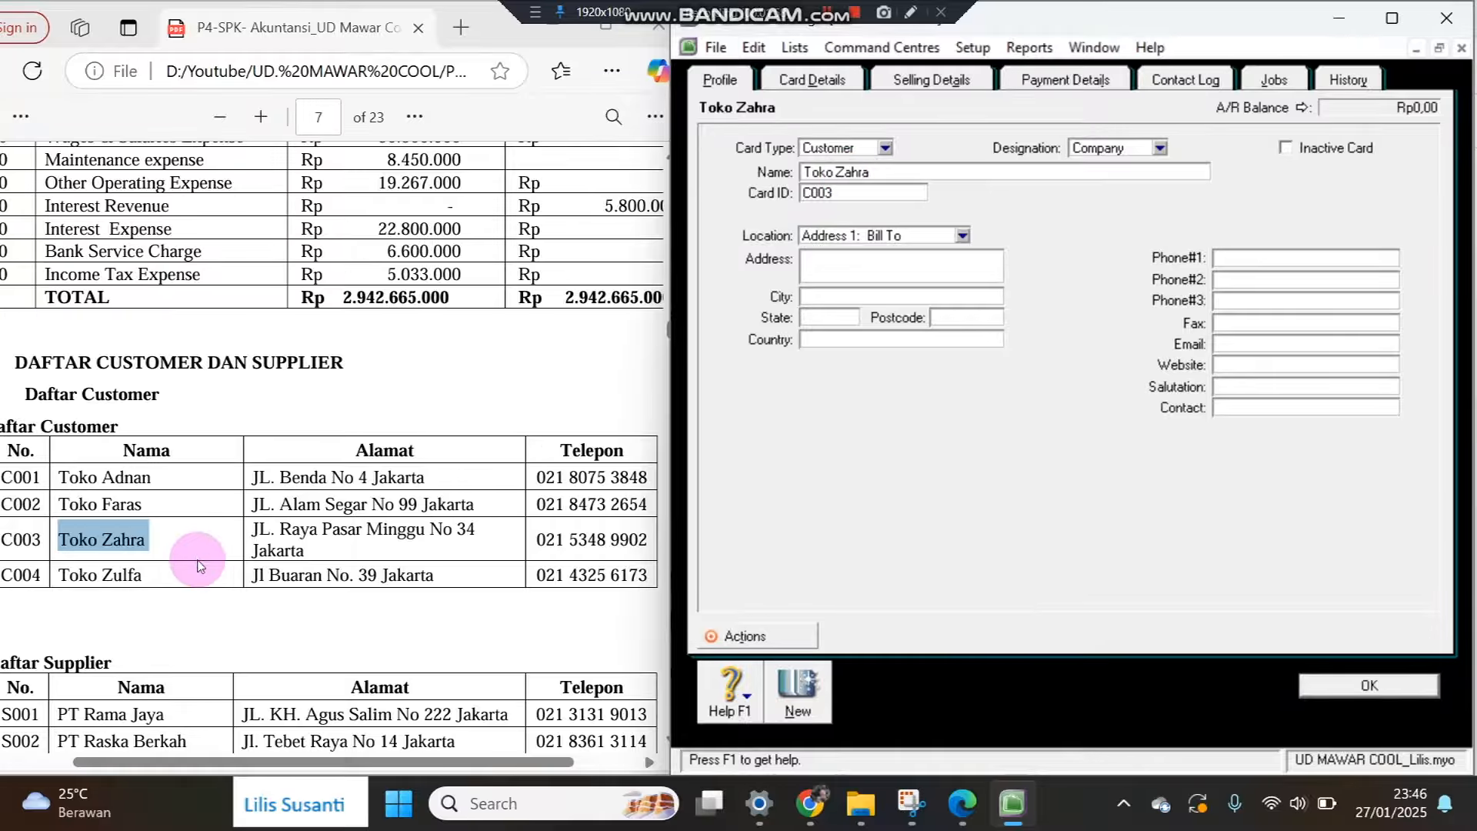
Copy Toko Zahra's address and phone number from the PDF customer list into its card's Address and Phone#1.
left_click(284, 537)
triple_click(284, 536)
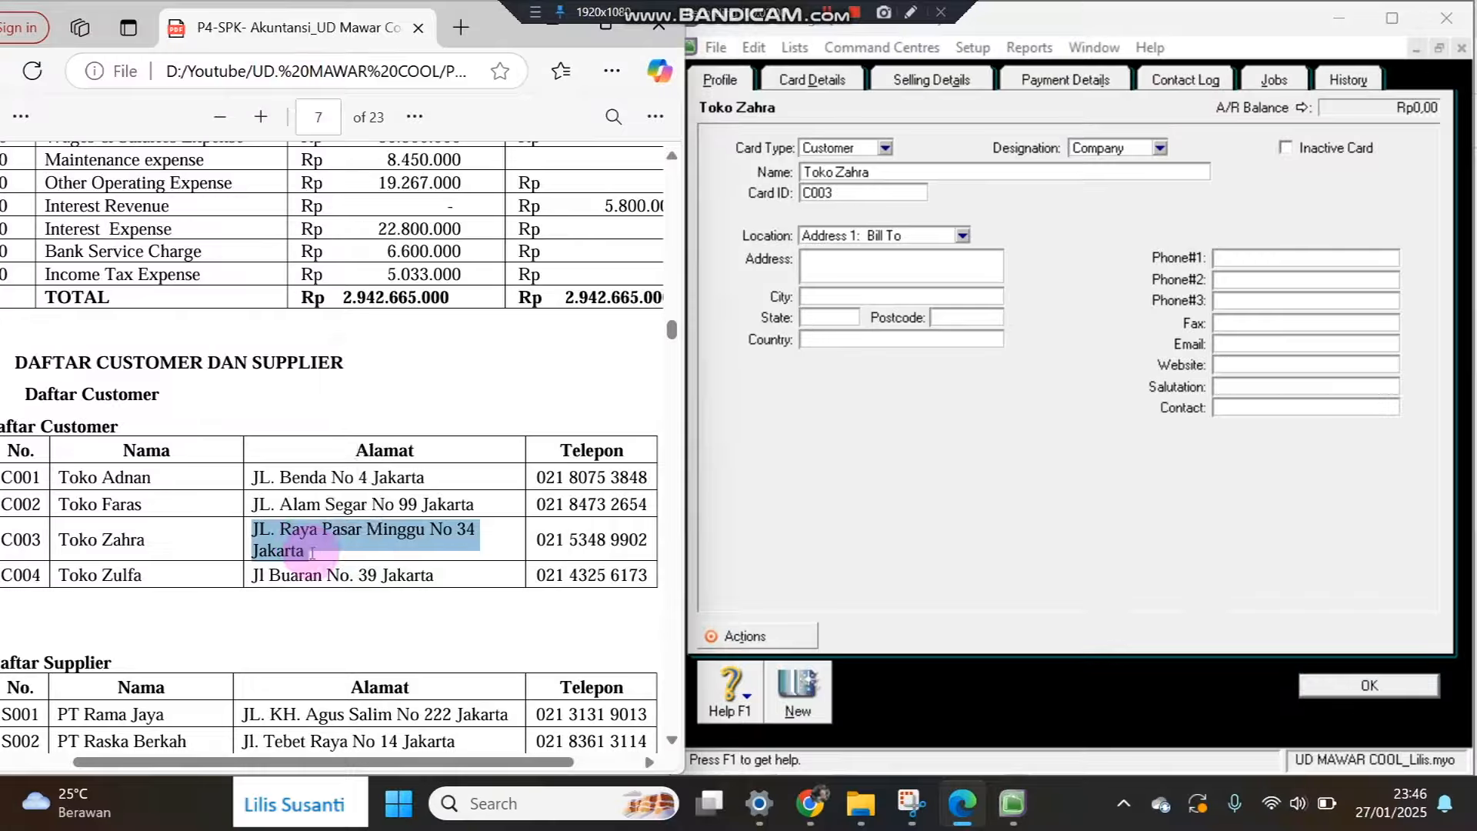
left_click(925, 299)
left_click(927, 258)
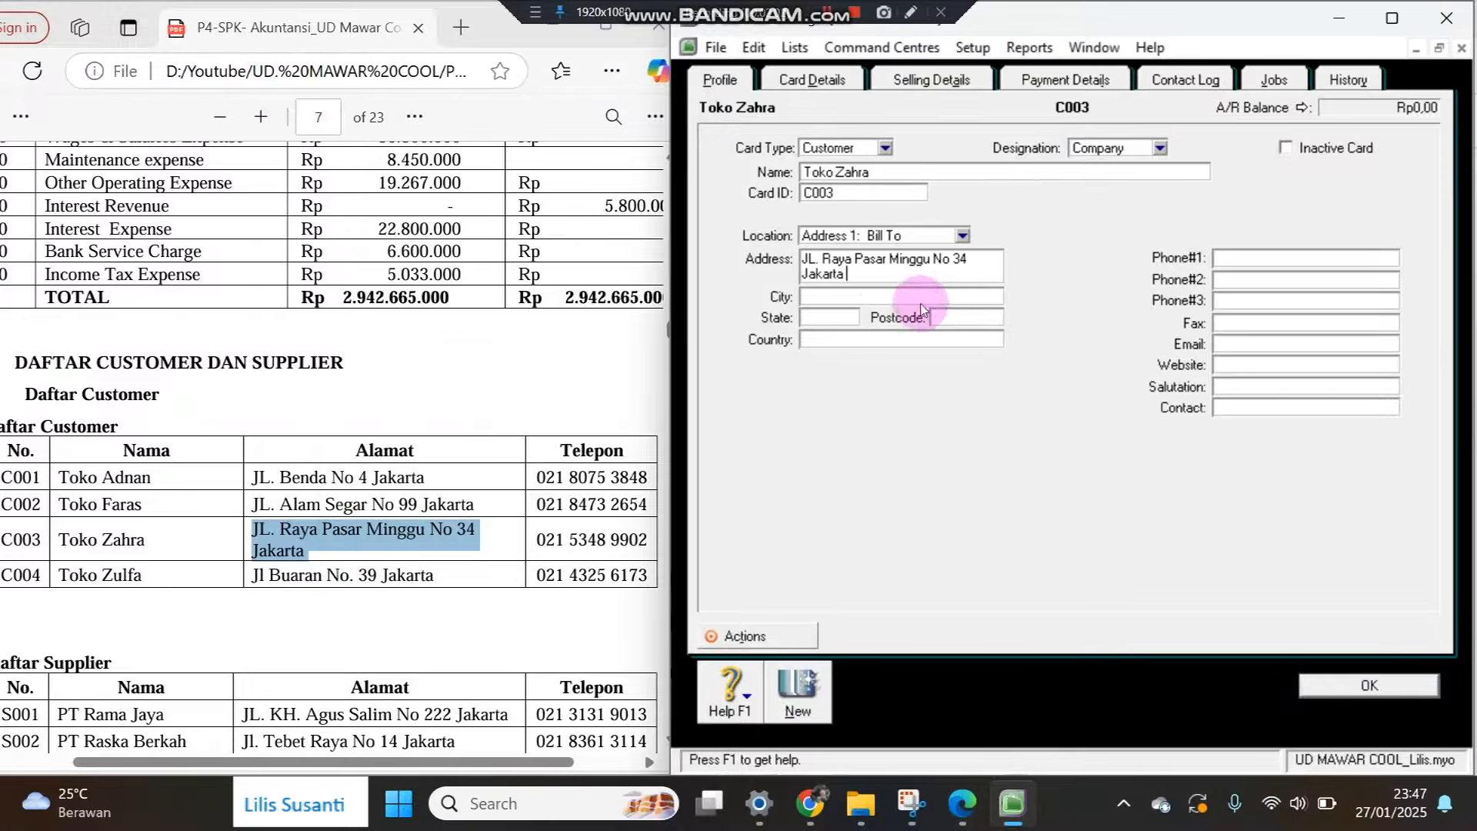
left_click_drag(537, 538, 628, 537)
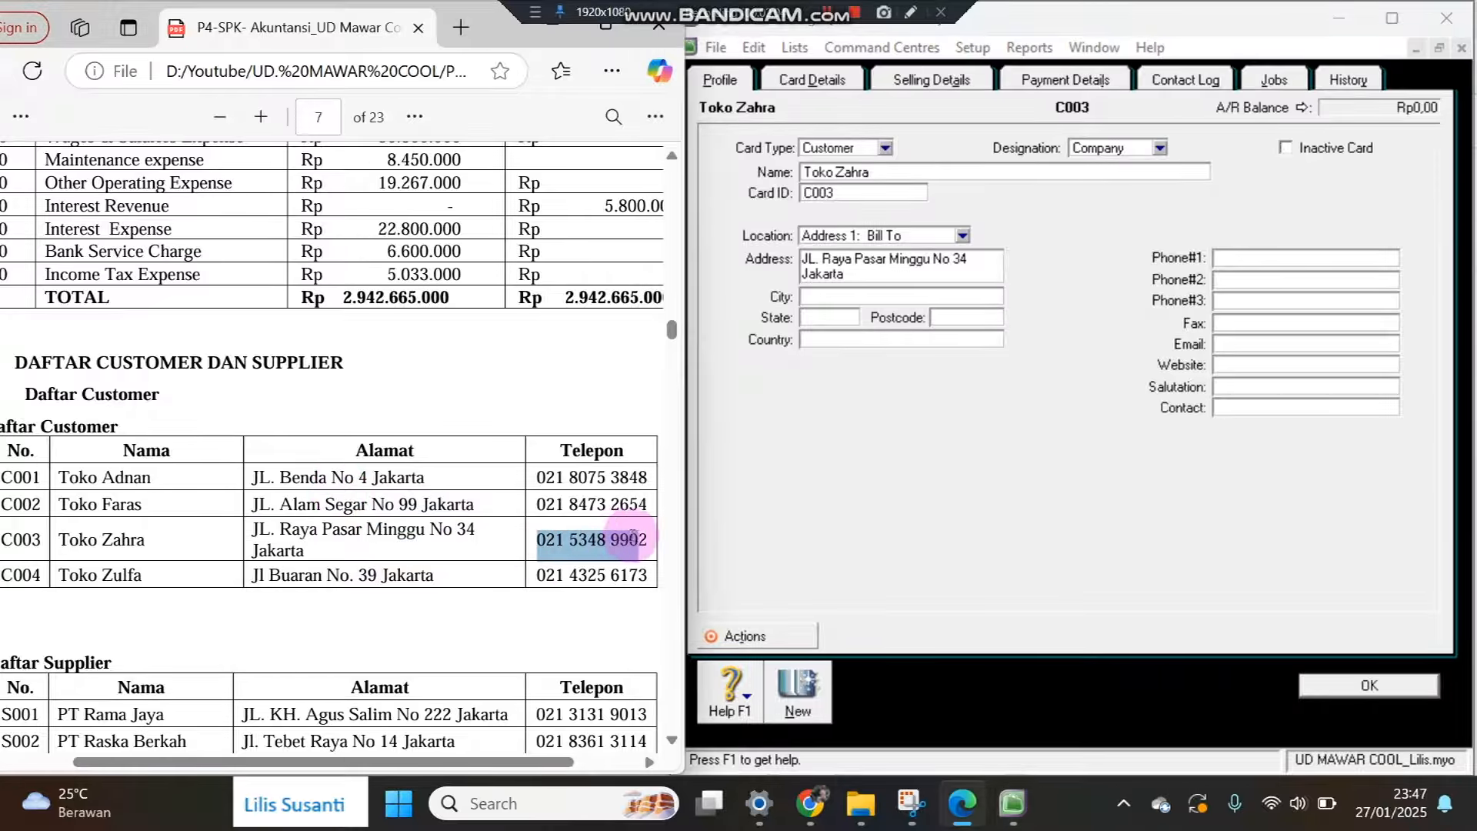
key("ctrl+c")
left_click(1274, 258)
key("ctrl+v")
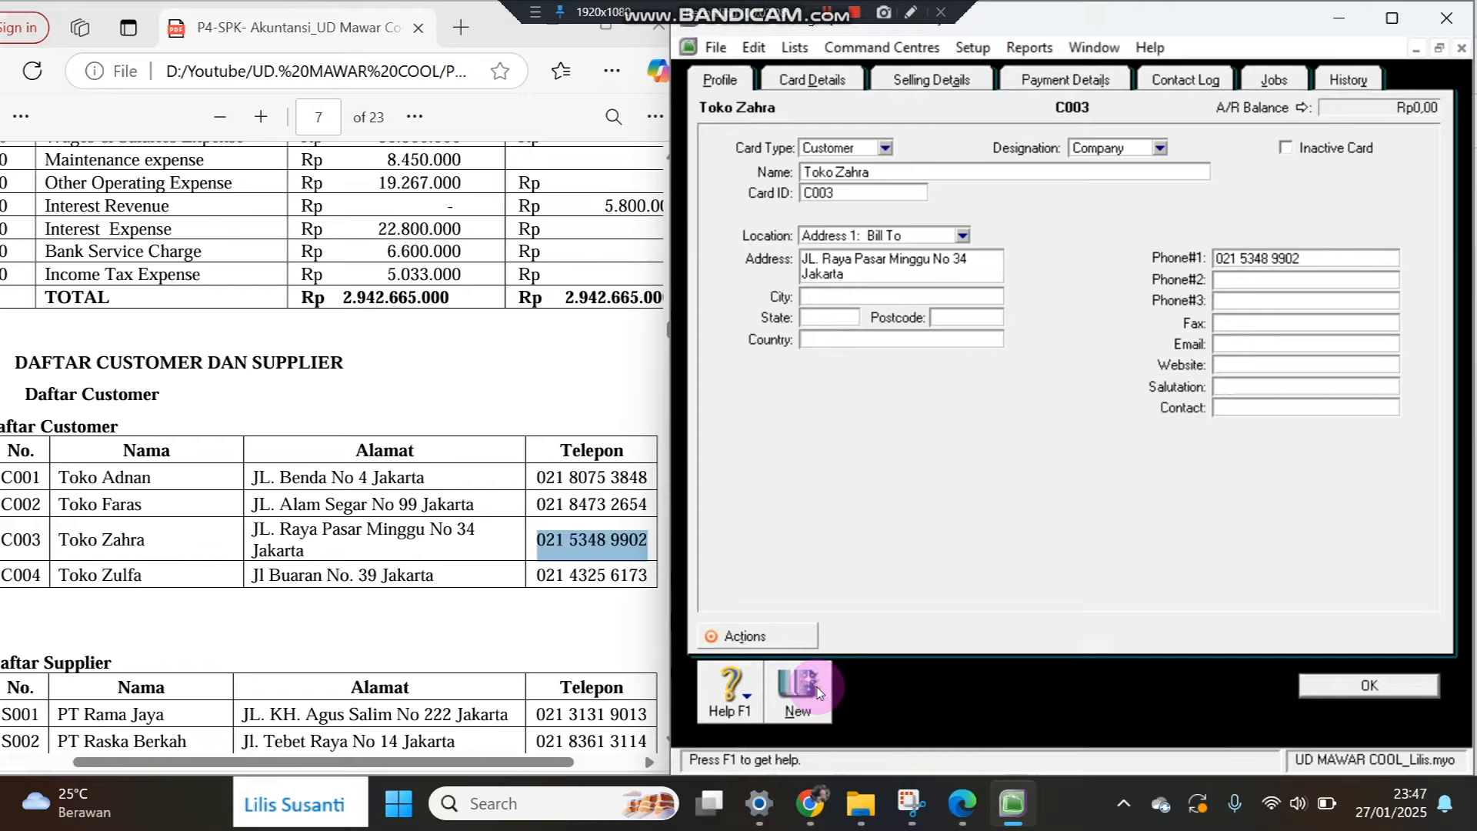
Set Toko Zahra's selling terms to payment In a Given # of Days with 30 balance due days.
left_click(939, 78)
left_click(888, 399)
left_click(905, 449)
double_click(879, 440)
type("30")
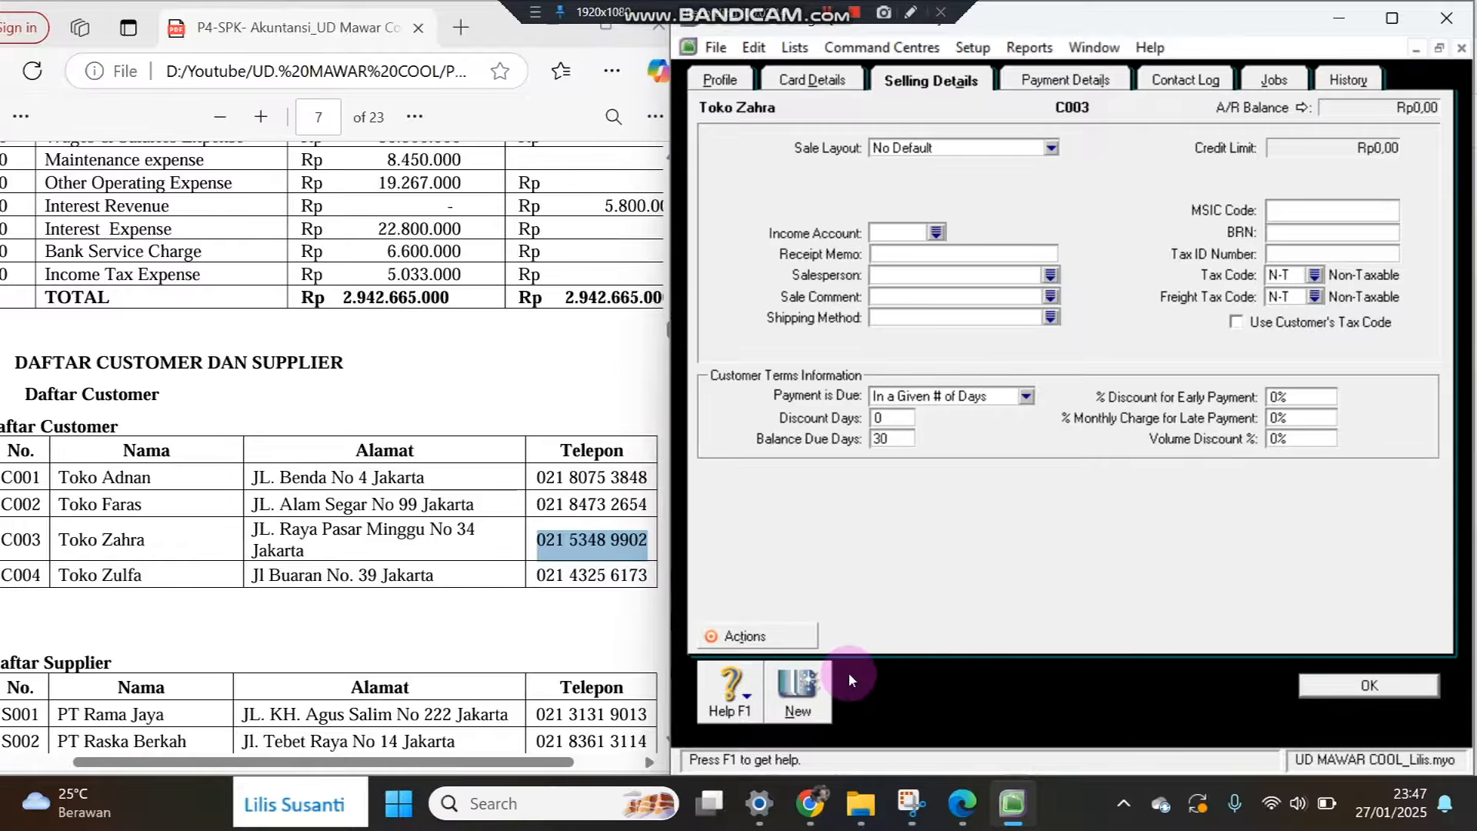
Create the next customer card with the name Toko Zulfa and its card ID from the PDF list.
left_click(800, 685)
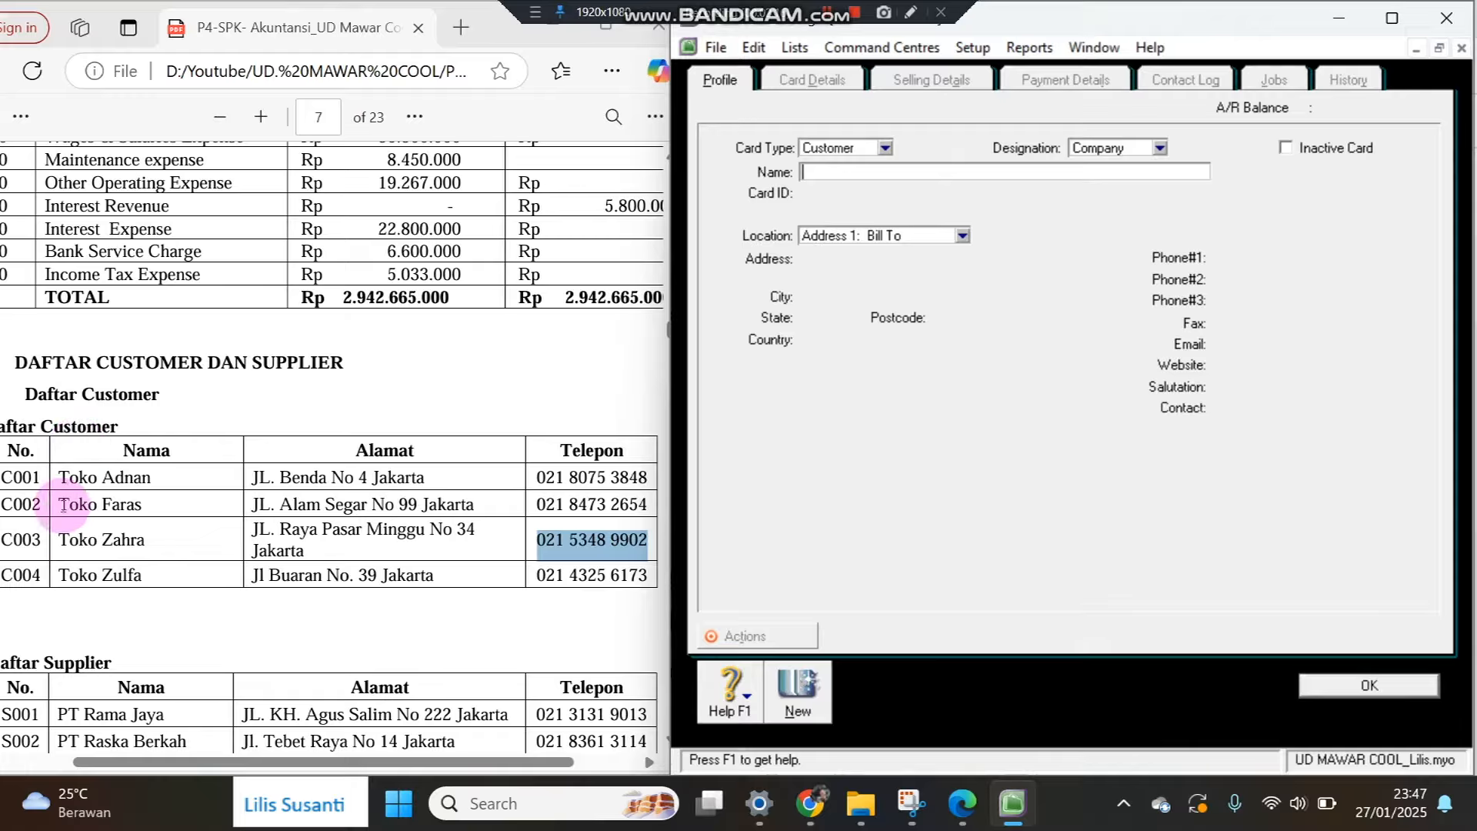
left_click(58, 573)
left_click_drag(58, 573, 154, 574)
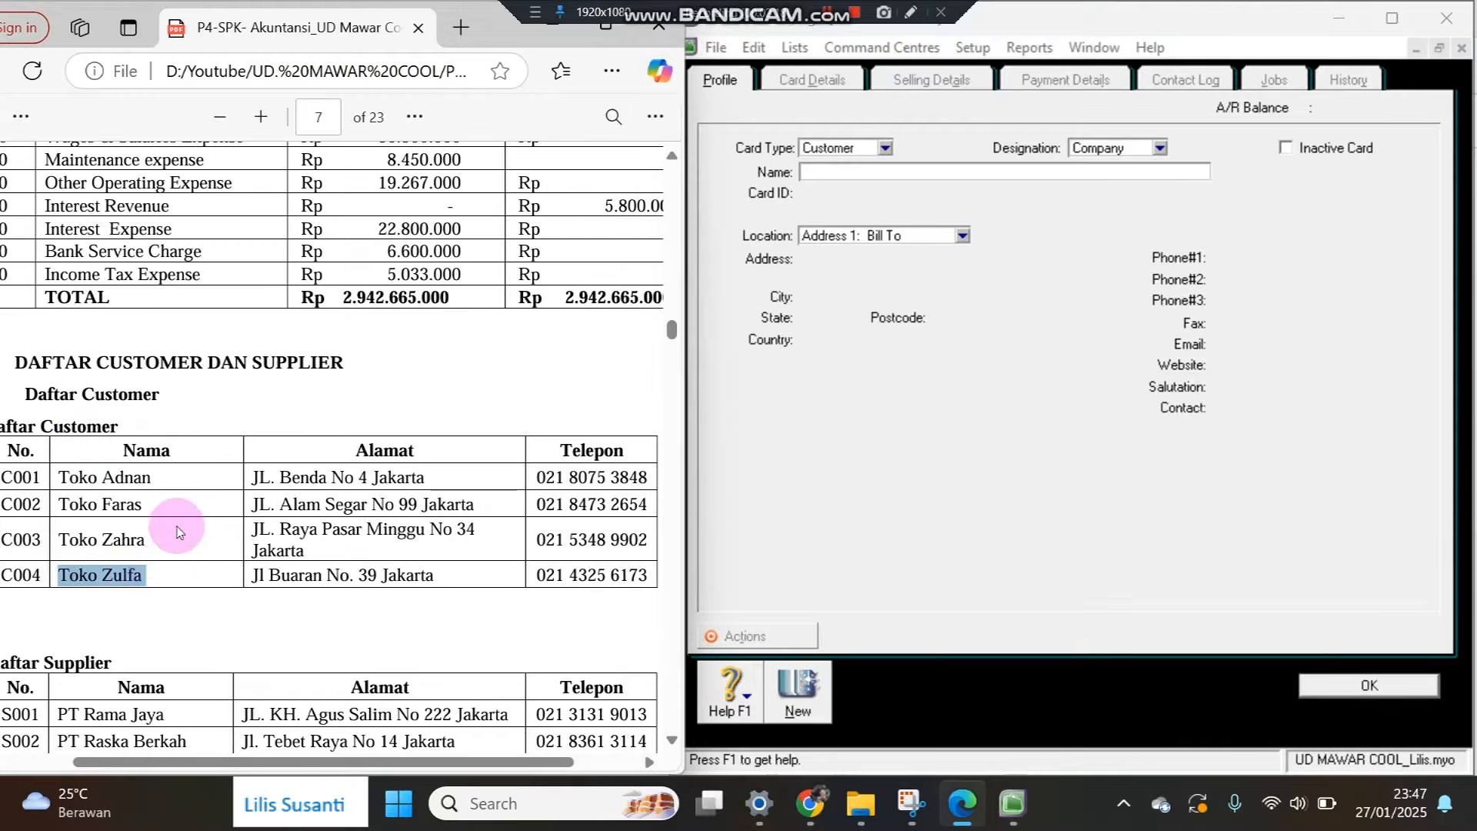
left_click(844, 173)
key("ctrl+v")
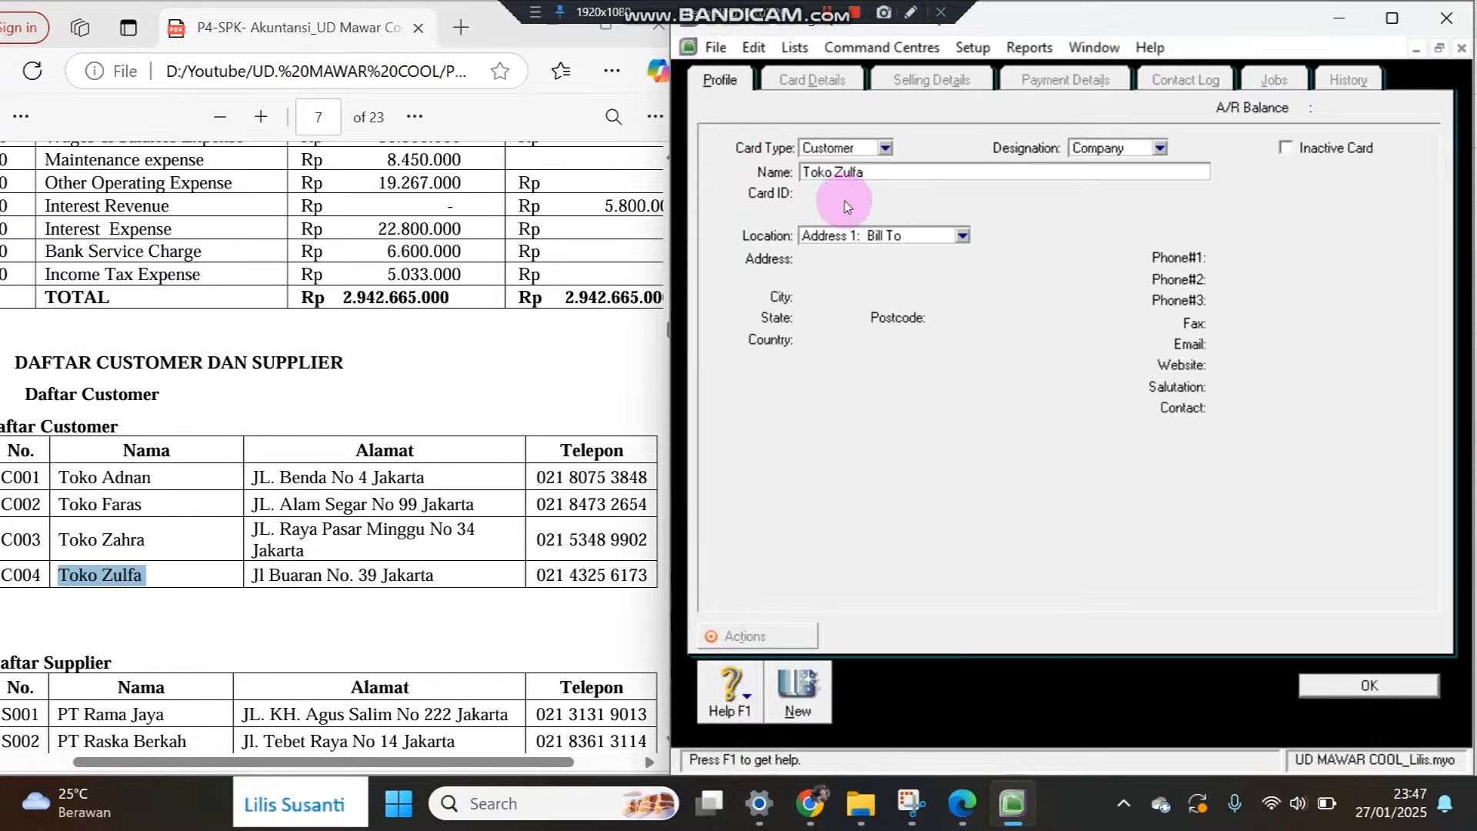
key("Tab")
type("C00")
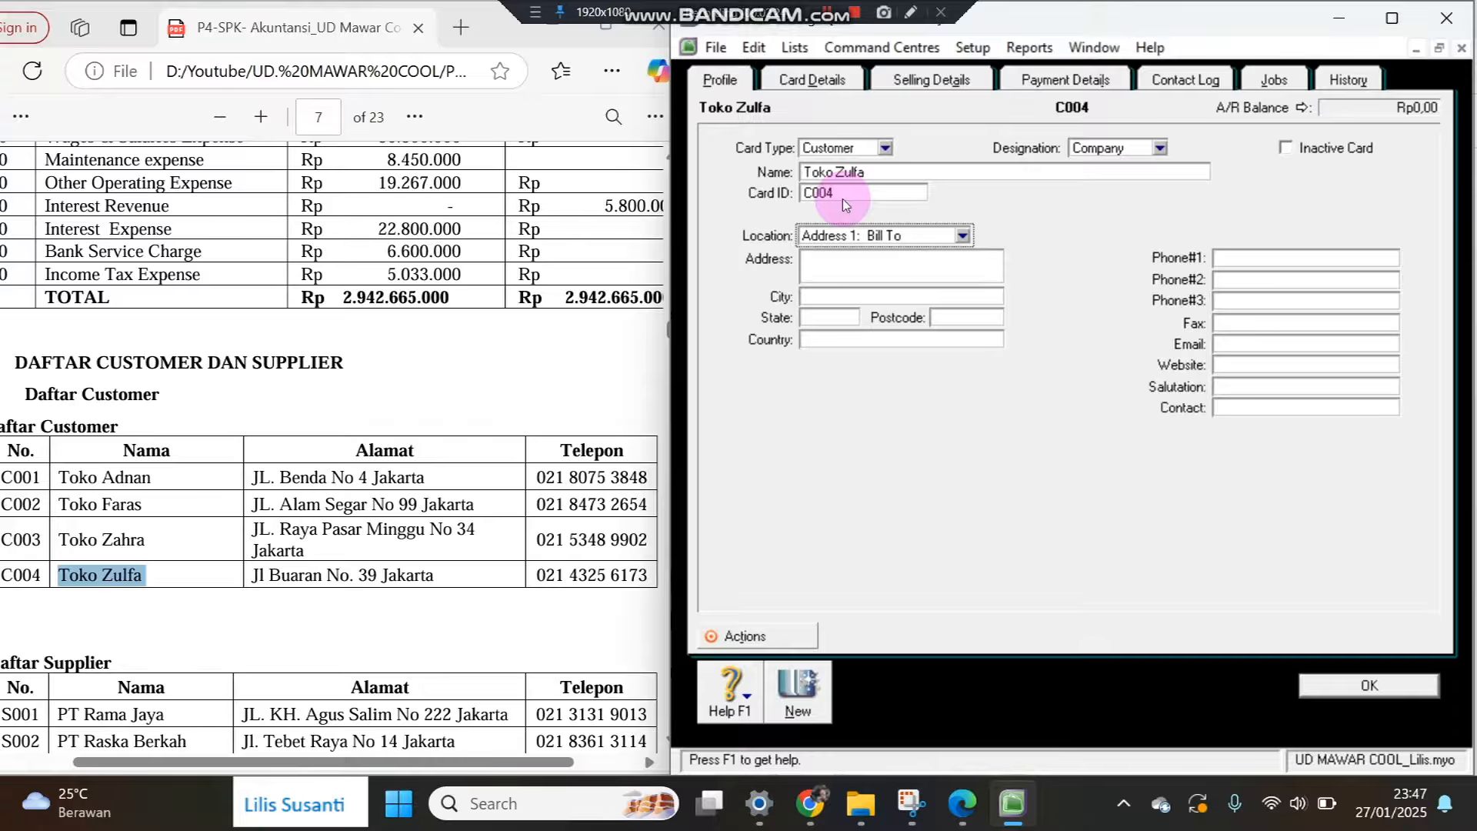
Copy Toko Zulfa's address and phone number from the PDF customer list into its card's Address and Phone#1.
left_click_drag(251, 575, 439, 578)
right_click(439, 577)
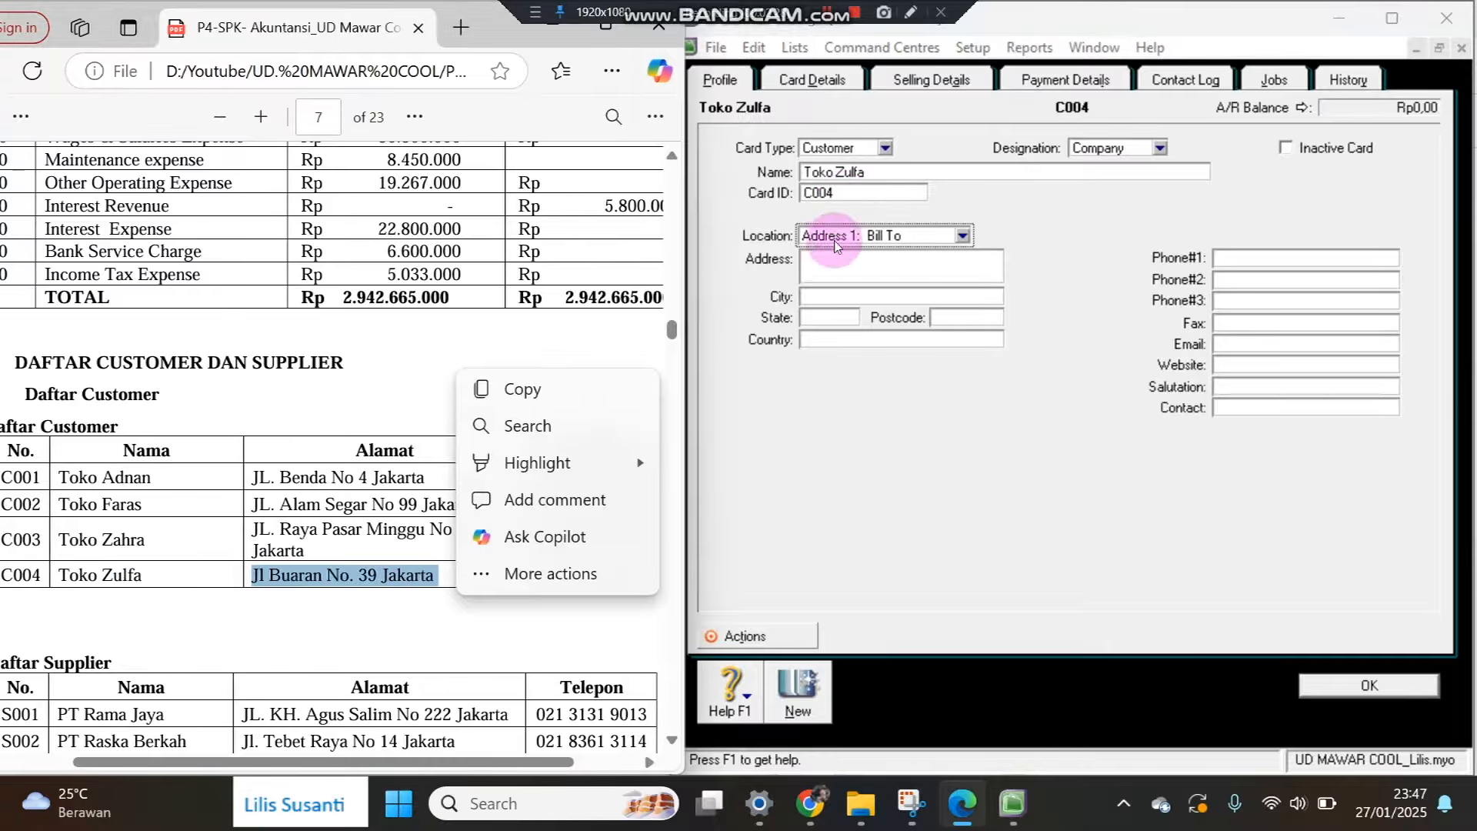
left_click(831, 266)
key("ctrl+v")
left_click_drag(537, 575, 651, 576)
left_click(1242, 261)
key("ctrl+v")
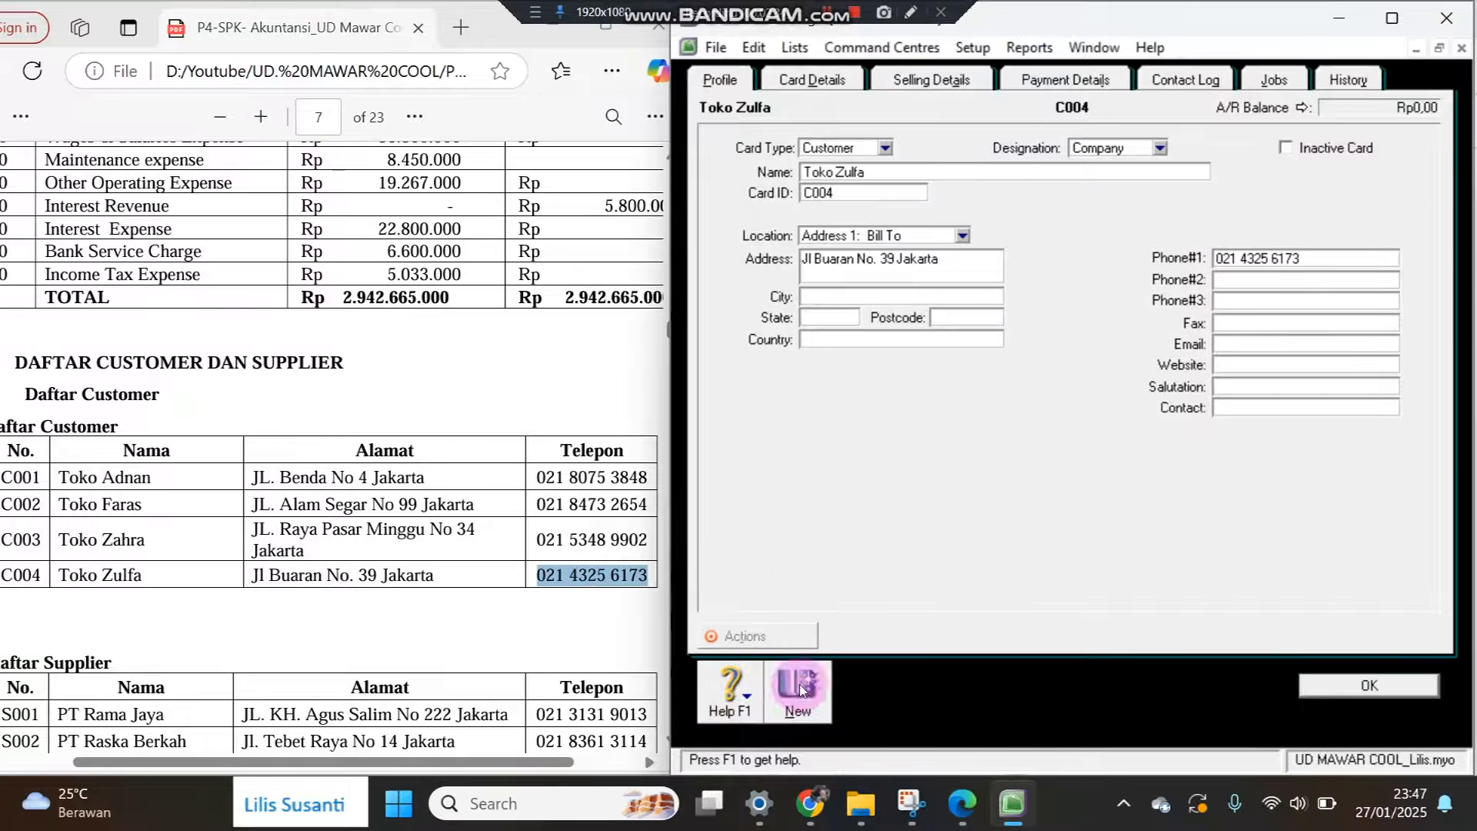
Start a new card of type Supplier with the name PT Rama Jaya and its card ID from the PDF supplier list.
left_click(795, 693)
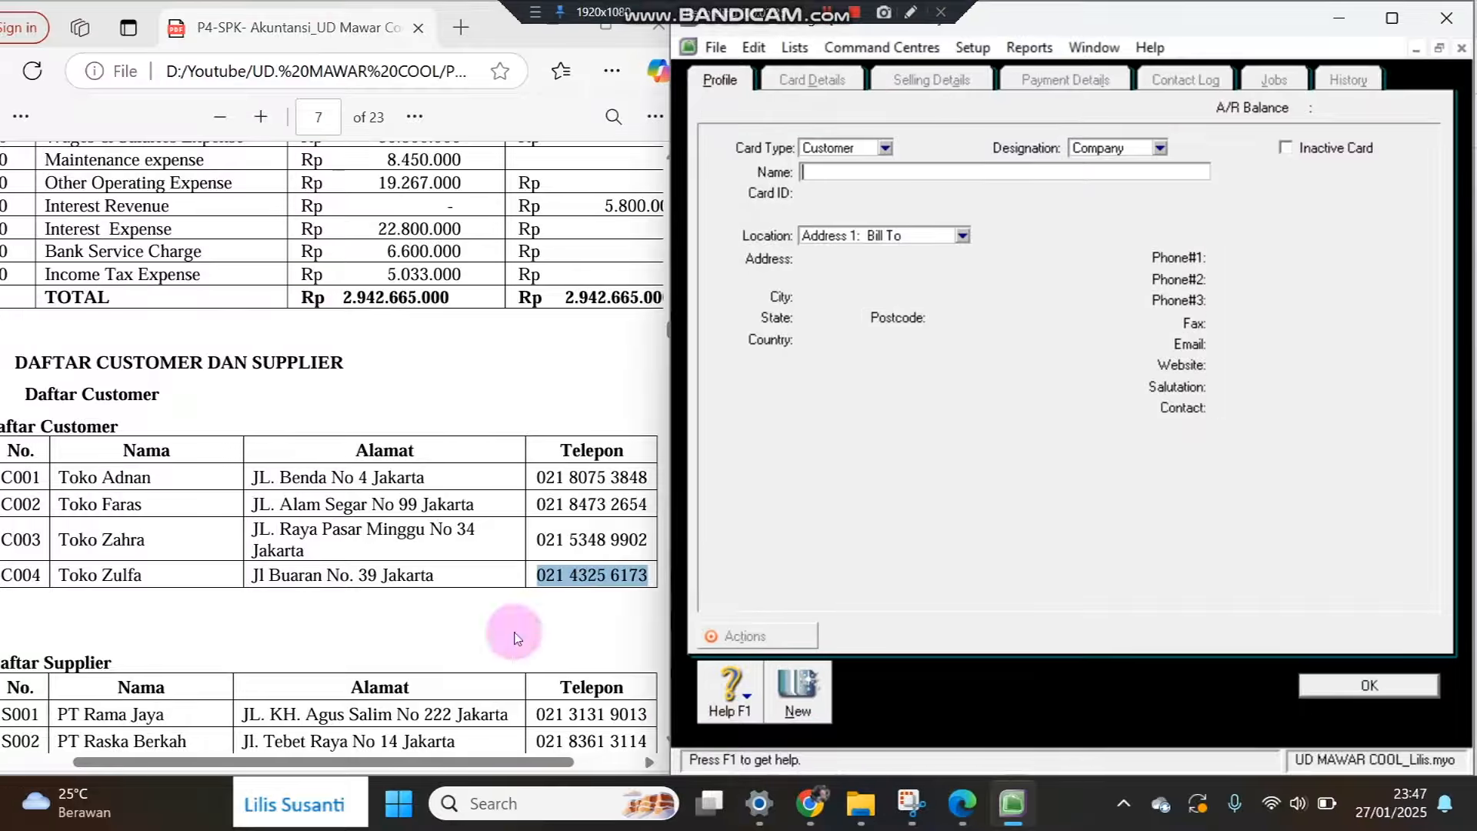
left_click(885, 146)
left_click(823, 176)
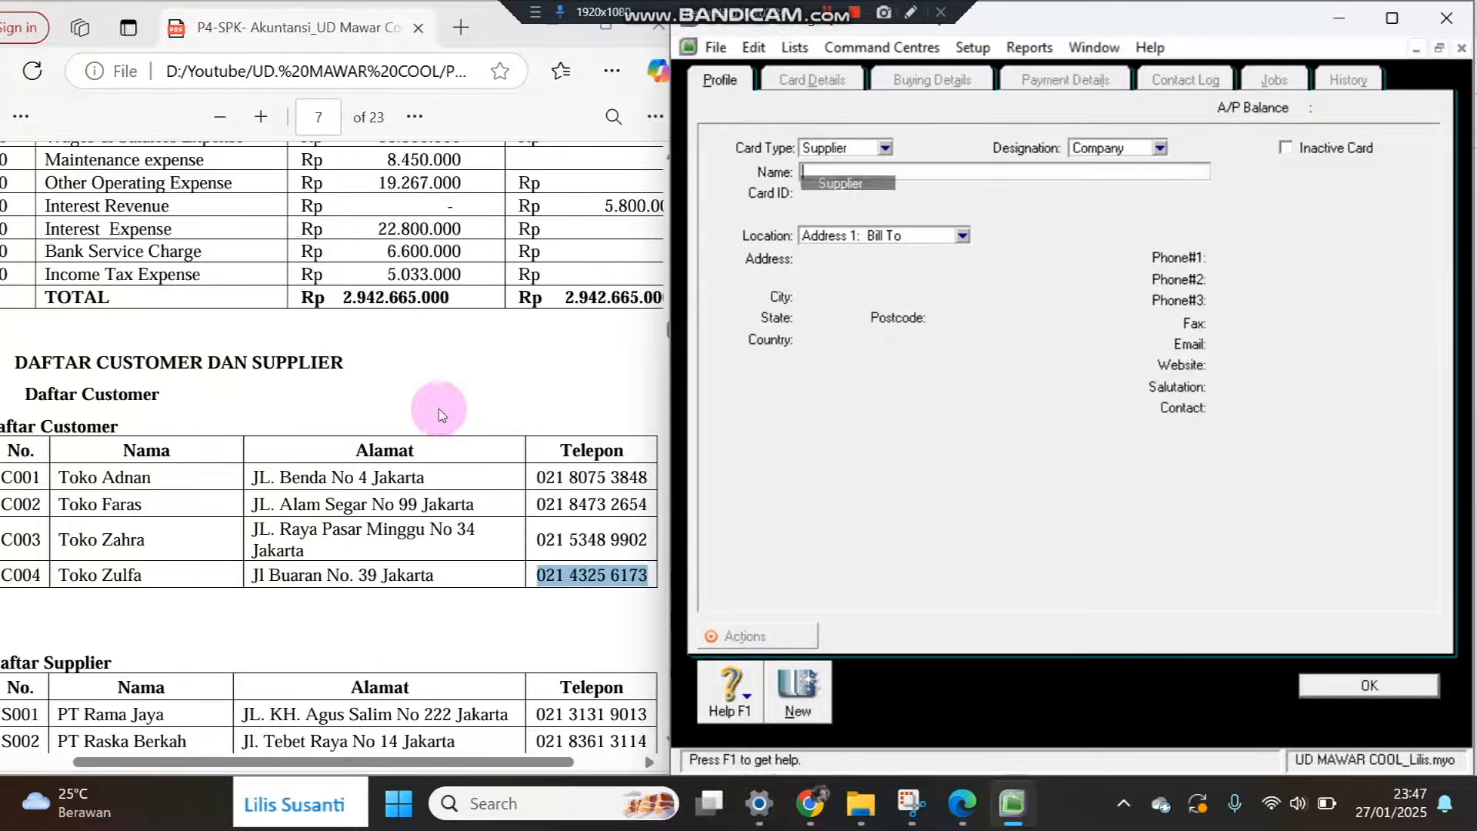
left_click(320, 625)
scroll(227, 711, "down", 2)
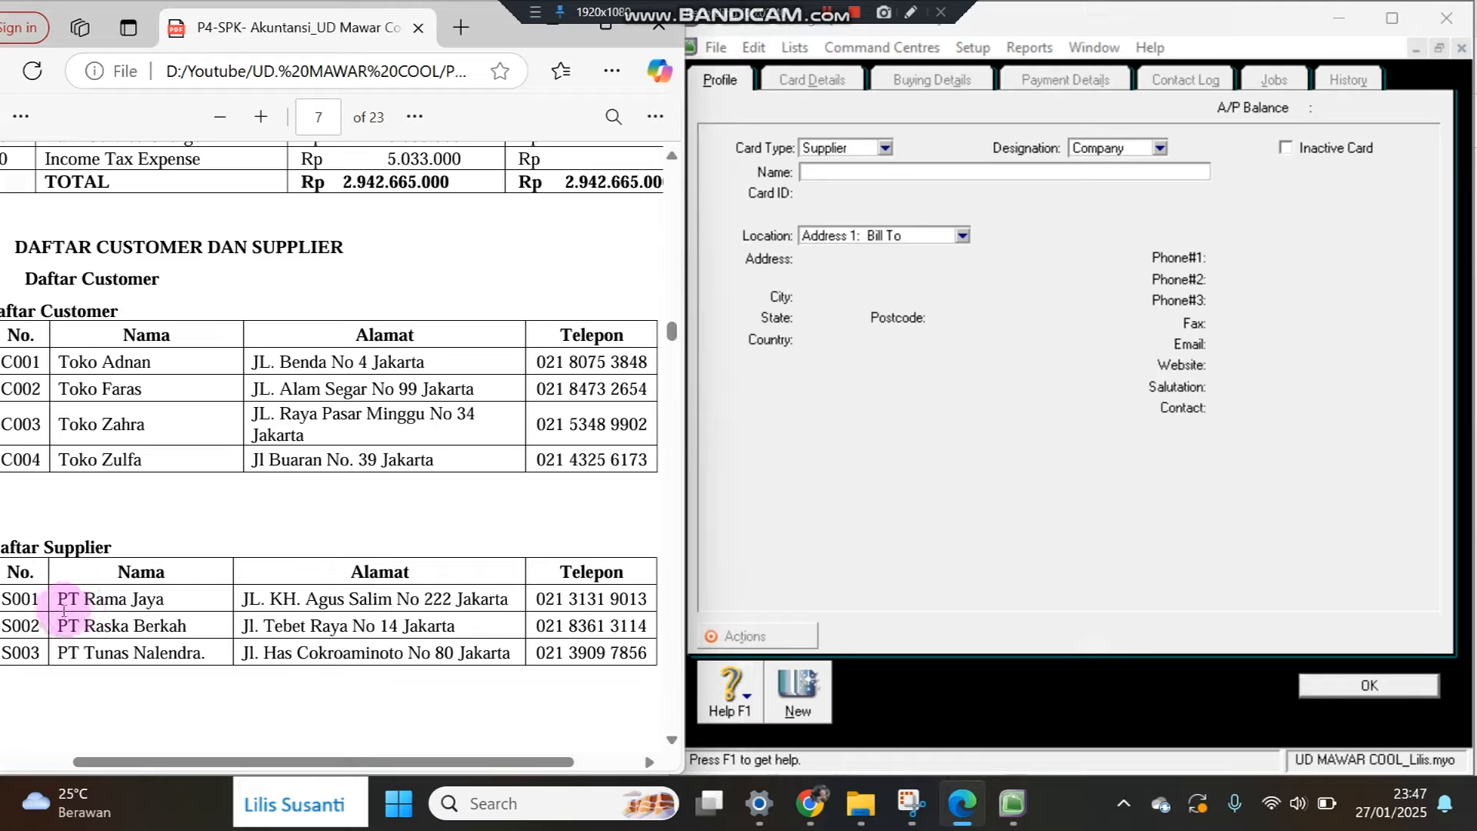
left_click_drag(60, 601, 174, 600)
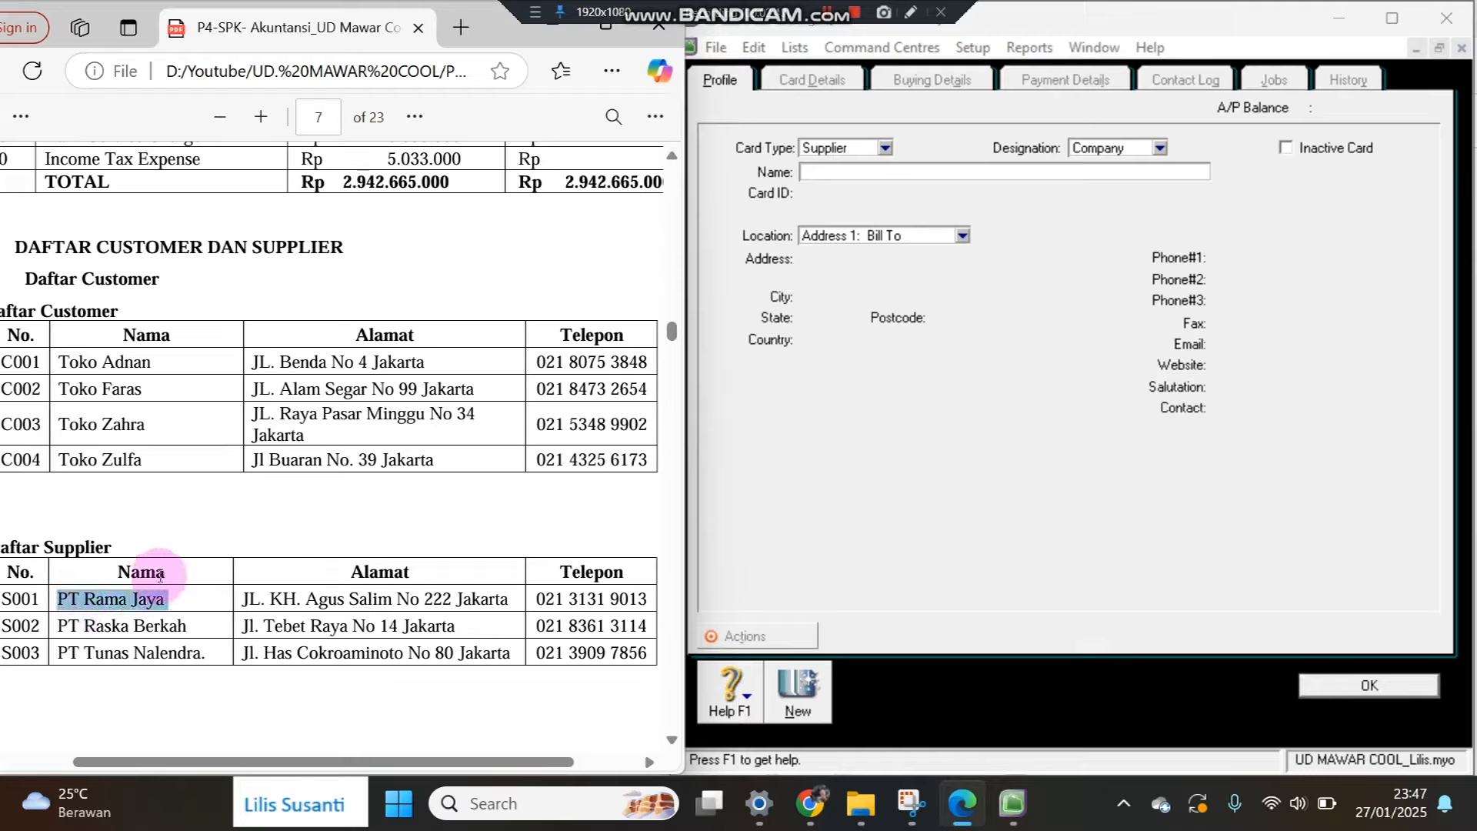
left_click(850, 171)
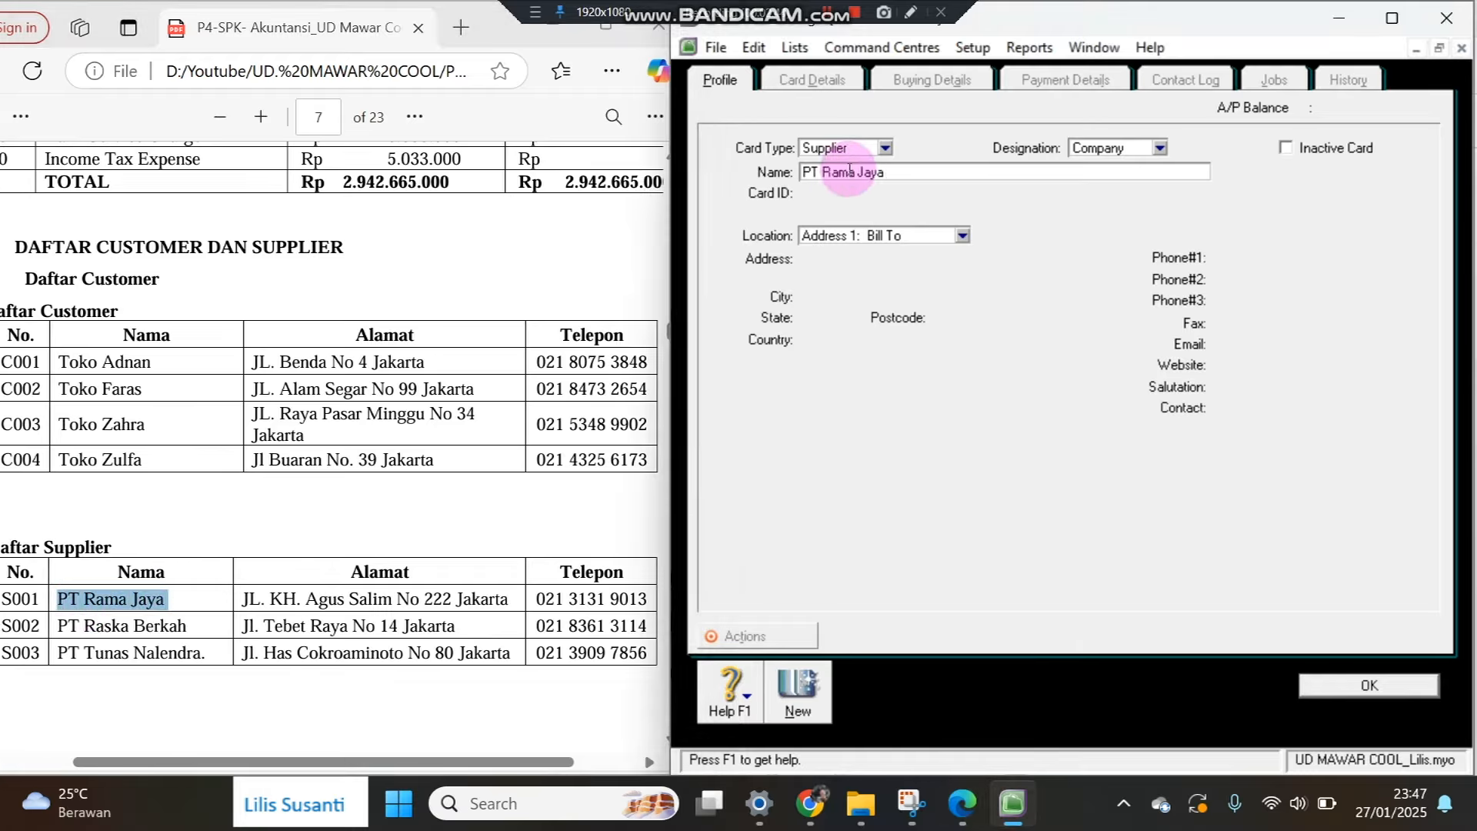
key("Tab")
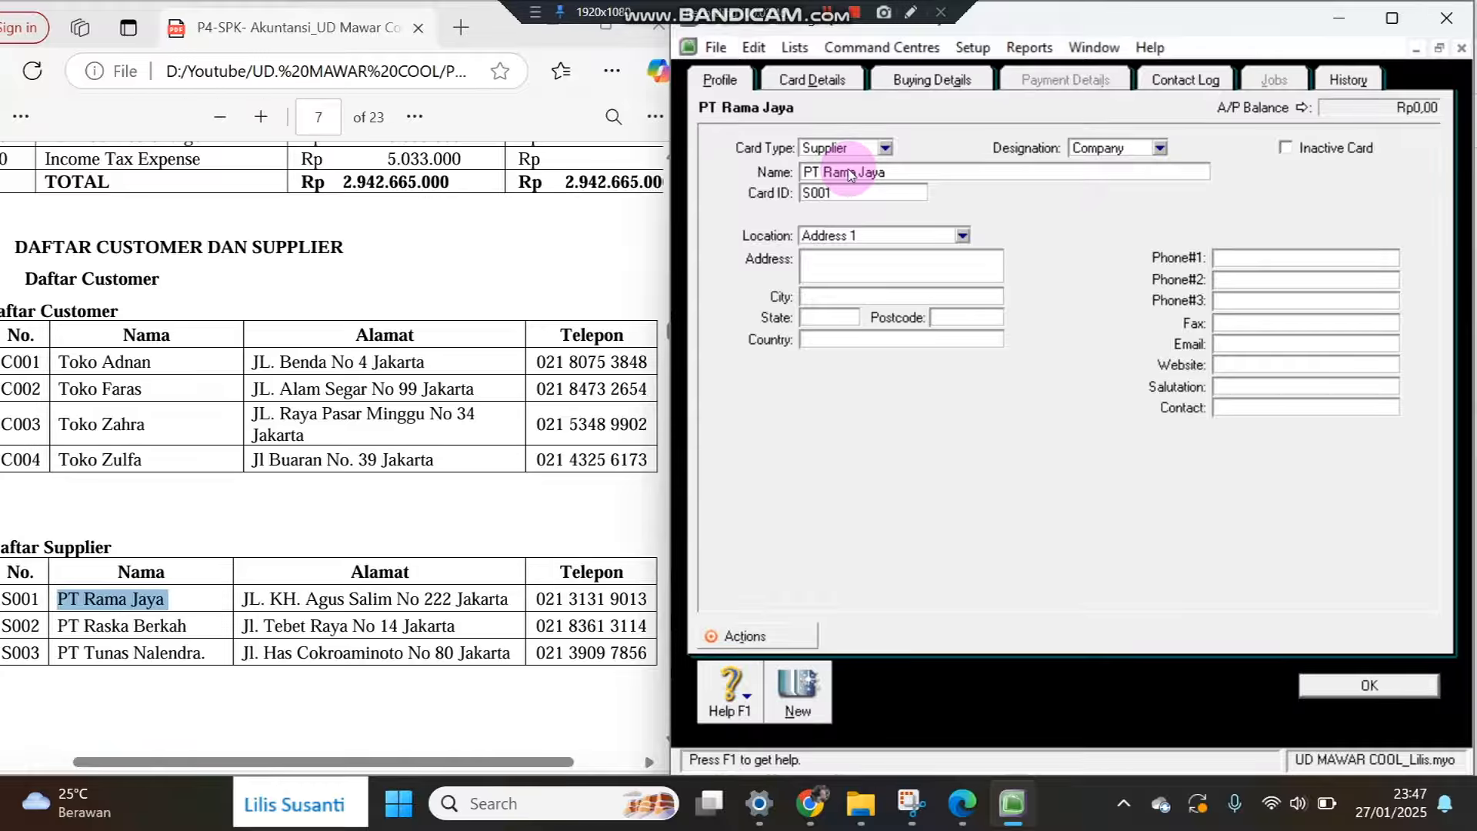
type("S001")
Copy PT Rama Jaya's address and phone number from the PDF supplier list into its card's Address and Phone#1.
left_click_drag(248, 599, 508, 599)
right_click(508, 599)
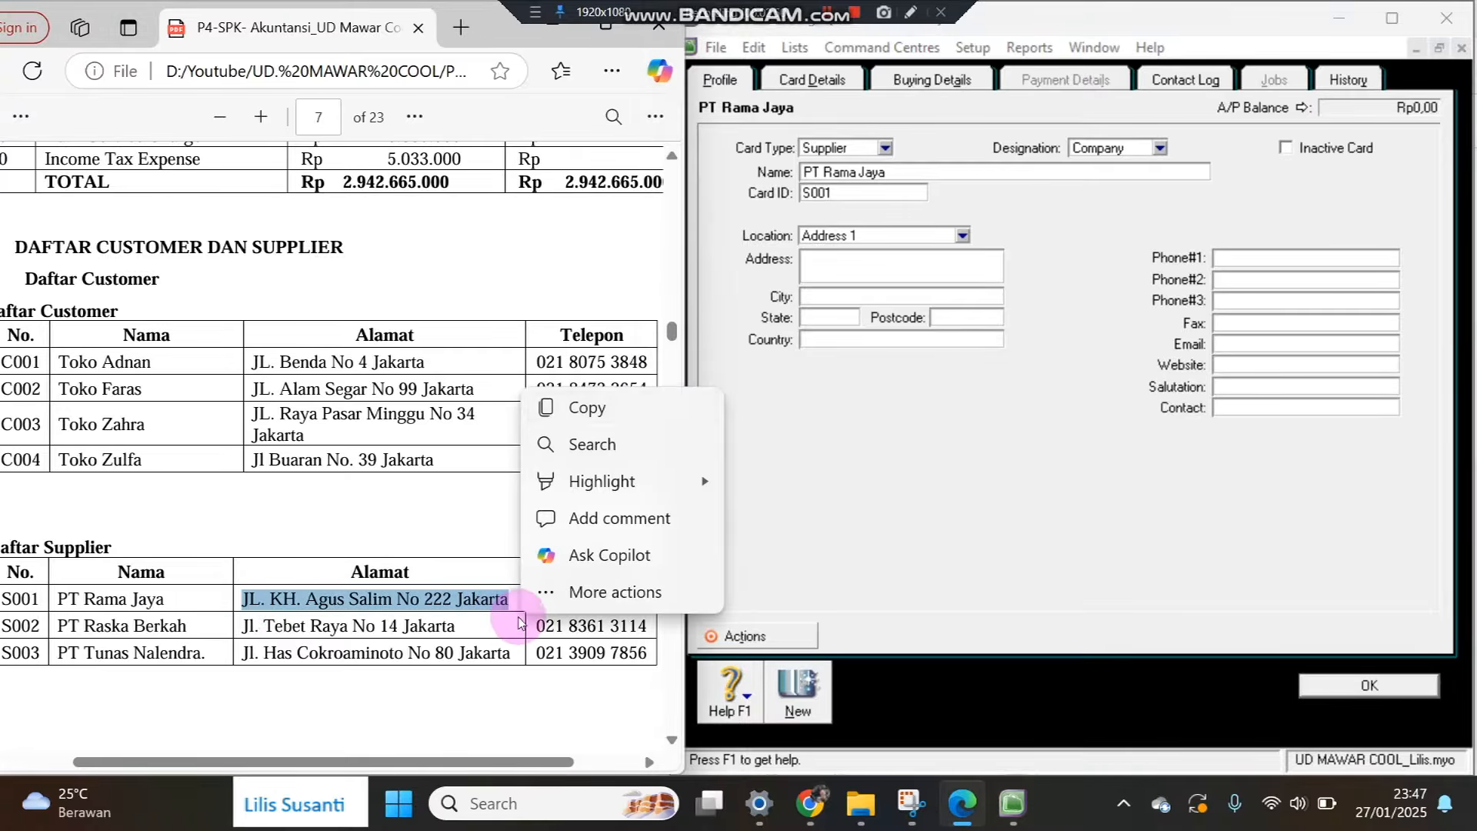
left_click(841, 263)
key("ctrl+v")
left_click_drag(533, 604, 654, 612)
key("ctrl+c")
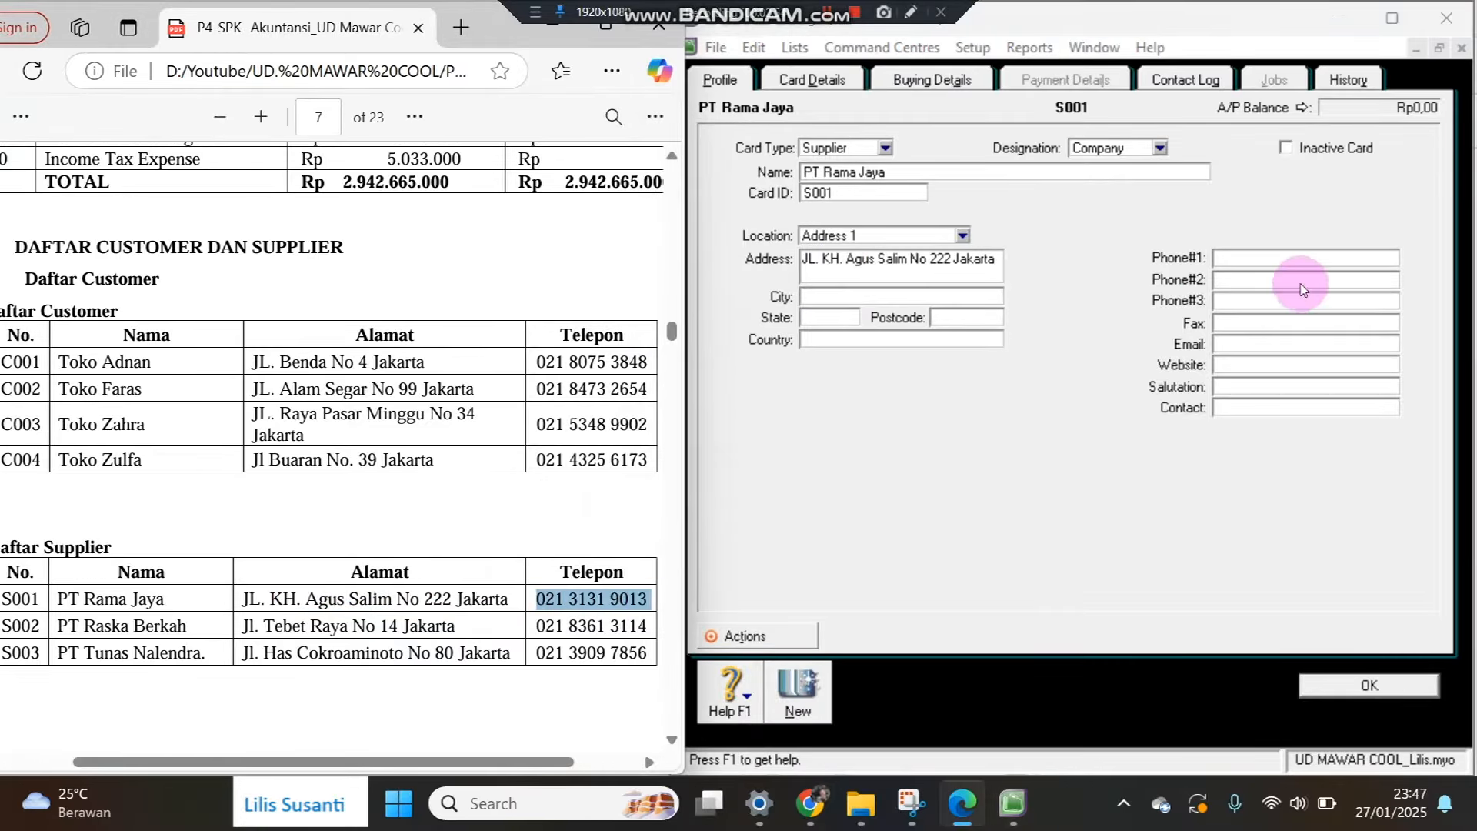
left_click(1273, 258)
key("ctrl+v")
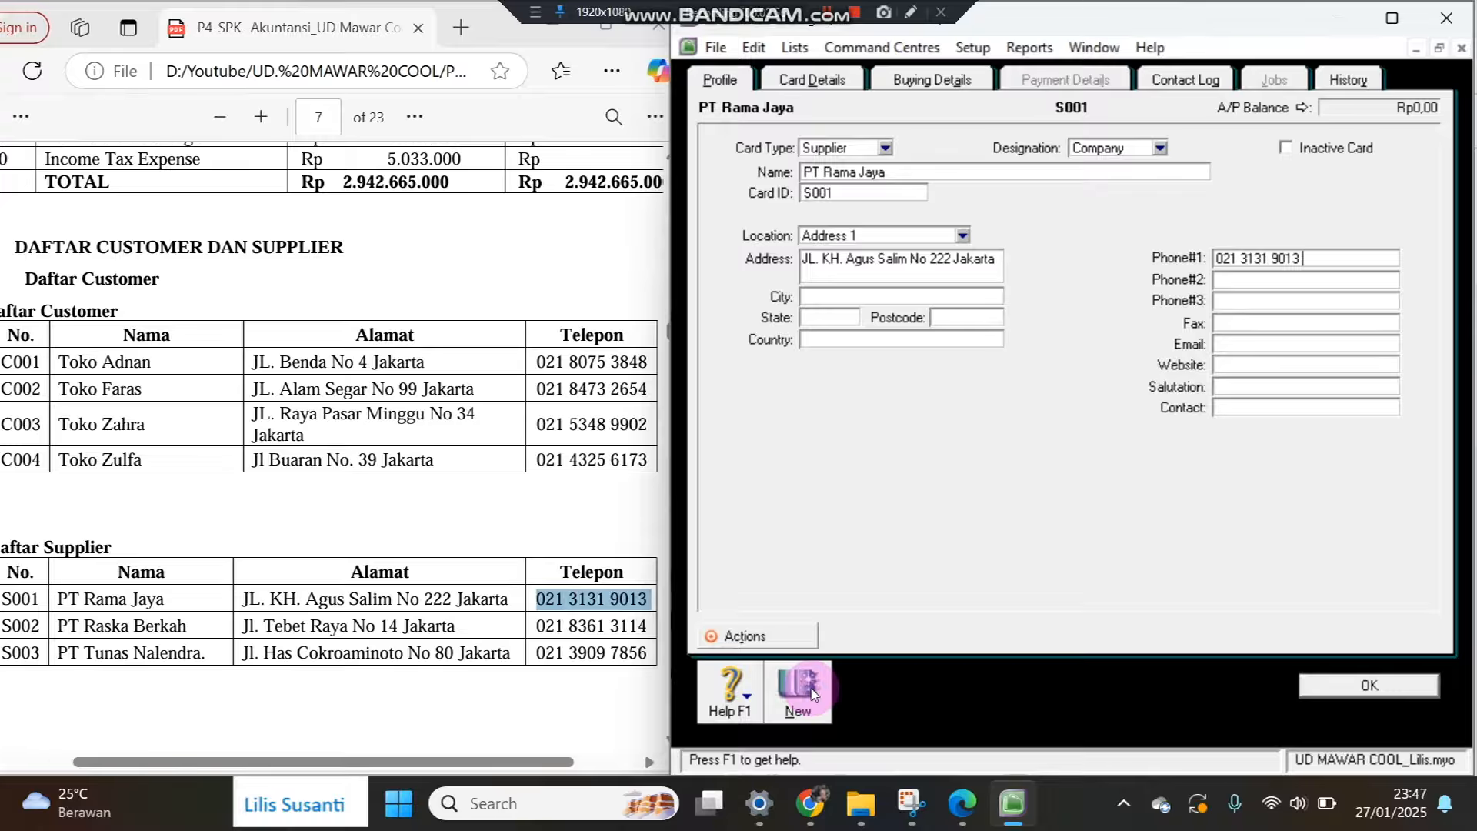
Set PT Rama Jaya's buying terms to payment In a Given # of Days with 30 balance due days.
left_click(954, 80)
left_click(926, 399)
left_click(947, 448)
left_click(891, 439)
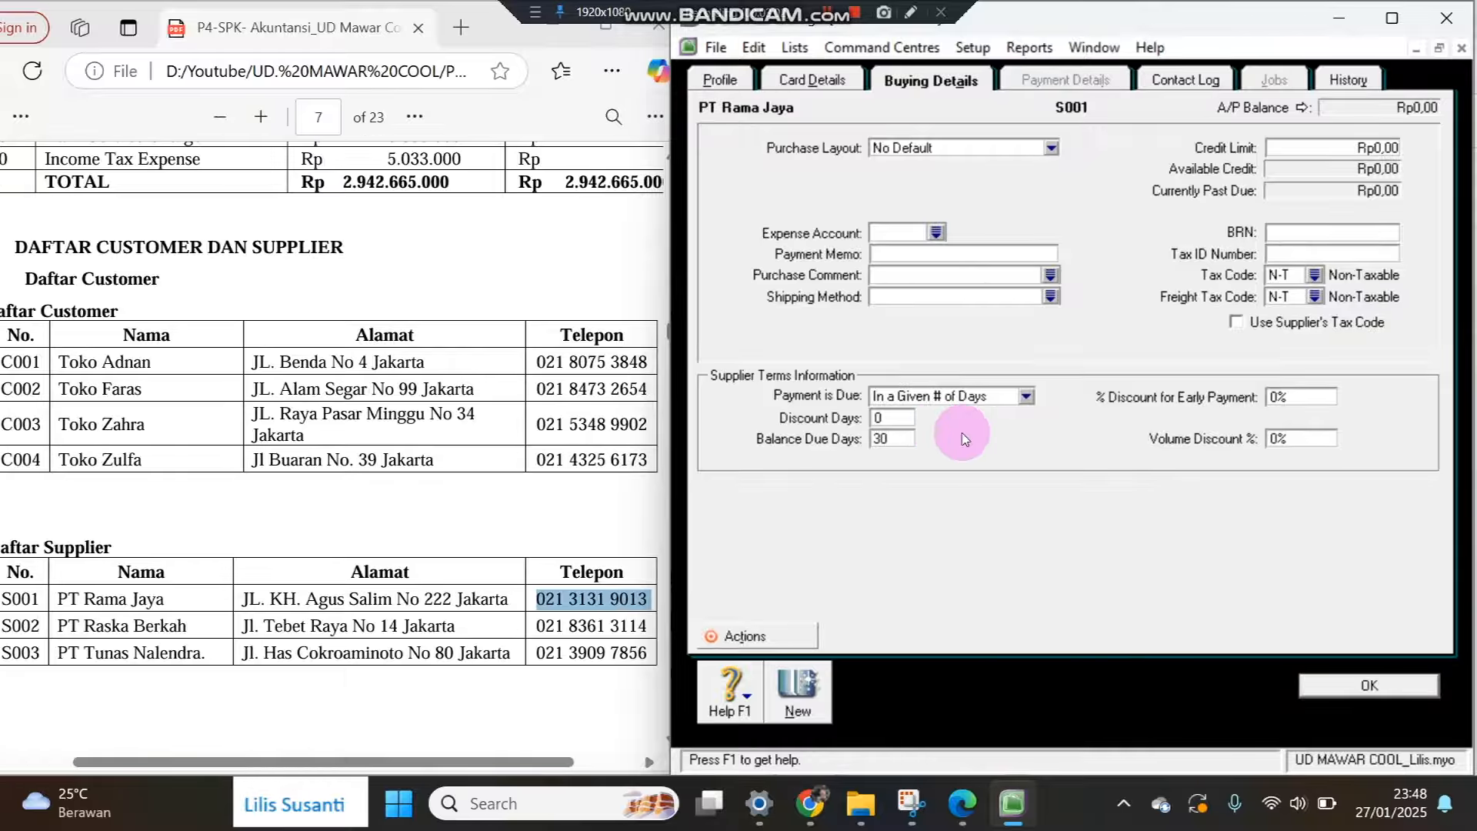
Create the next supplier card with the name PT Raska Berkah and its card ID from the PDF list.
left_click(808, 698)
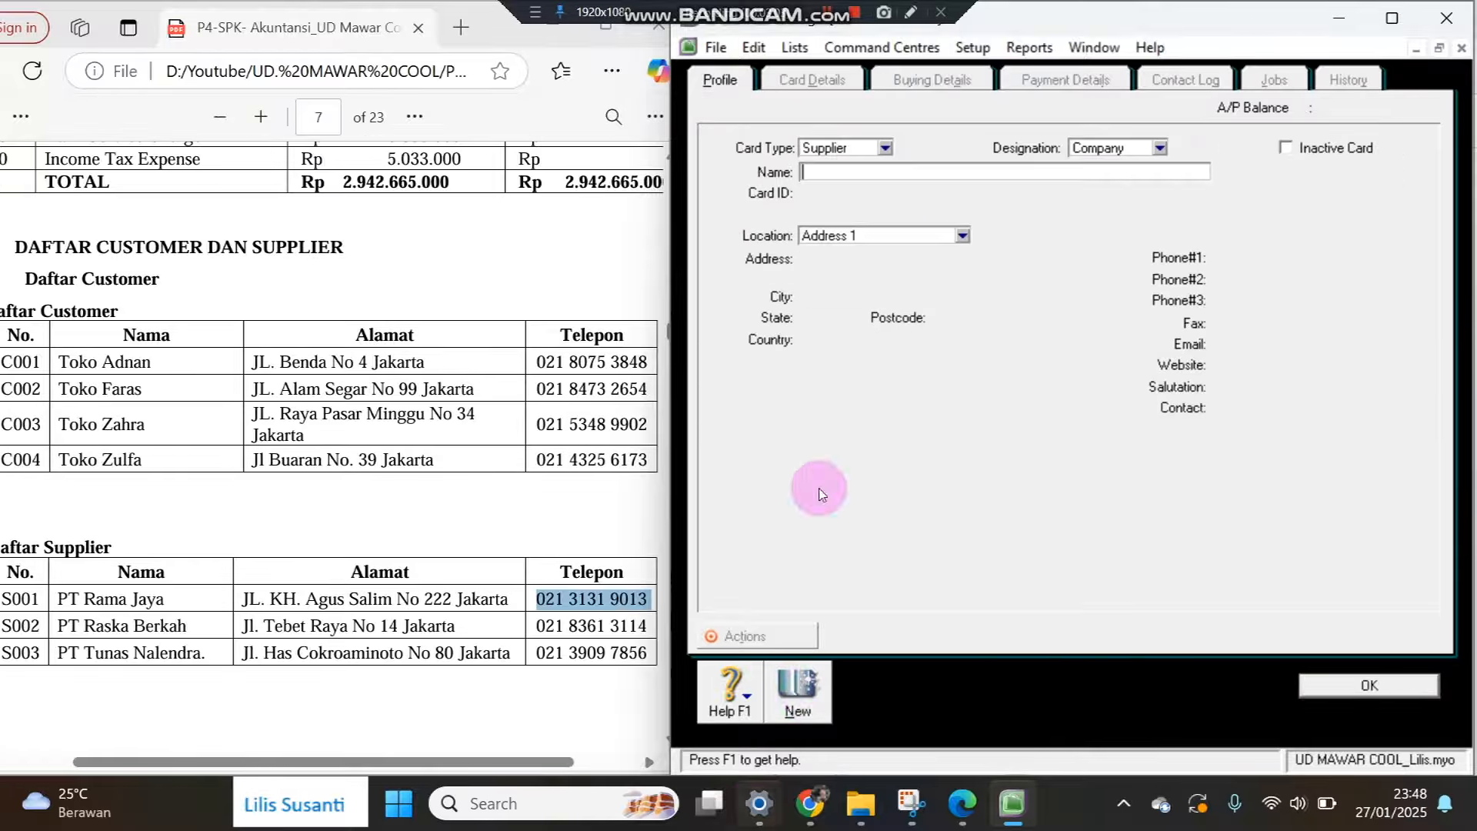
left_click(74, 629)
left_click_drag(73, 630, 189, 626)
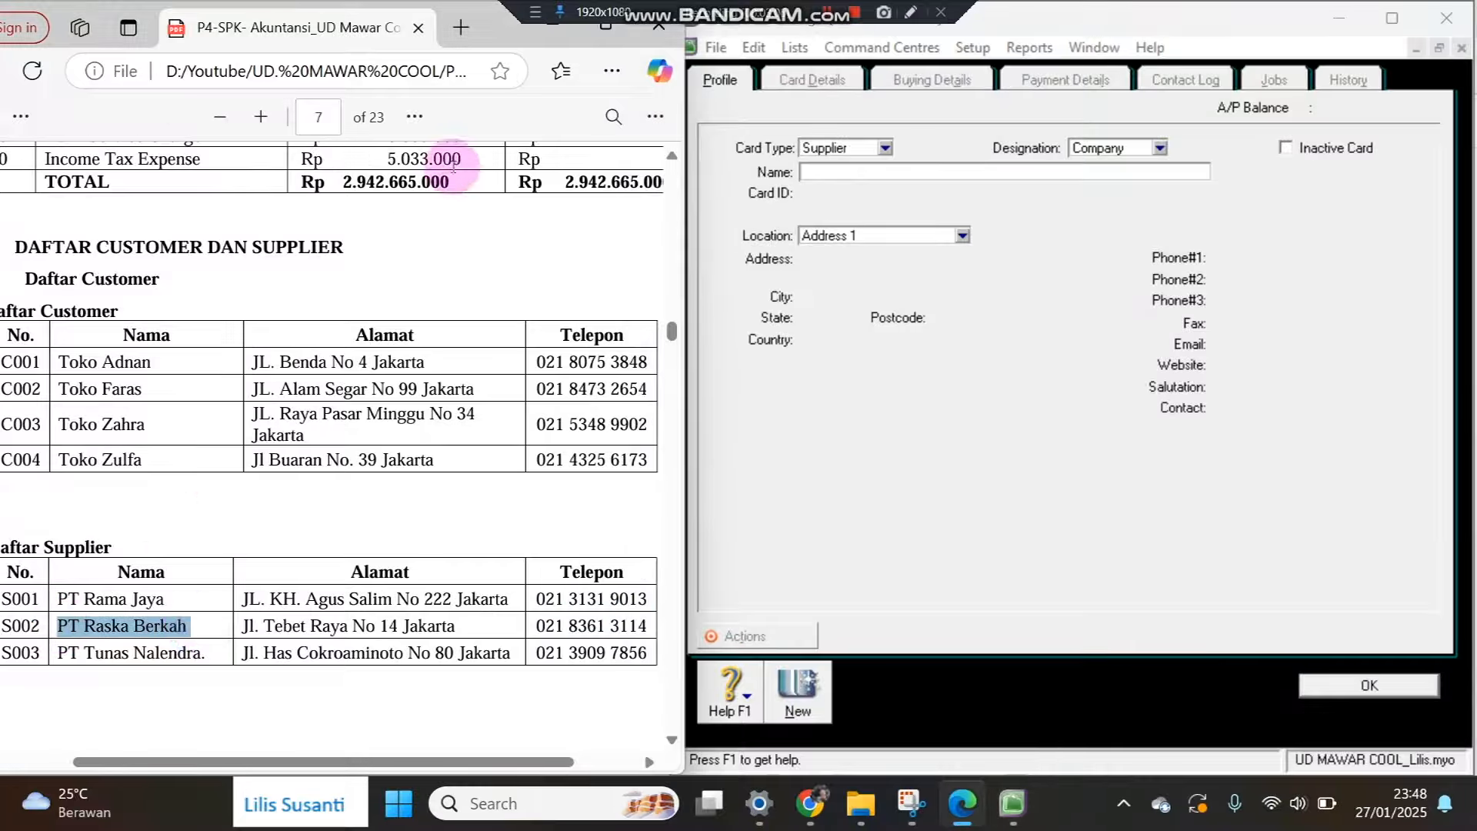
left_click(850, 174)
key("Tab")
type("S")
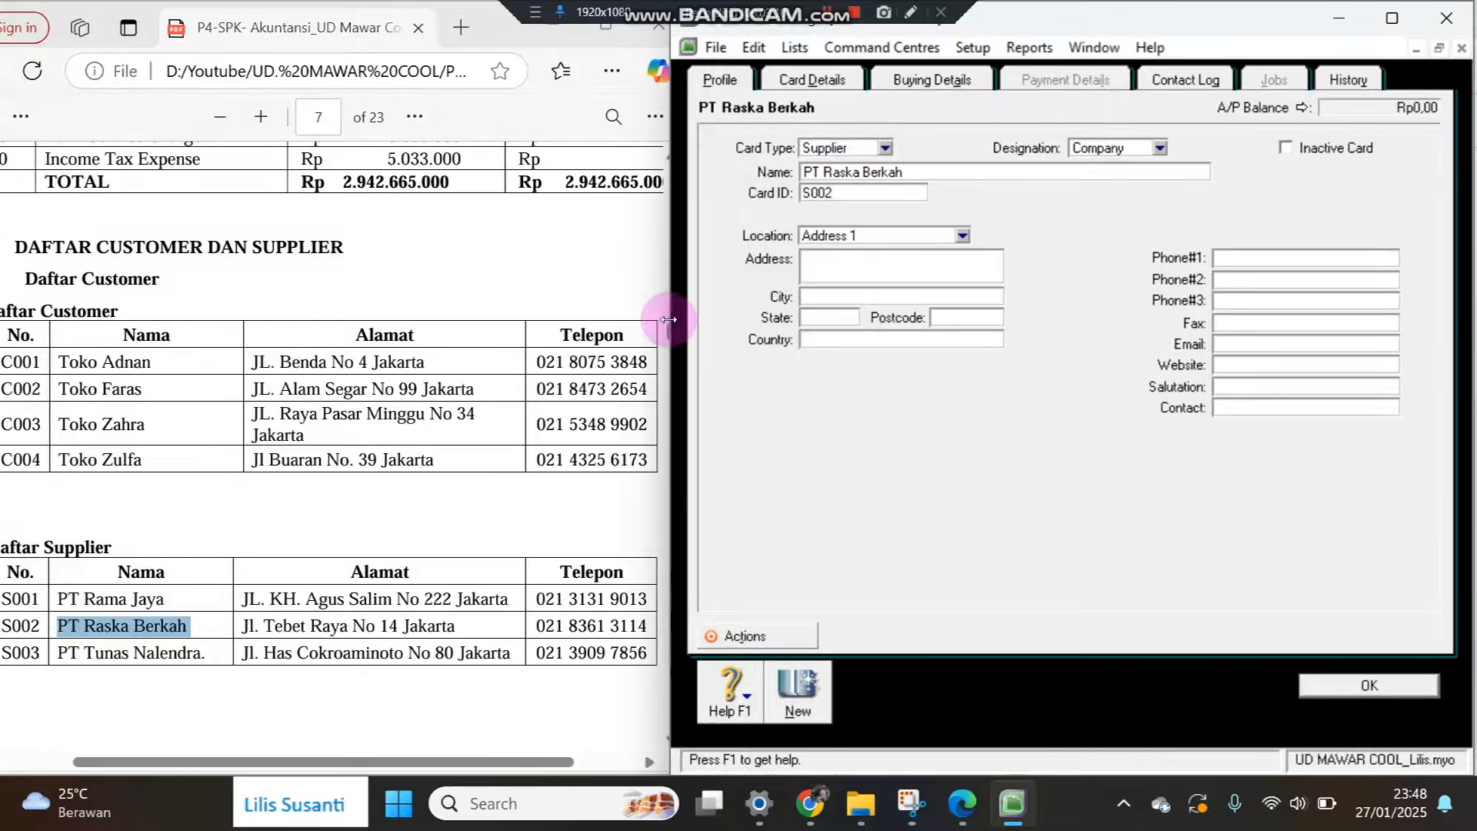
Copy PT Raska Berkah's address and phone number from the PDF supplier list into its card's Address and Phone#1.
left_click_drag(240, 626, 448, 627)
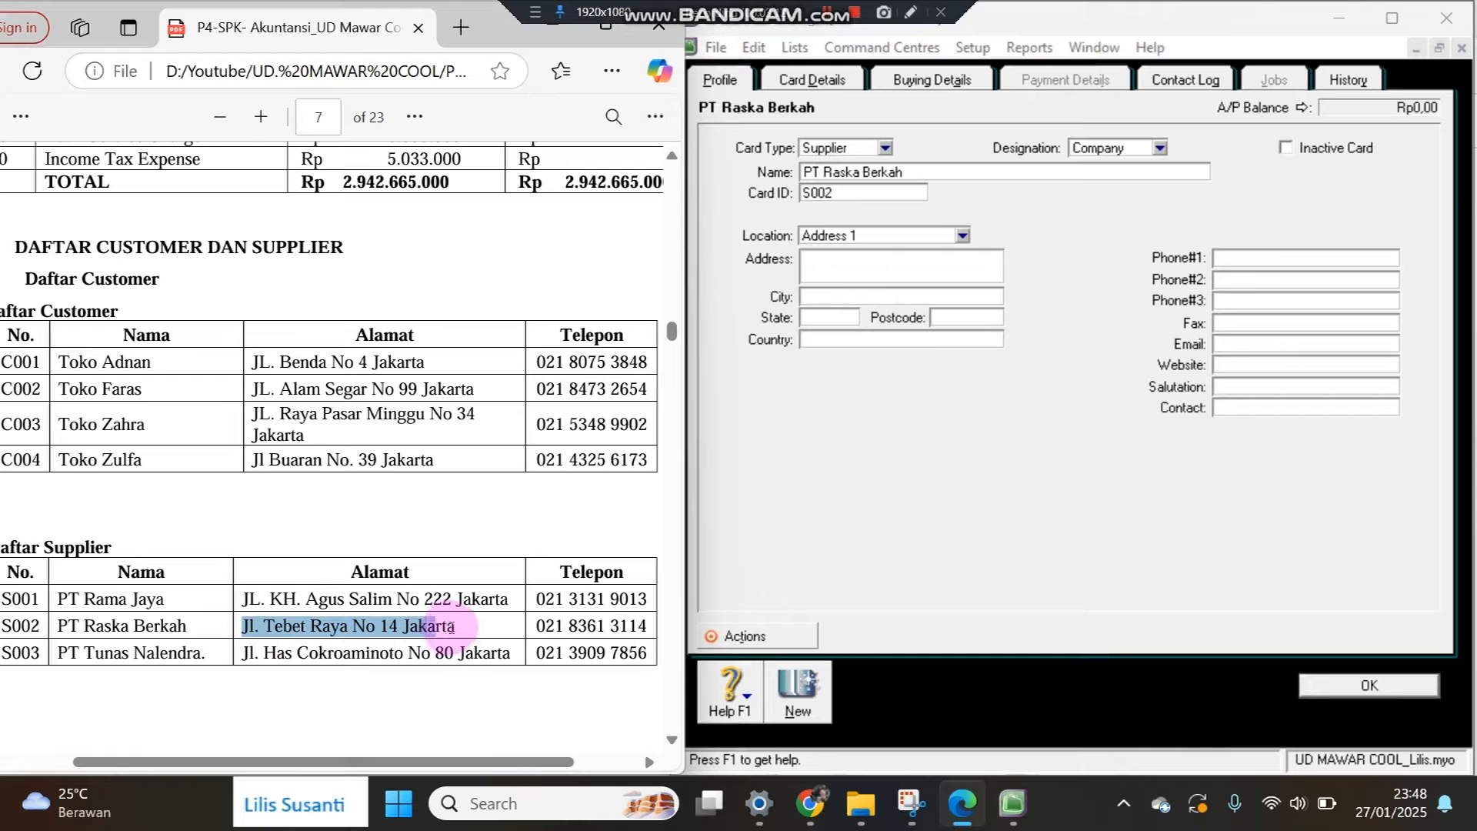
left_click(828, 261)
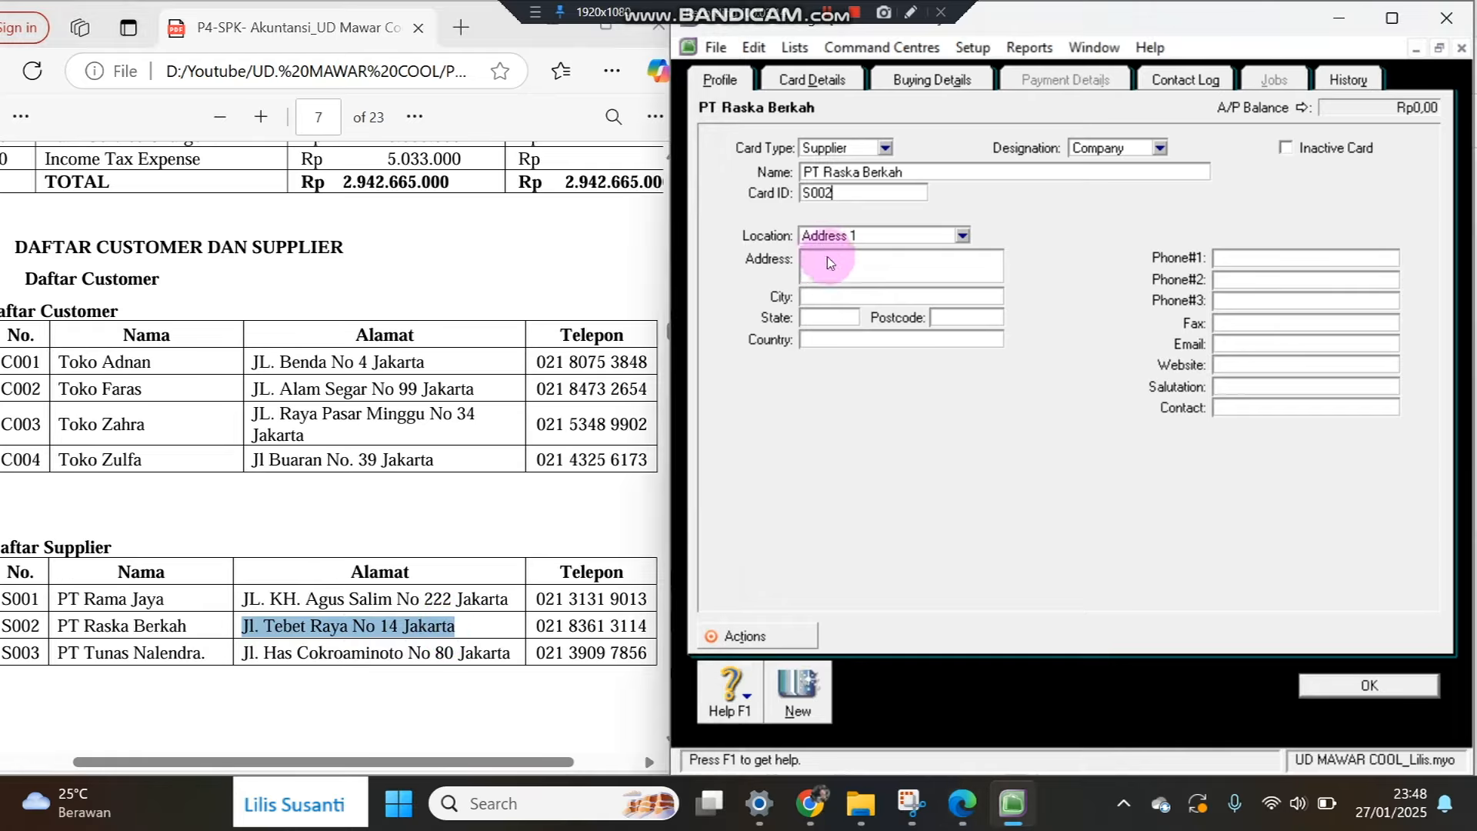
key("ctrl+v")
left_click_drag(532, 624, 668, 626)
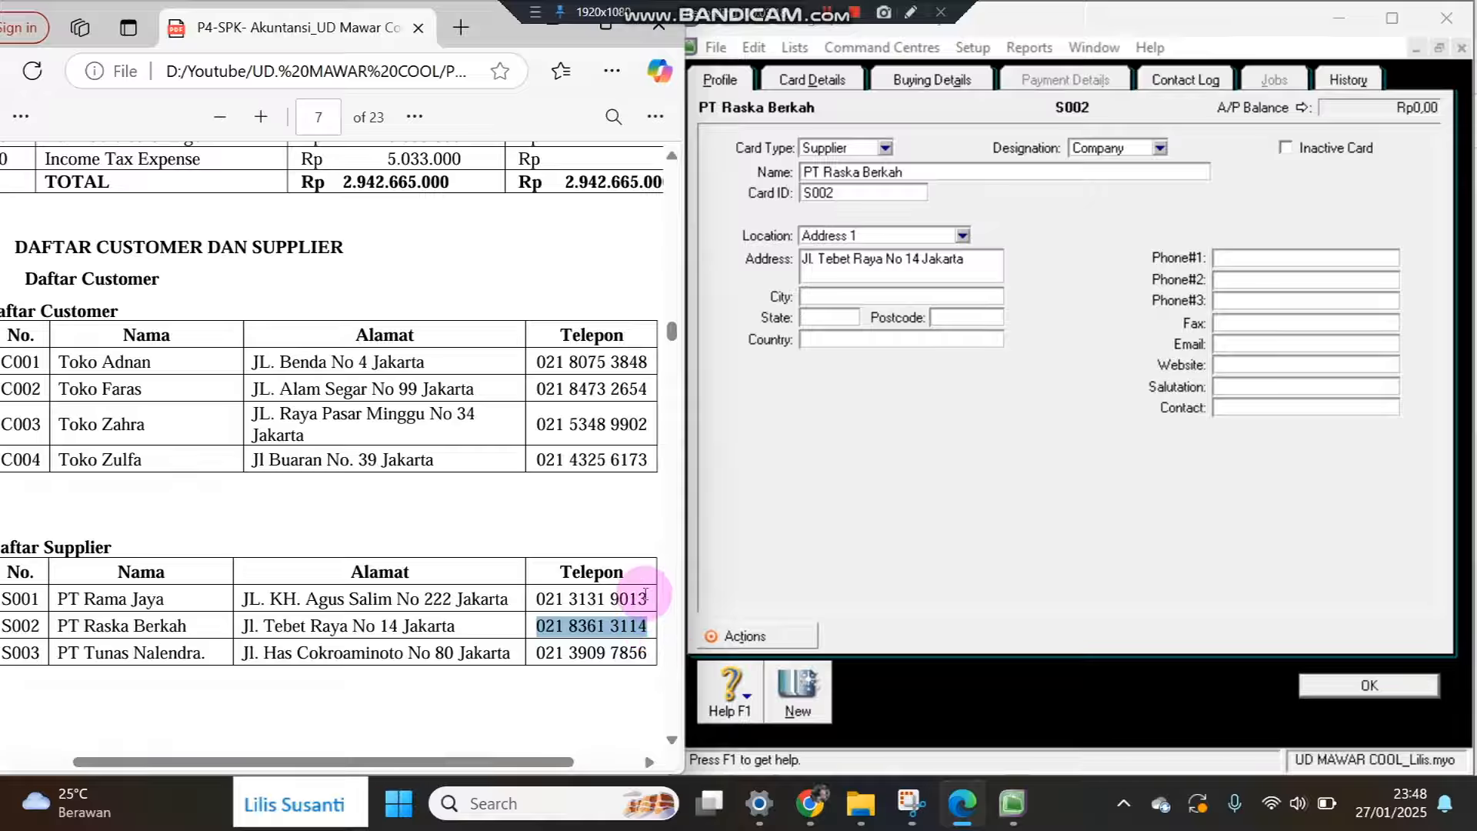
left_click(1258, 265)
key("ctrl+v")
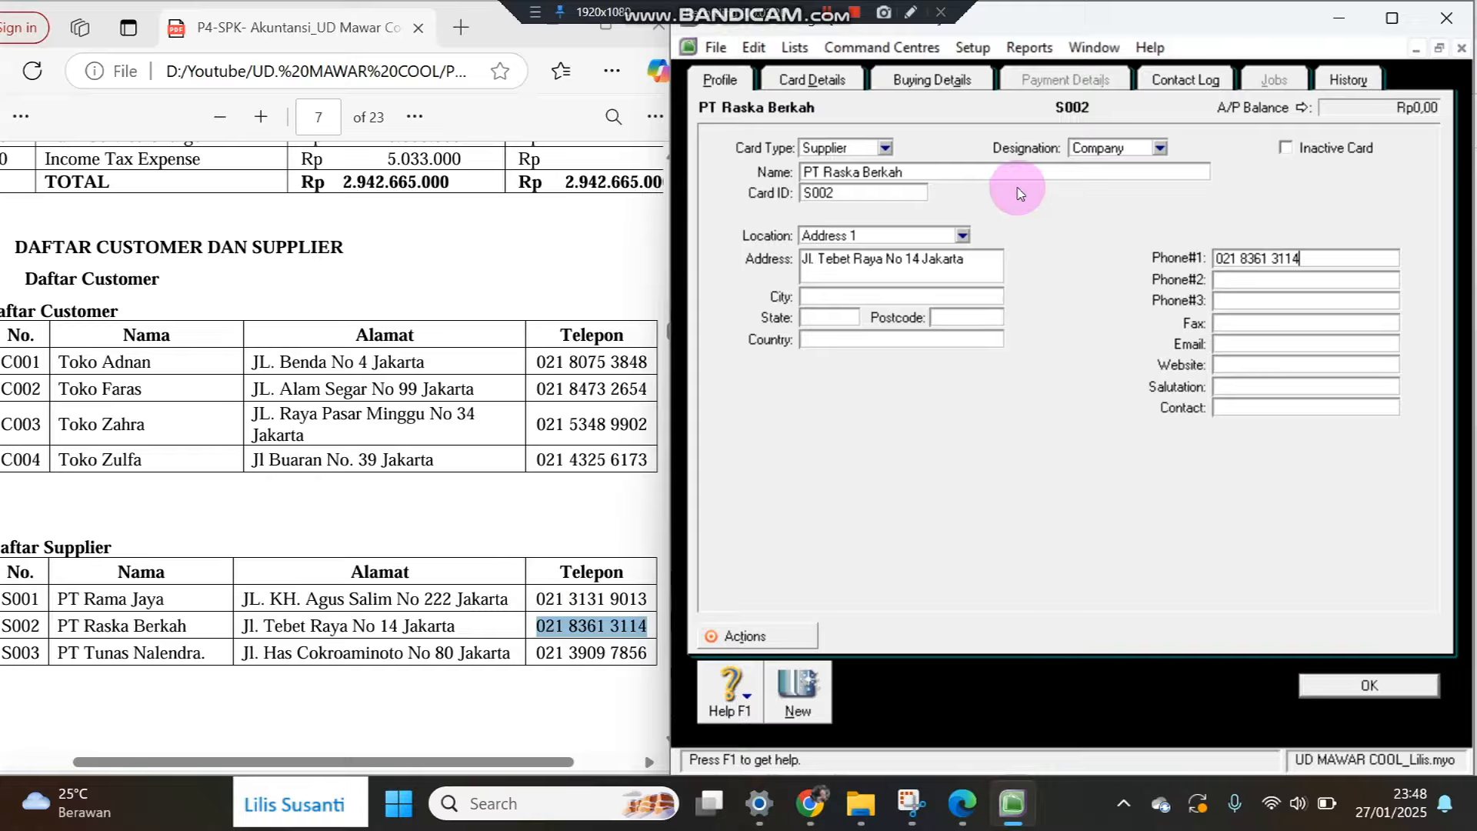
Set PT Raska Berkah's buying terms to payment In a Given # of Days with 30 balance due days.
left_click(904, 80)
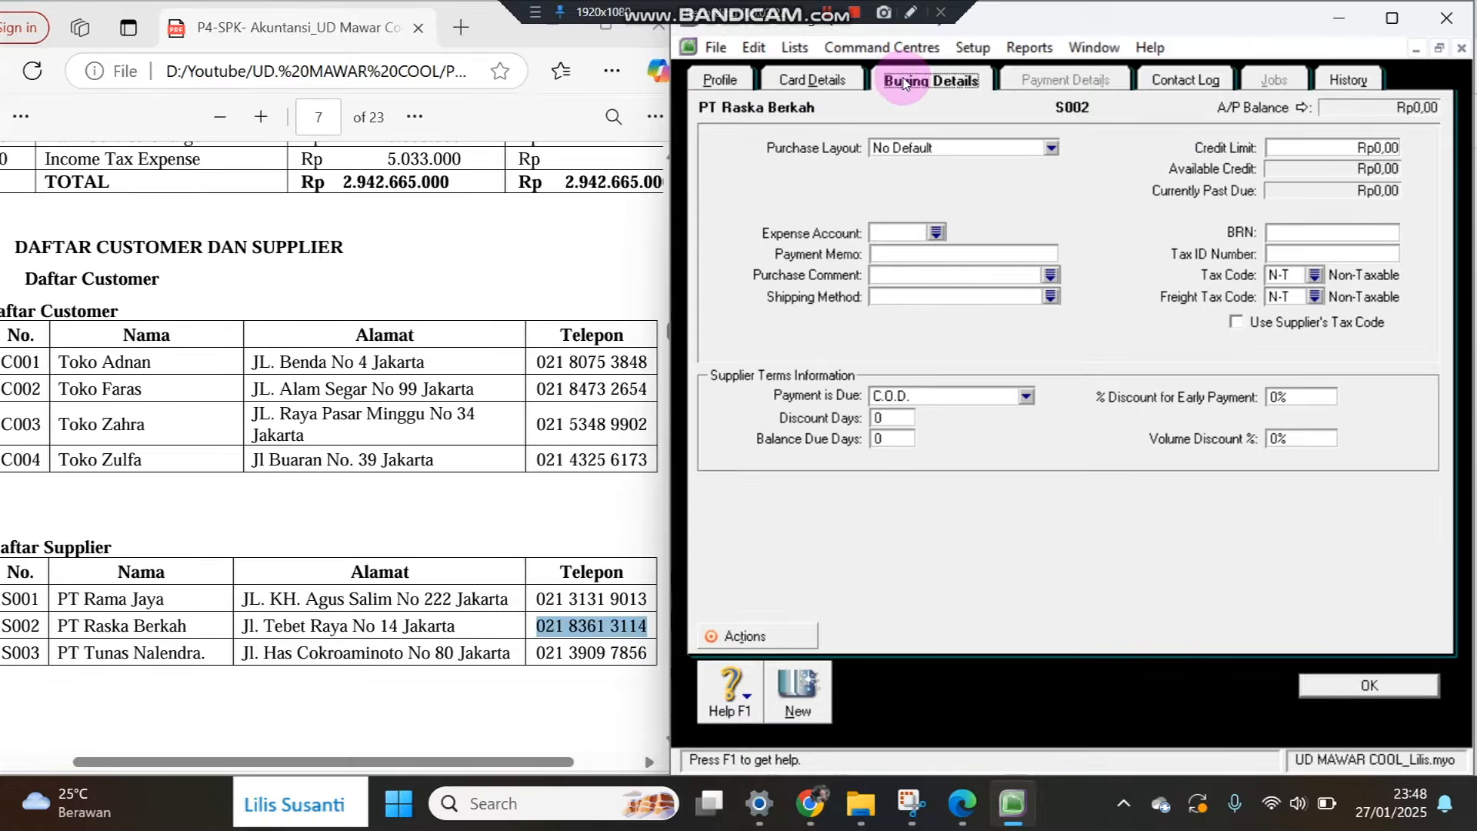
left_click(931, 395)
left_click(927, 449)
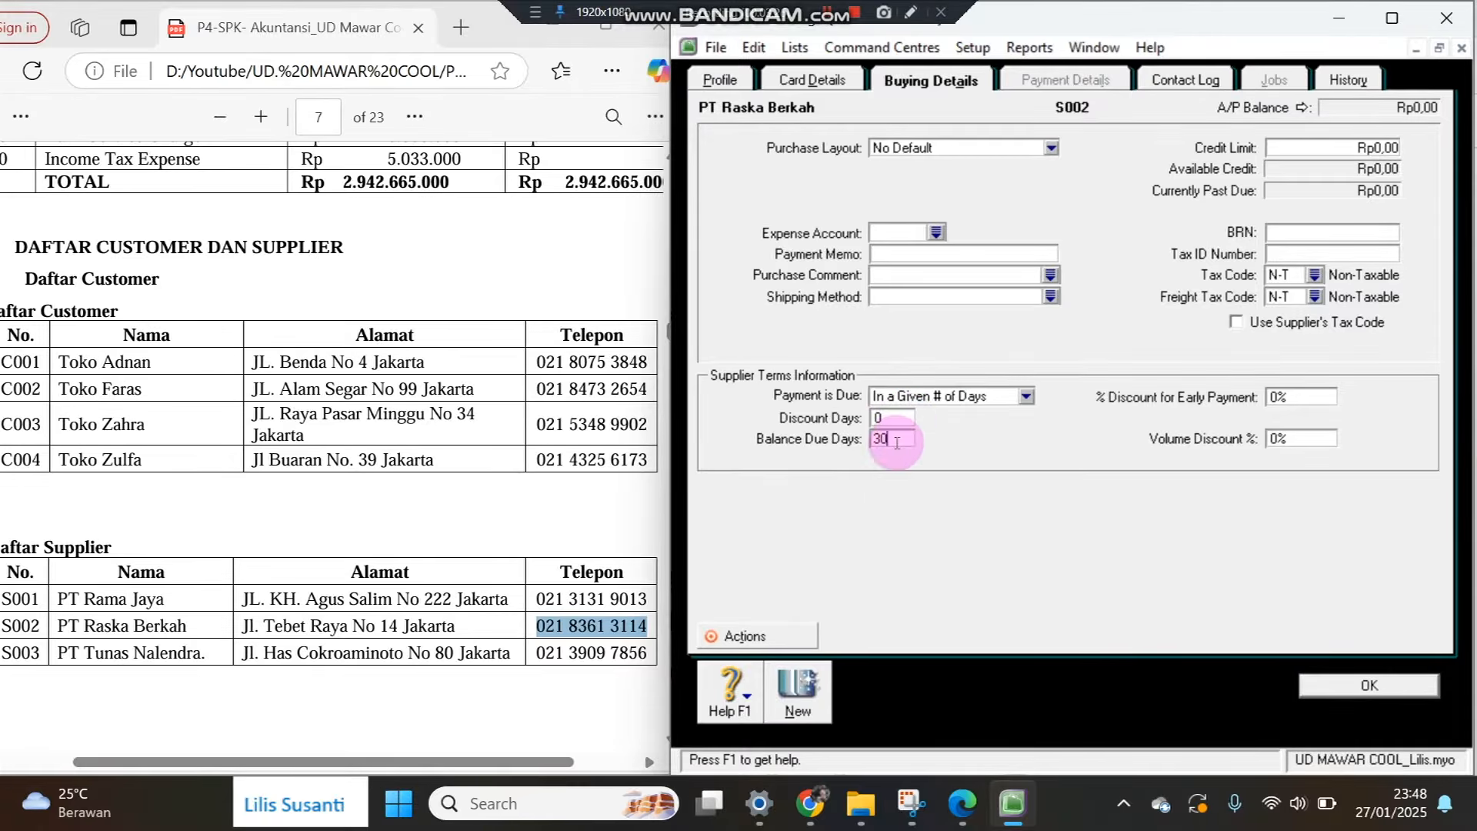
Create the next supplier card with the name PT Tunas Nalendra. and its card ID from the PDF list.
left_click(798, 689)
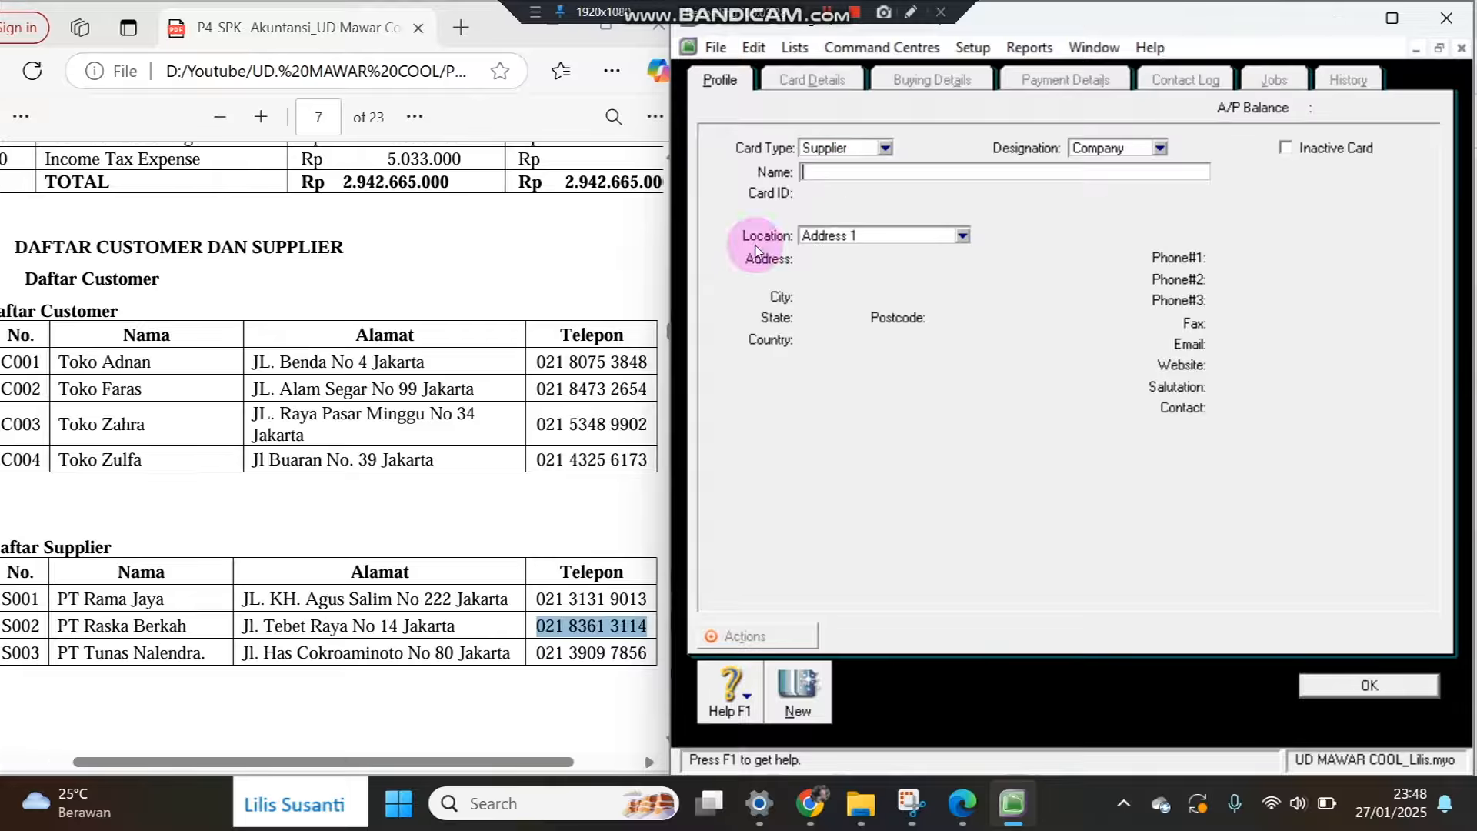
left_click(62, 653)
left_click_drag(61, 653, 193, 653)
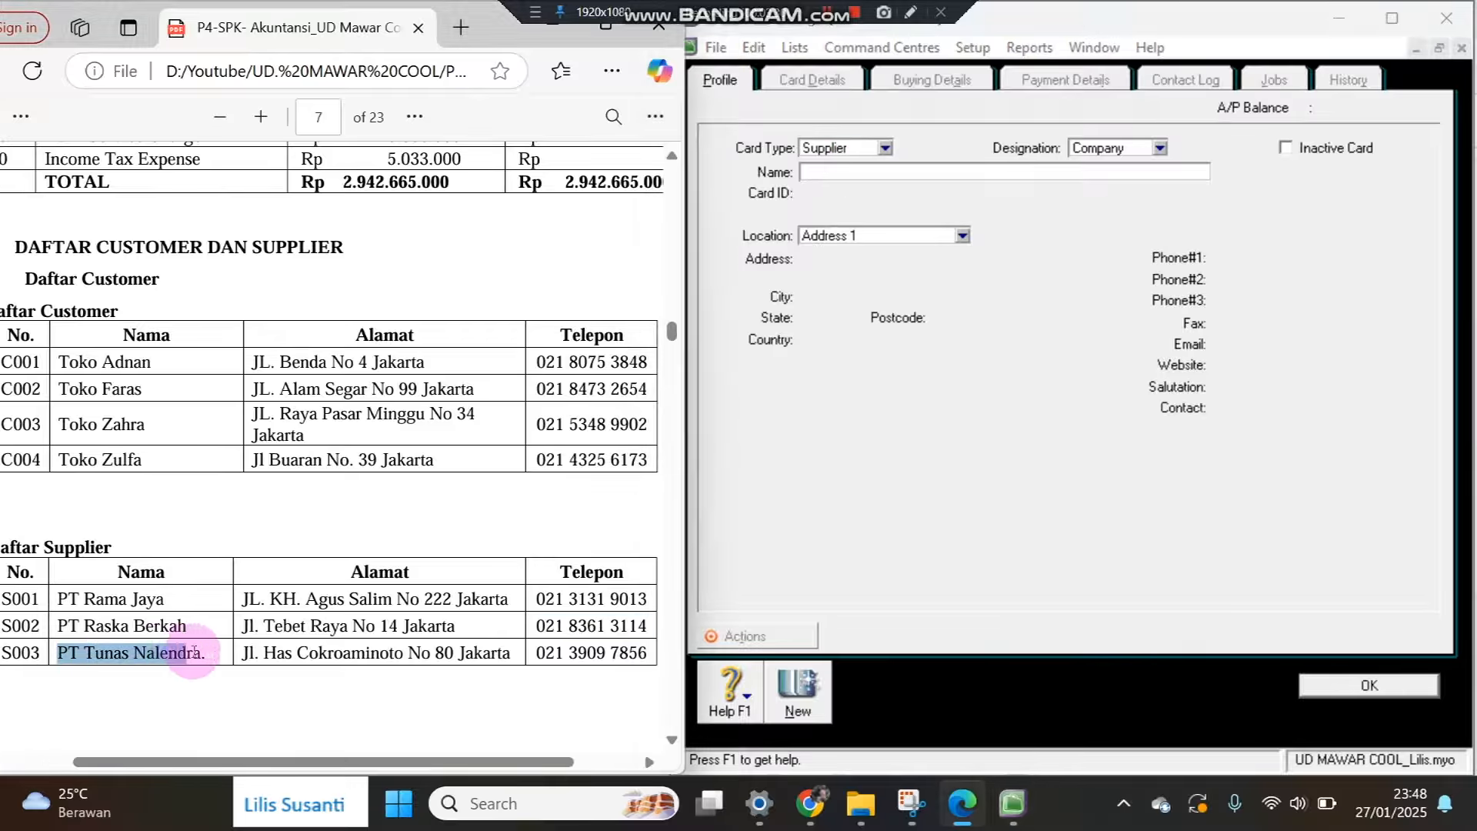
right_click(205, 656)
left_click(285, 454)
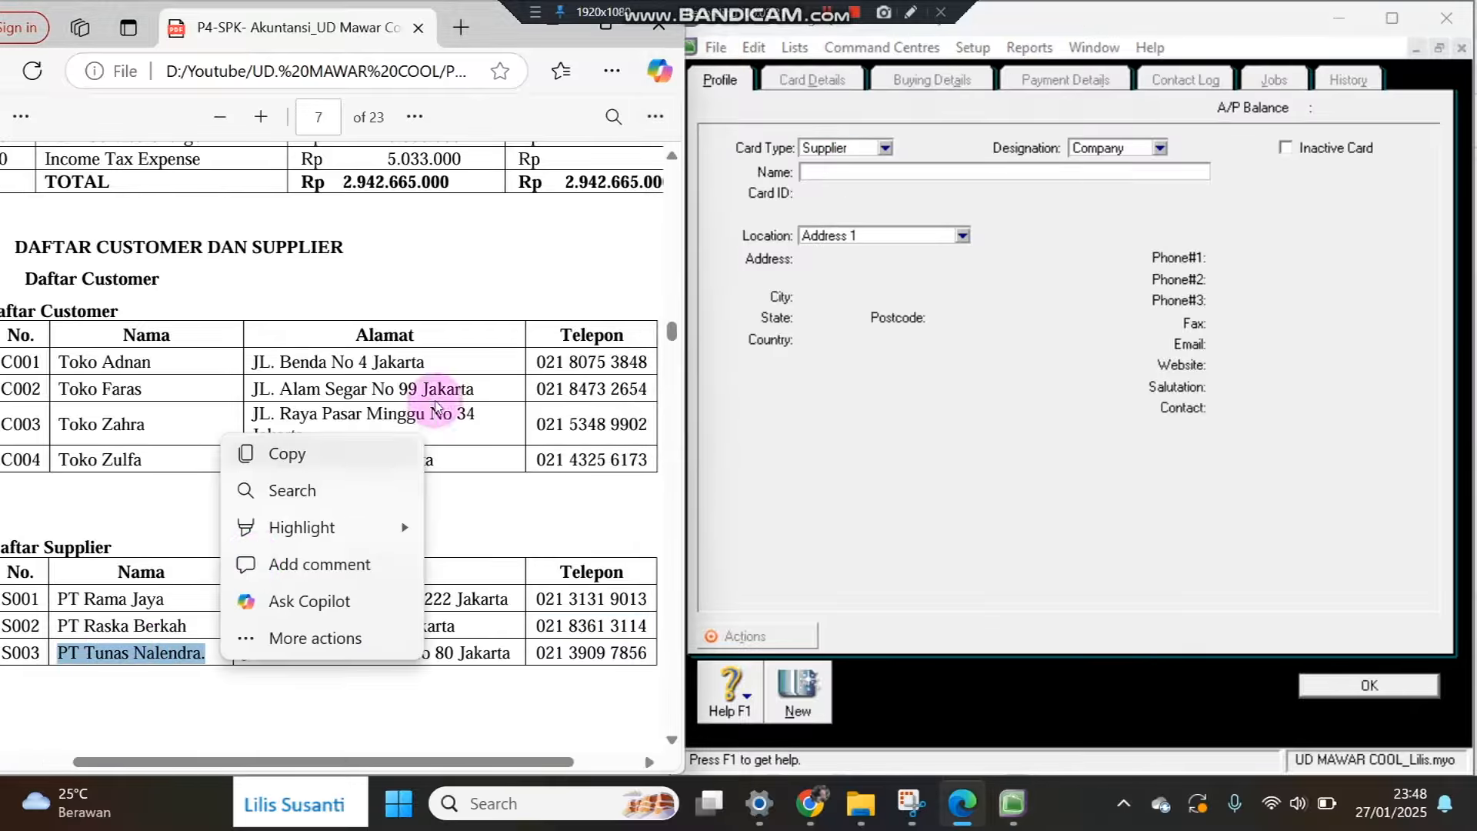
left_click(851, 166)
key("ctrl+v")
key("Tab")
type("S003")
key("Tab")
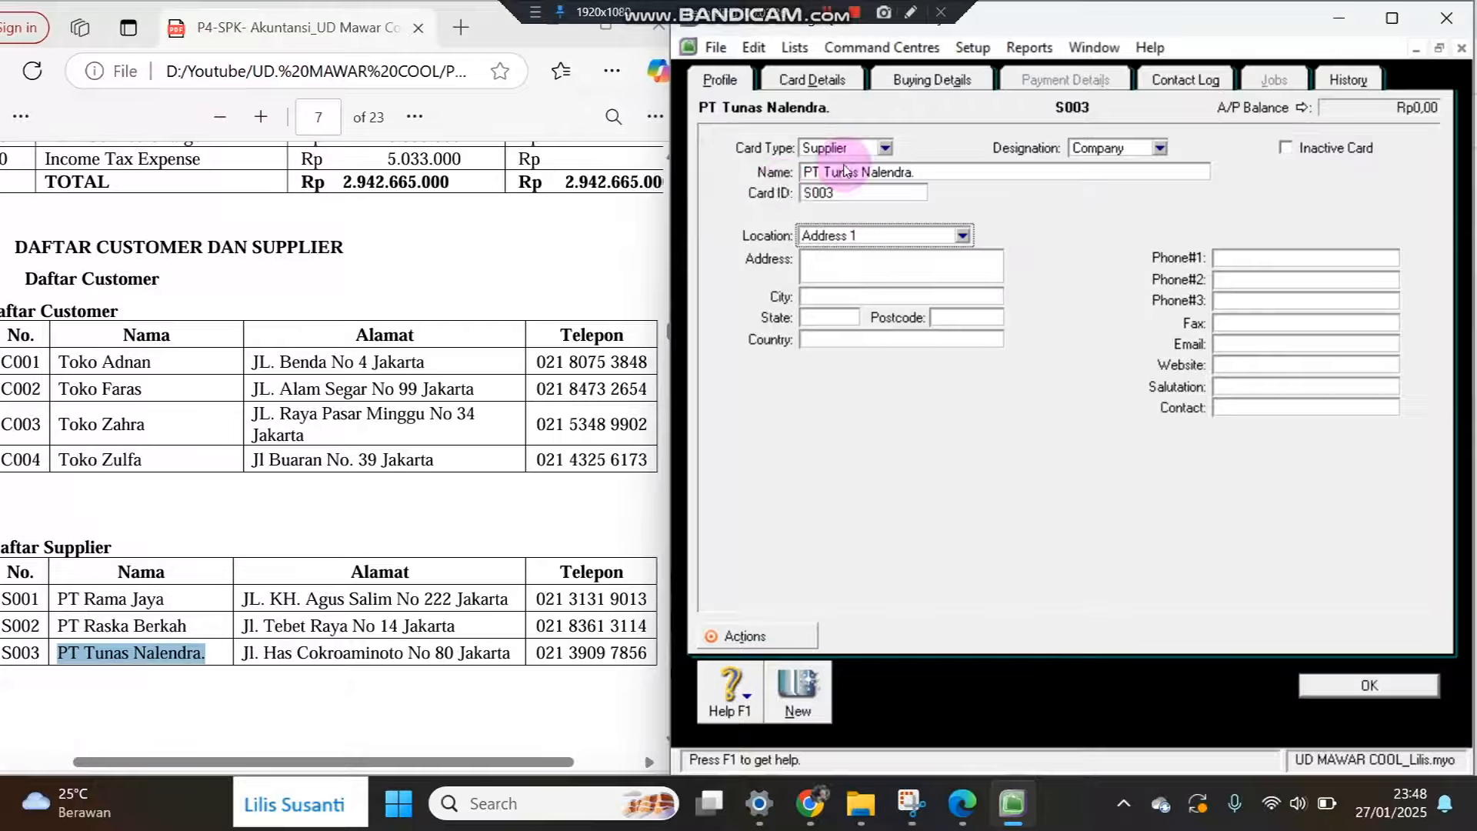
Copy PT Tunas Nalendra's address and phone number from the PDF supplier list into its card's Address and Phone#1.
left_click_drag(242, 653, 507, 641)
right_click(515, 645)
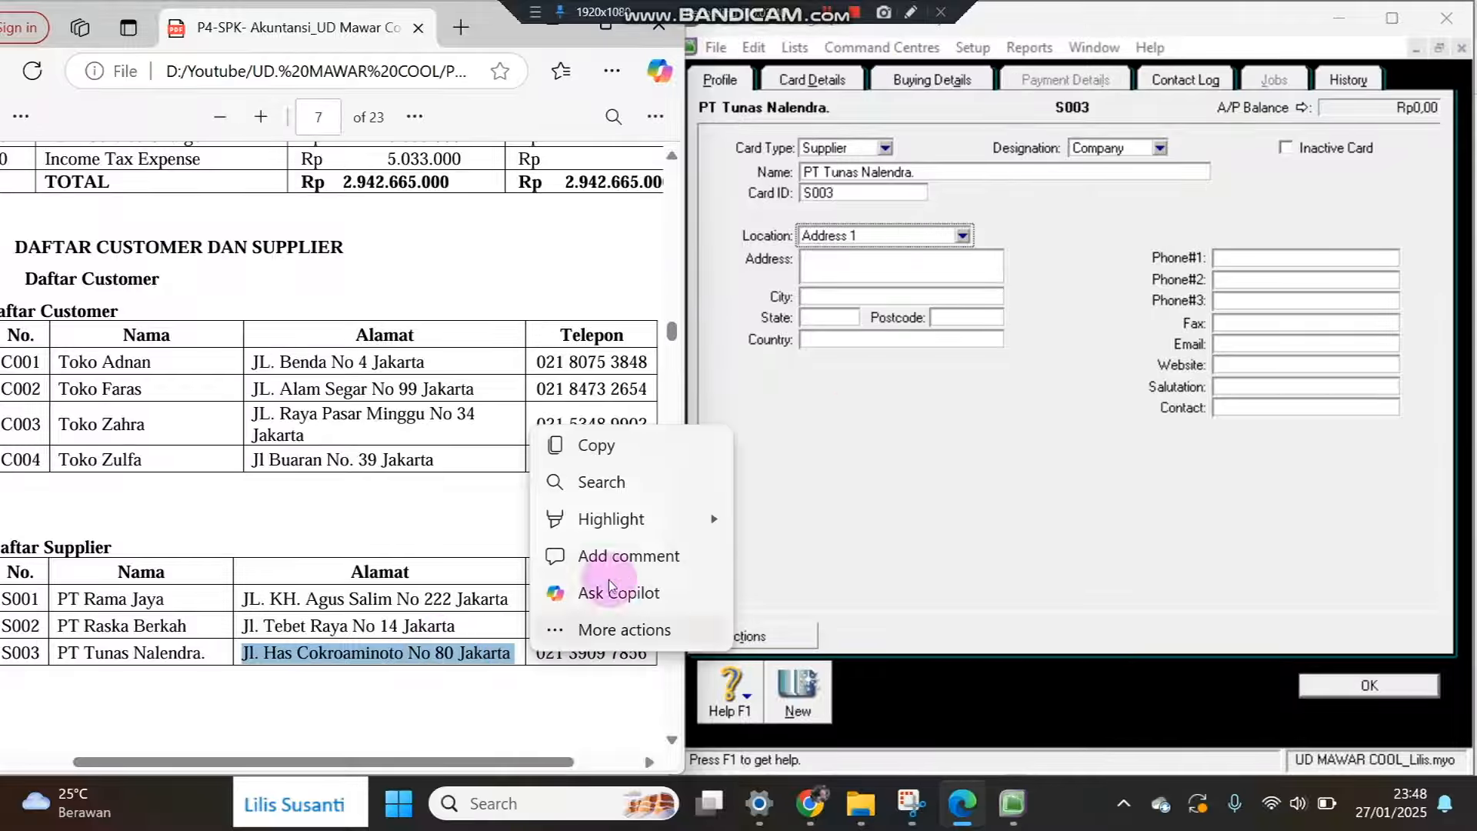
left_click(884, 262)
key("ctrl+v")
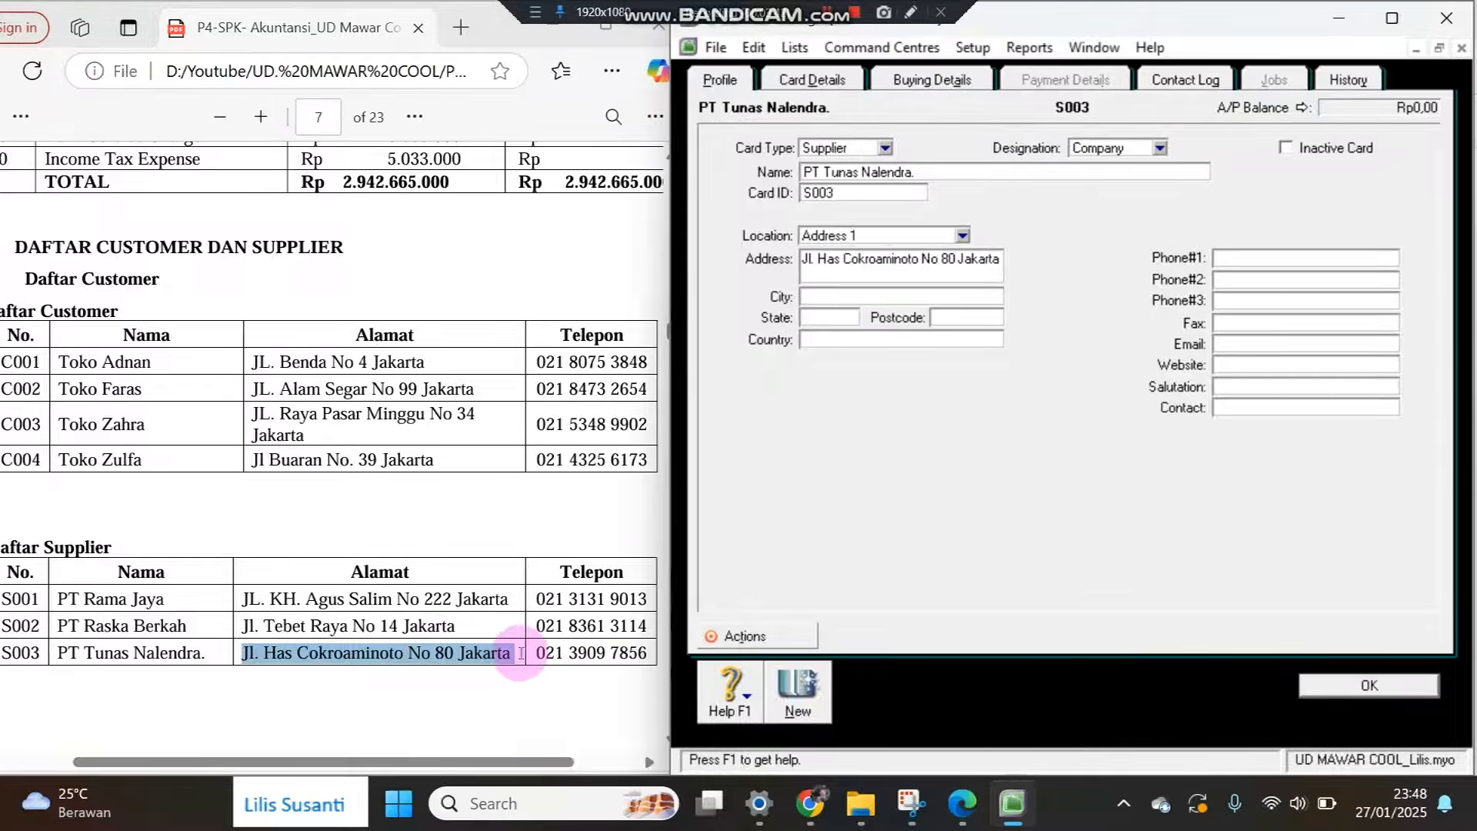
left_click_drag(537, 653, 648, 653)
key("ctrl+c")
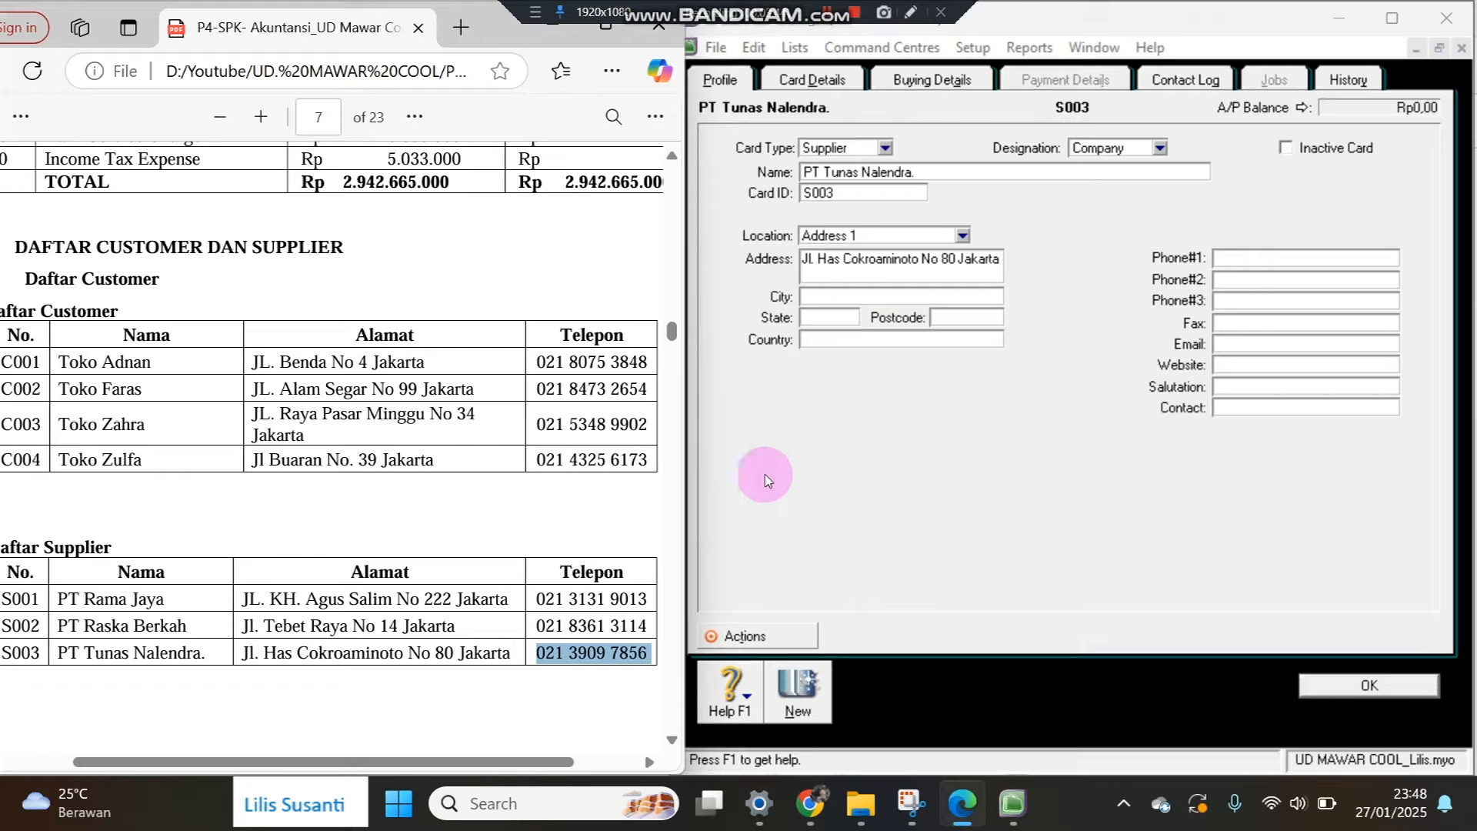
left_click(1277, 259)
key("ctrl+v")
Set PT Tunas Nalendra's buying terms to payment In a Given # of Days with 30 balance due days.
left_click(932, 80)
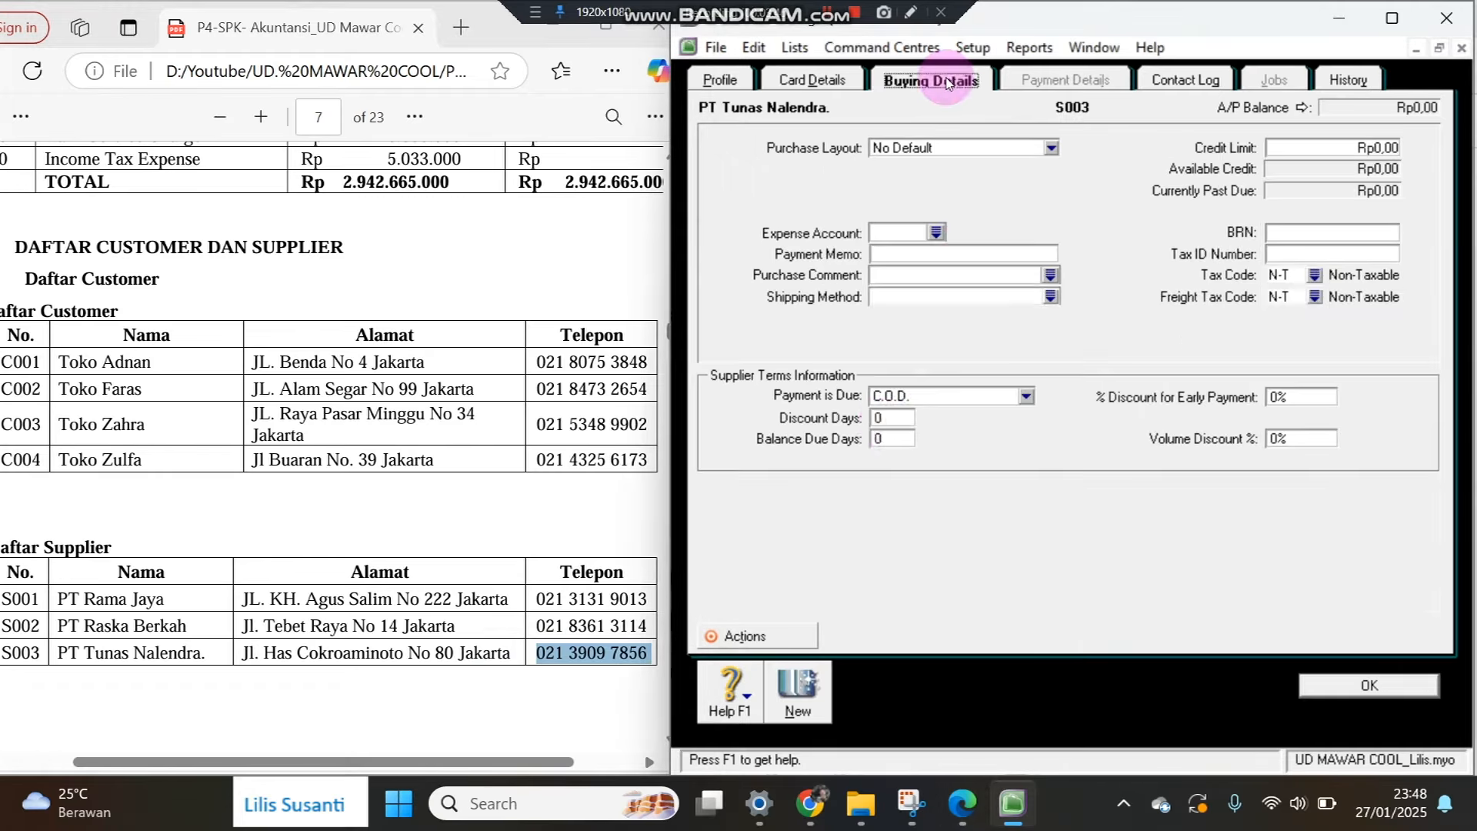
left_click(923, 396)
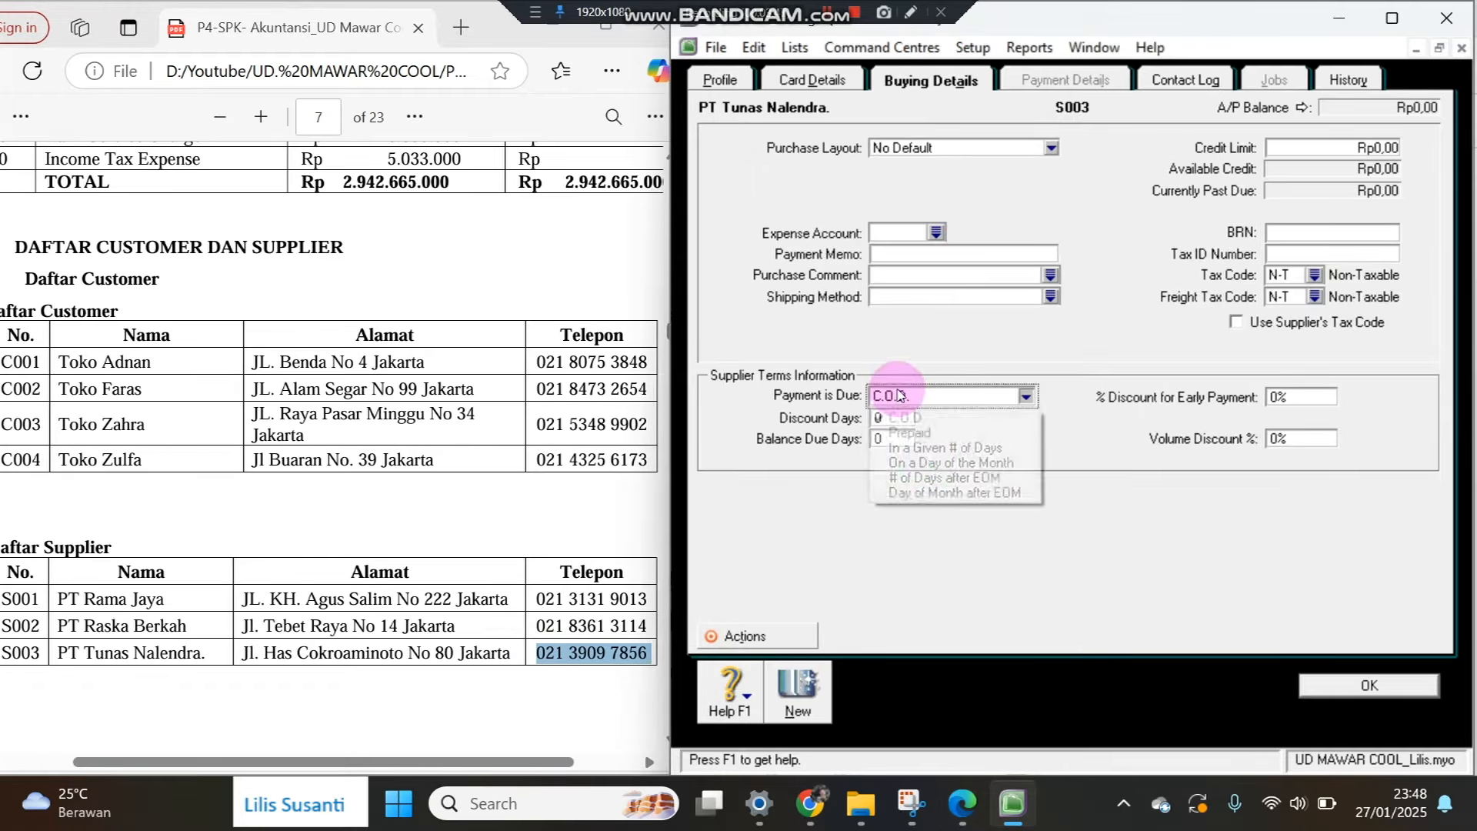
left_click(940, 447)
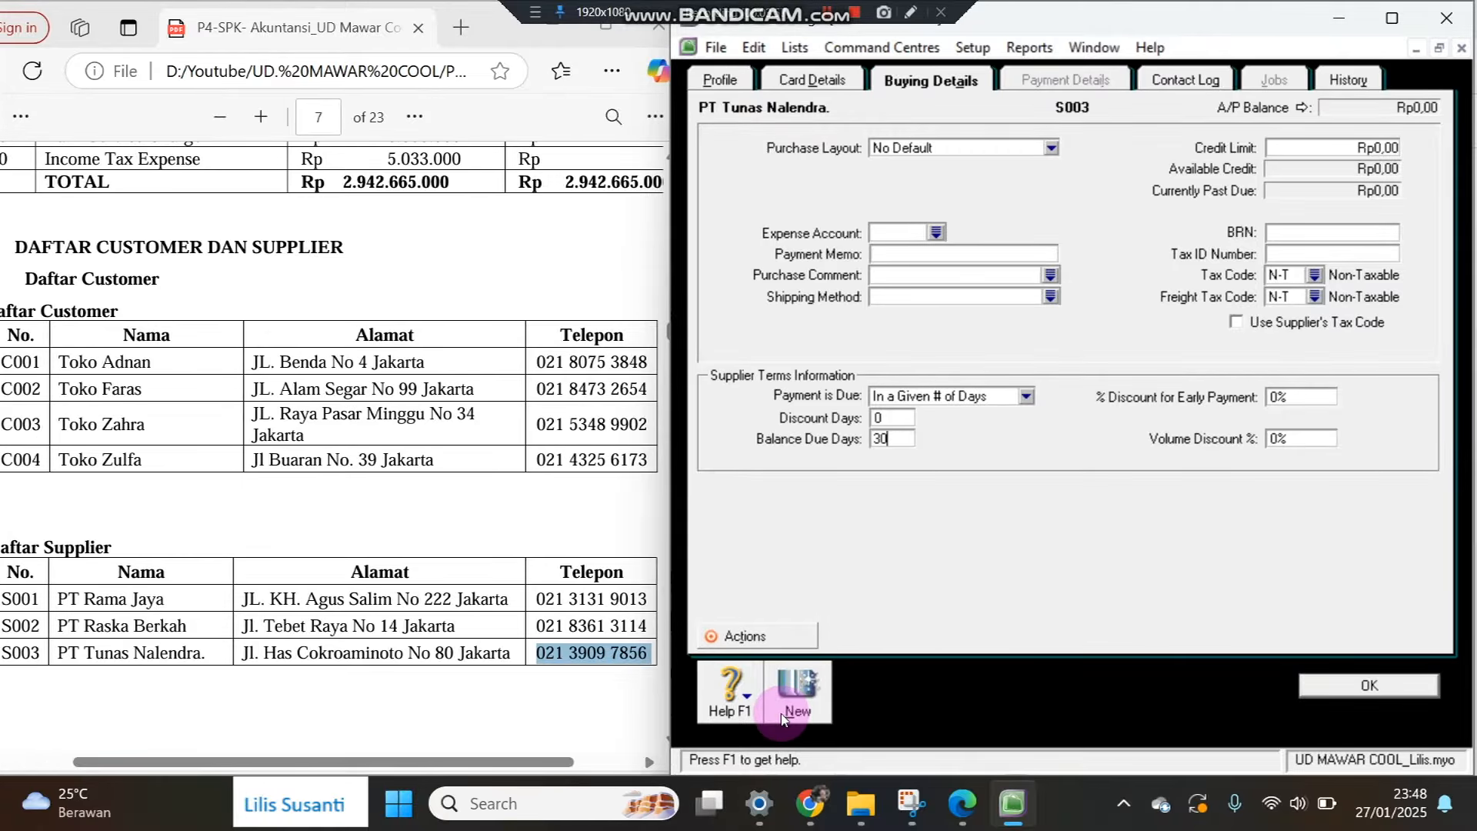
Save PT Tunas Nalendra.'s supplier card and bring the receivables and payables balance lists on page 8 of the PDF into view.
left_click(1326, 682)
left_click(495, 495)
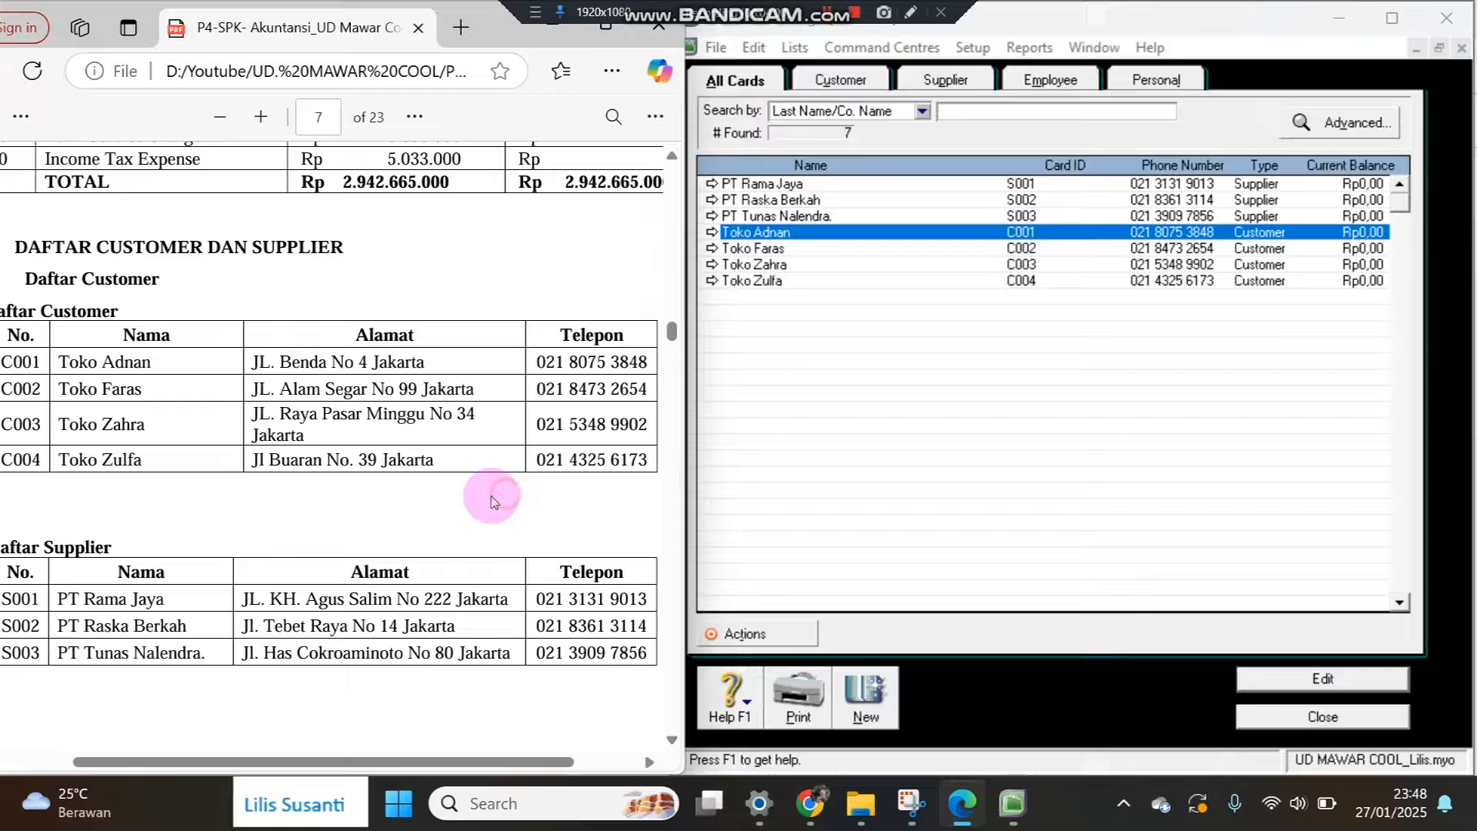
scroll(320, 521, "down", 5)
scroll(320, 521, "down", 6)
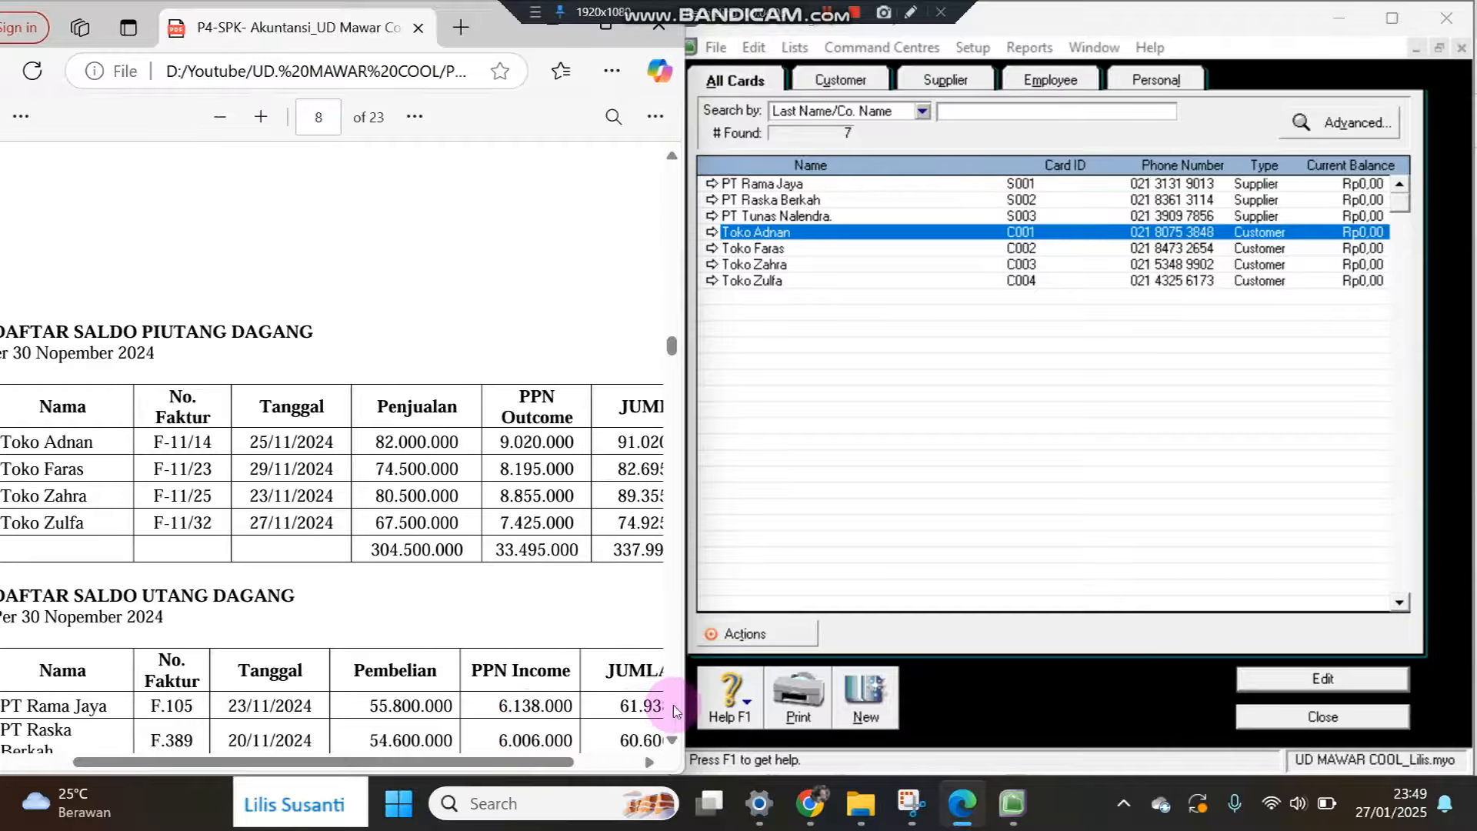
left_click_drag(687, 702, 726, 699)
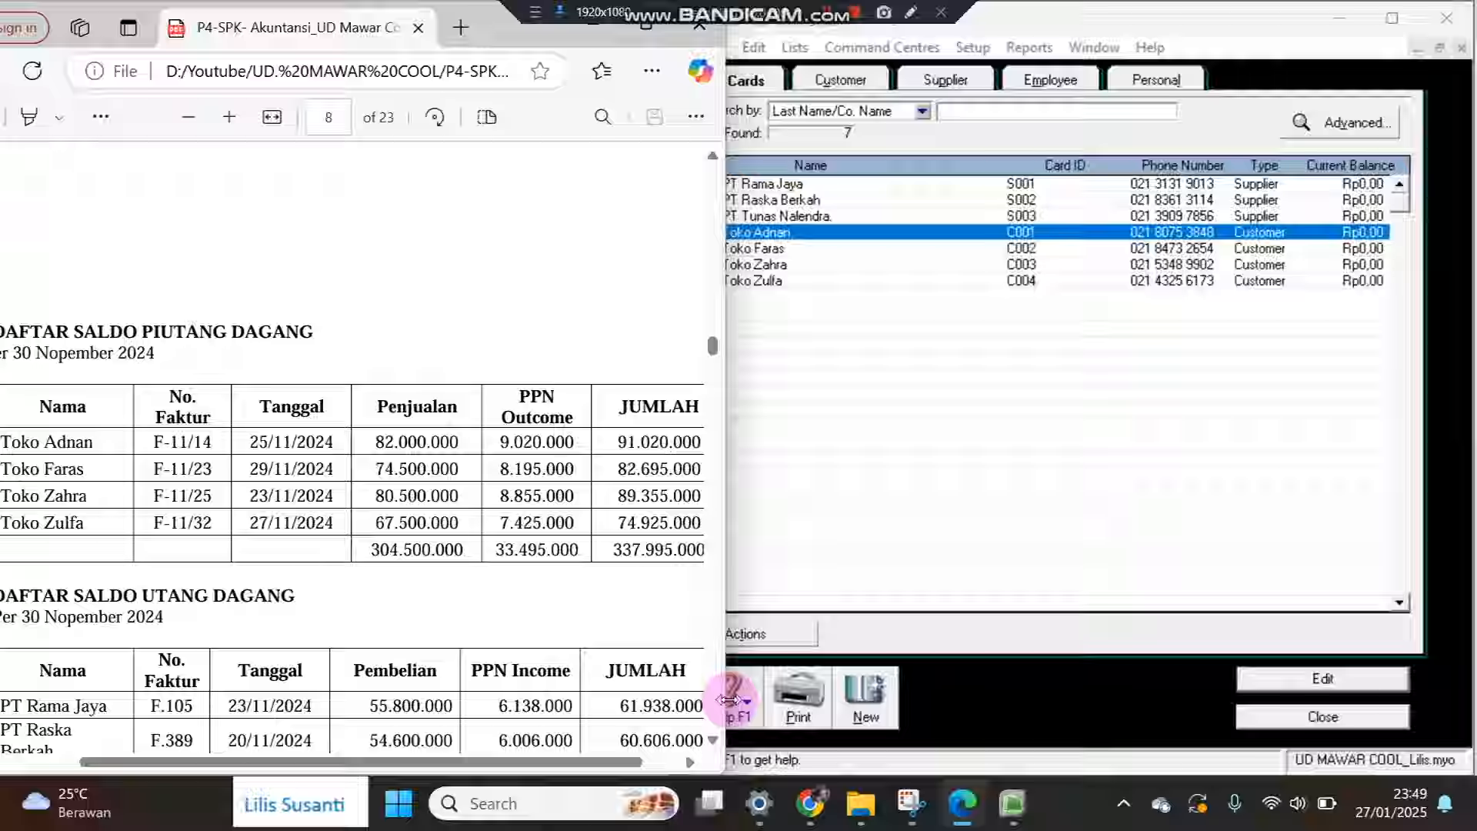
left_click(760, 660)
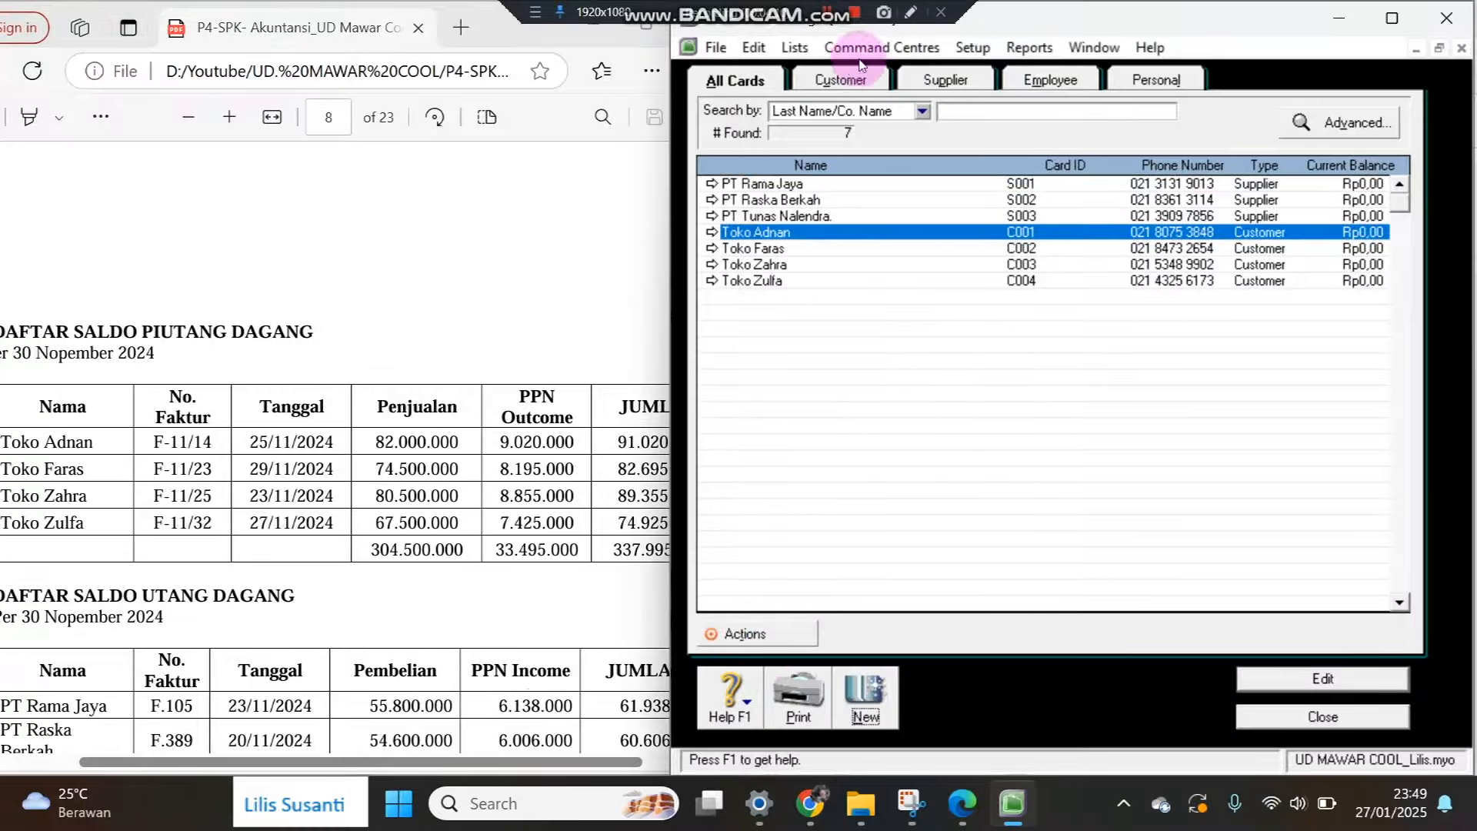
Open the customer opening balances and start a historical sale for Toko Adnan.
left_click(961, 49)
mouse_move(983, 103)
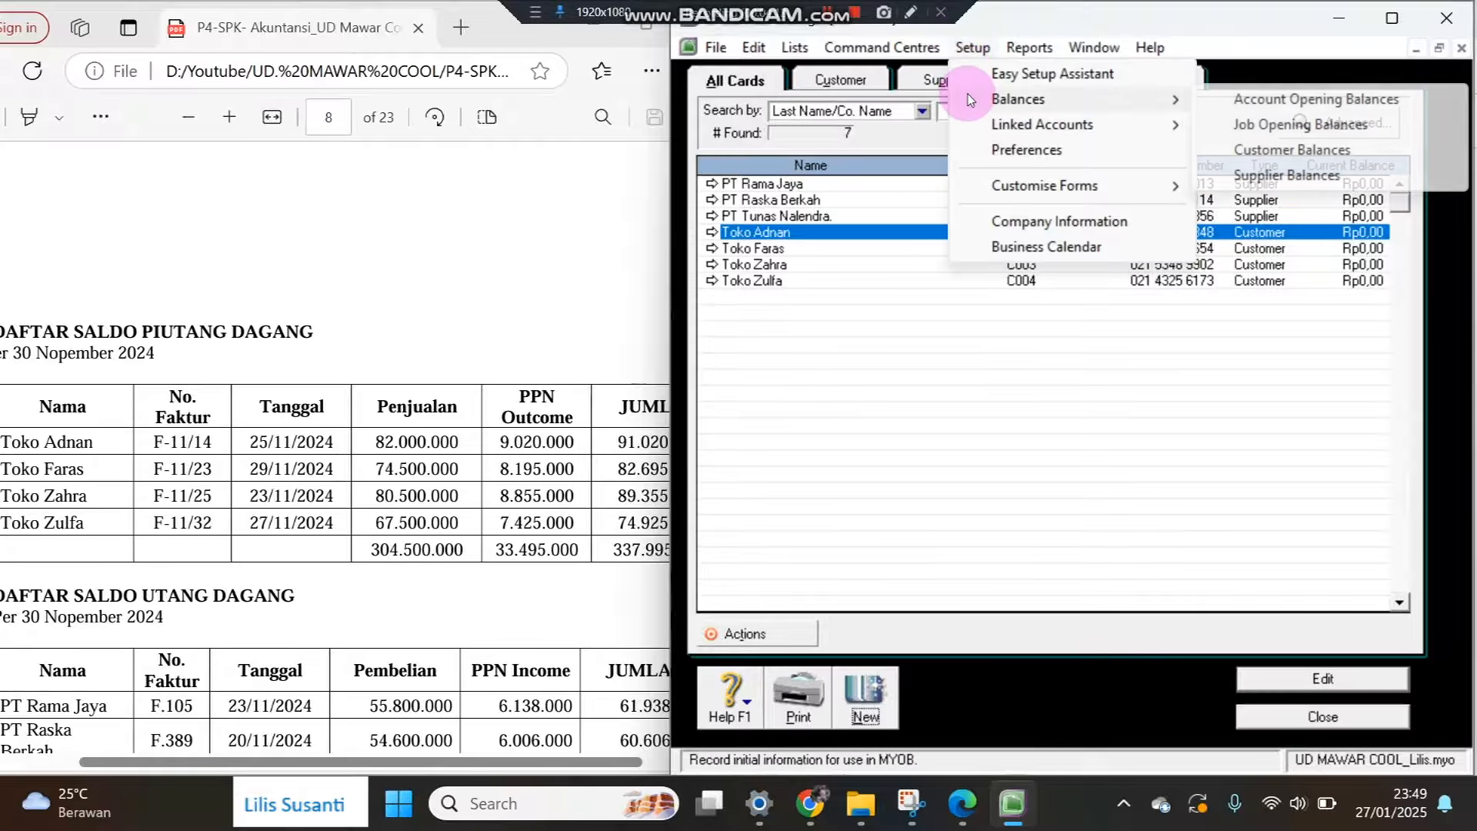
left_click(1245, 150)
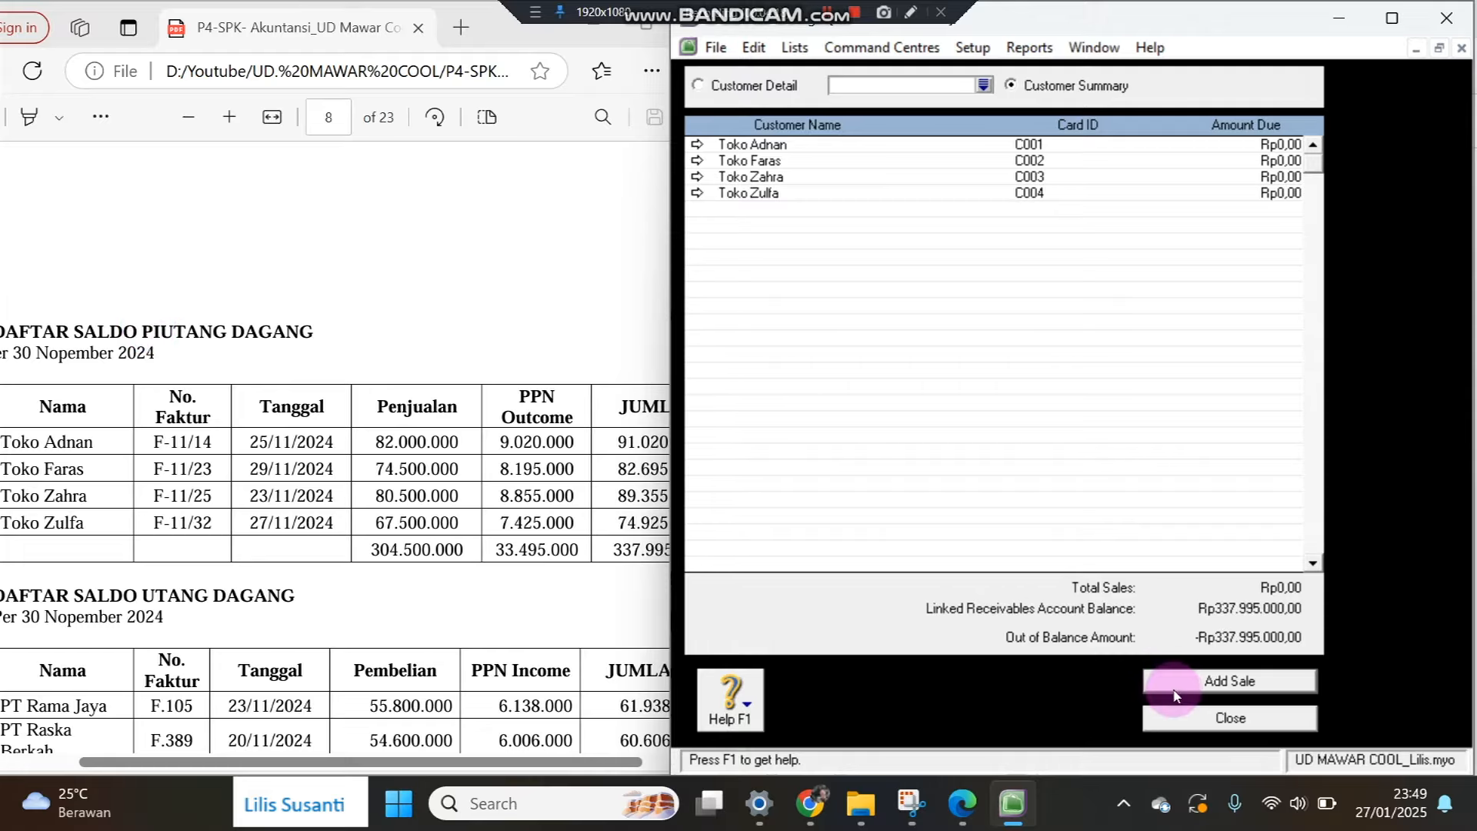
left_click(1173, 680)
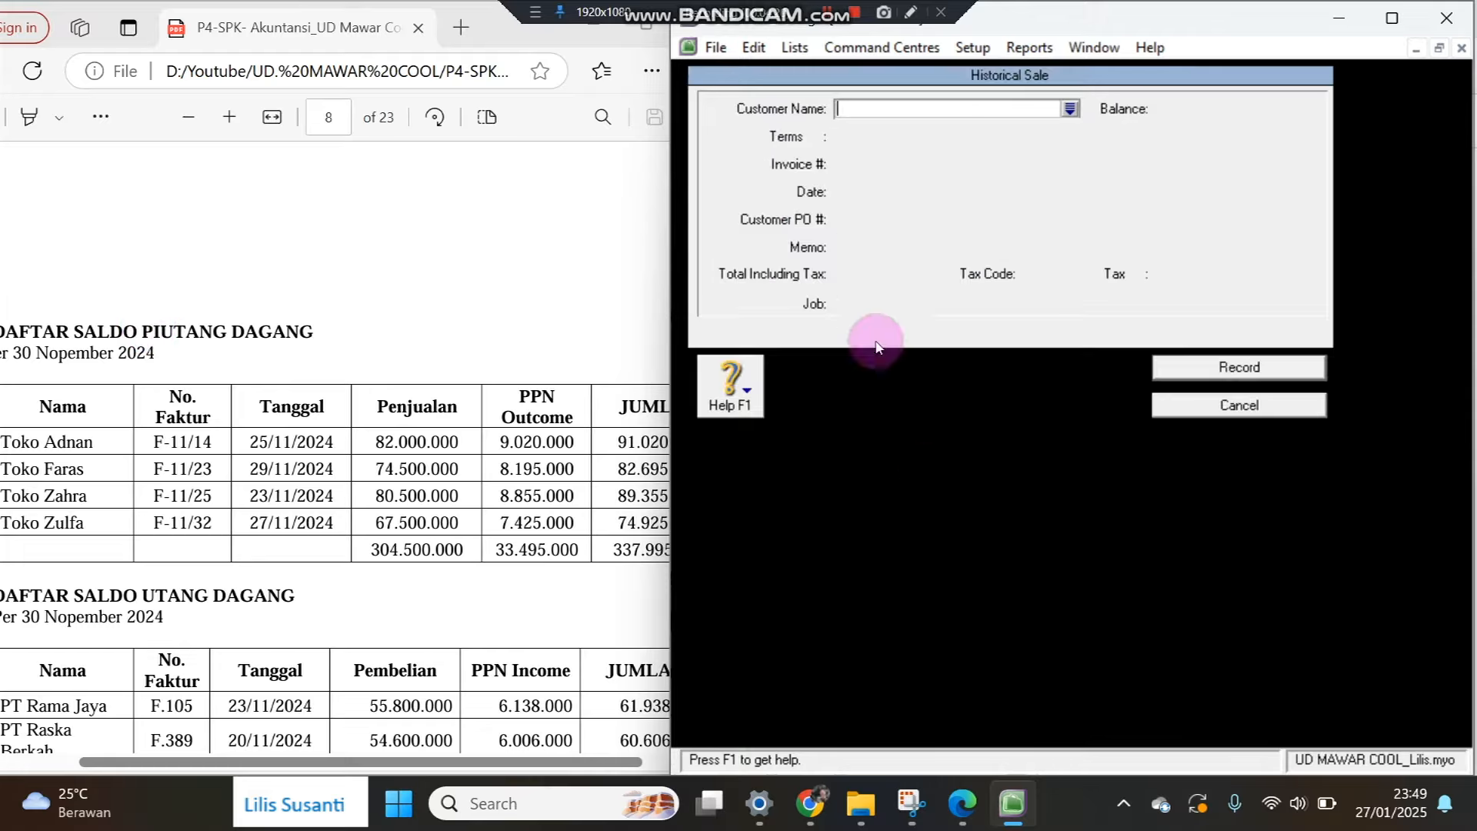
left_click(1070, 108)
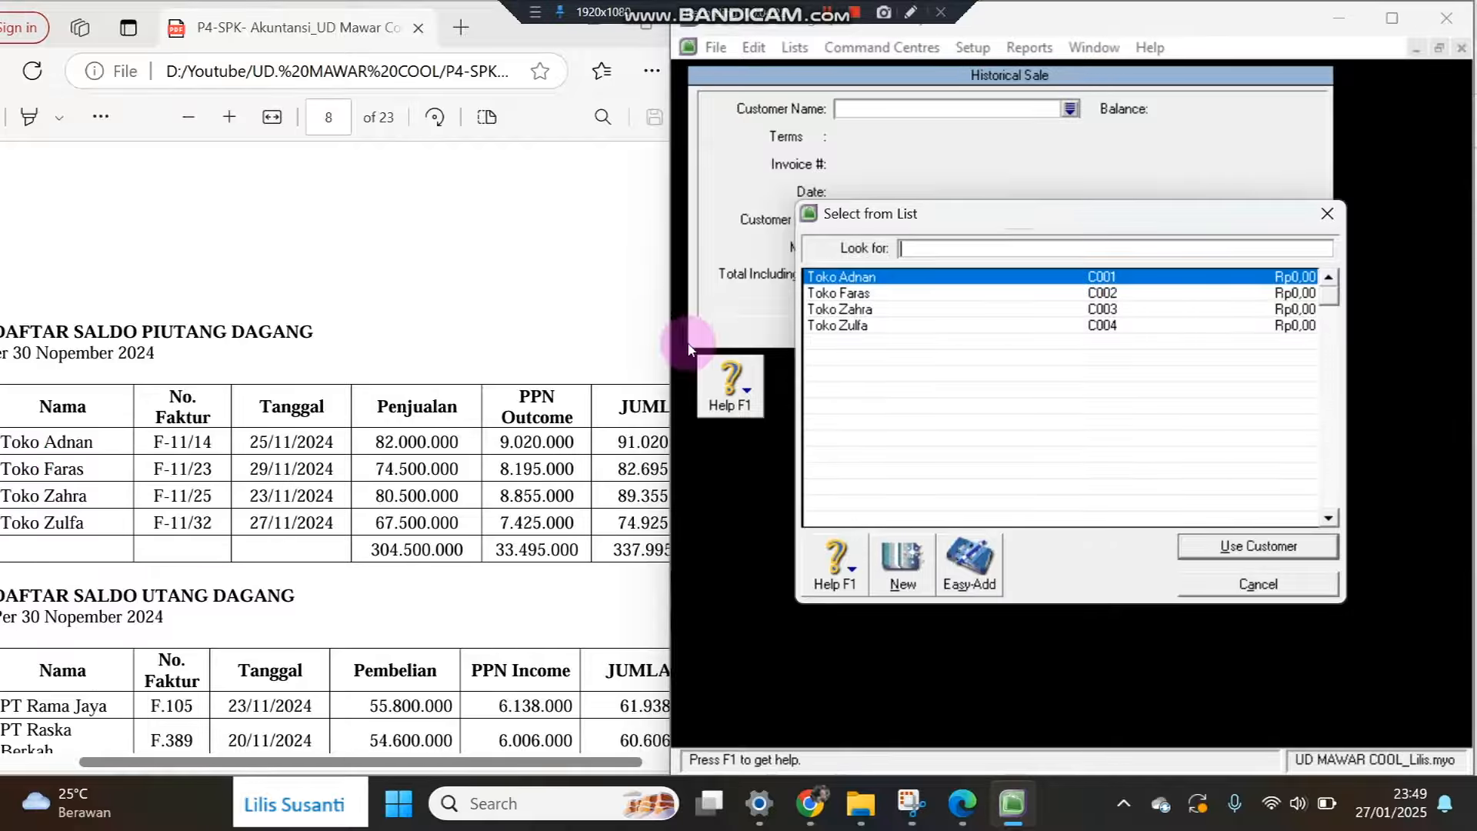
double_click(867, 284)
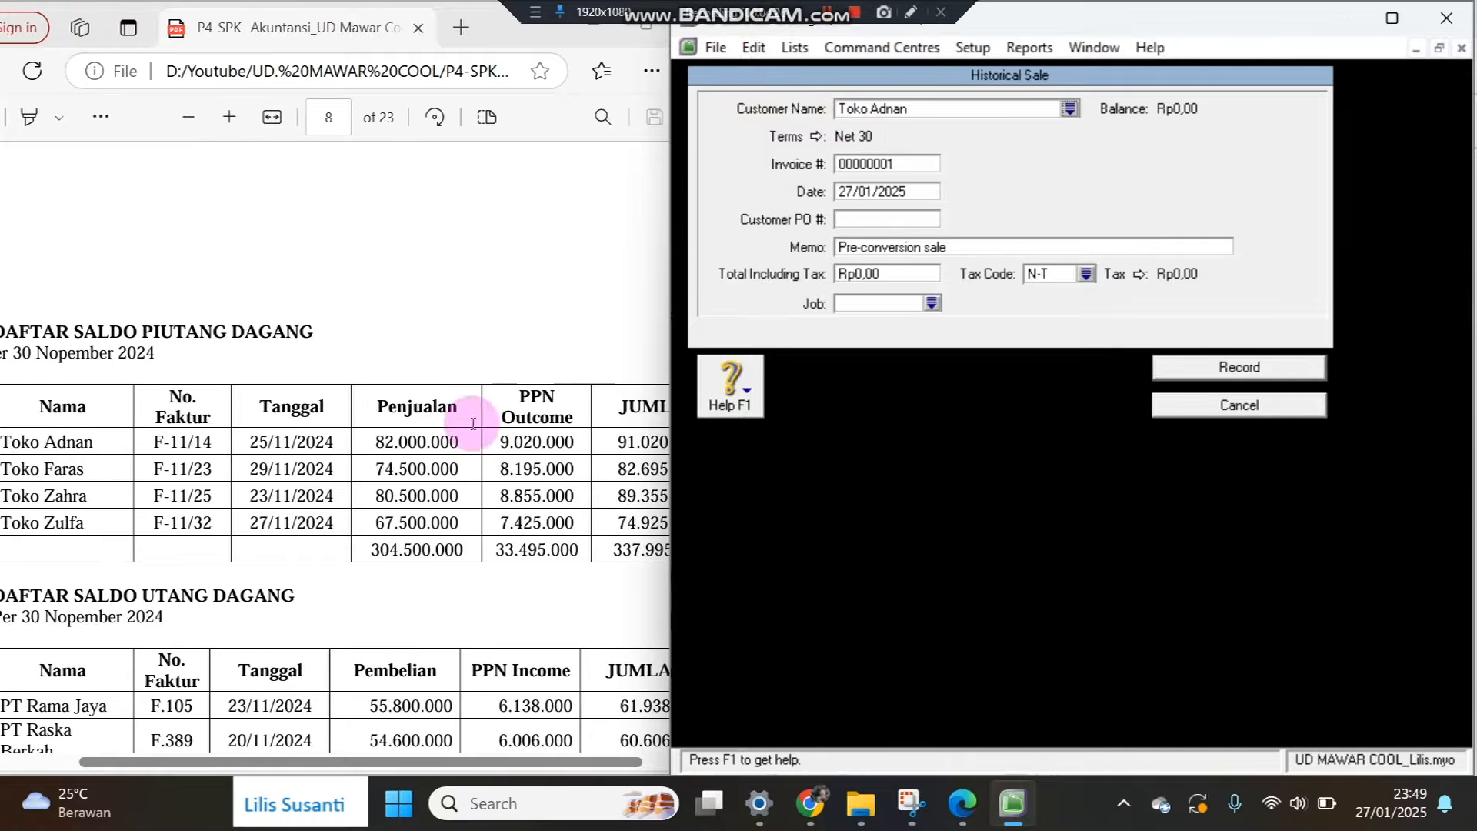
Copy invoice number F-11/14 from the PDF into Toko Adnan's historical sale and set its date to 25/11/2024.
left_click_drag(150, 445, 214, 444)
left_click(910, 166)
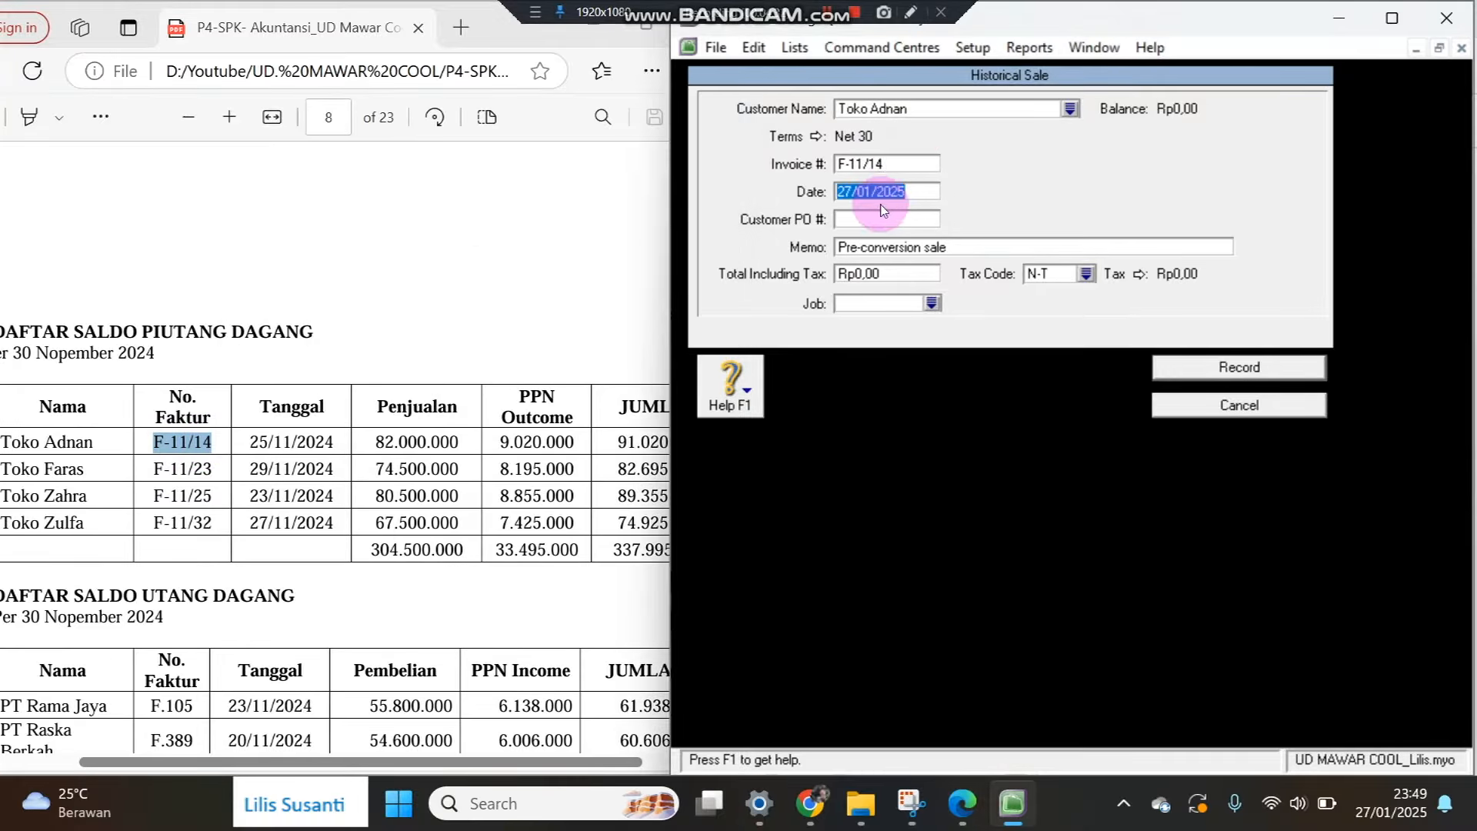
type("25/11/")
Copy the PDF total of 91.020.000 into Toko Adnan's Total Including Tax and record the historical sale.
left_click_drag(617, 441, 684, 447)
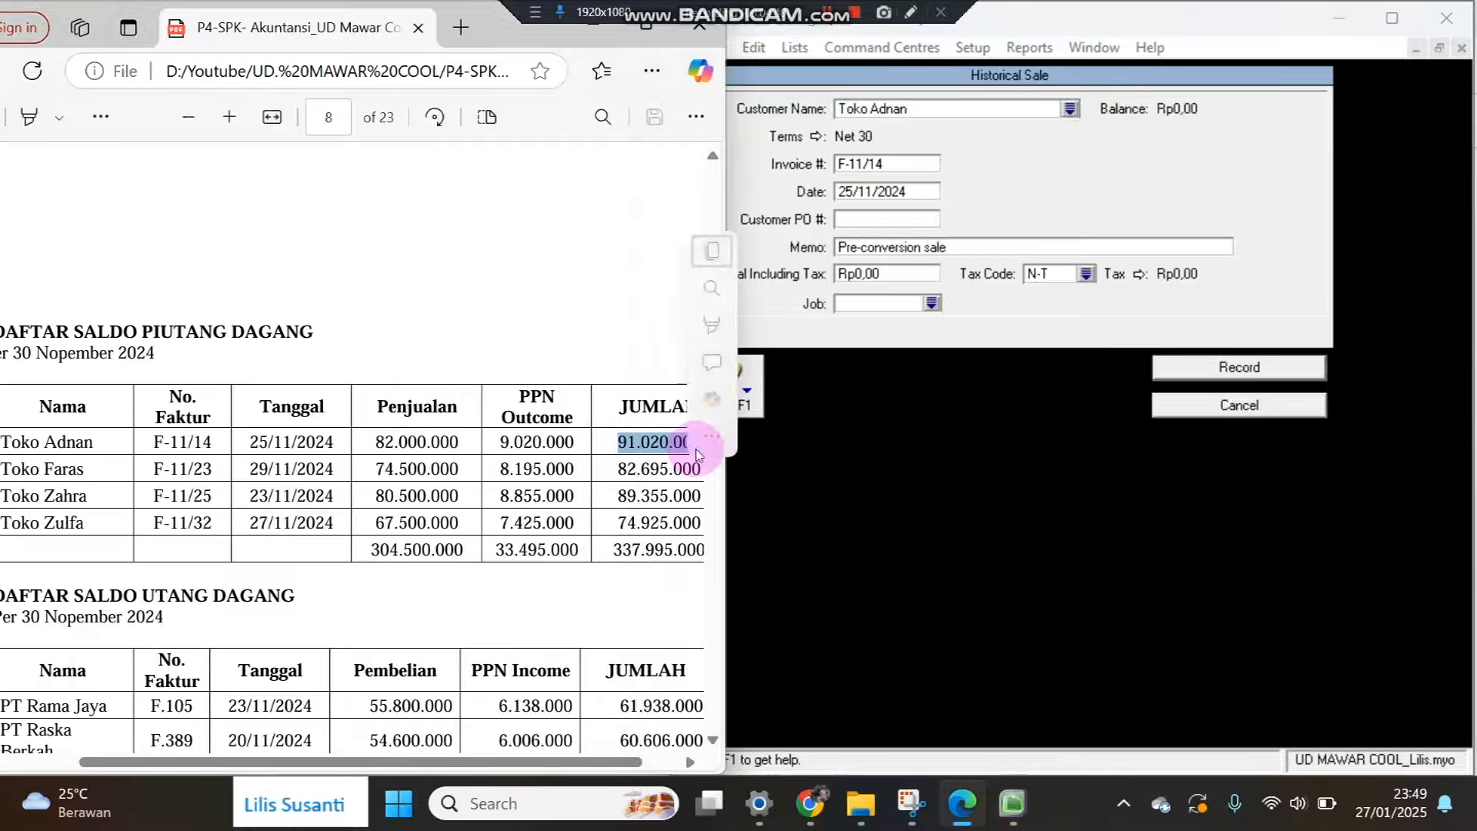
right_click(696, 445)
left_click(989, 321)
left_click(885, 274)
key("ctrl+v")
left_click(1228, 370)
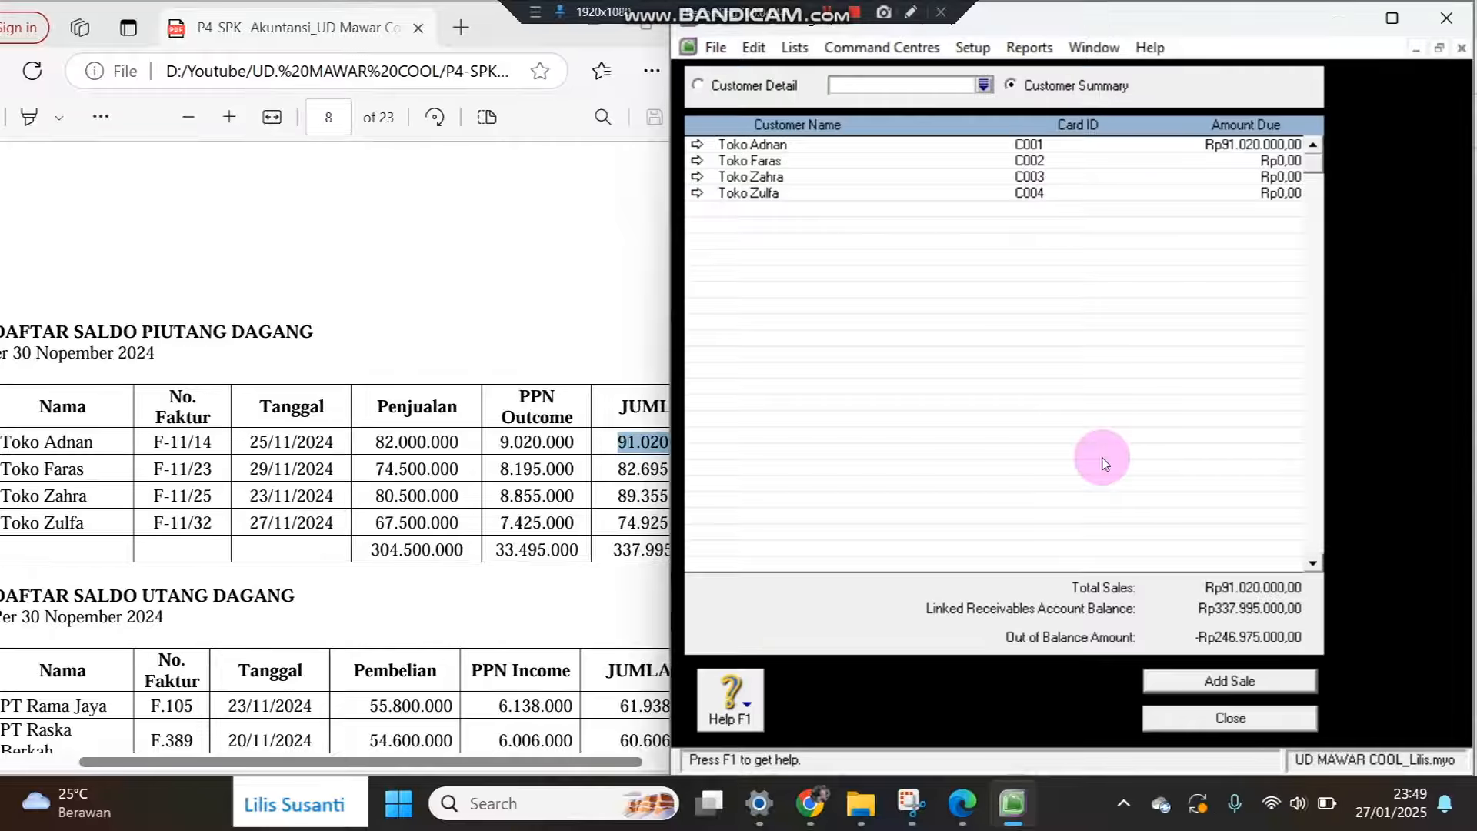
Add a historical sale for Toko Faras dated 29/11/2024 with invoice number F-11/23 copied from the PDF.
left_click(1153, 683)
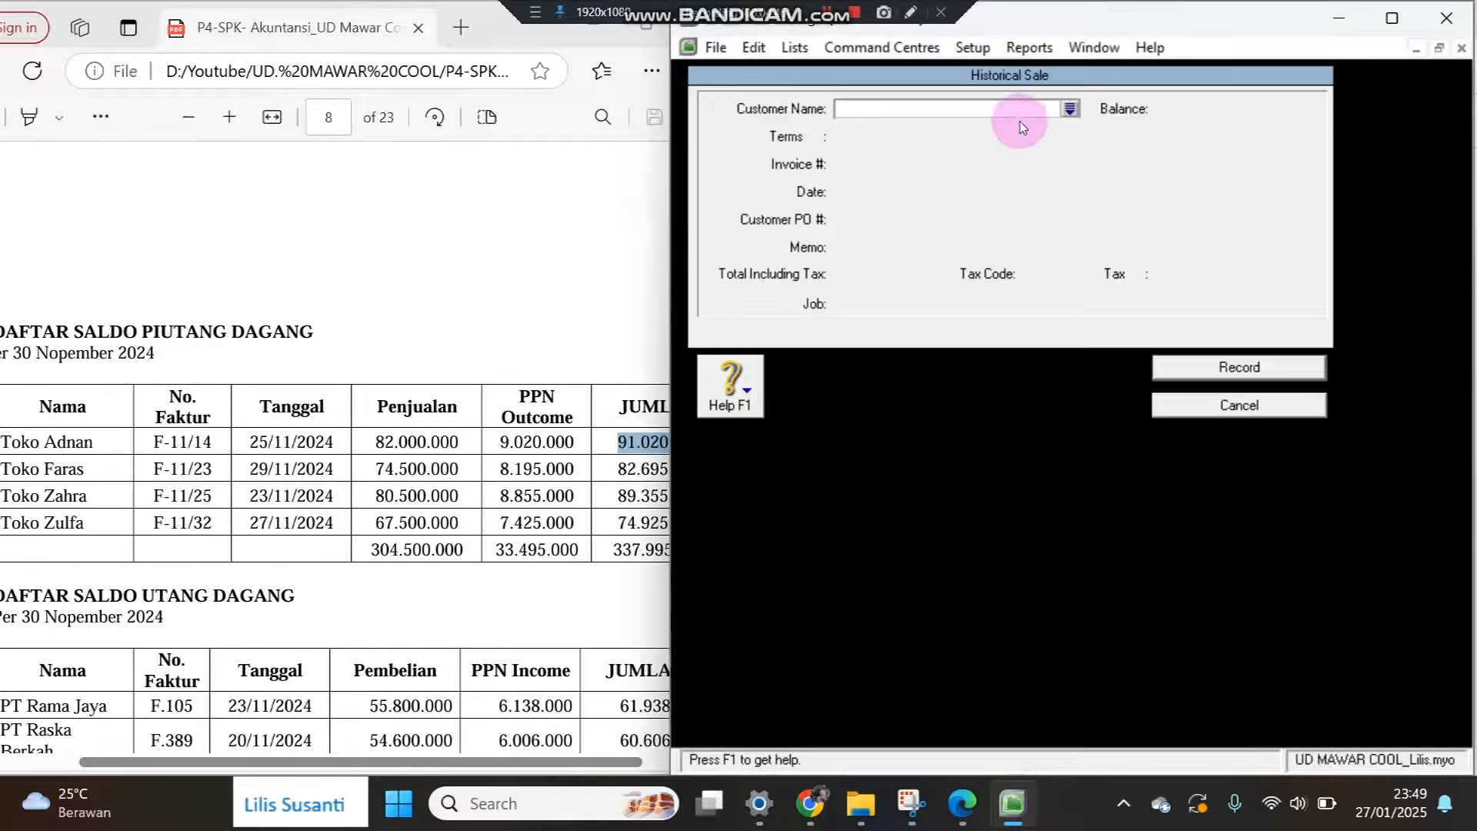
left_click(1071, 109)
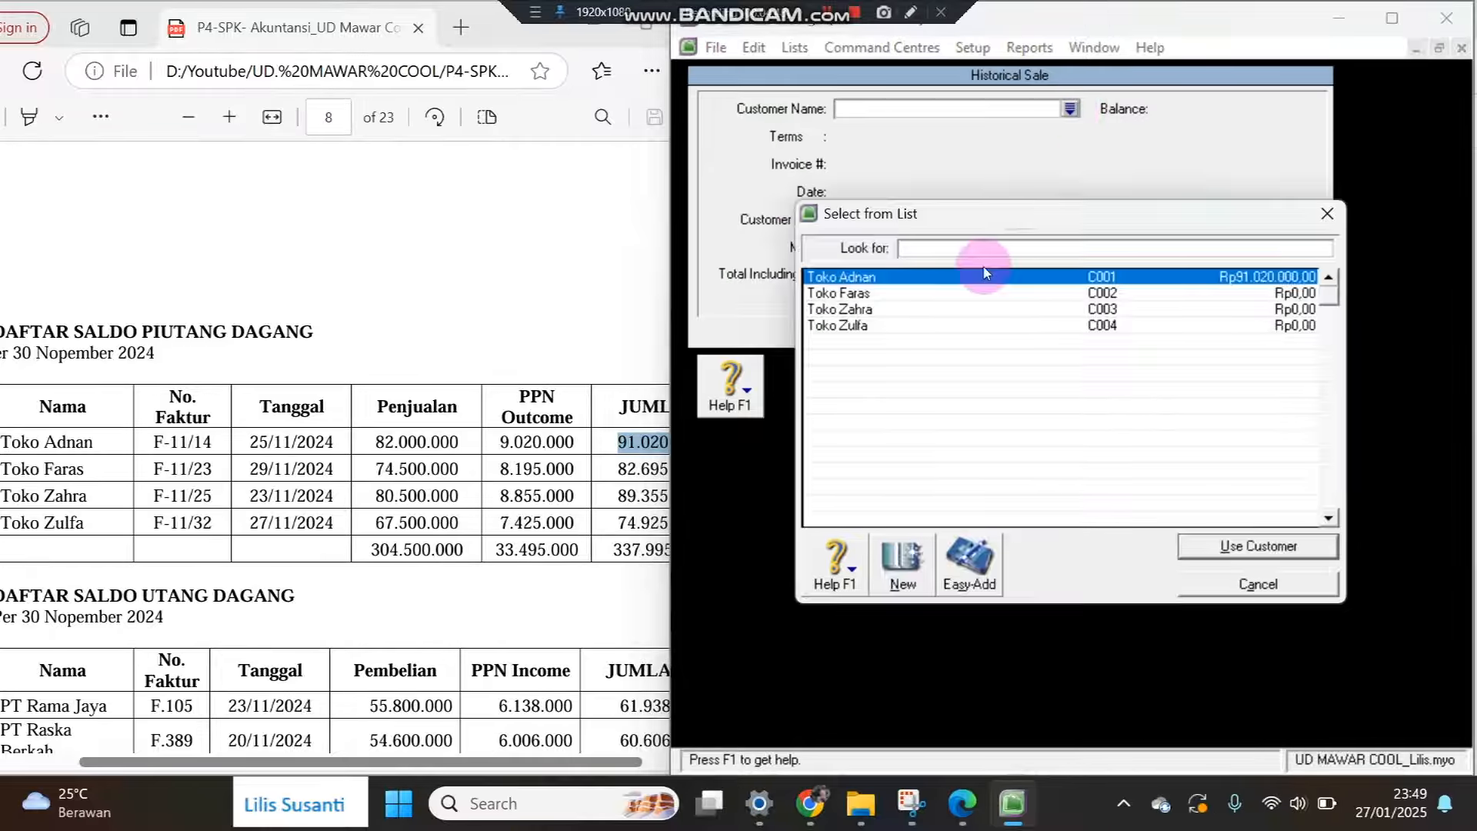
left_click(954, 294)
double_click(954, 297)
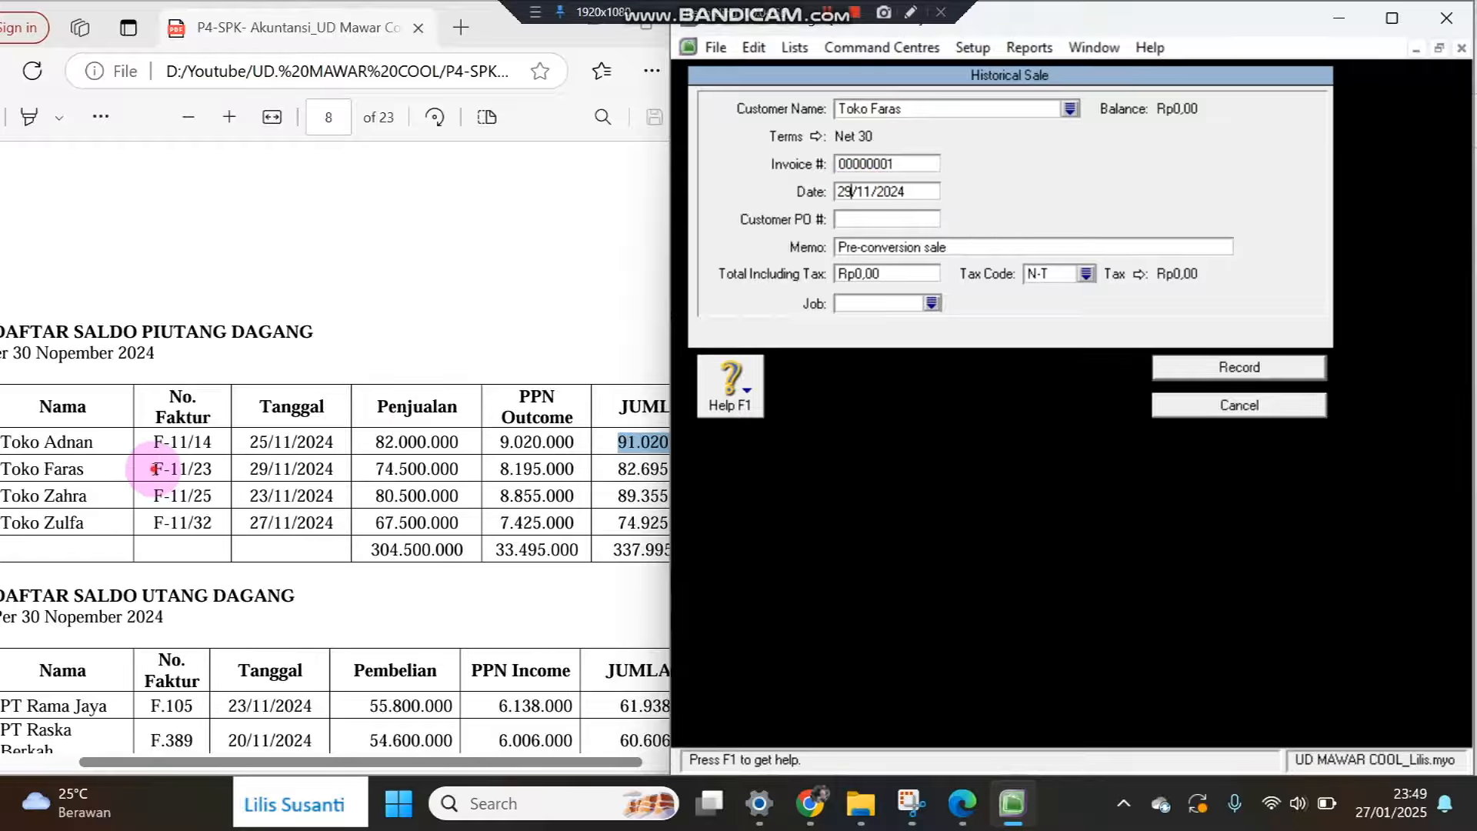
left_click_drag(152, 469, 217, 468)
key("ctrl+c")
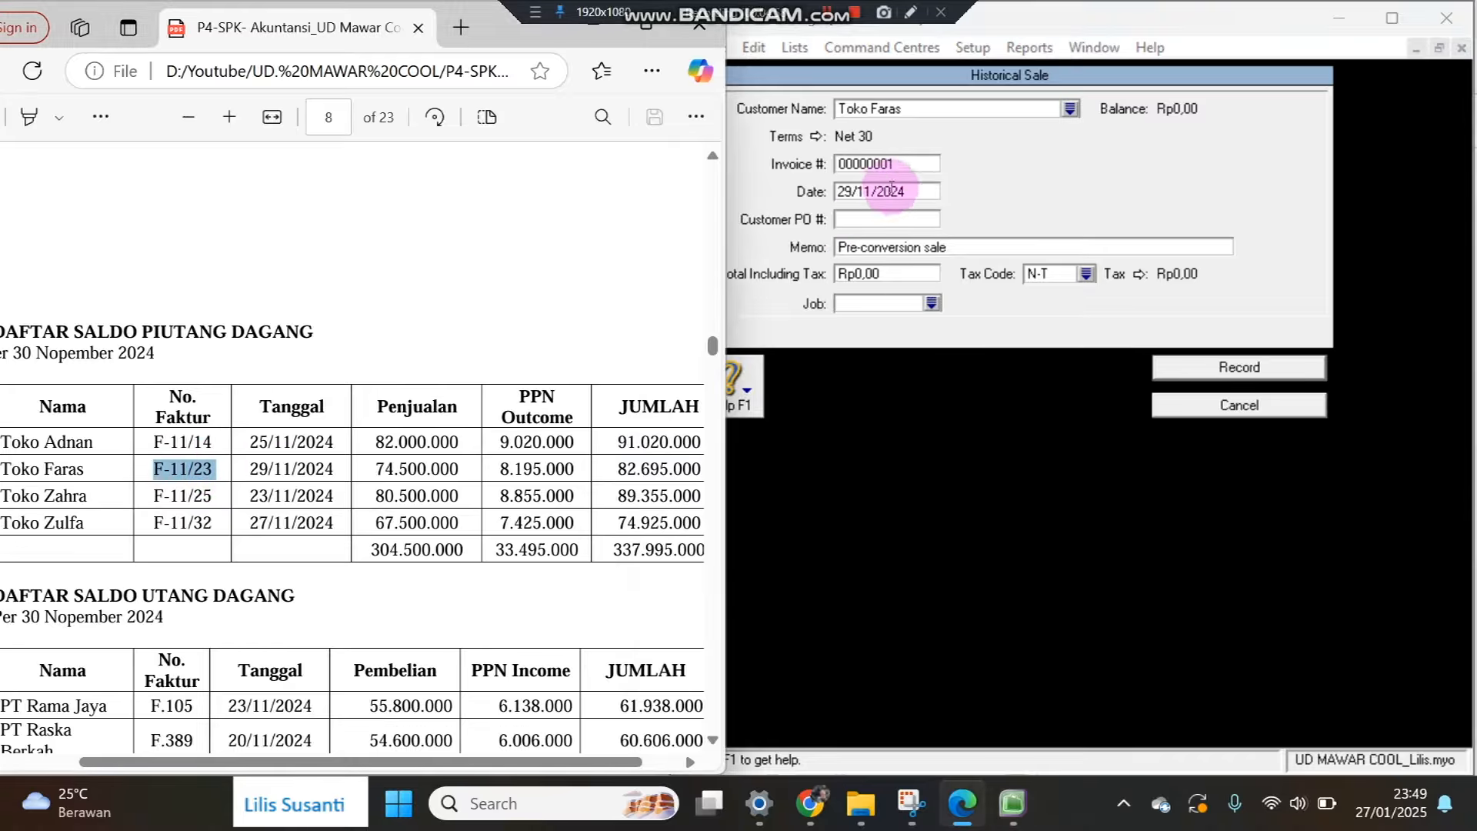
left_click(908, 163)
key("ctrl+v")
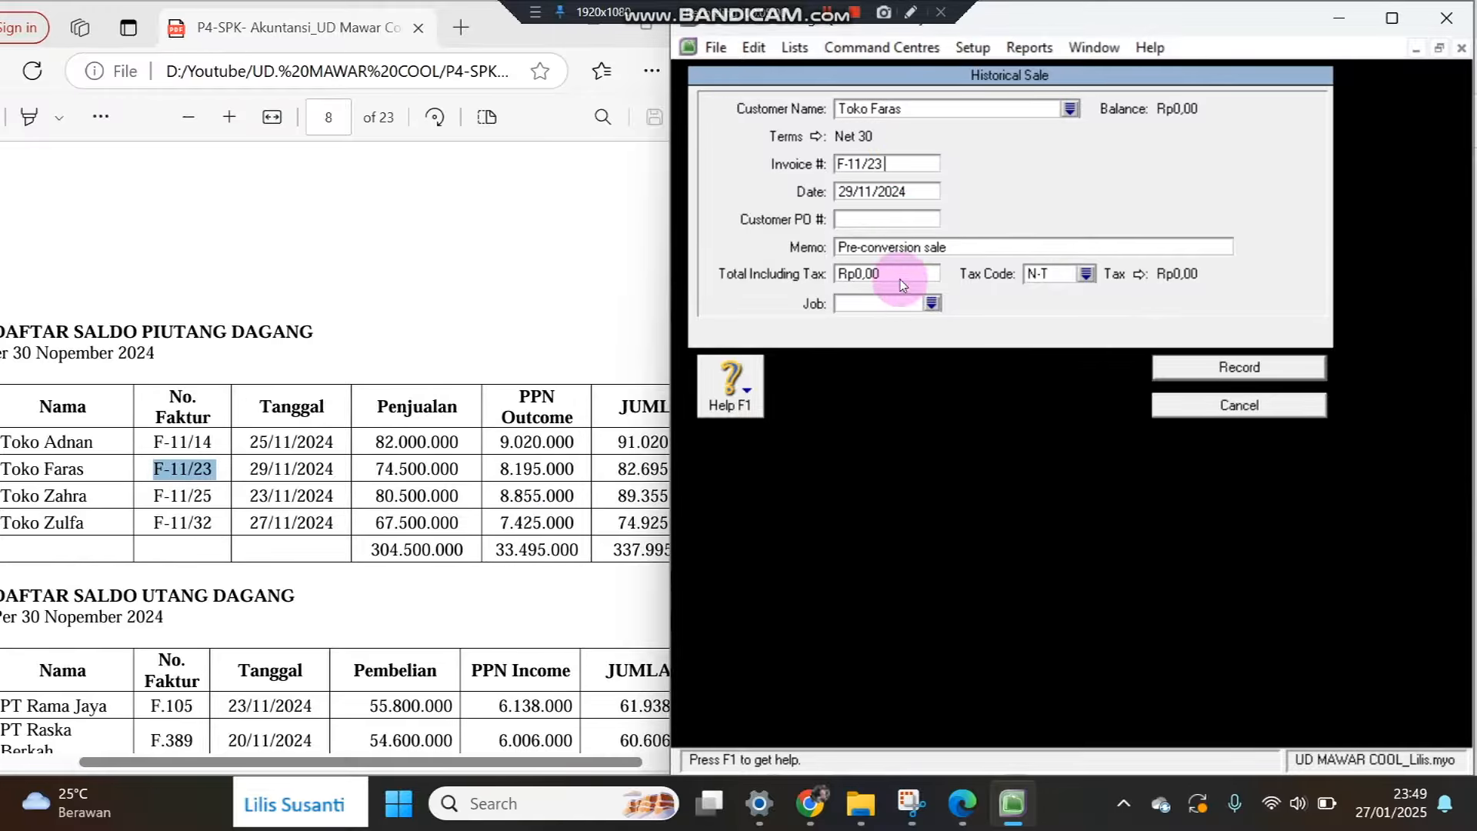
Copy the PDF total of 82.695.000 into Toko Faras's Total Including Tax and record the historical sale.
left_click(554, 492)
left_click_drag(618, 468, 701, 469)
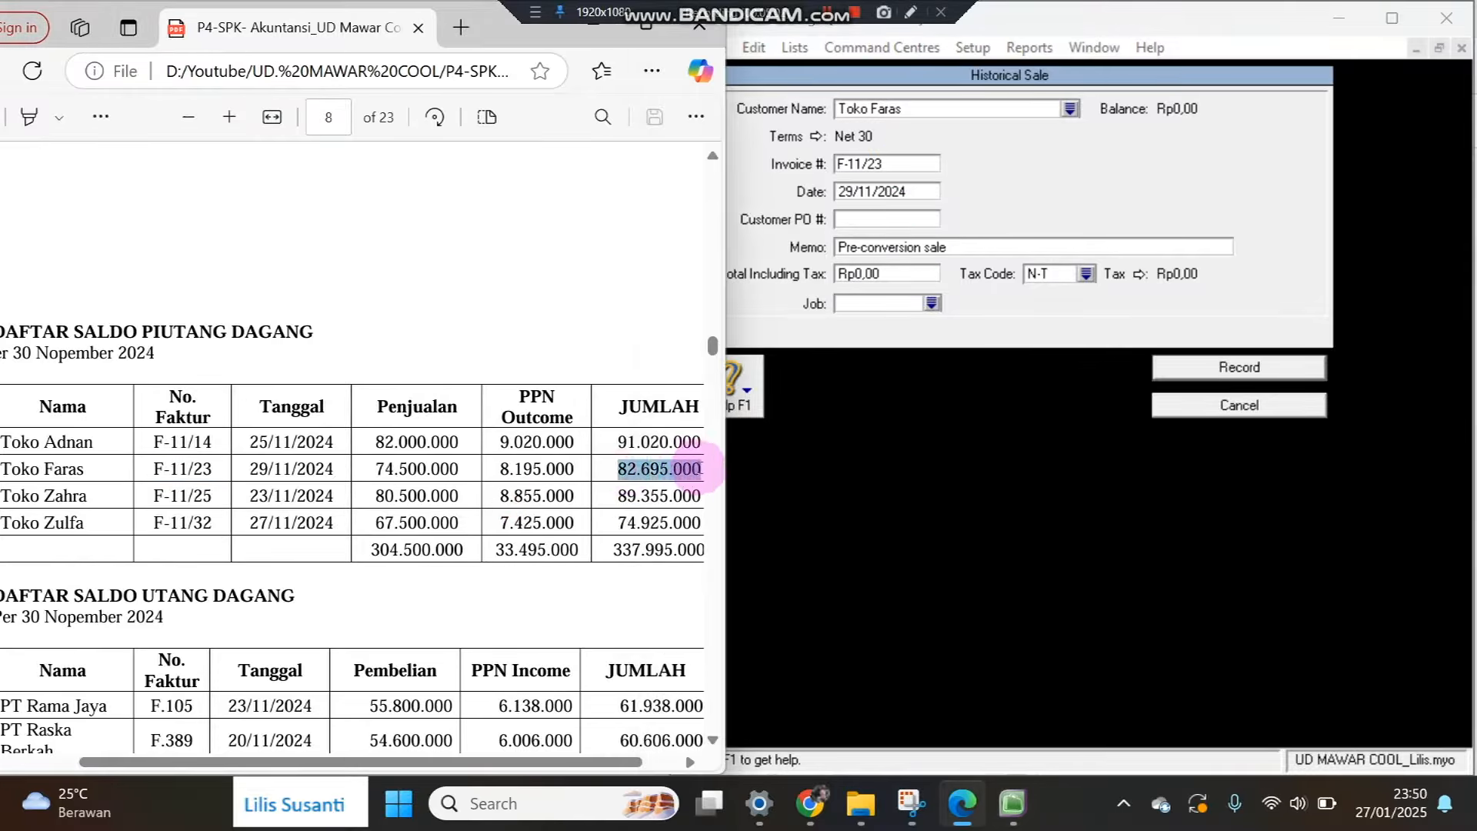
key("ctrl+c")
left_click(905, 278)
key("ctrl+v")
left_click(1208, 368)
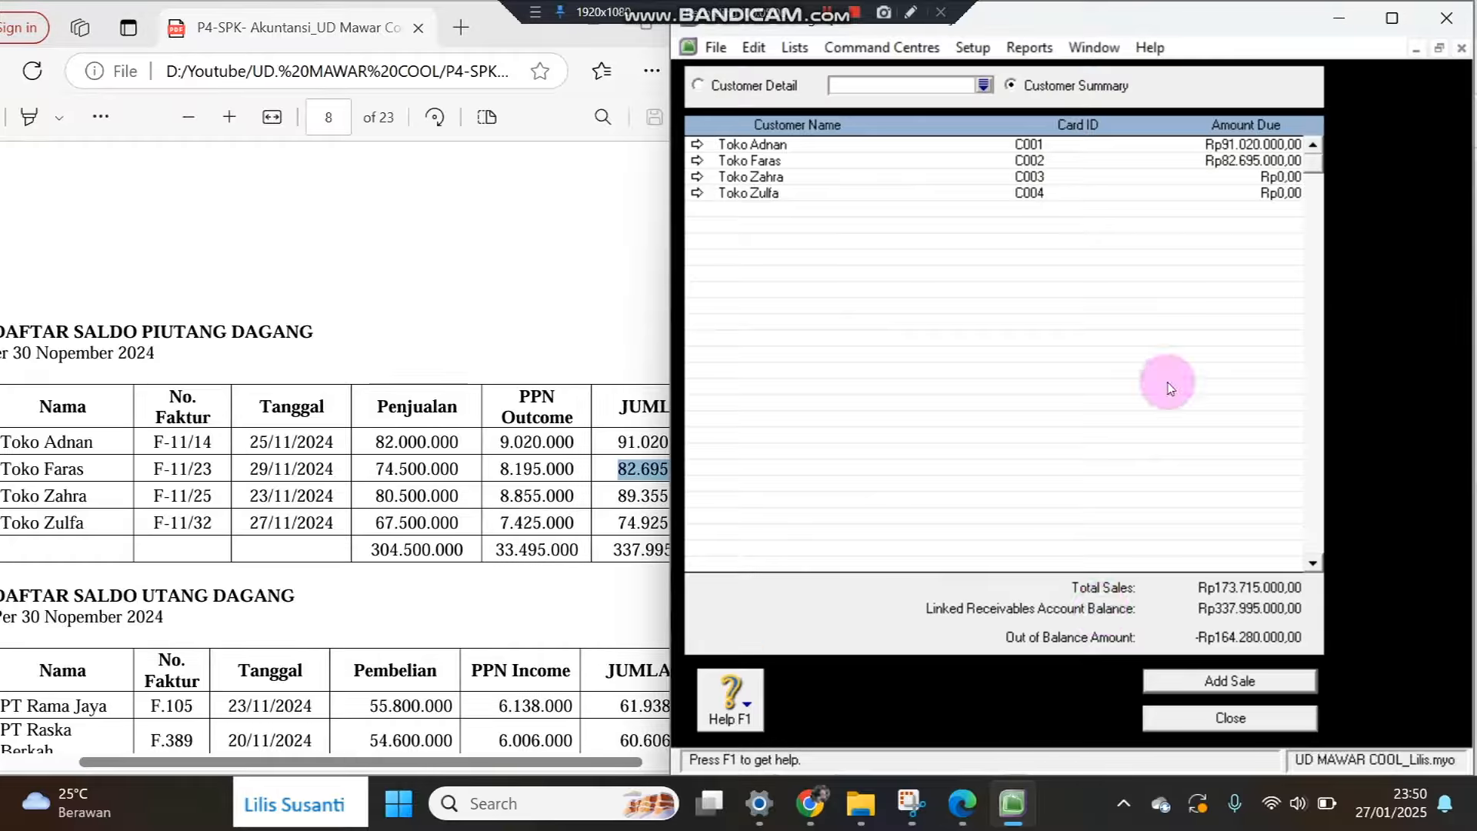
Add a historical sale for Toko Zahra dated 23/11/2024 with invoice number F-11/25 copied from the PDF.
left_click(1167, 679)
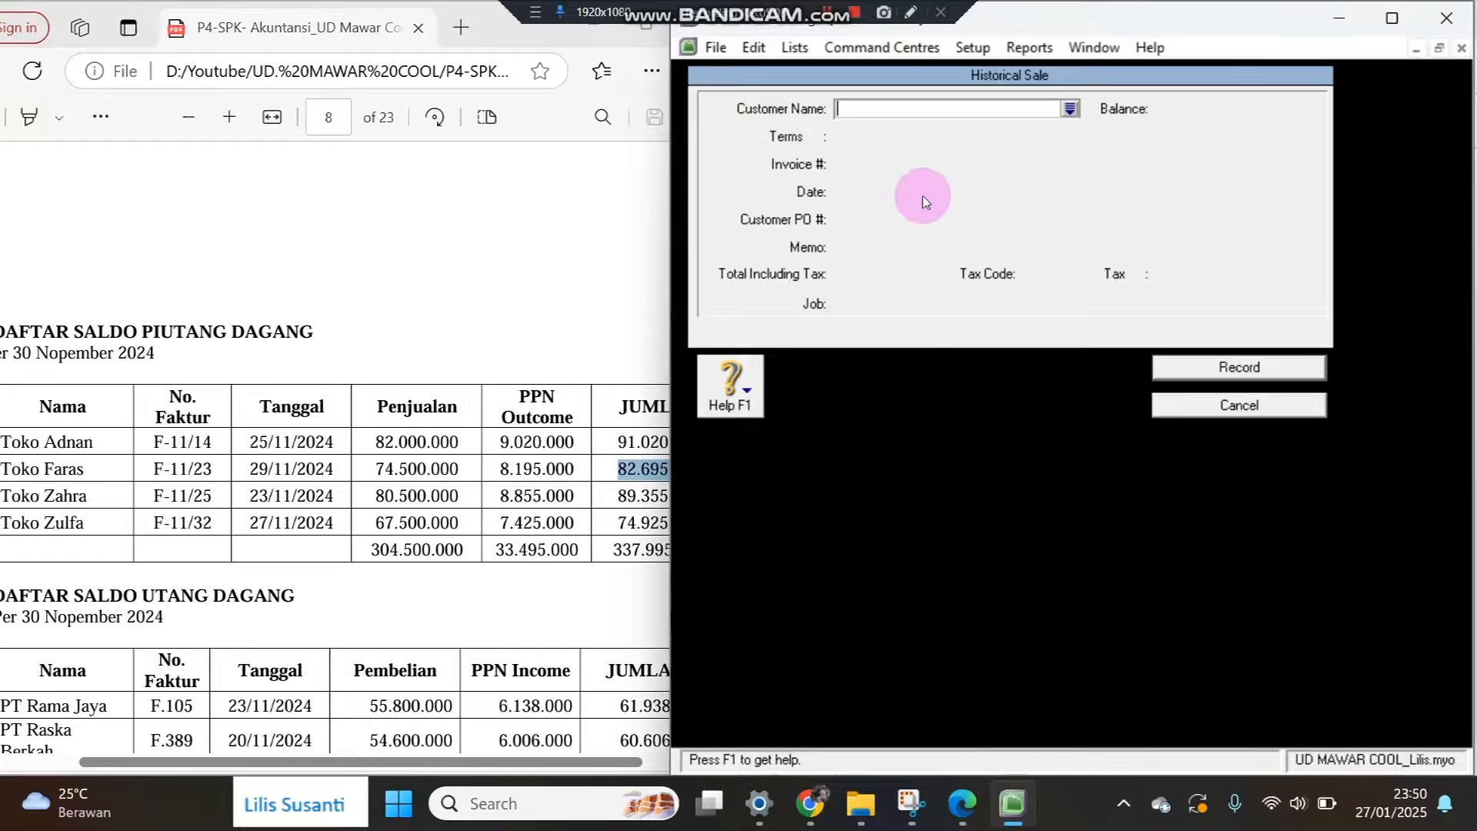
left_click(1070, 110)
left_click(898, 297)
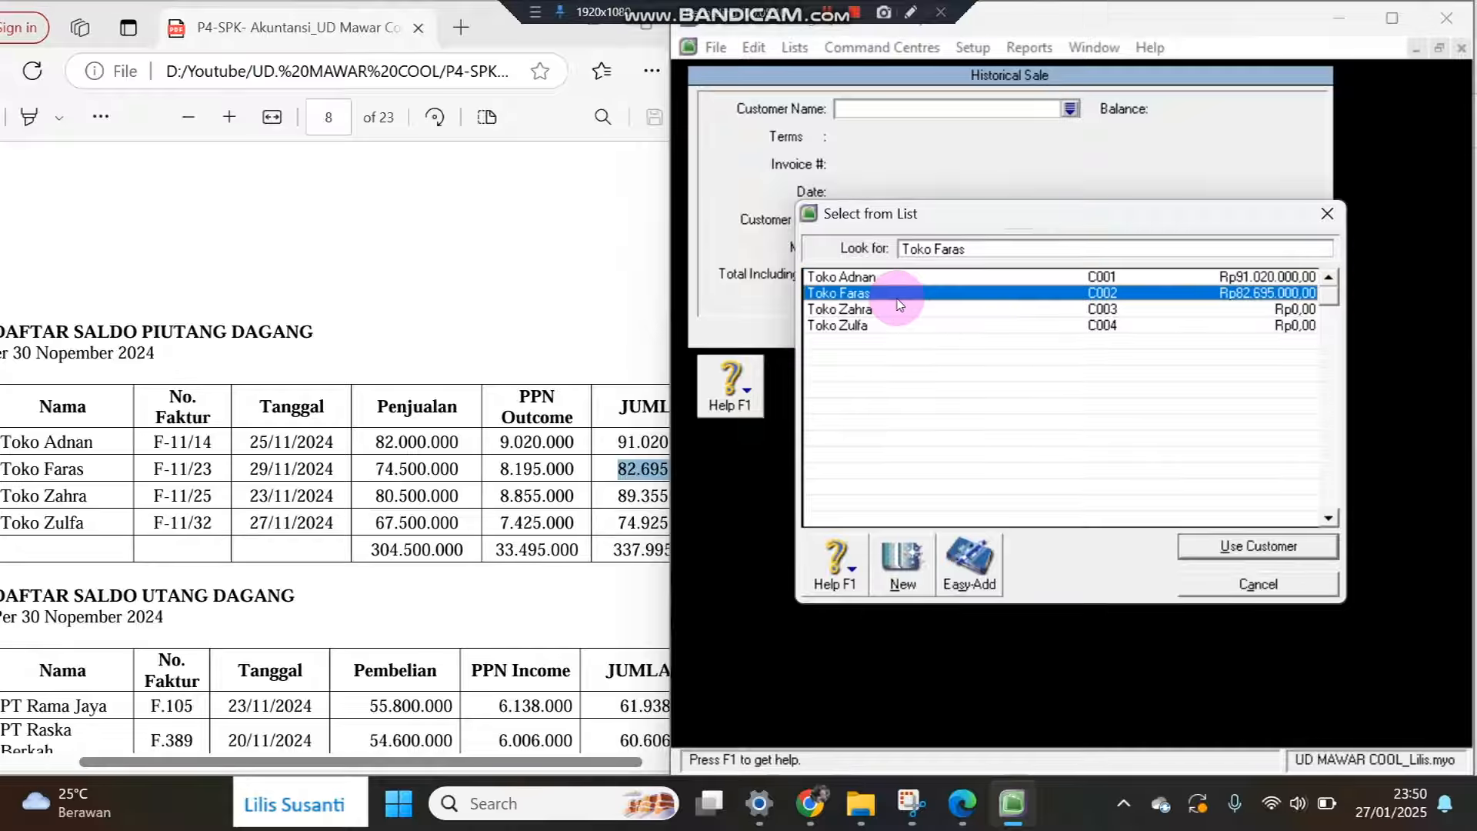
double_click(899, 310)
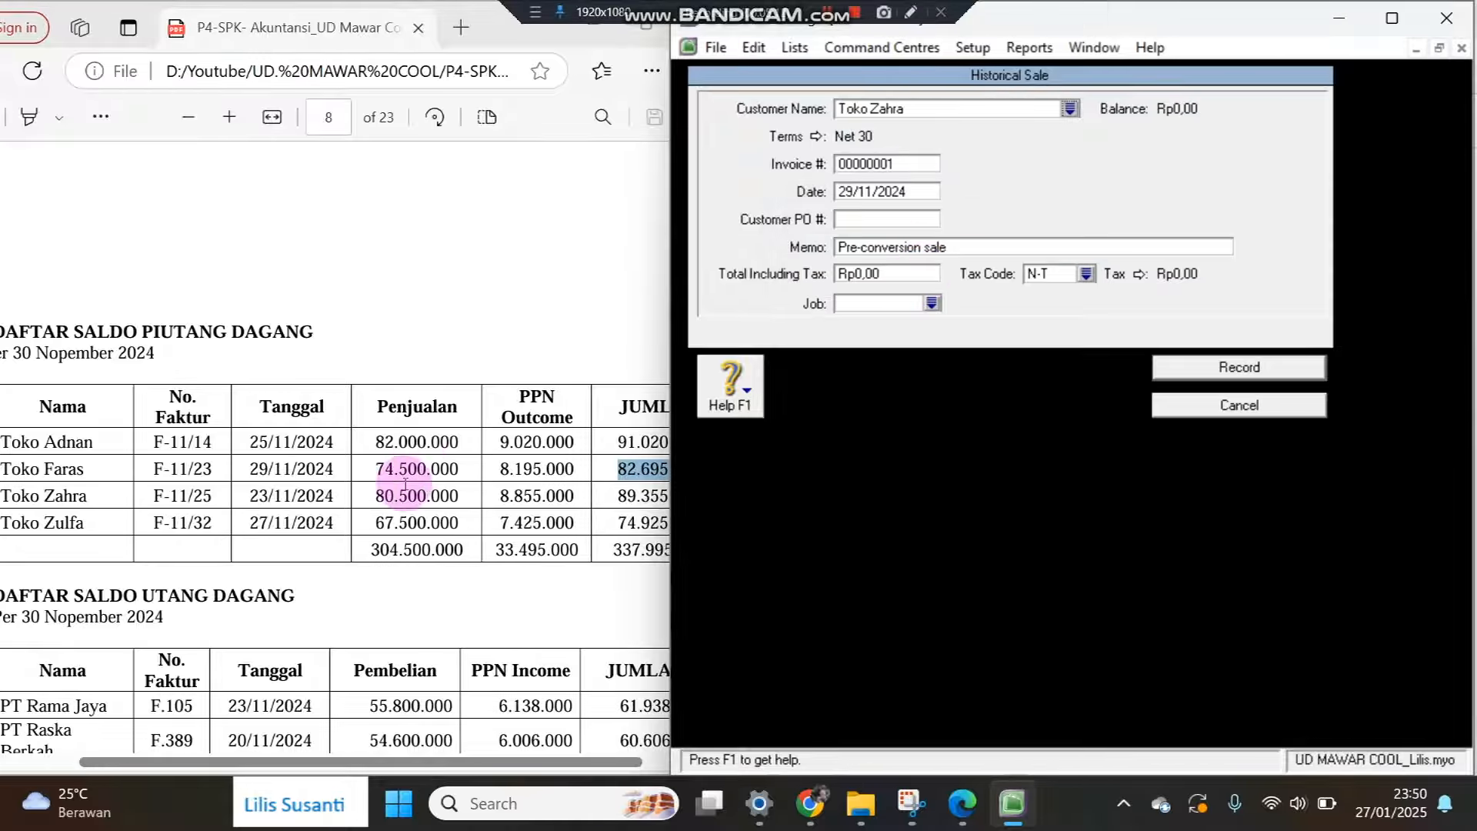
left_click(846, 197)
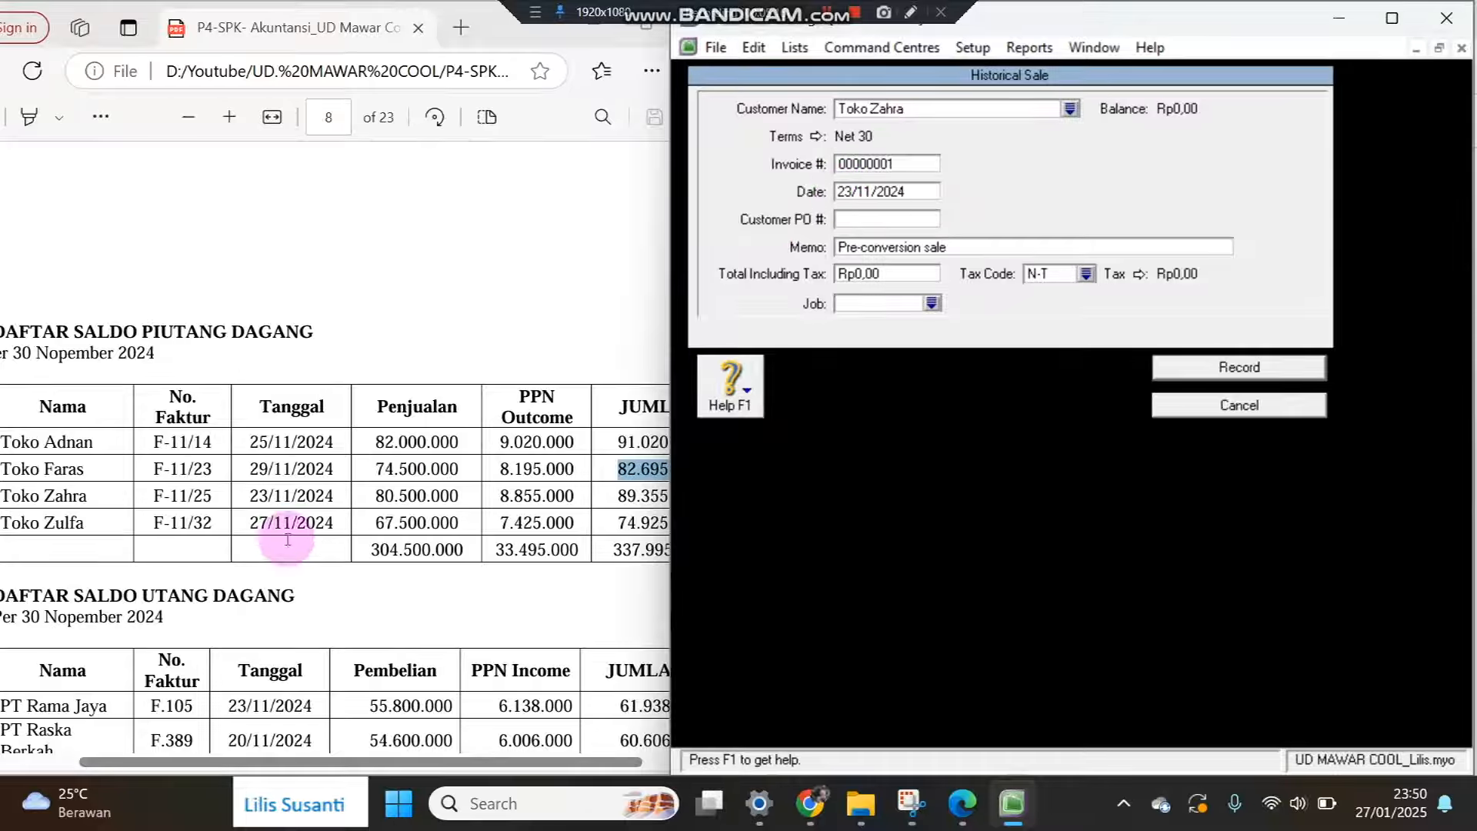
left_click_drag(179, 505, 214, 499)
right_click(223, 498)
left_click(291, 300)
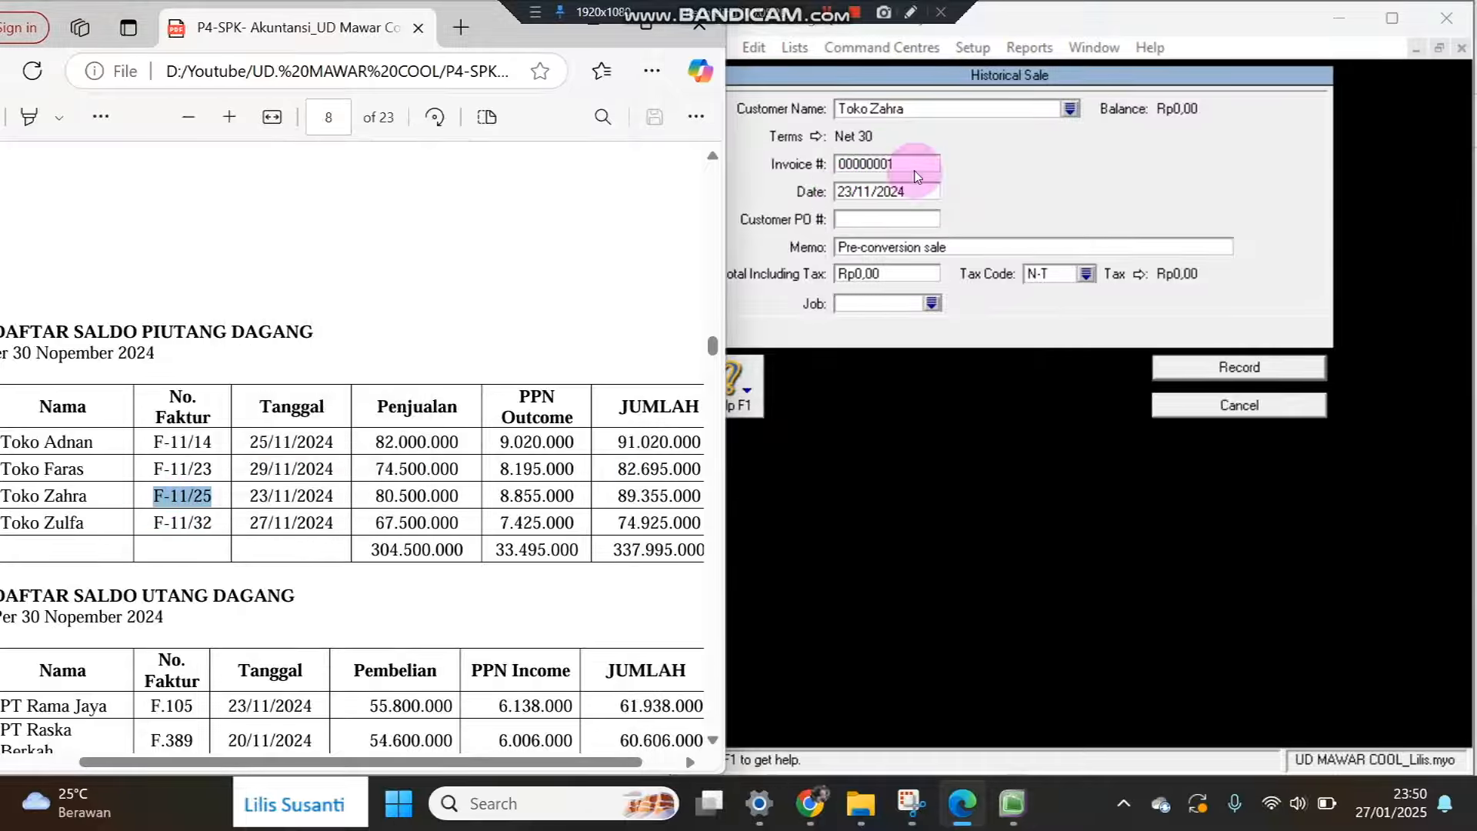
left_click(886, 164)
key("ctrl+v")
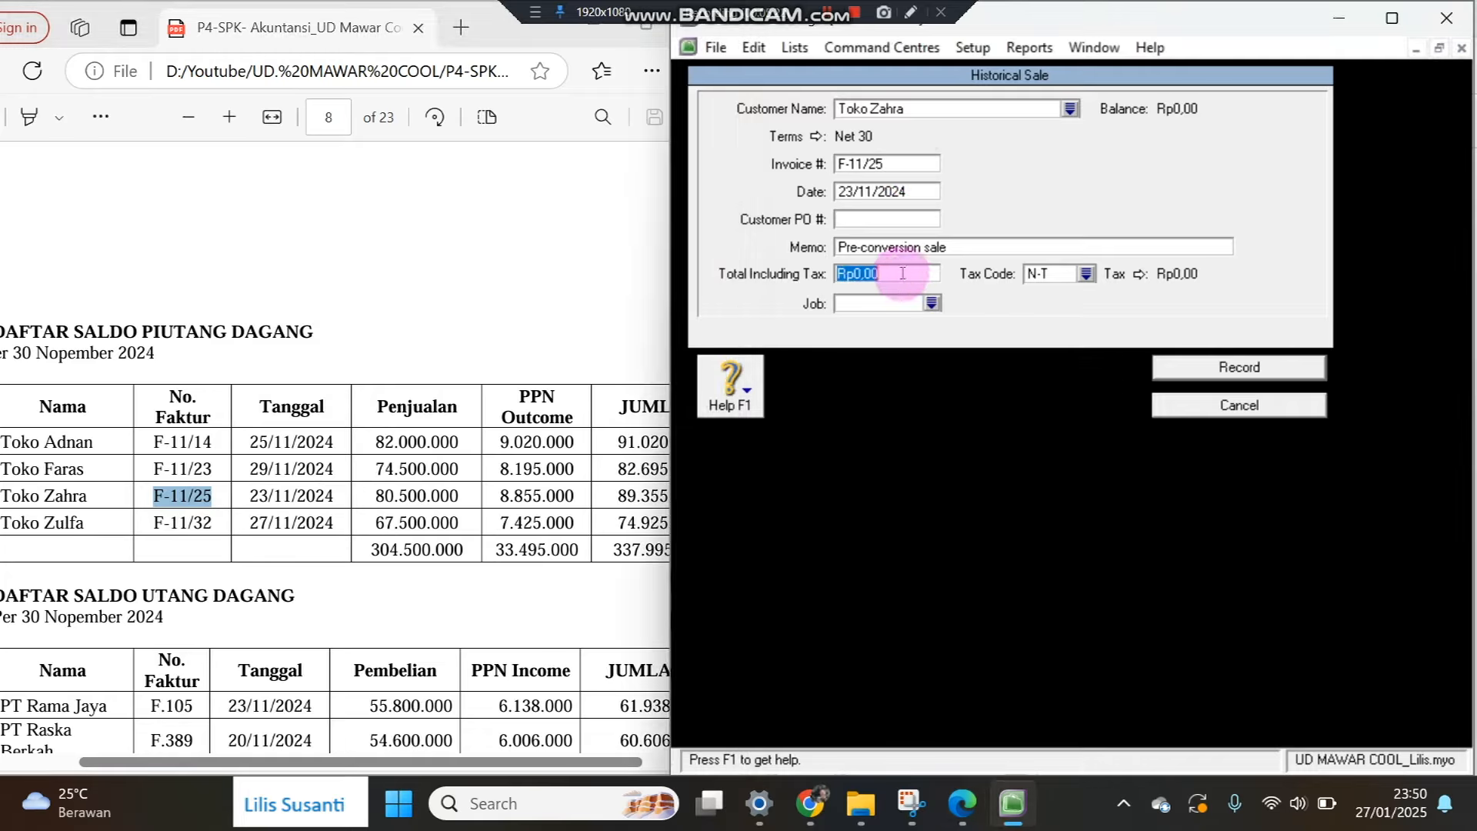
Copy the PDF total of 89.355.000 into Toko Zahra's Total Including Tax and record the historical sale.
left_click(618, 510)
left_click_drag(629, 495, 687, 494)
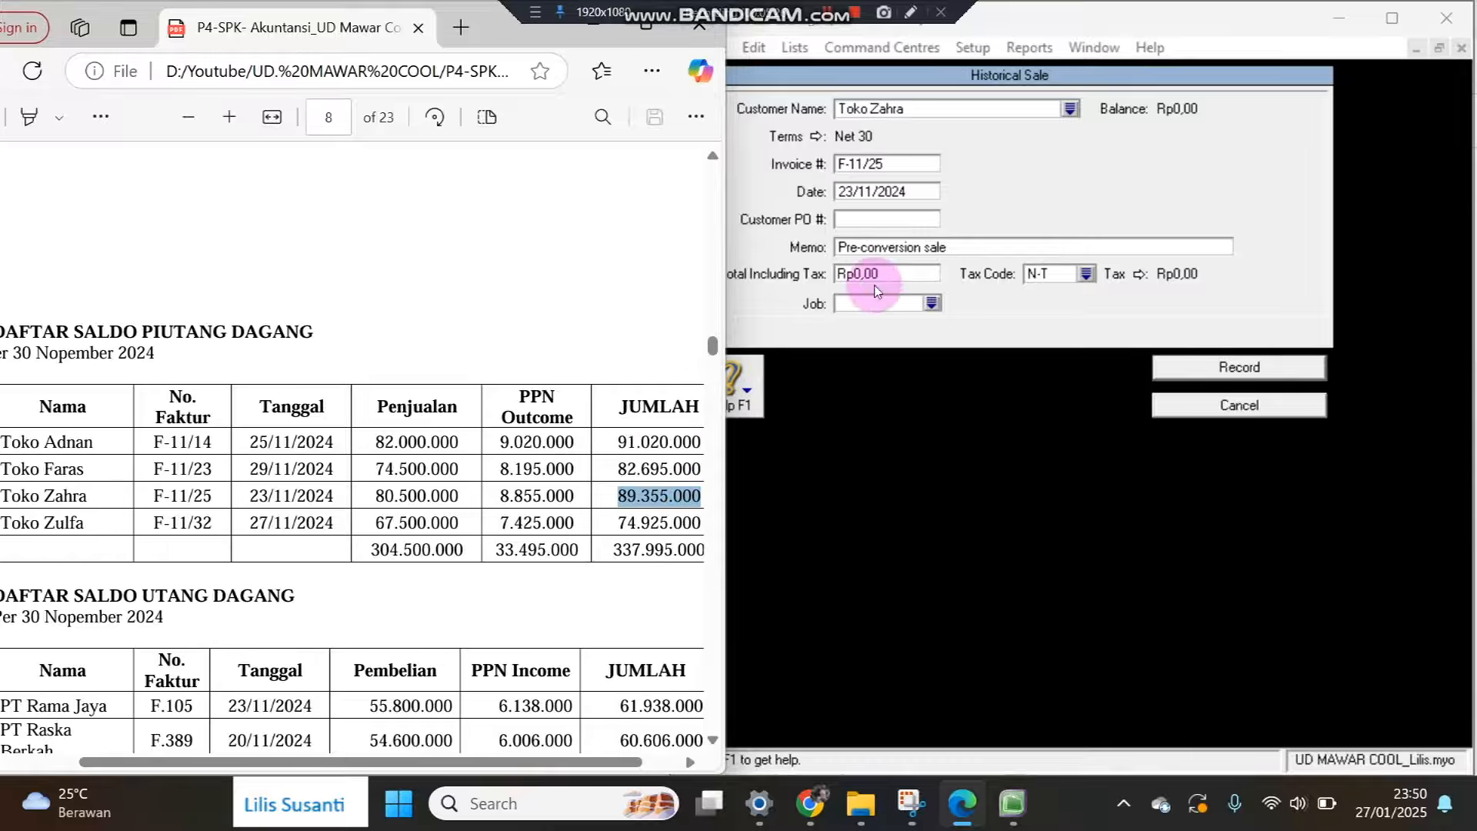
left_click(906, 269)
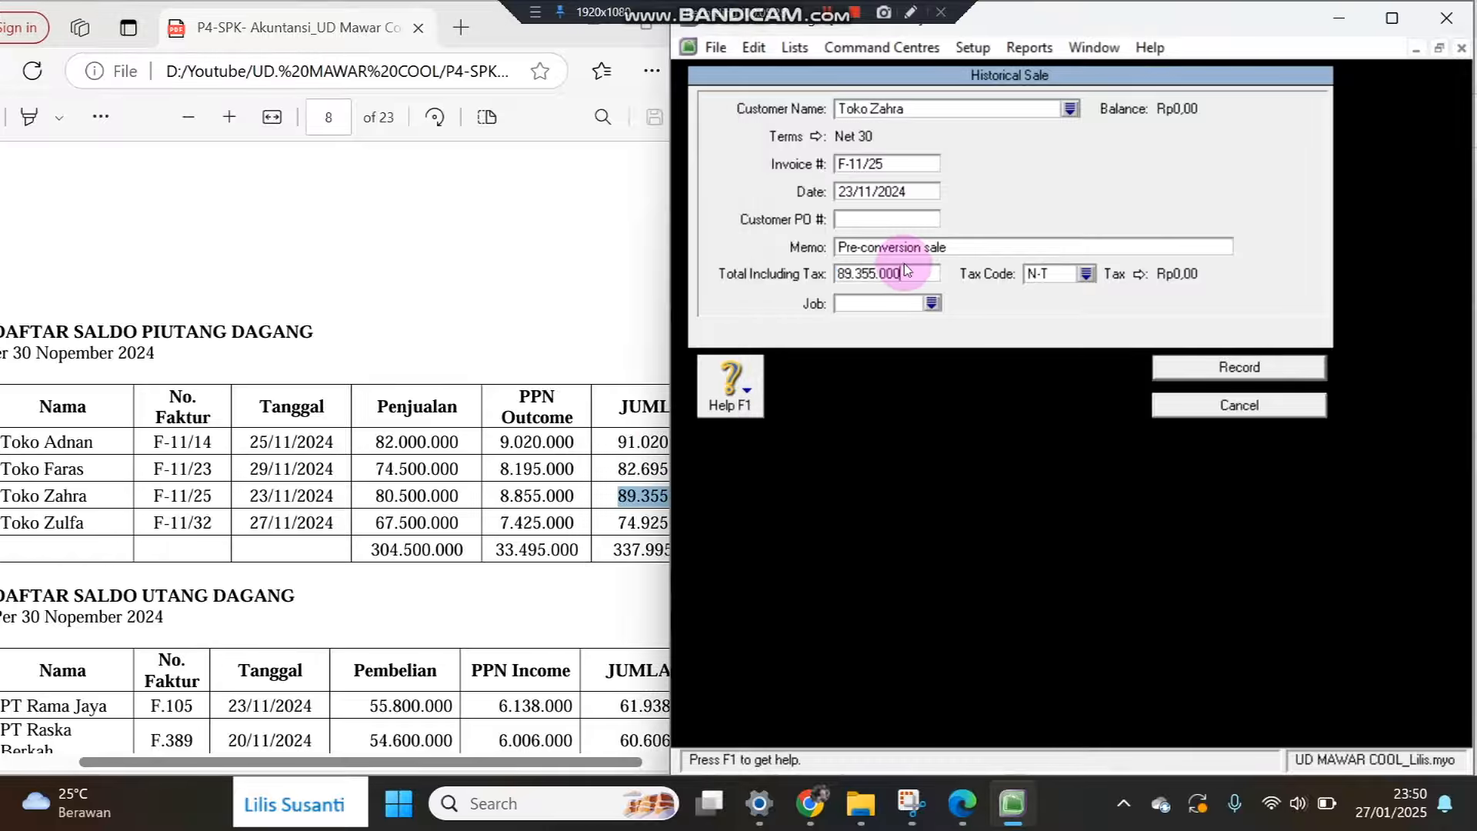
left_click(1210, 367)
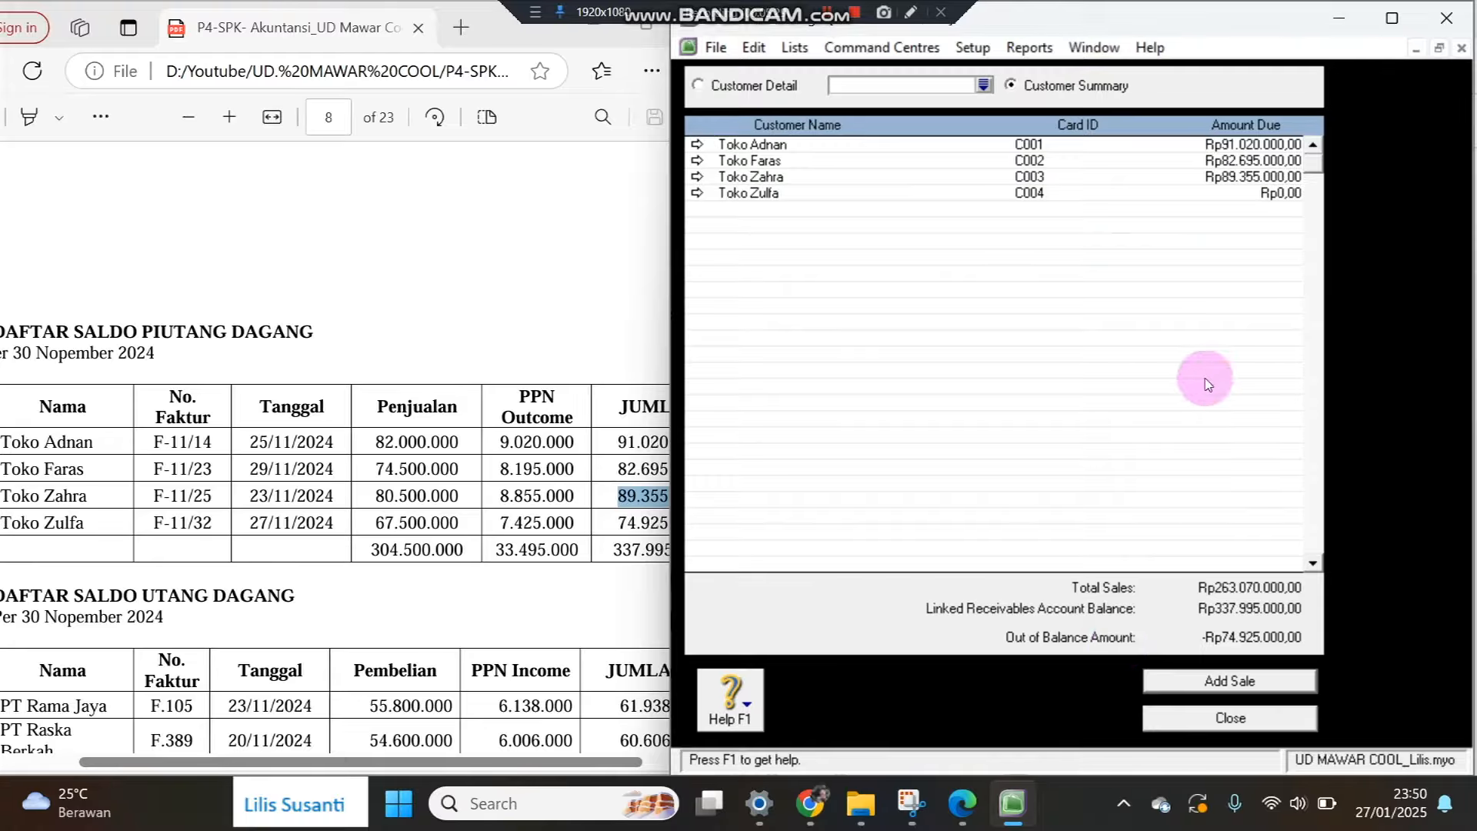
Add a historical sale for Toko Zulfa dated 27/11/2024 with invoice number F-11/32 copied from the PDF.
left_click(1163, 688)
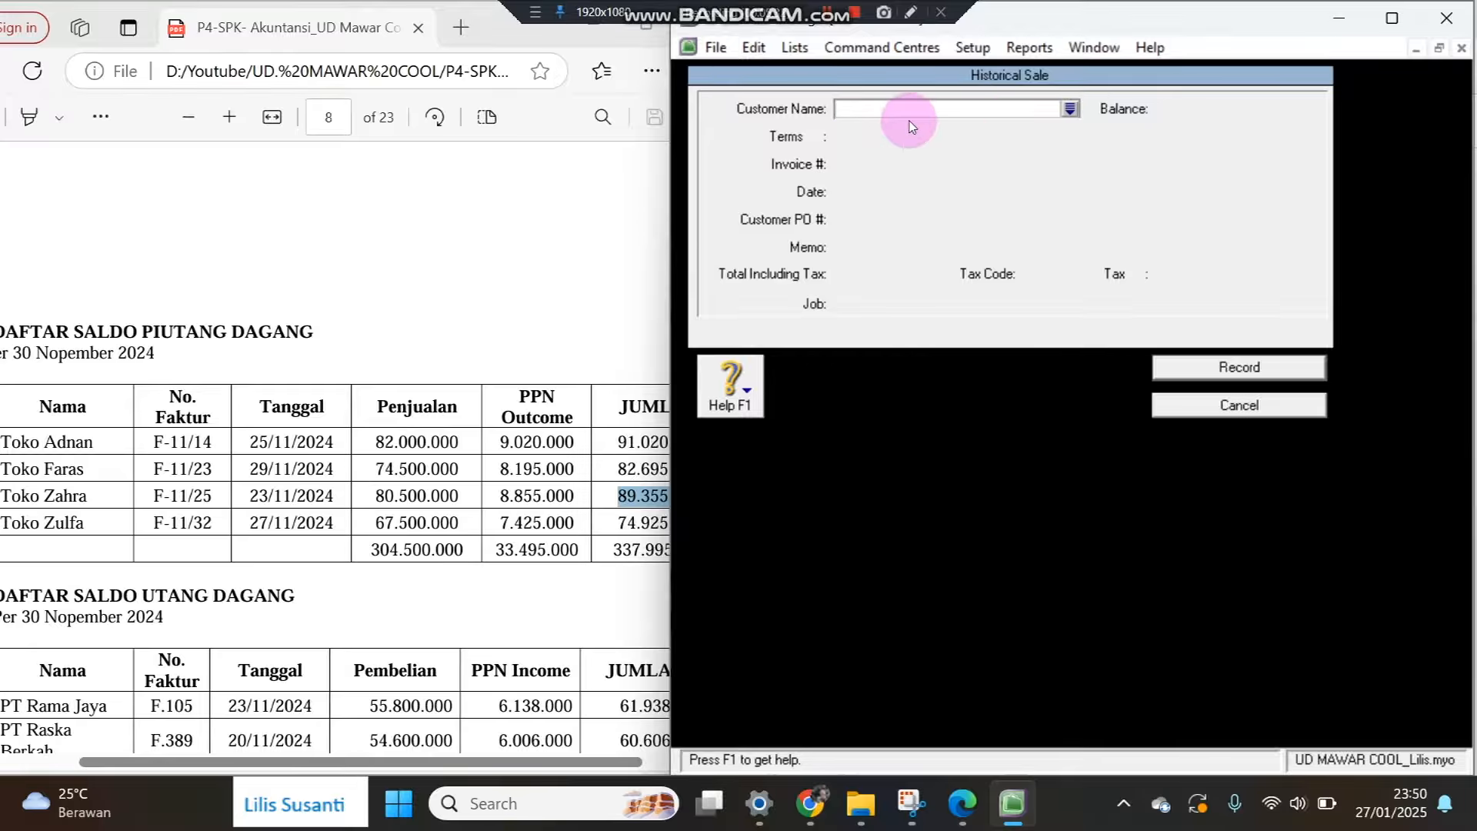
left_click(1070, 108)
double_click(880, 326)
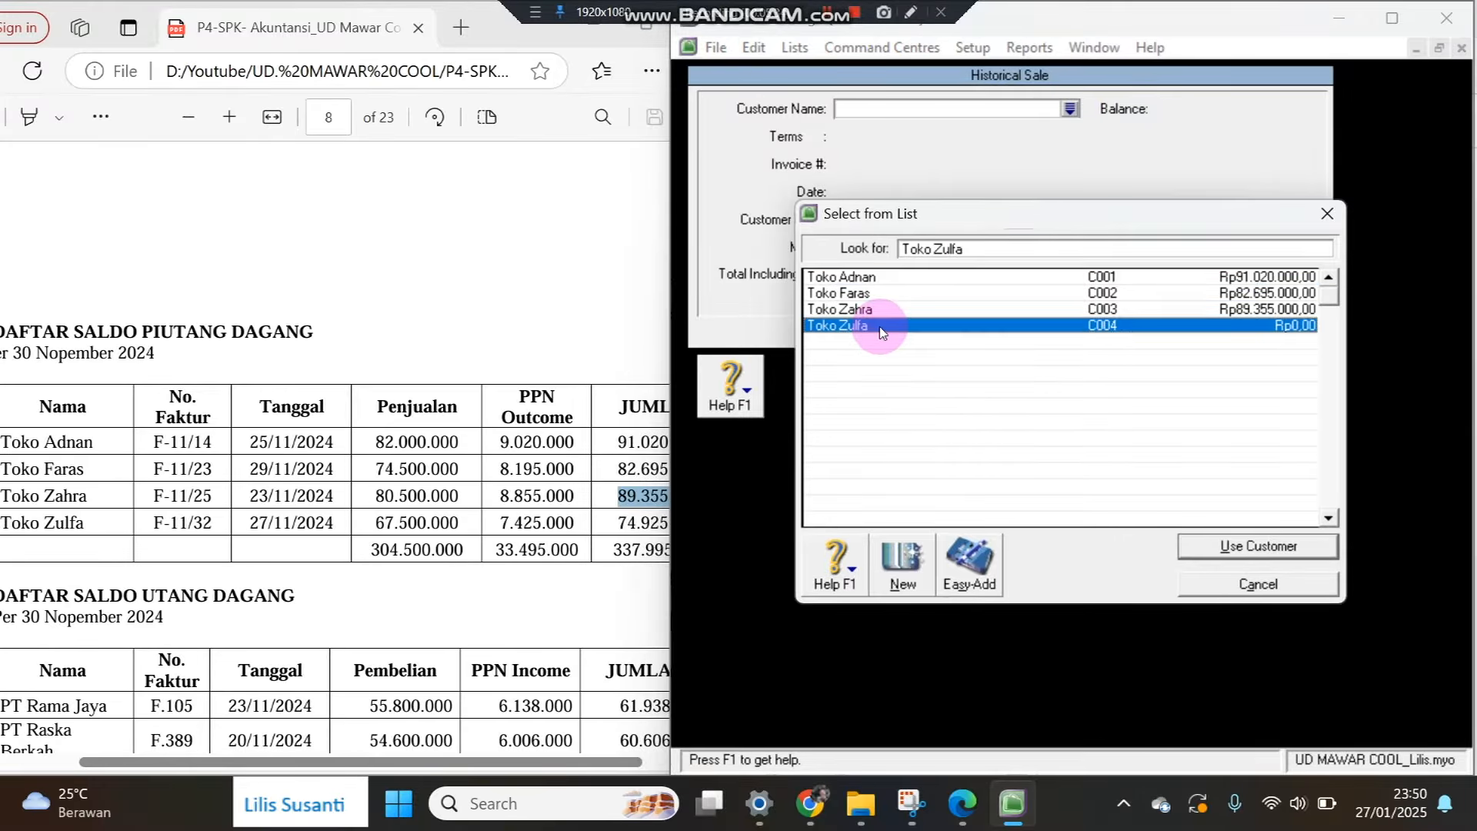
left_click(850, 192)
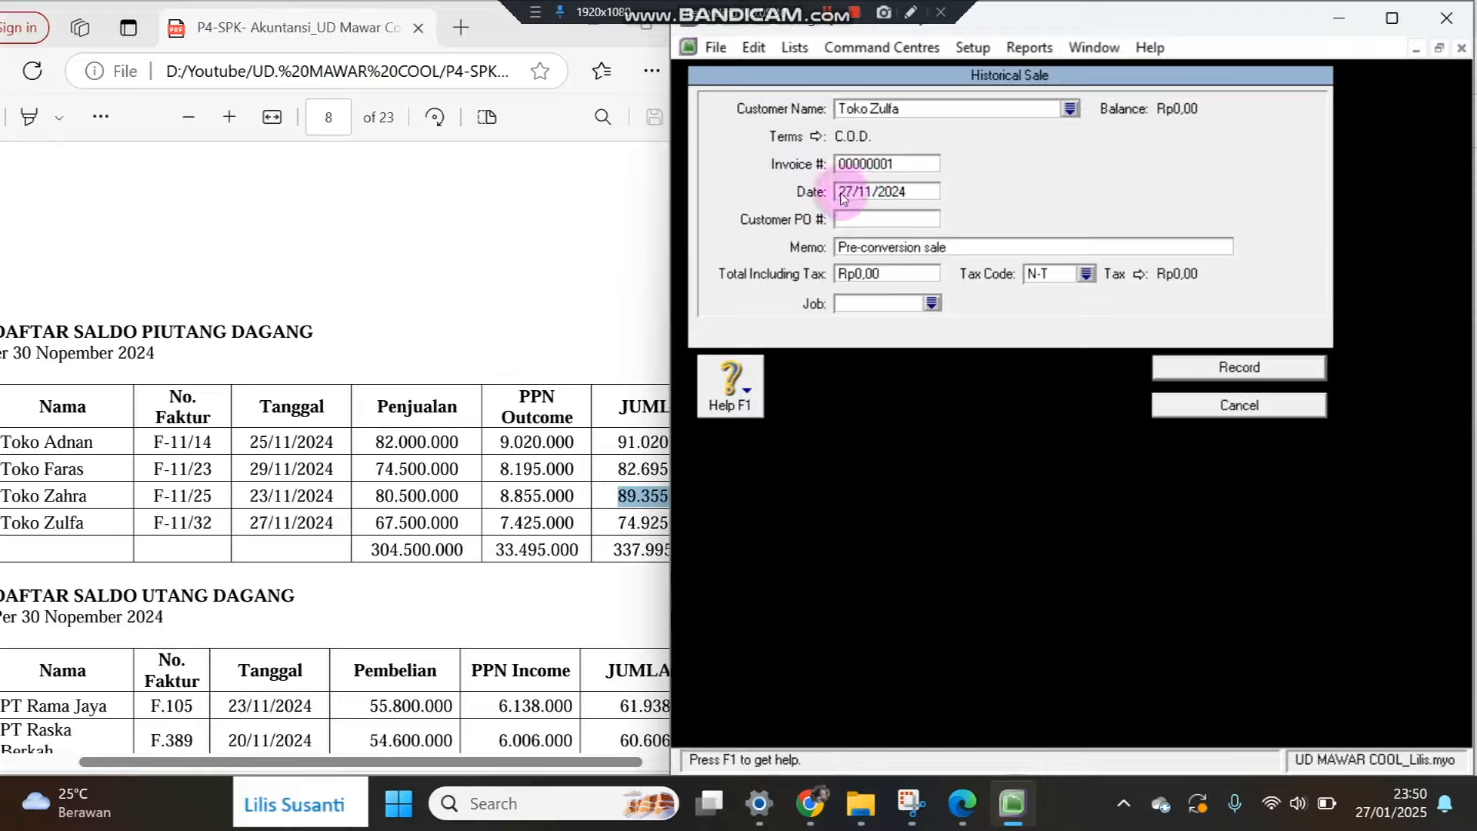
left_click_drag(146, 522, 216, 524)
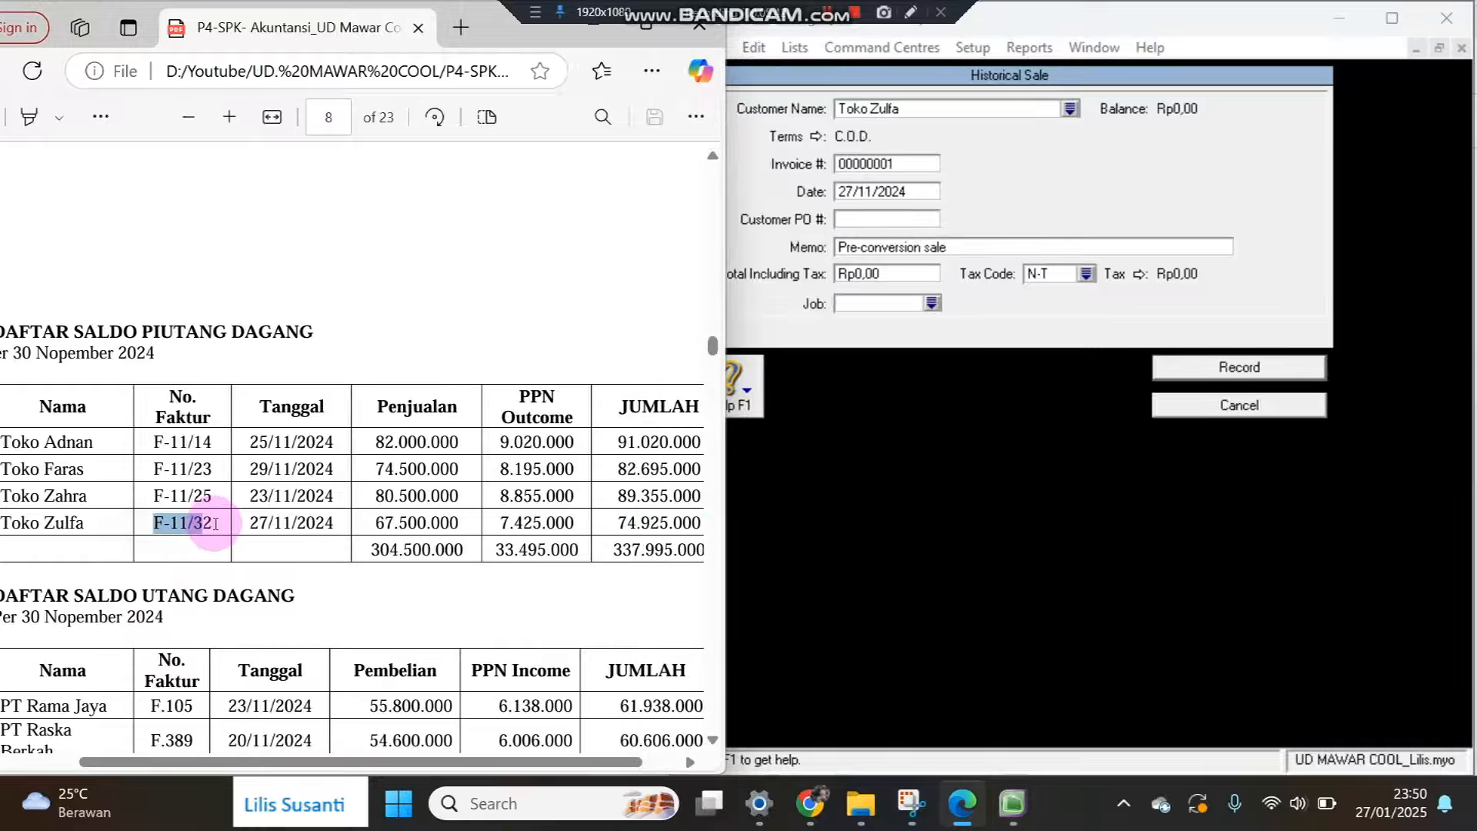
left_click(919, 163)
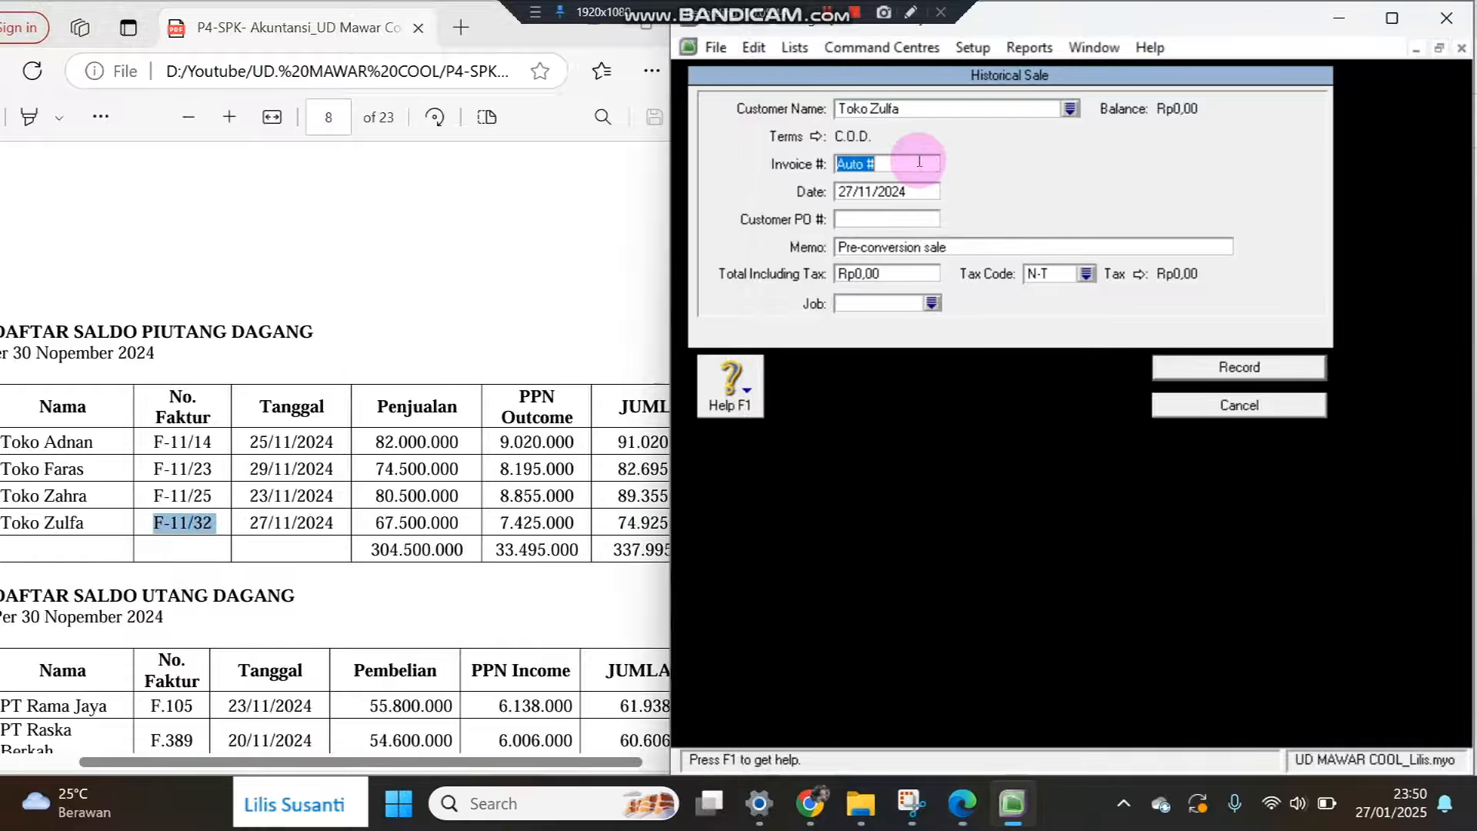
key("ctrl+v")
Copy the PDF total of 74.925.000 into Toko Zulfa's Total Including Tax, record the historical sale and close the customer balances.
left_click(611, 520)
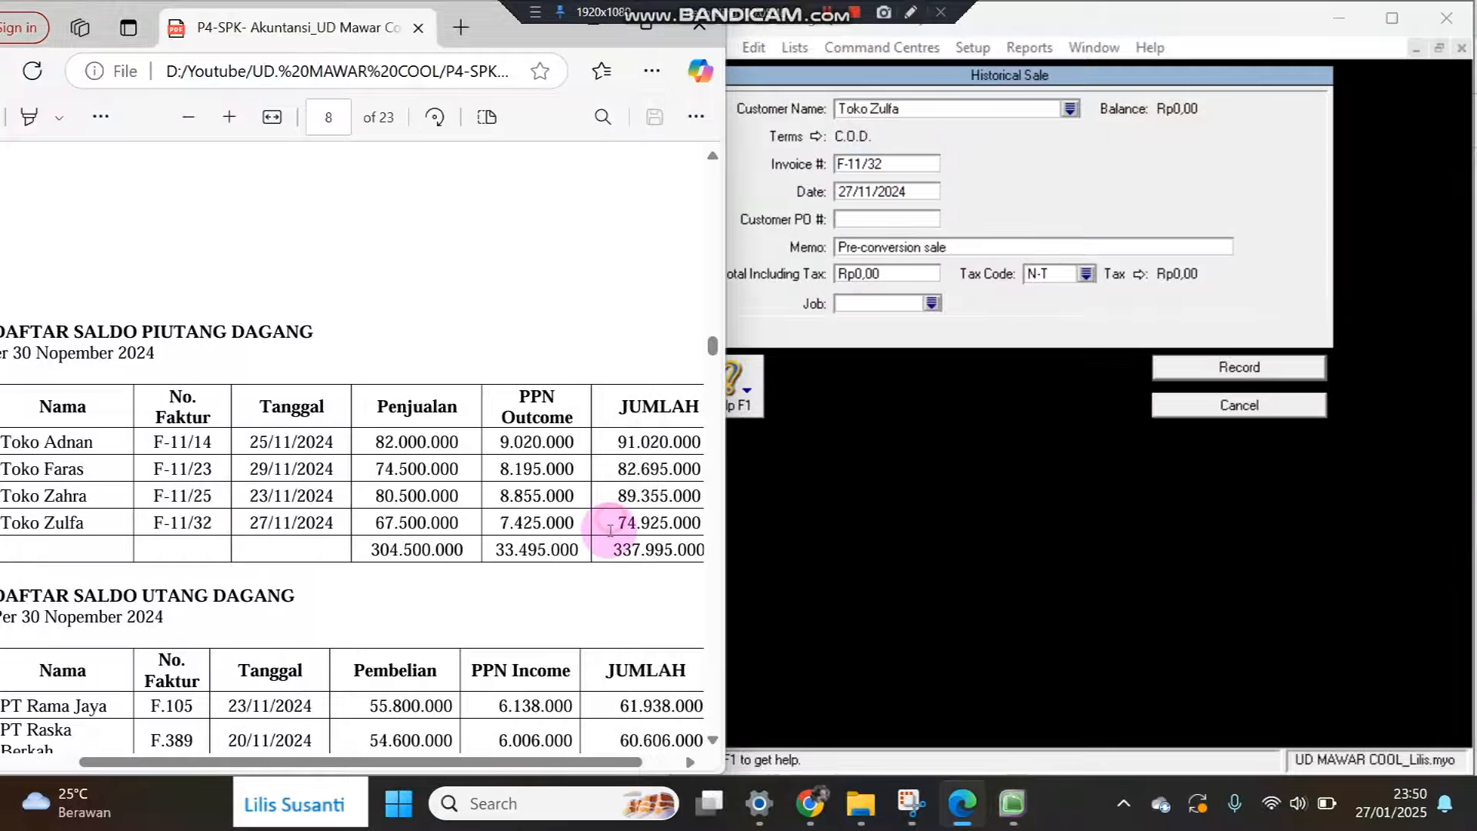
left_click_drag(612, 527, 697, 524)
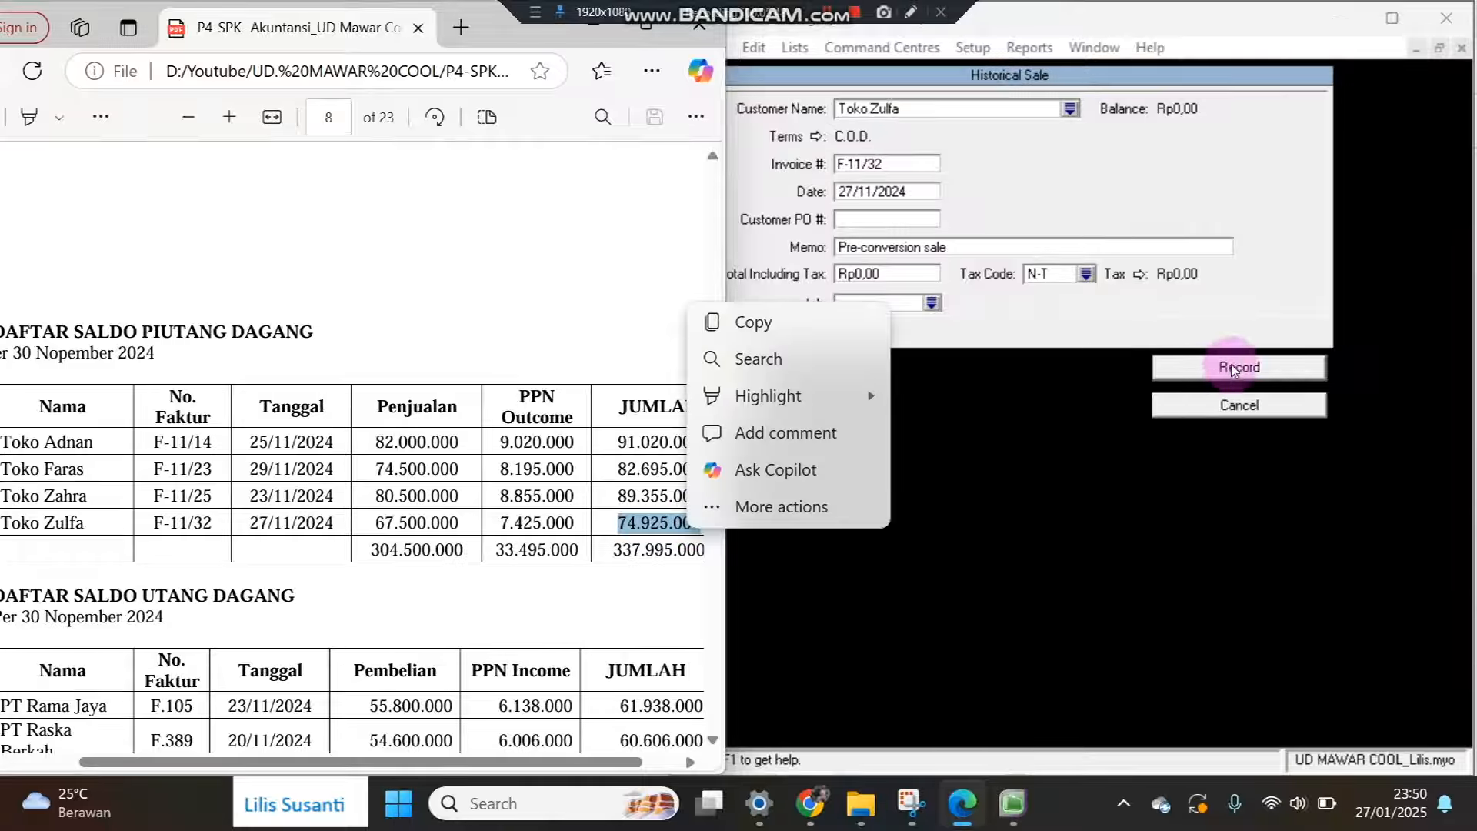
left_click(940, 277)
key("ctrl+v")
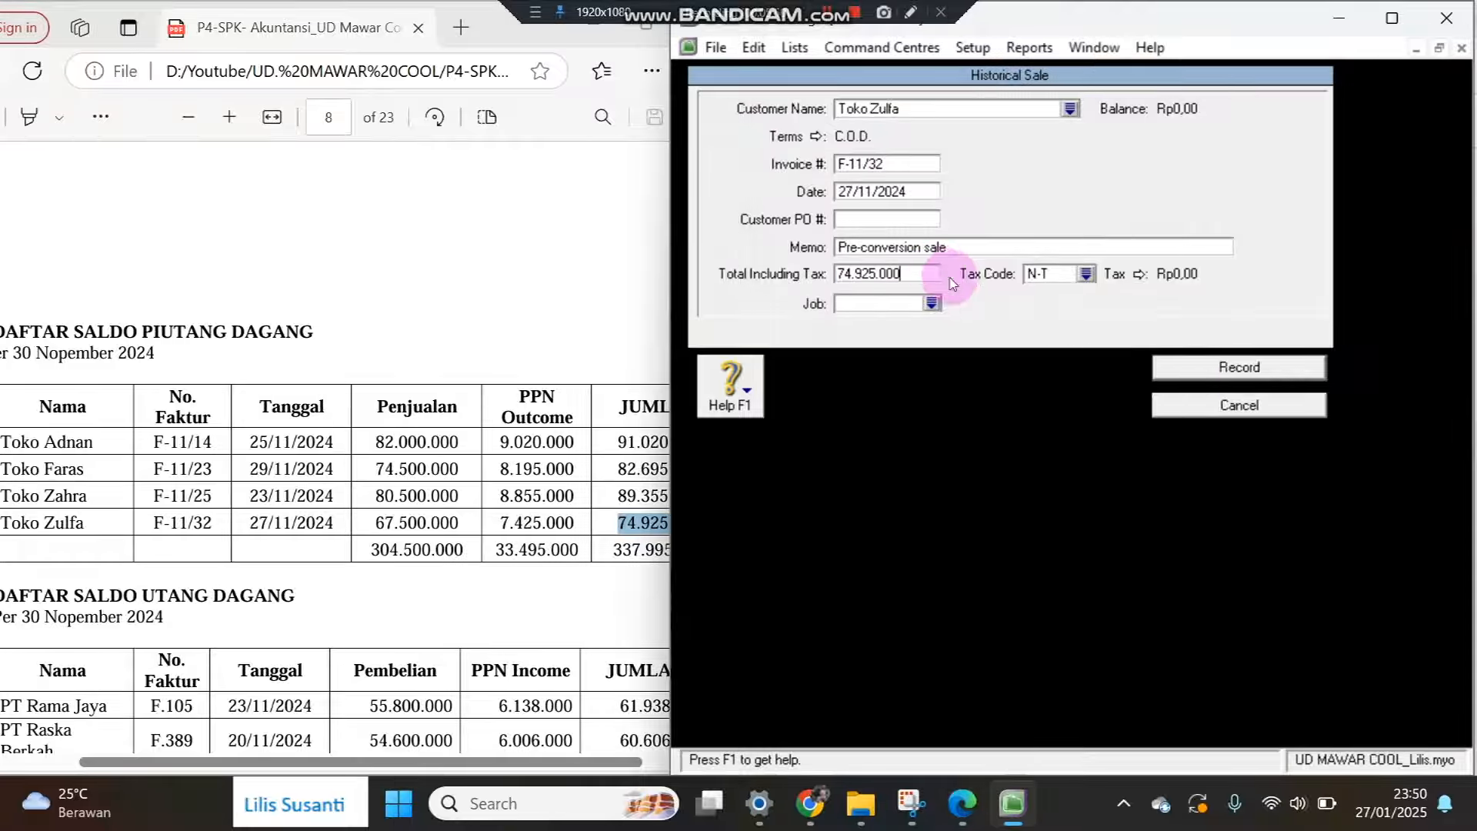
left_click(1171, 370)
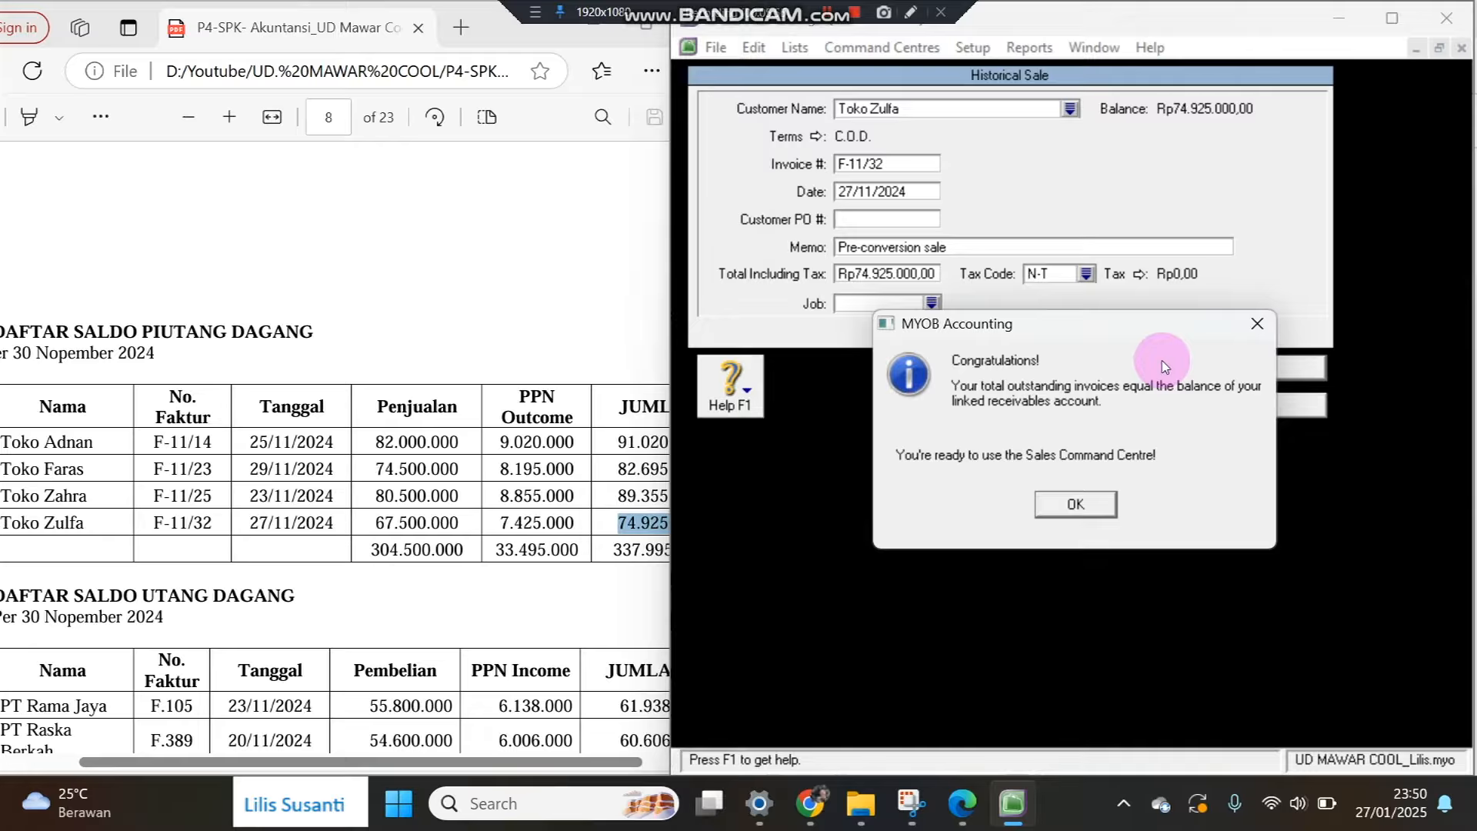
left_click(1108, 504)
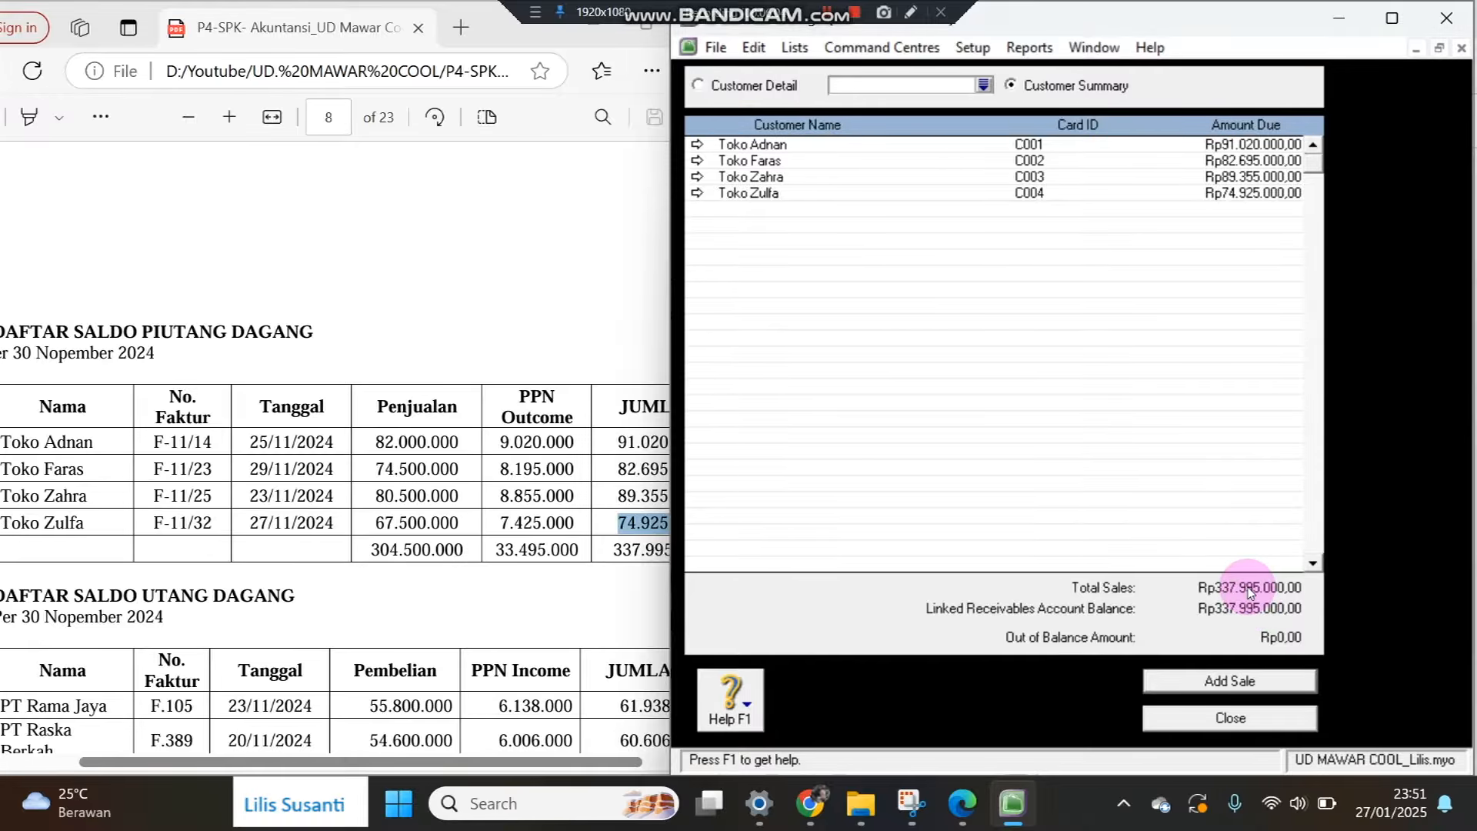
left_click(1232, 720)
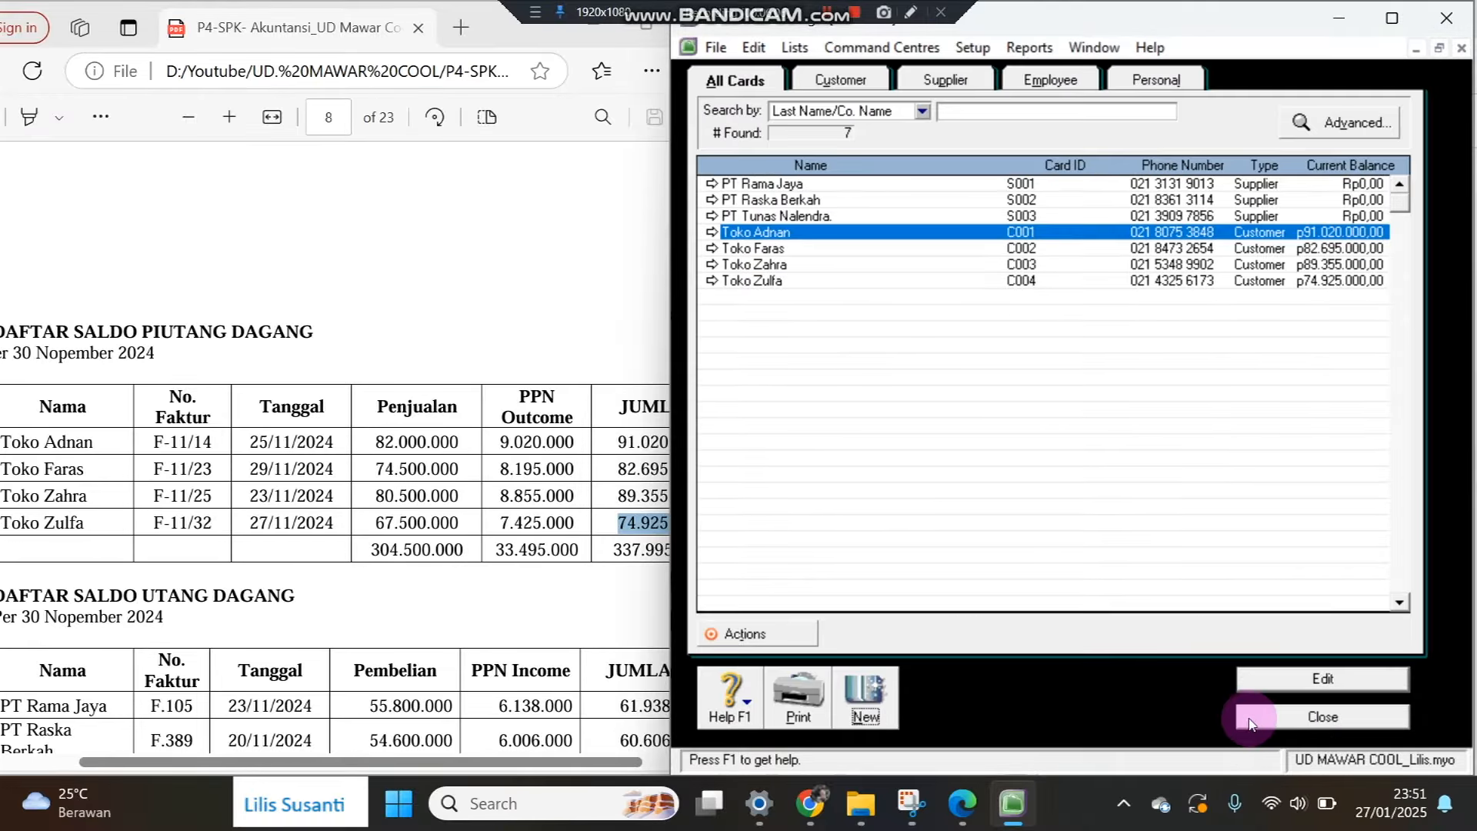
Bring the PDF's payables table into view and open the supplier opening balances setup.
scroll(367, 595, "down", 3)
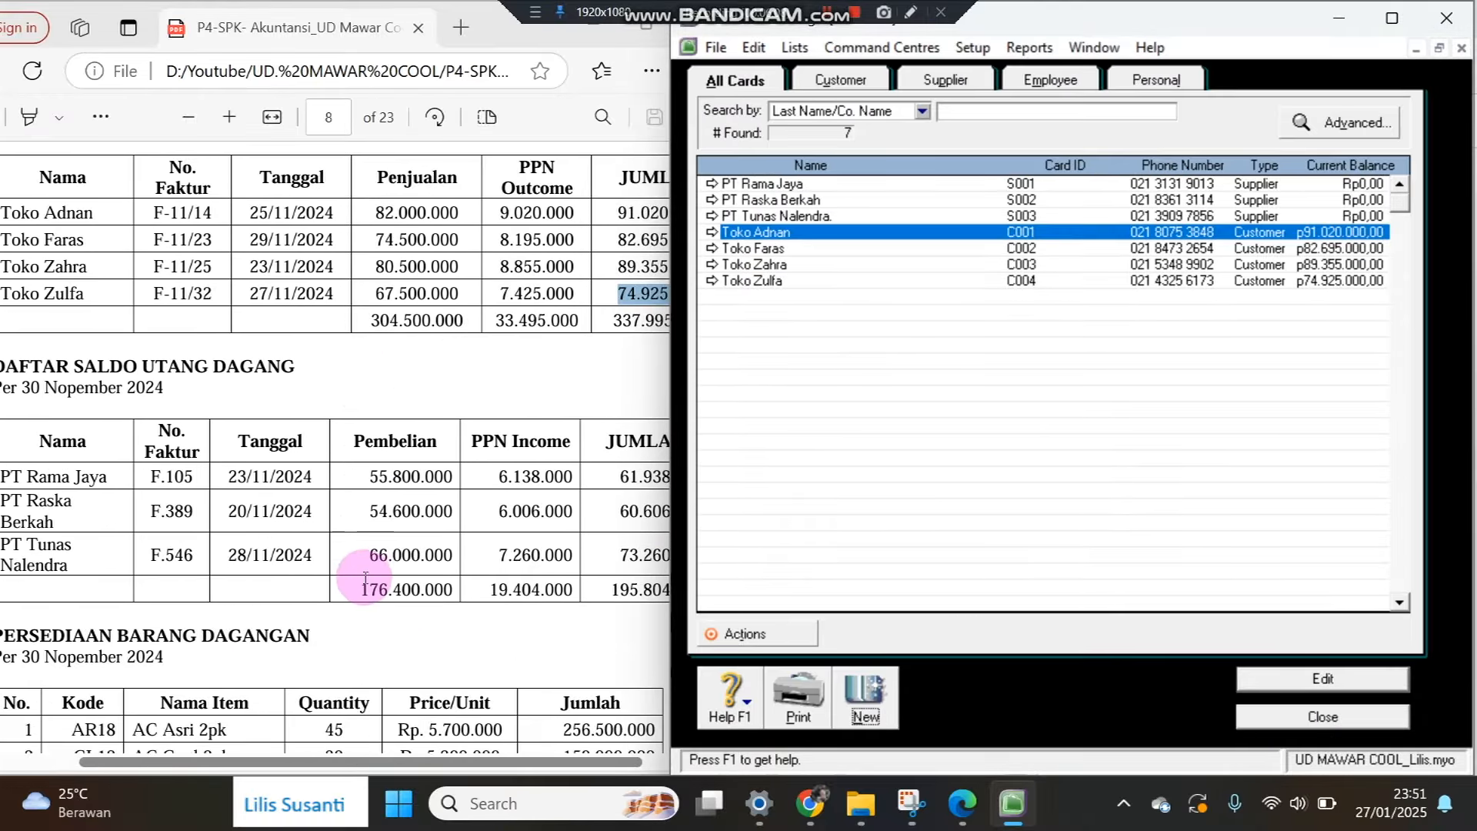
scroll(373, 570, "up", 2)
left_click(795, 48)
mouse_move(969, 51)
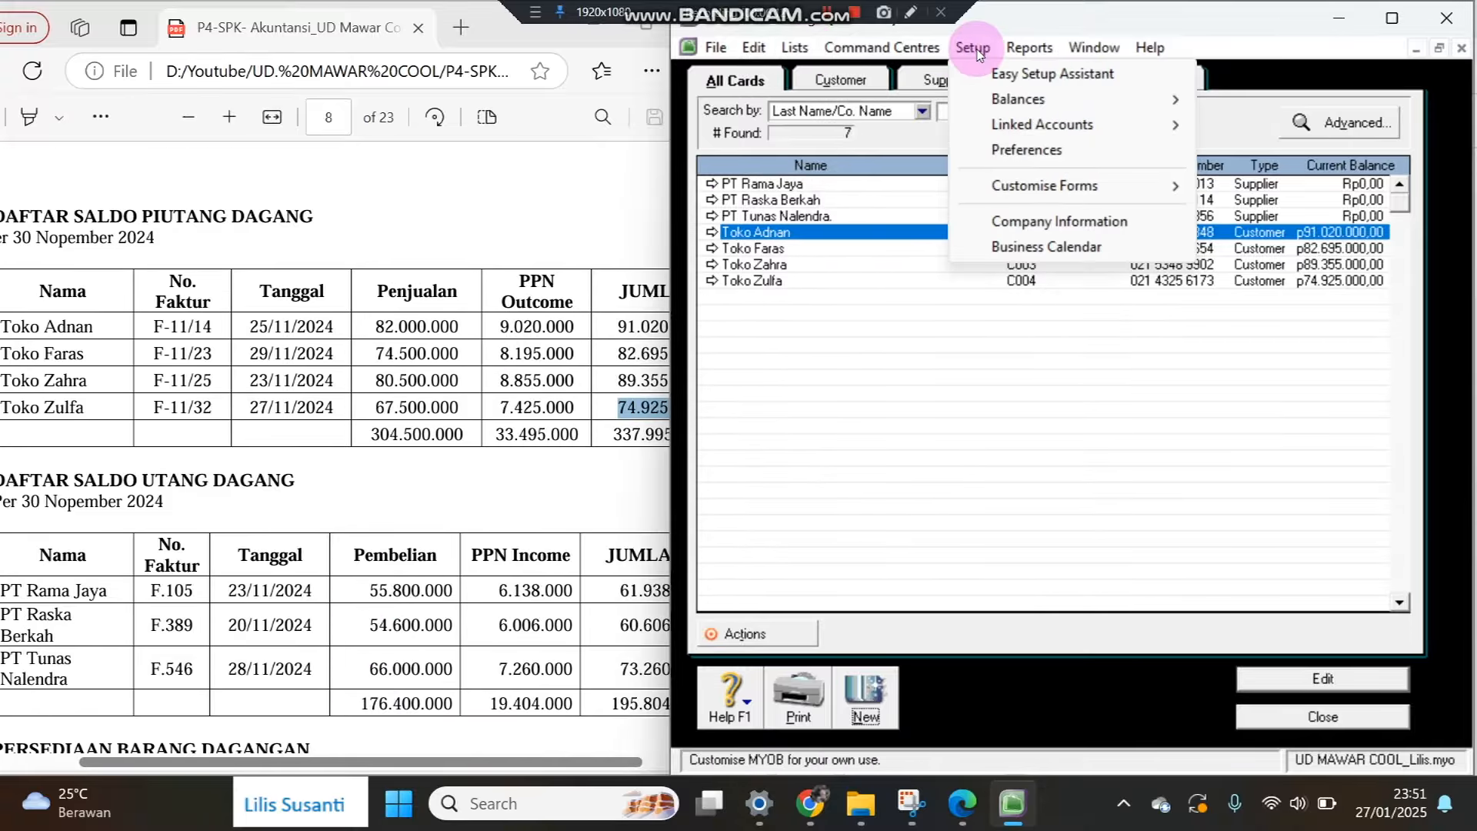
mouse_move(1027, 100)
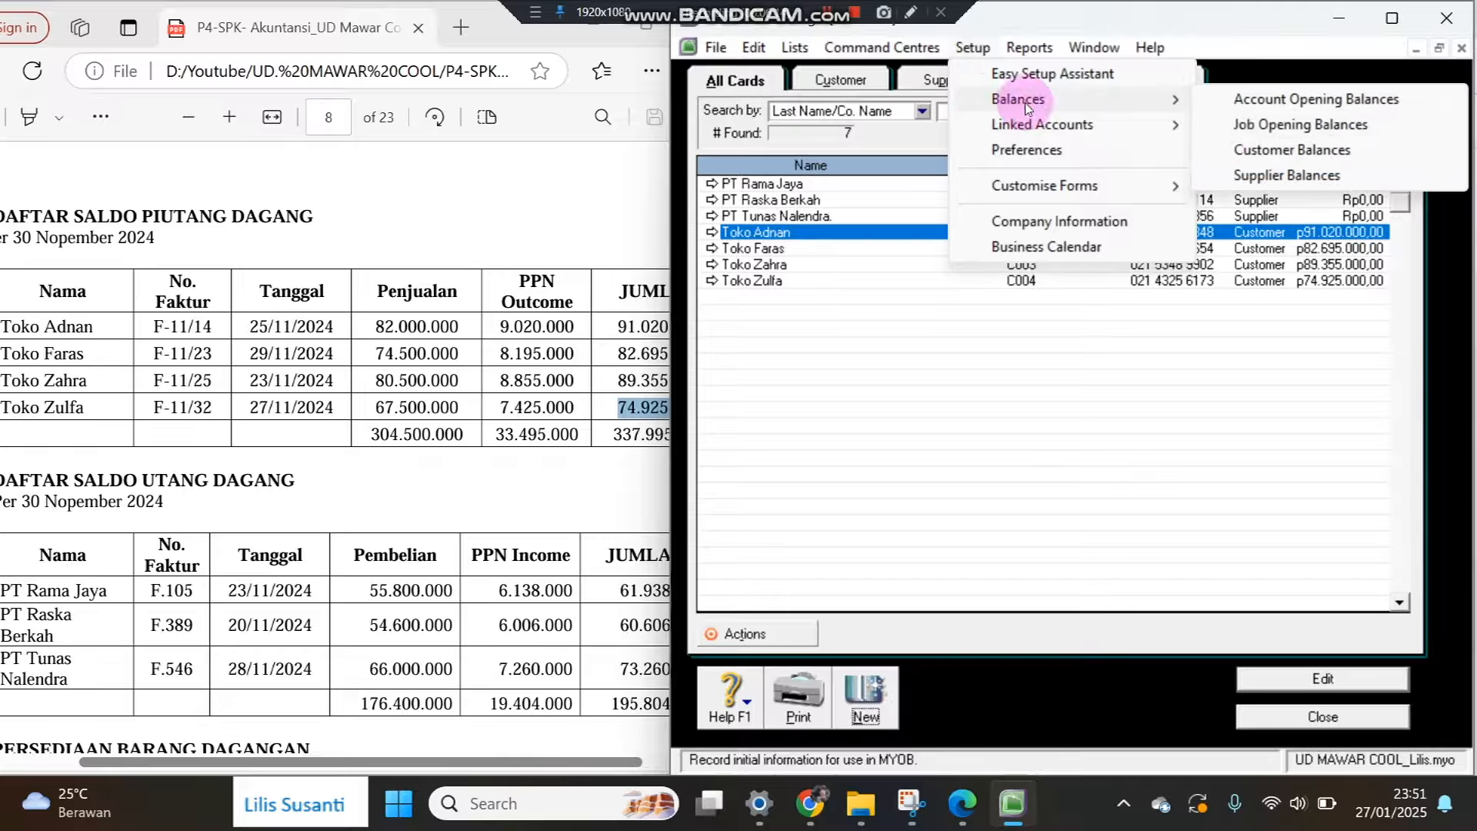
left_click(1246, 176)
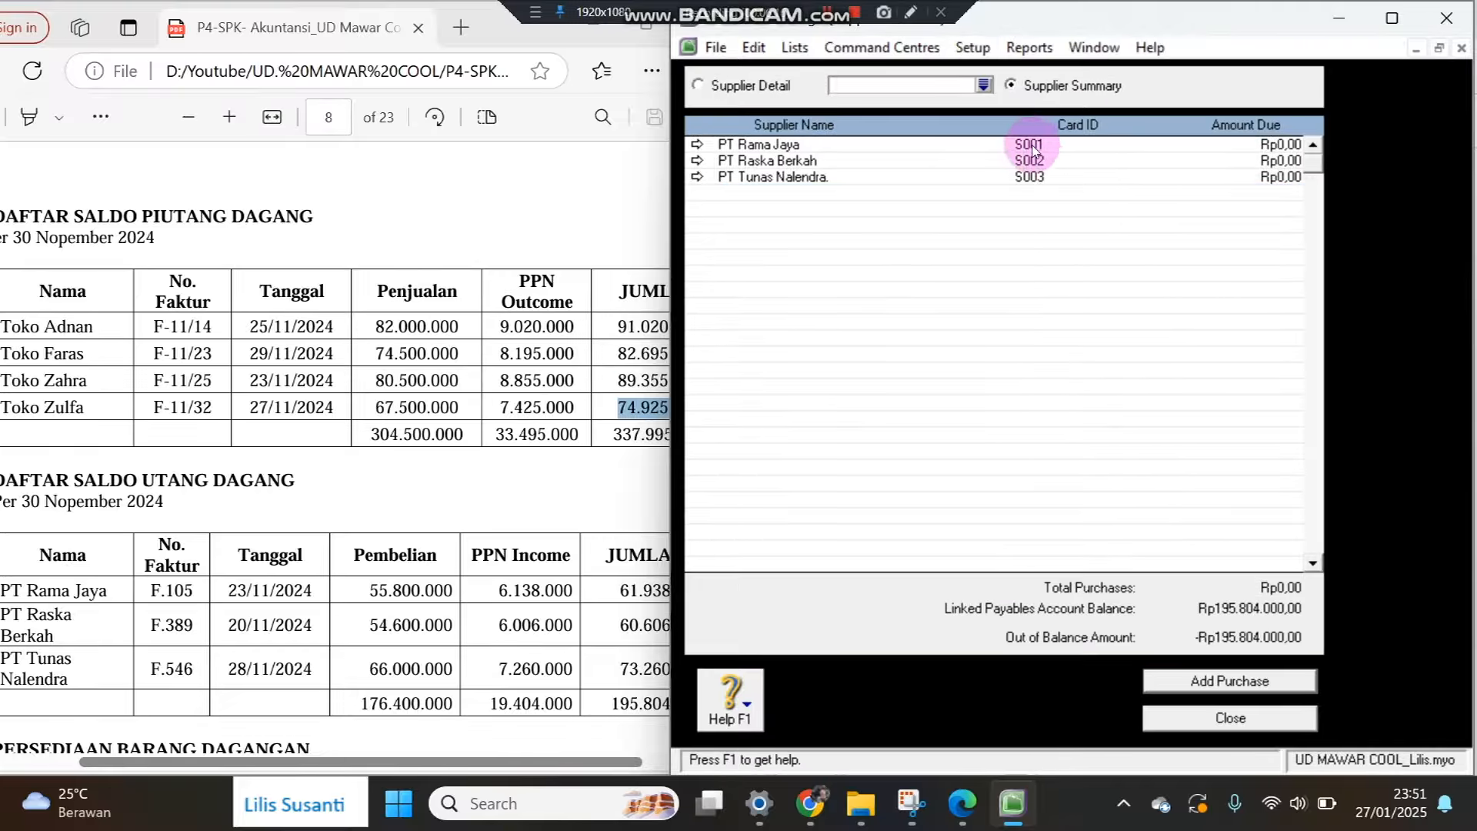
Add a historical purchase for PT Rama Jaya with PO number F.105 copied from the PDF and date 23/12/2024.
left_click(1183, 697)
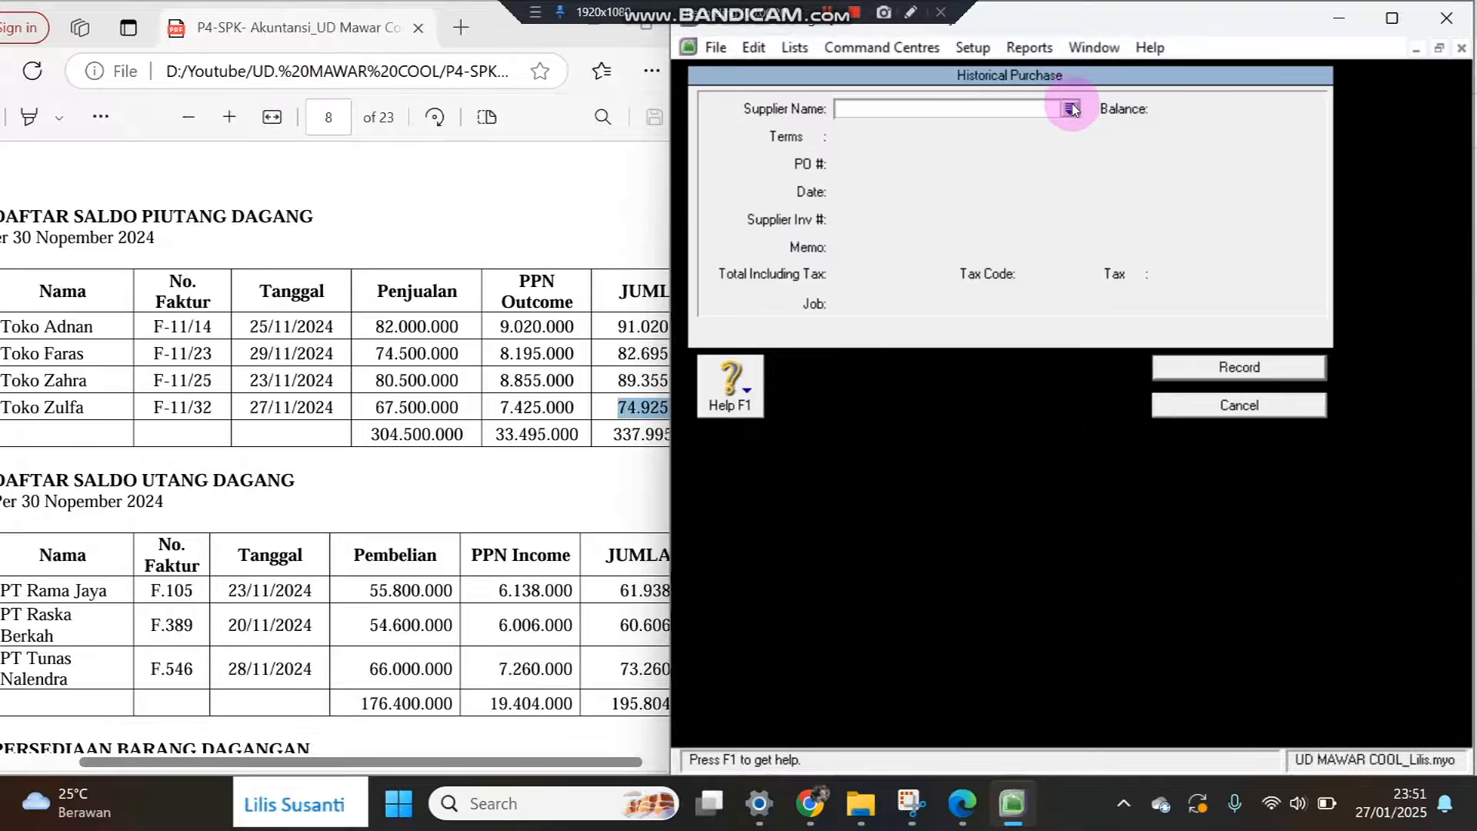
left_click(1070, 109)
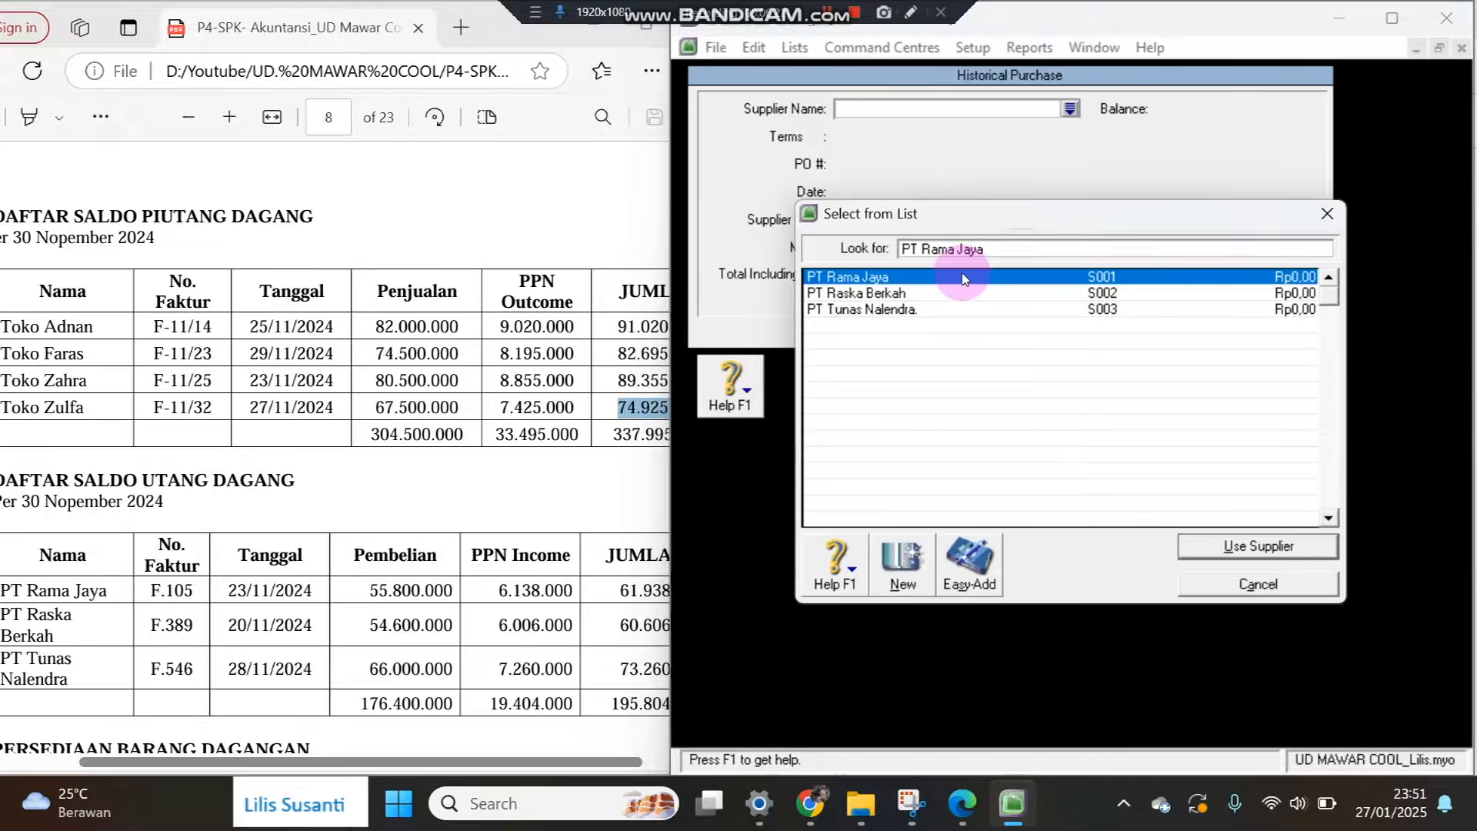
double_click(964, 279)
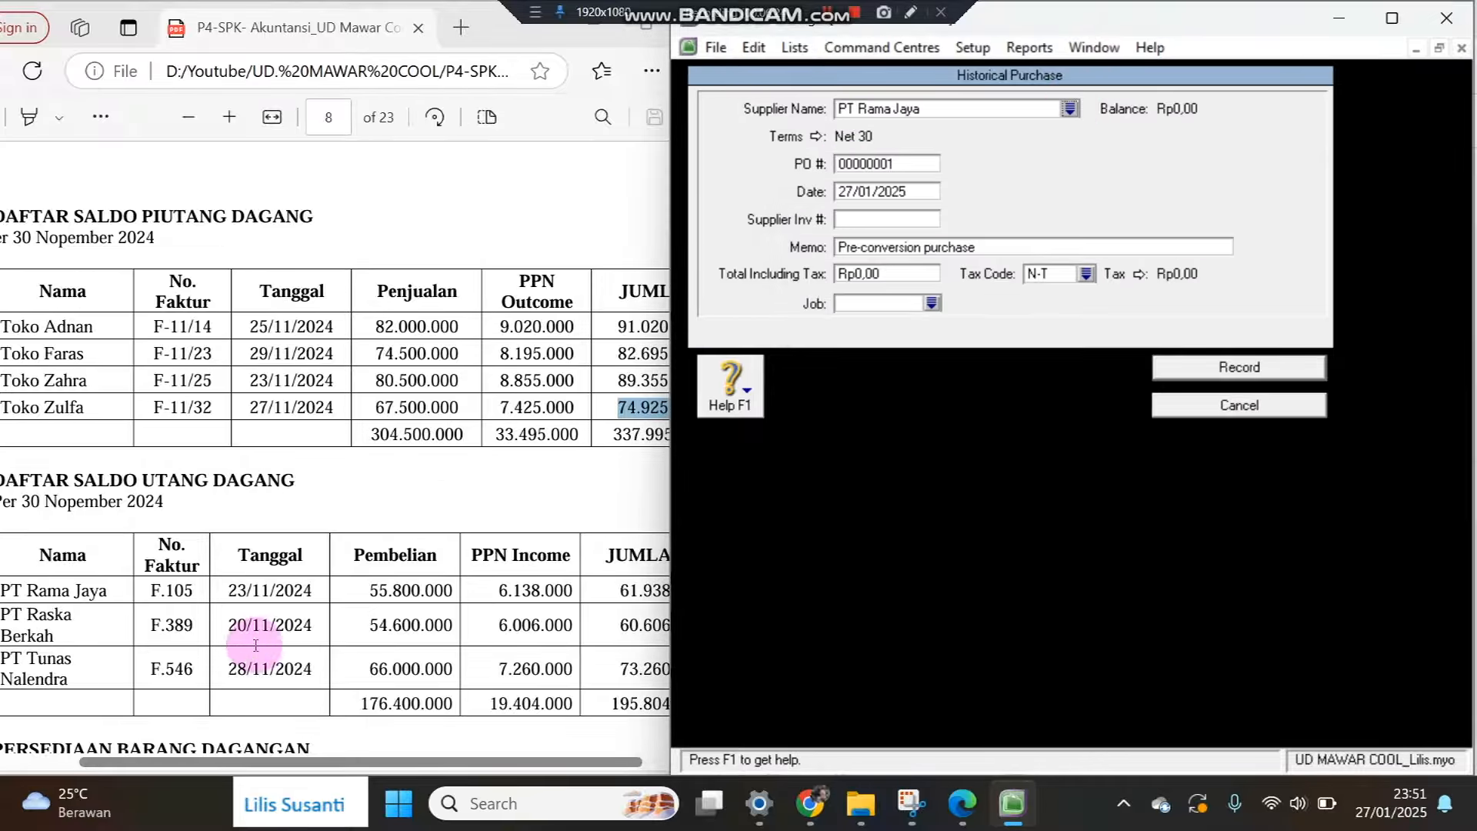
left_click_drag(150, 590, 200, 594)
key("ctrl+c")
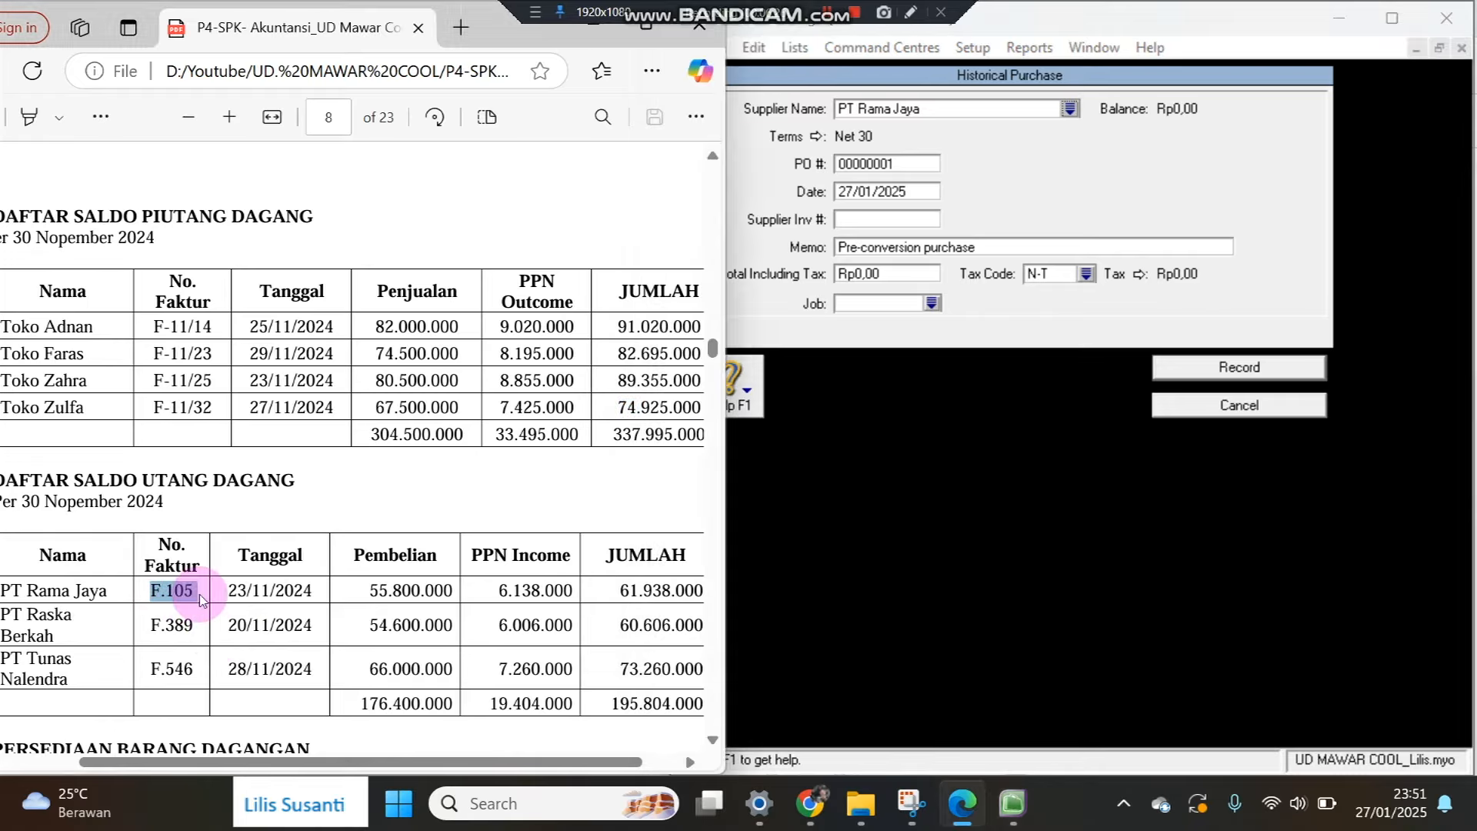
left_click(895, 163)
key("ctrl+v")
key("Tab")
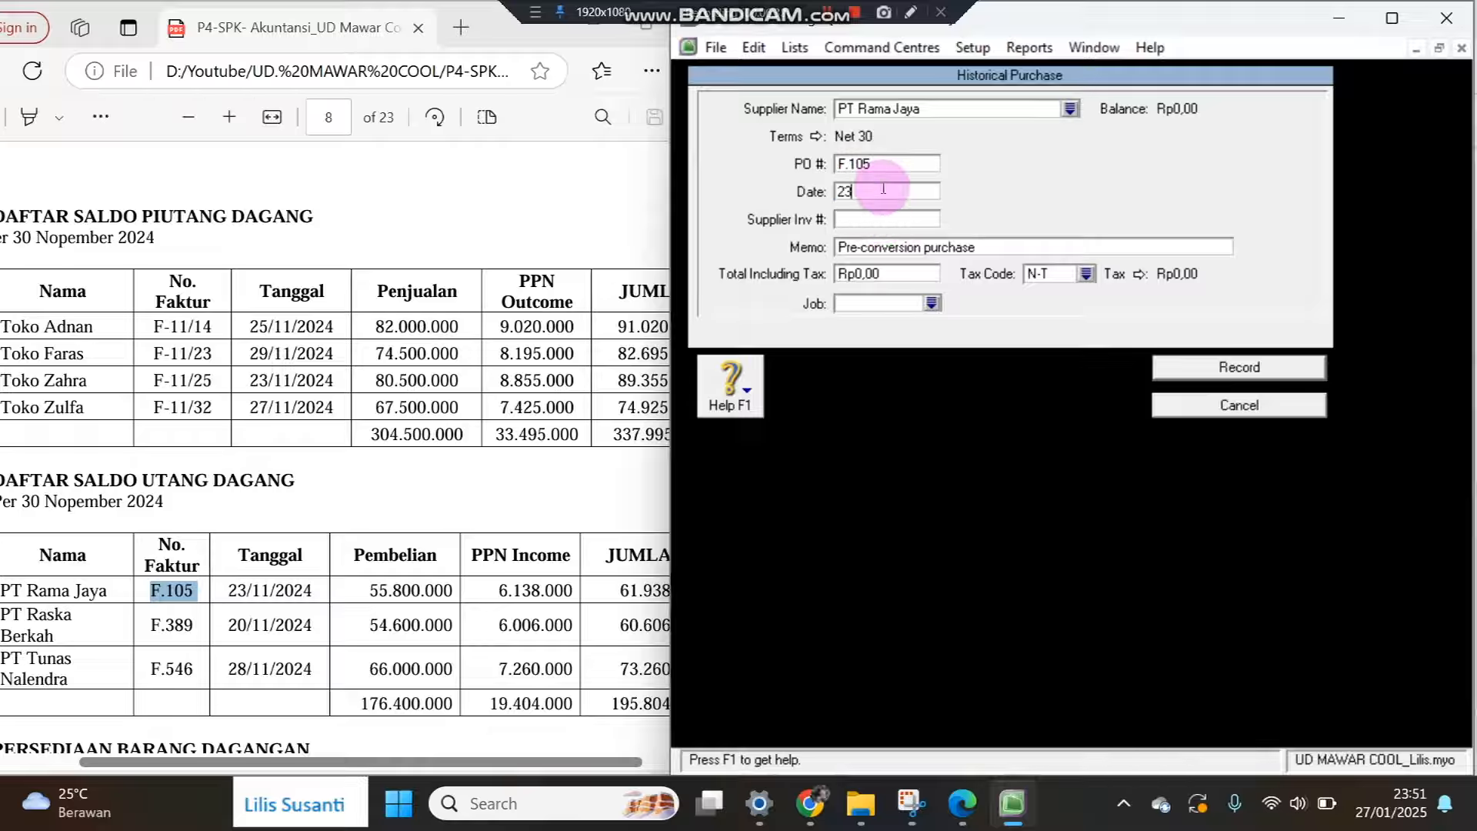
type("23/12/24")
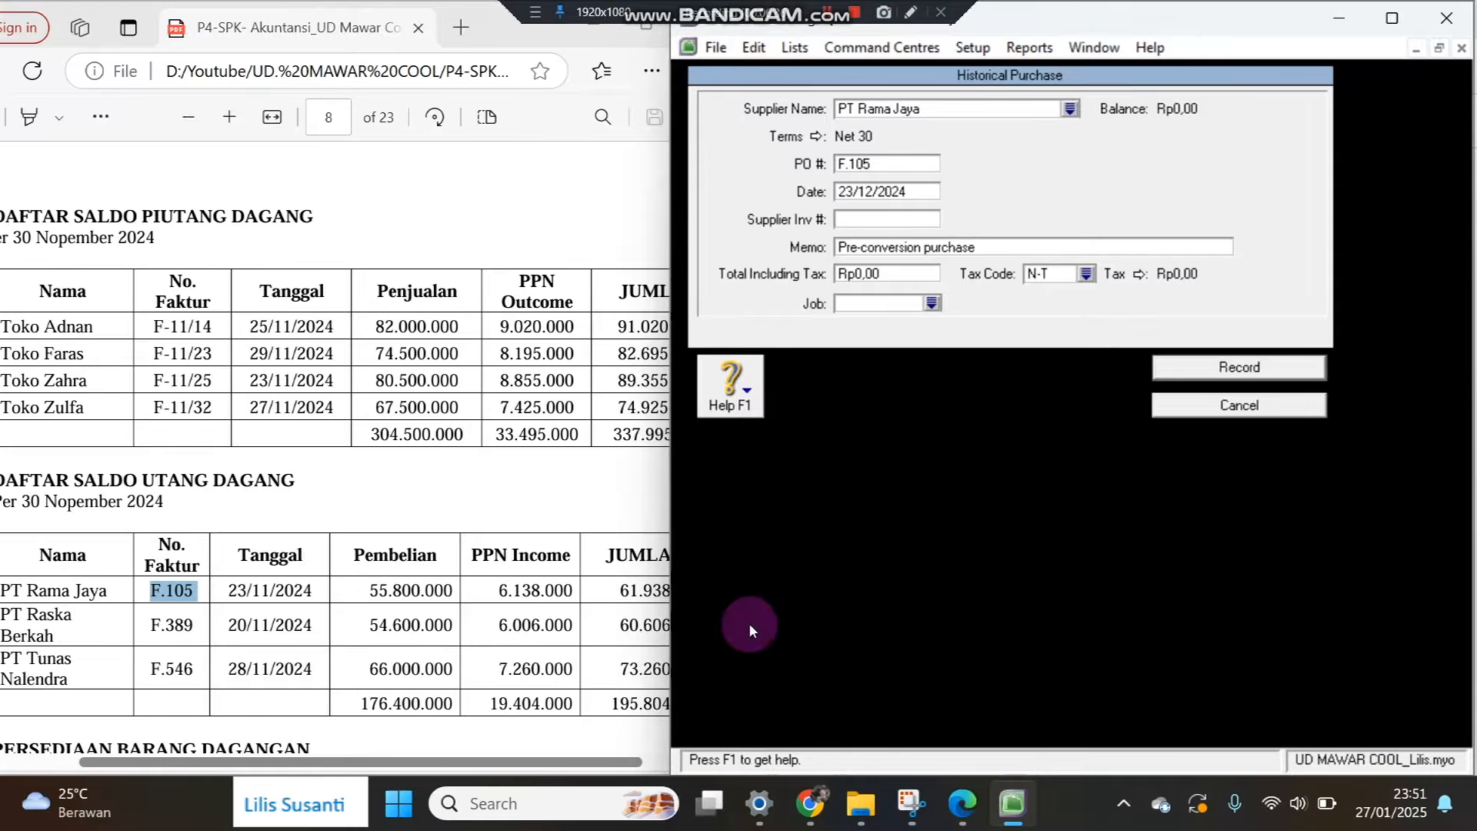
Copy the PDF total of 61.938.000 into PT Rama Jaya's Total Including Tax and record the historical purchase.
left_click(607, 591)
left_click_drag(607, 591, 703, 590)
key("ctrl+c")
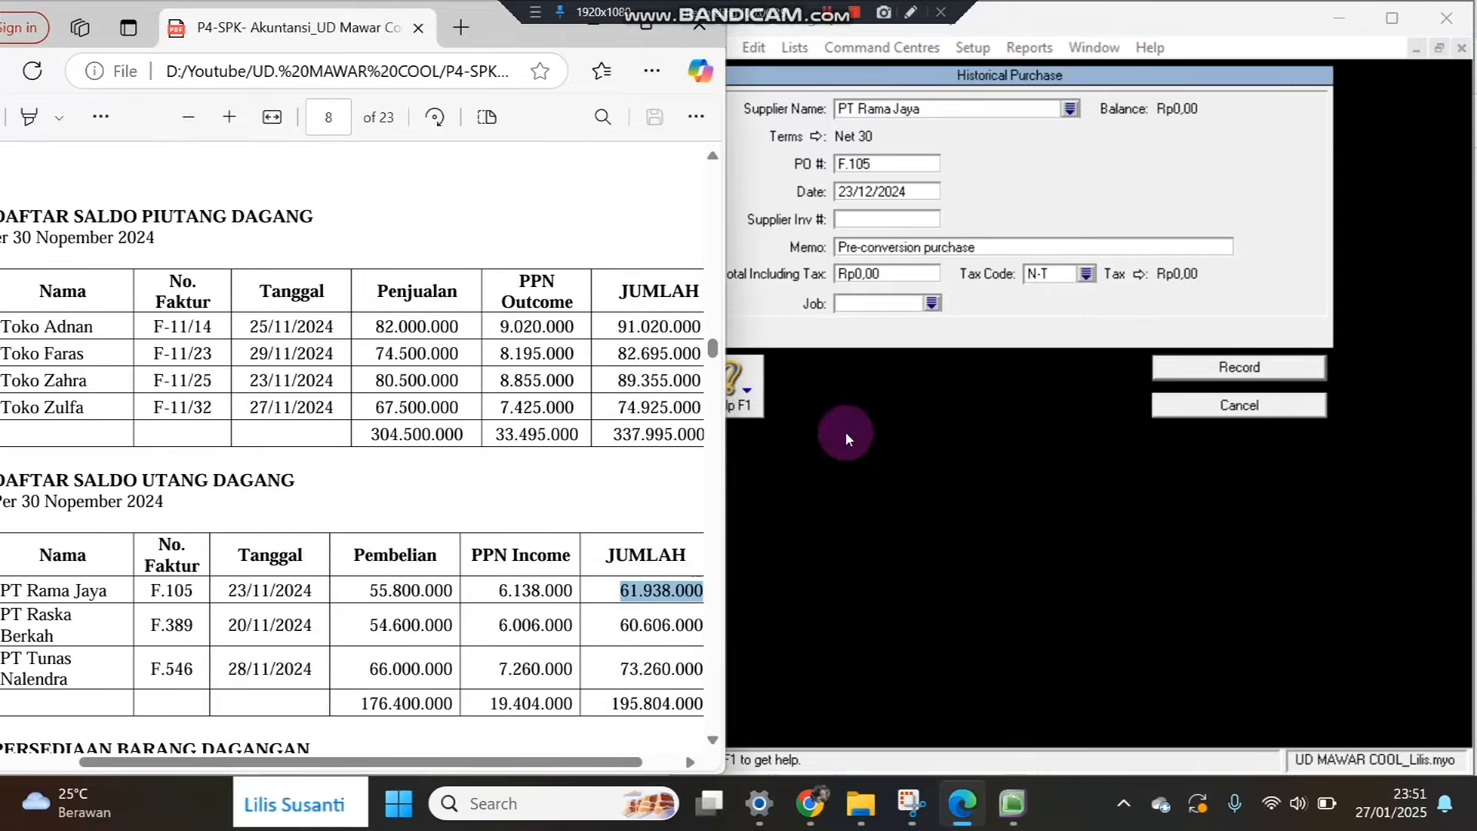
left_click(886, 274)
key("ctrl+v")
left_click(1214, 370)
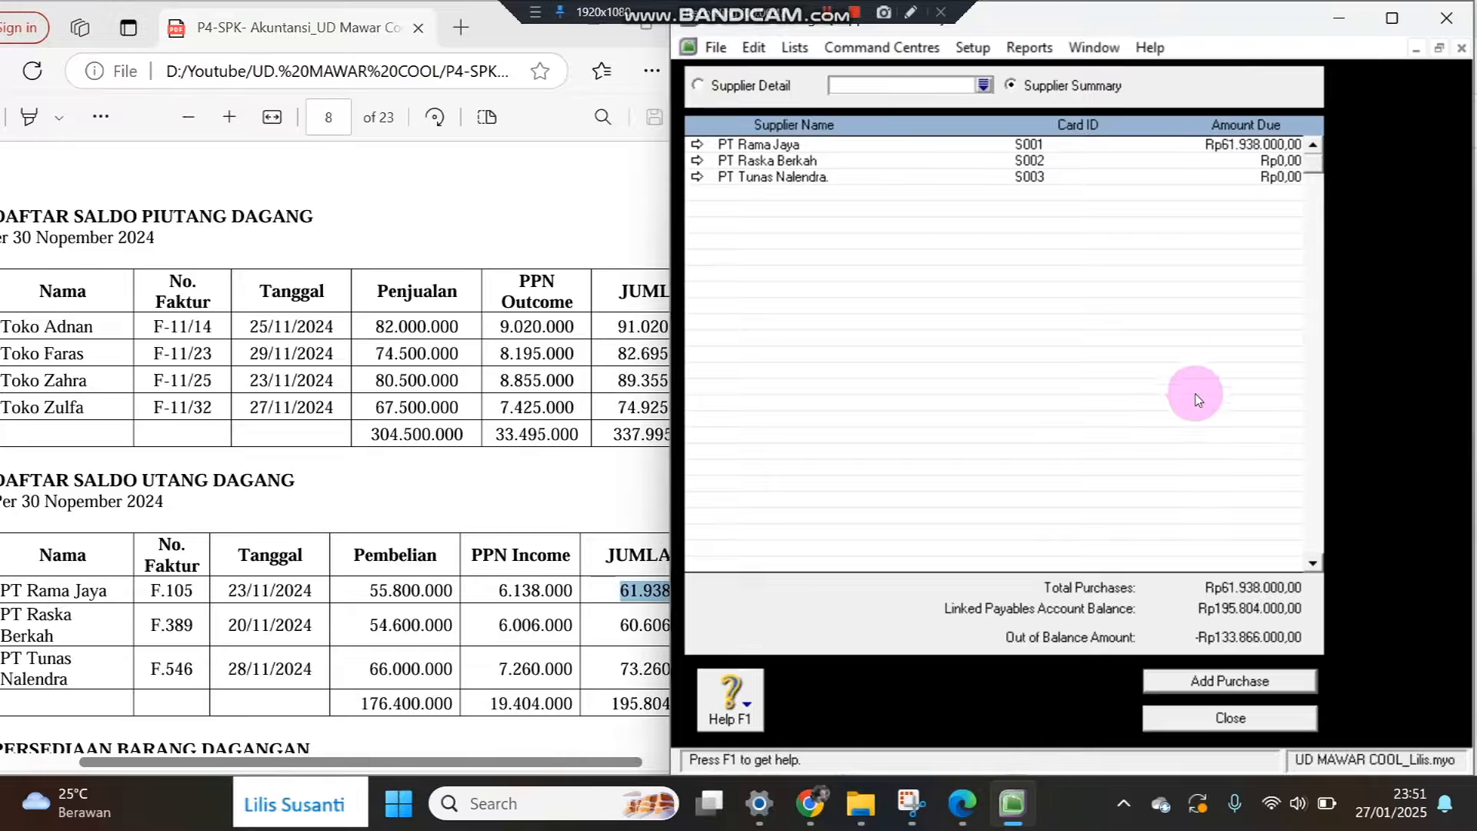
Add a historical purchase for PT Raska Berkah dated 20/11/2024.
left_click(1179, 681)
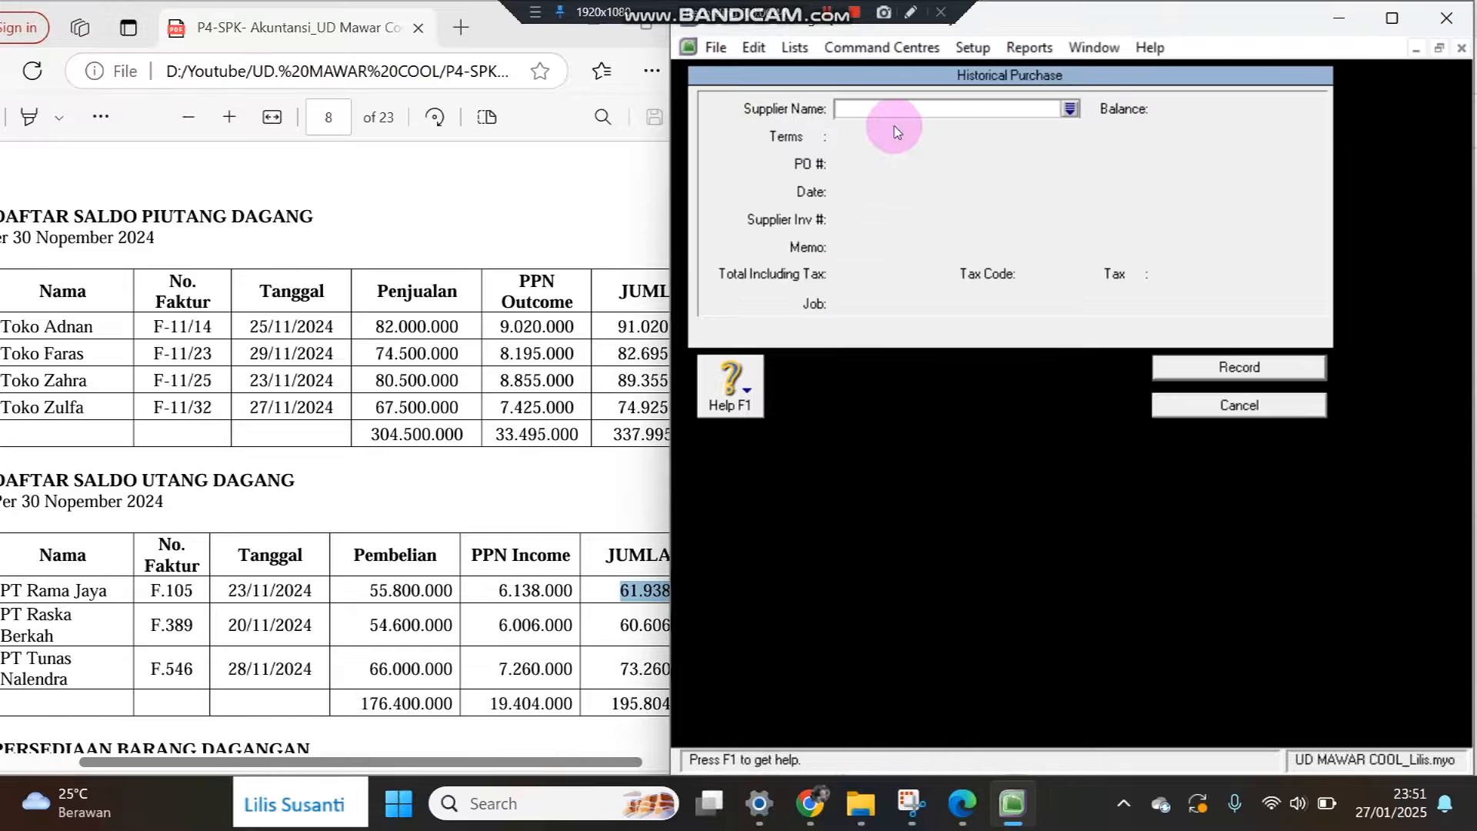
left_click(1070, 108)
double_click(892, 294)
double_click(848, 192)
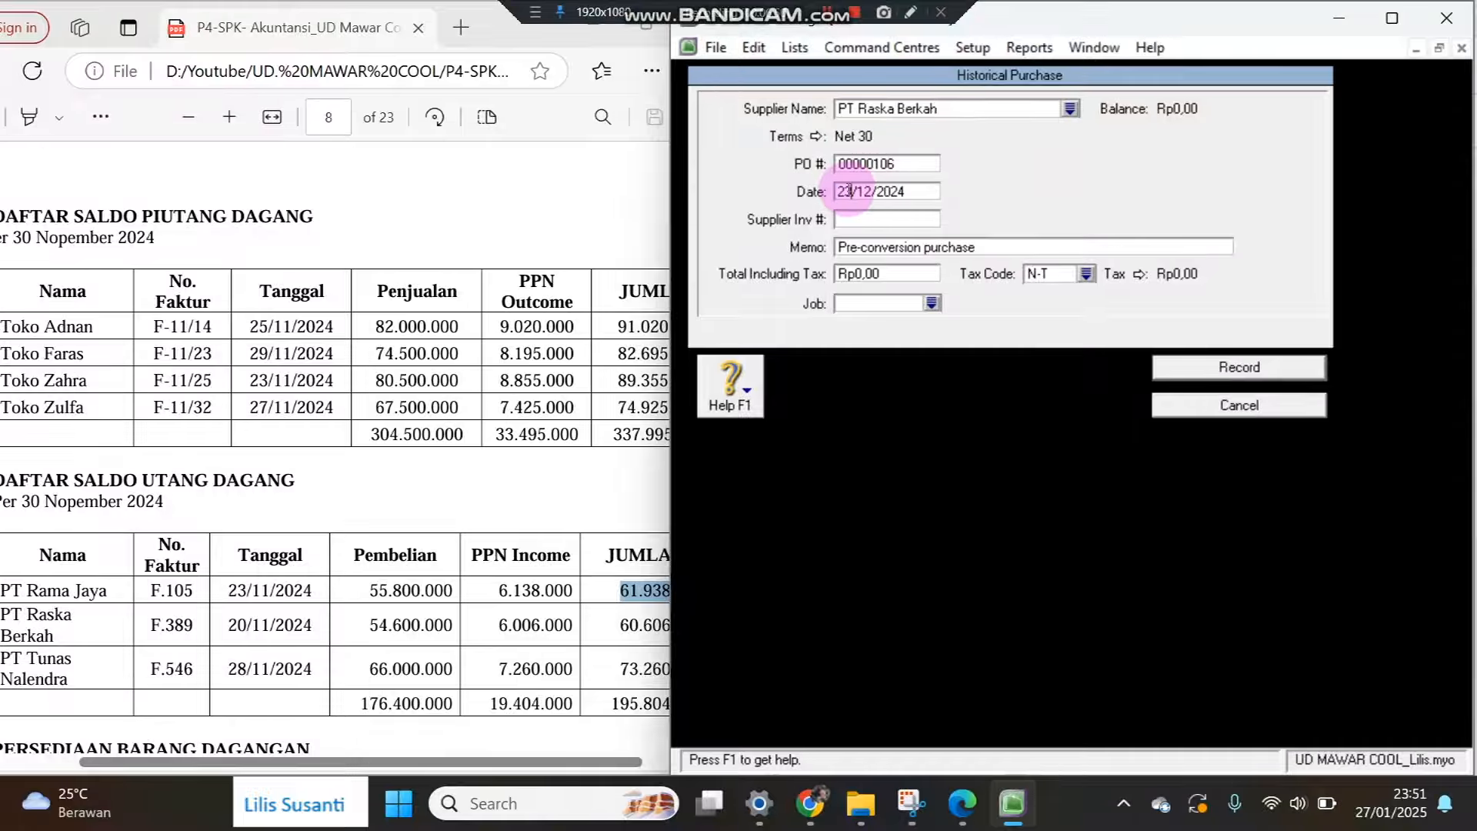
type("0/")
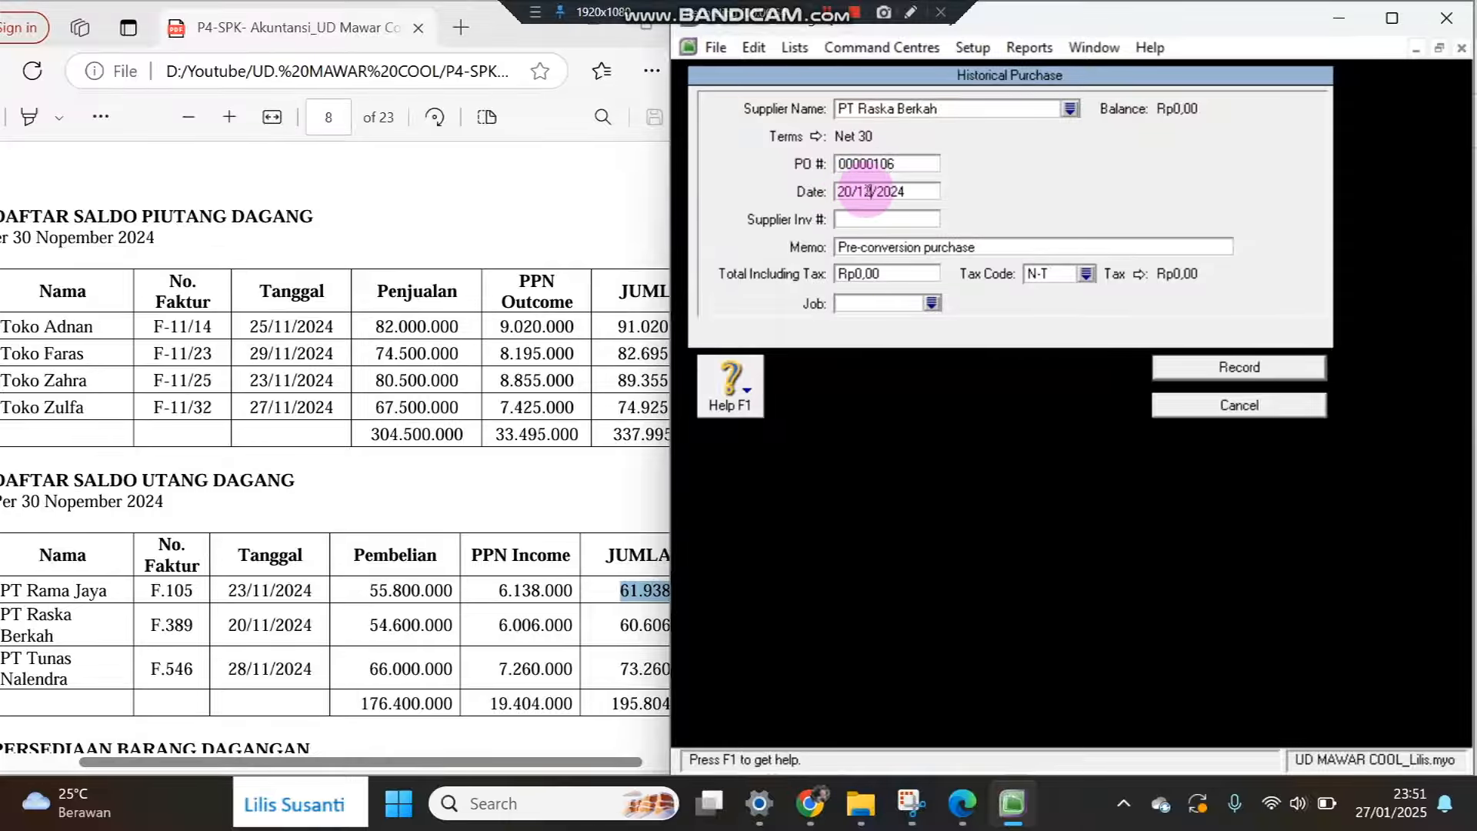
type("1")
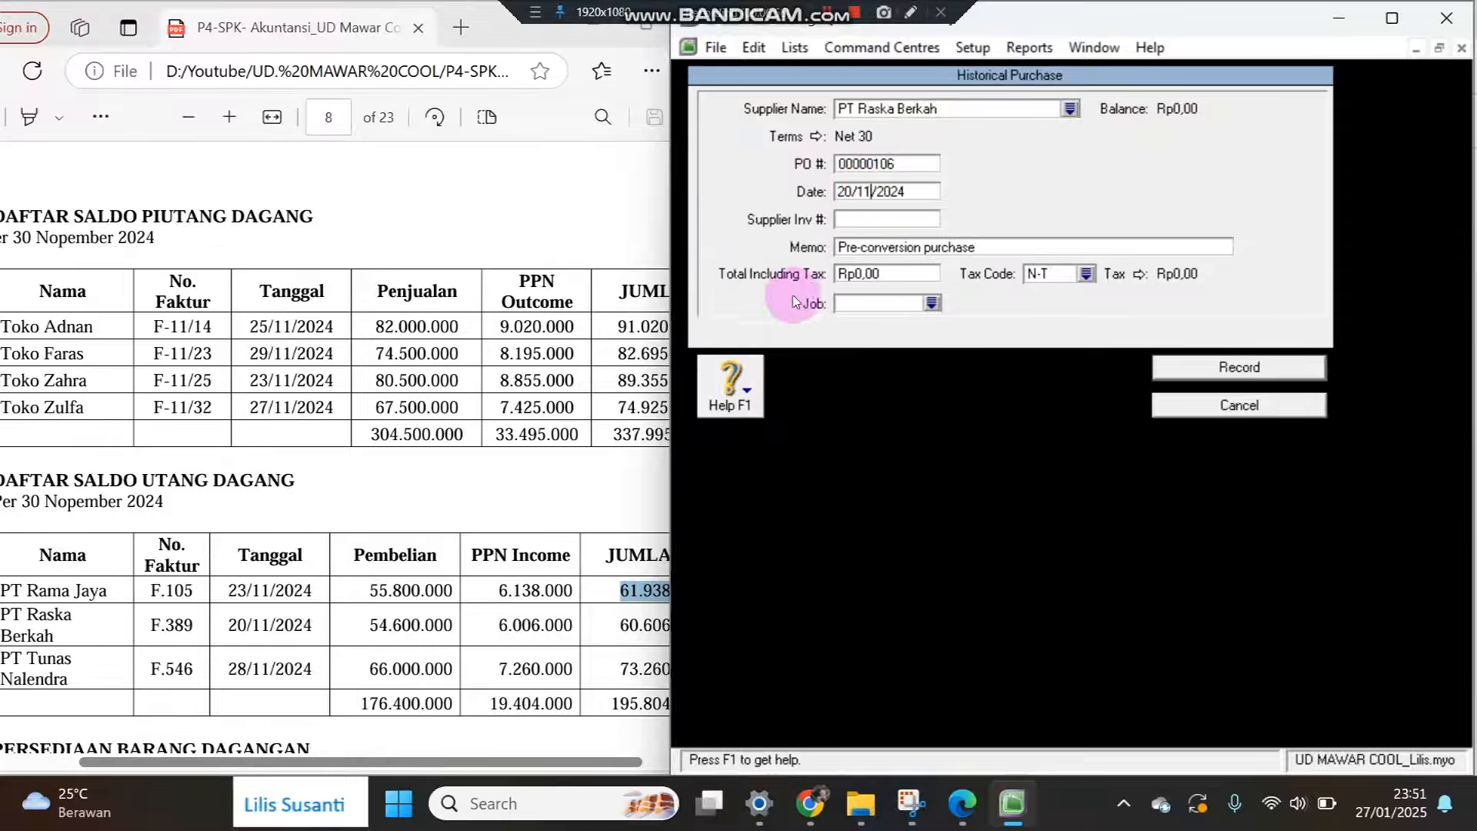
Give PT Raska Berkah's purchase PO number F.389 and the PDF total of 60.606.000 including tax, and record it.
left_click(607, 630)
left_click_drag(616, 627, 701, 626)
key("ctrl+c")
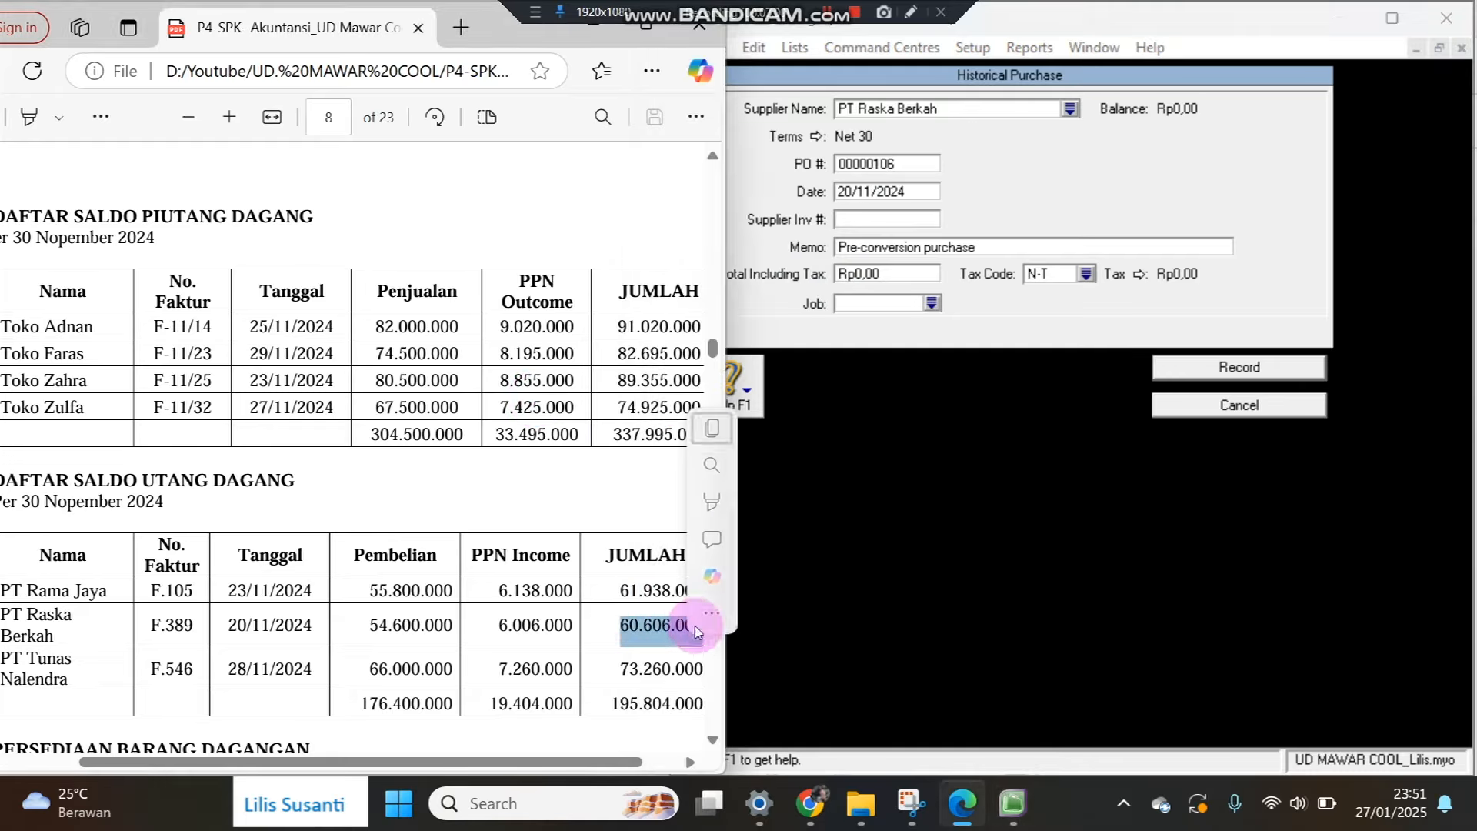
left_click(891, 159)
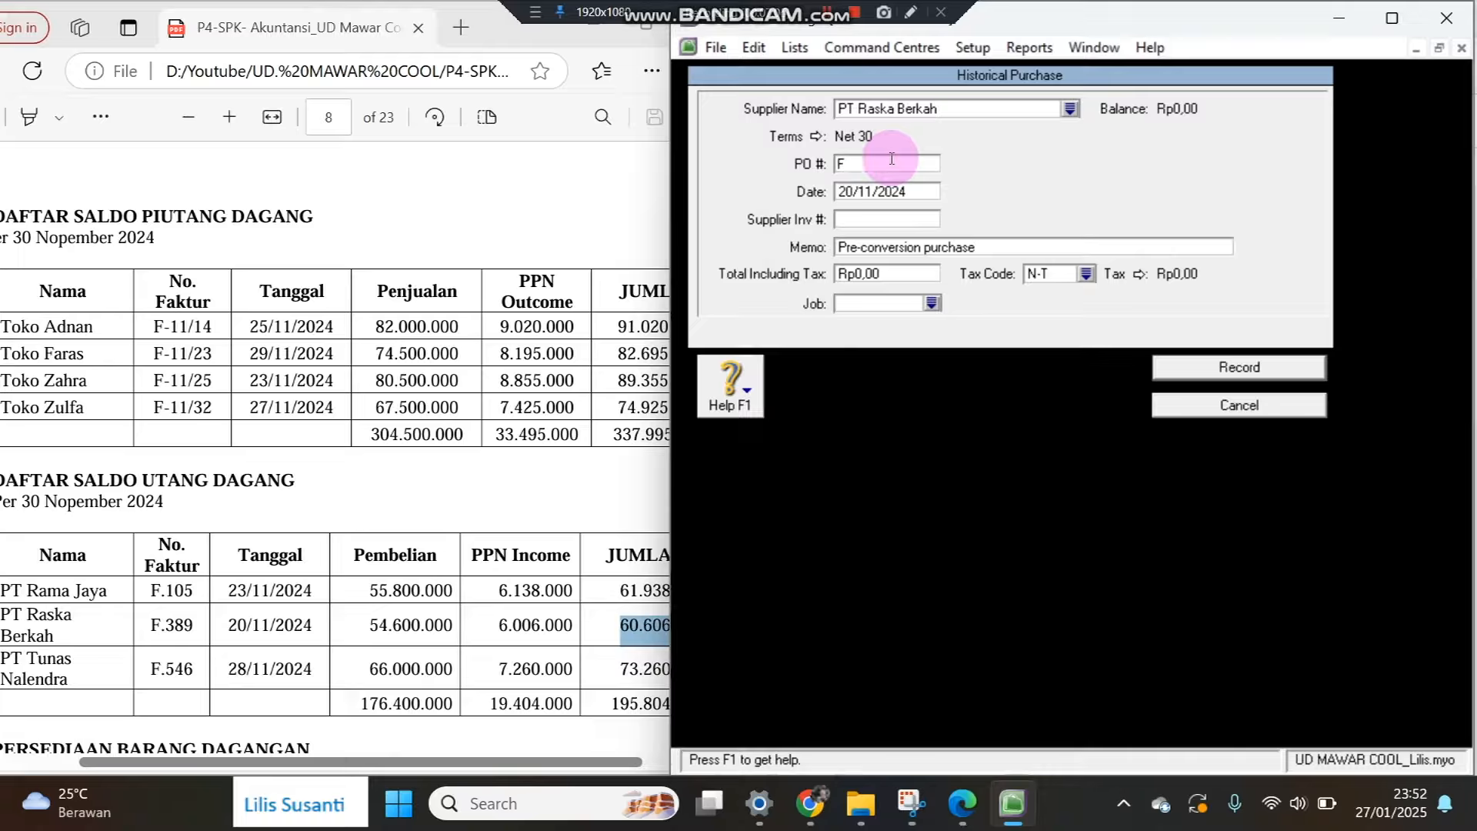
type("F.389")
left_click(885, 274)
key("ctrl+v")
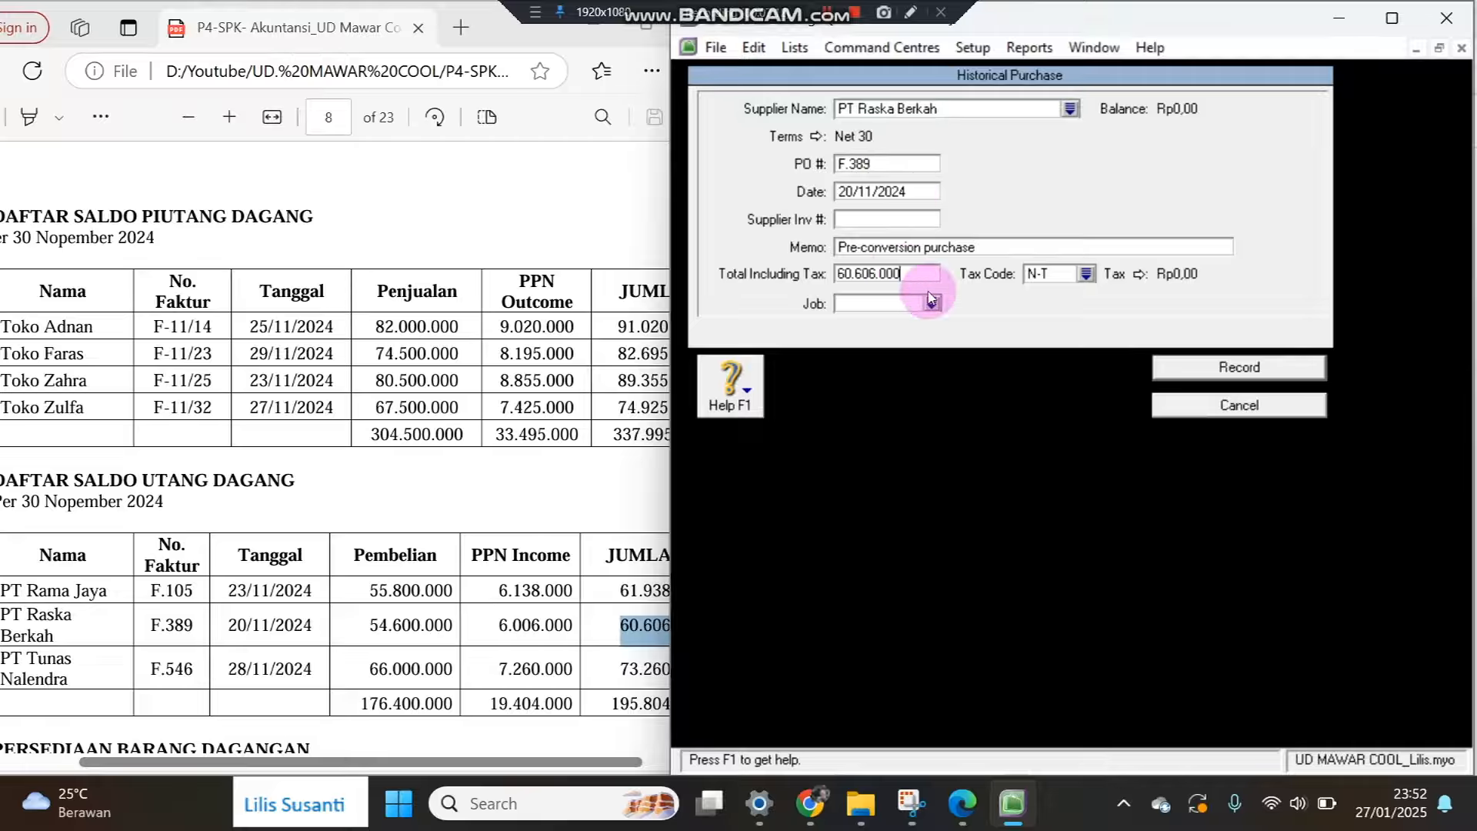
left_click(1205, 371)
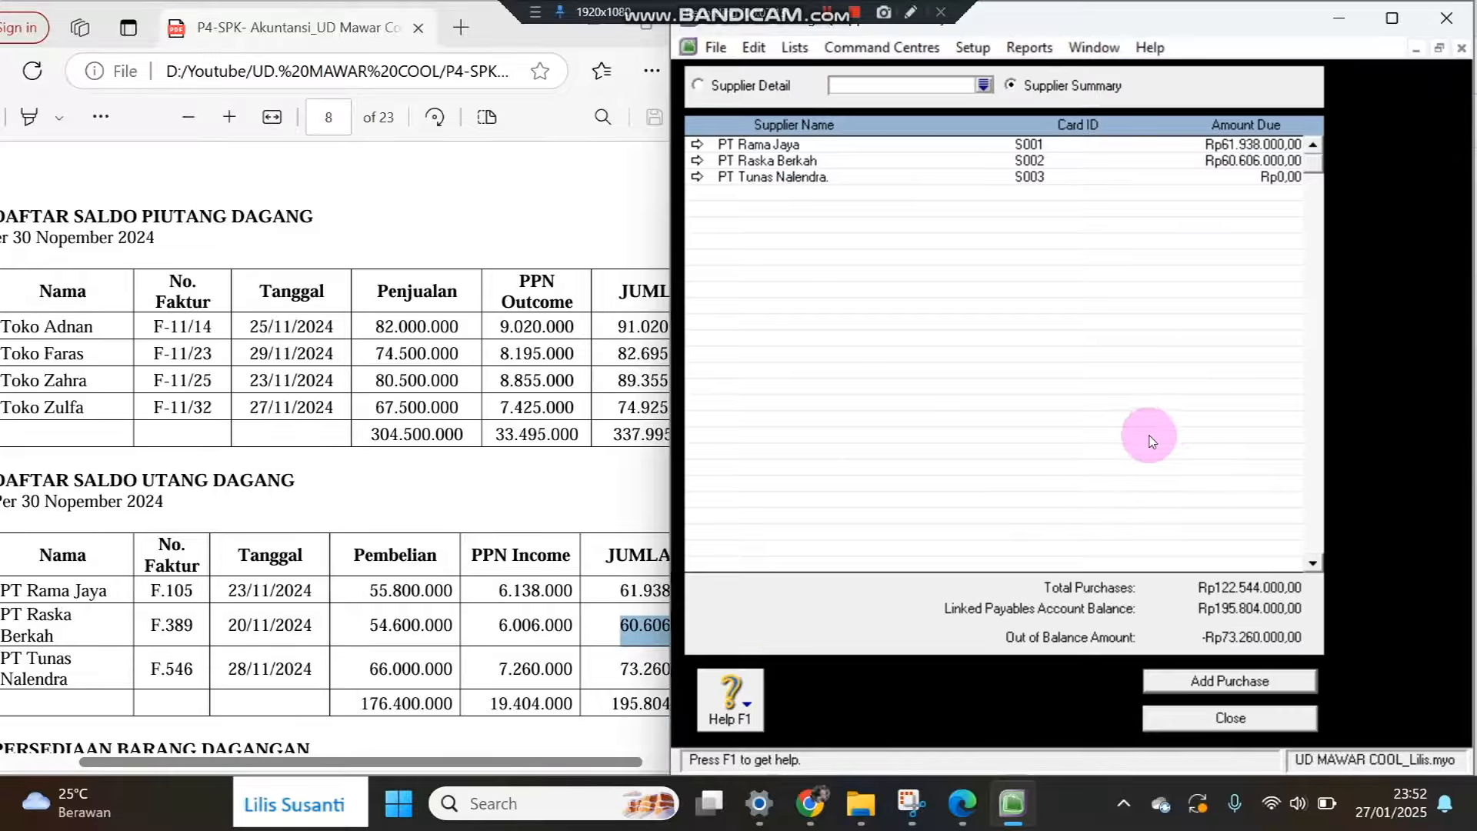
Add a historical purchase for PT Tunas Nalendra dated 28/11/2024 with PO number F.546.
left_click(1185, 682)
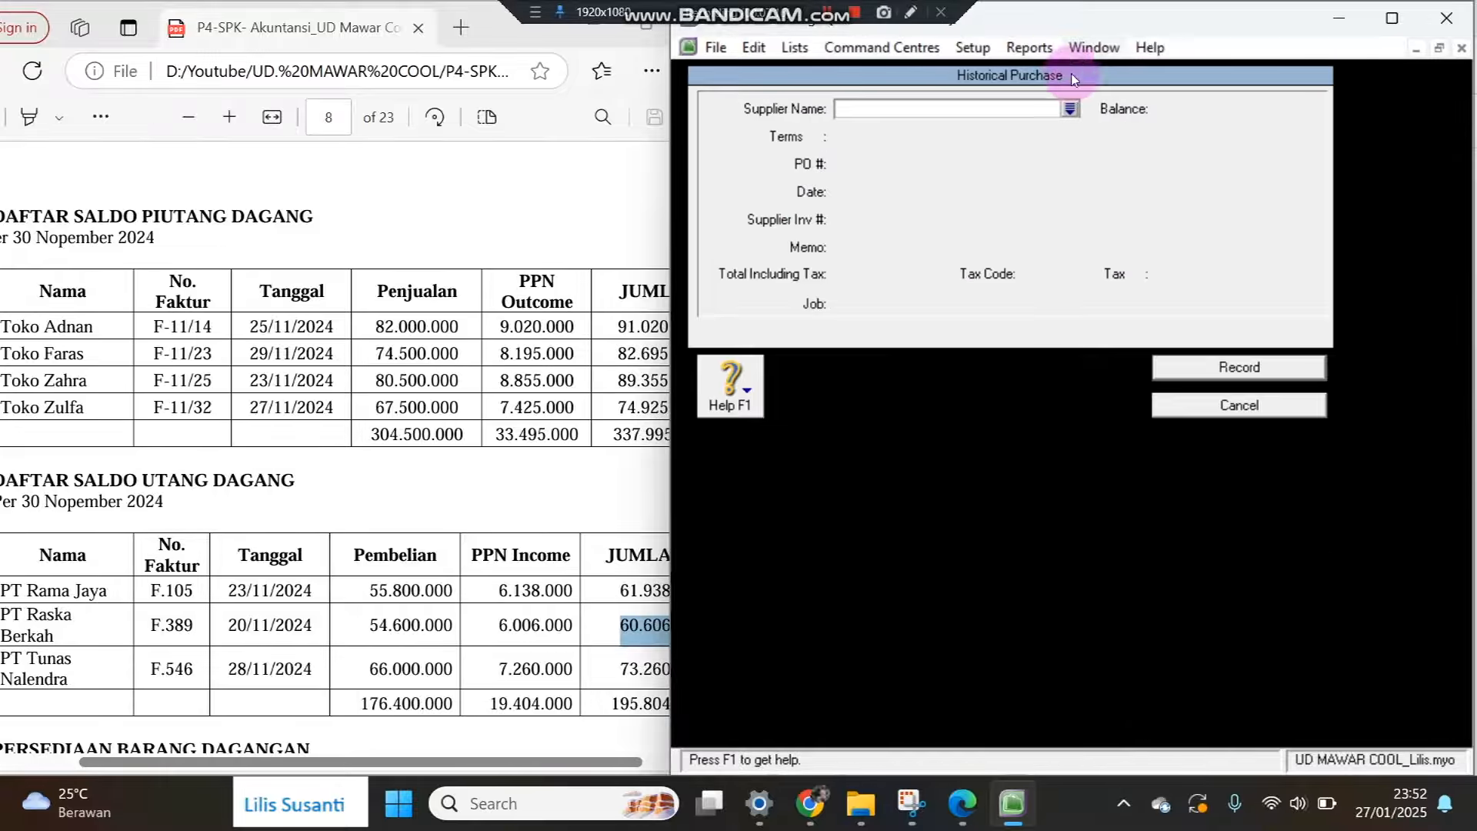
left_click(1070, 108)
double_click(951, 309)
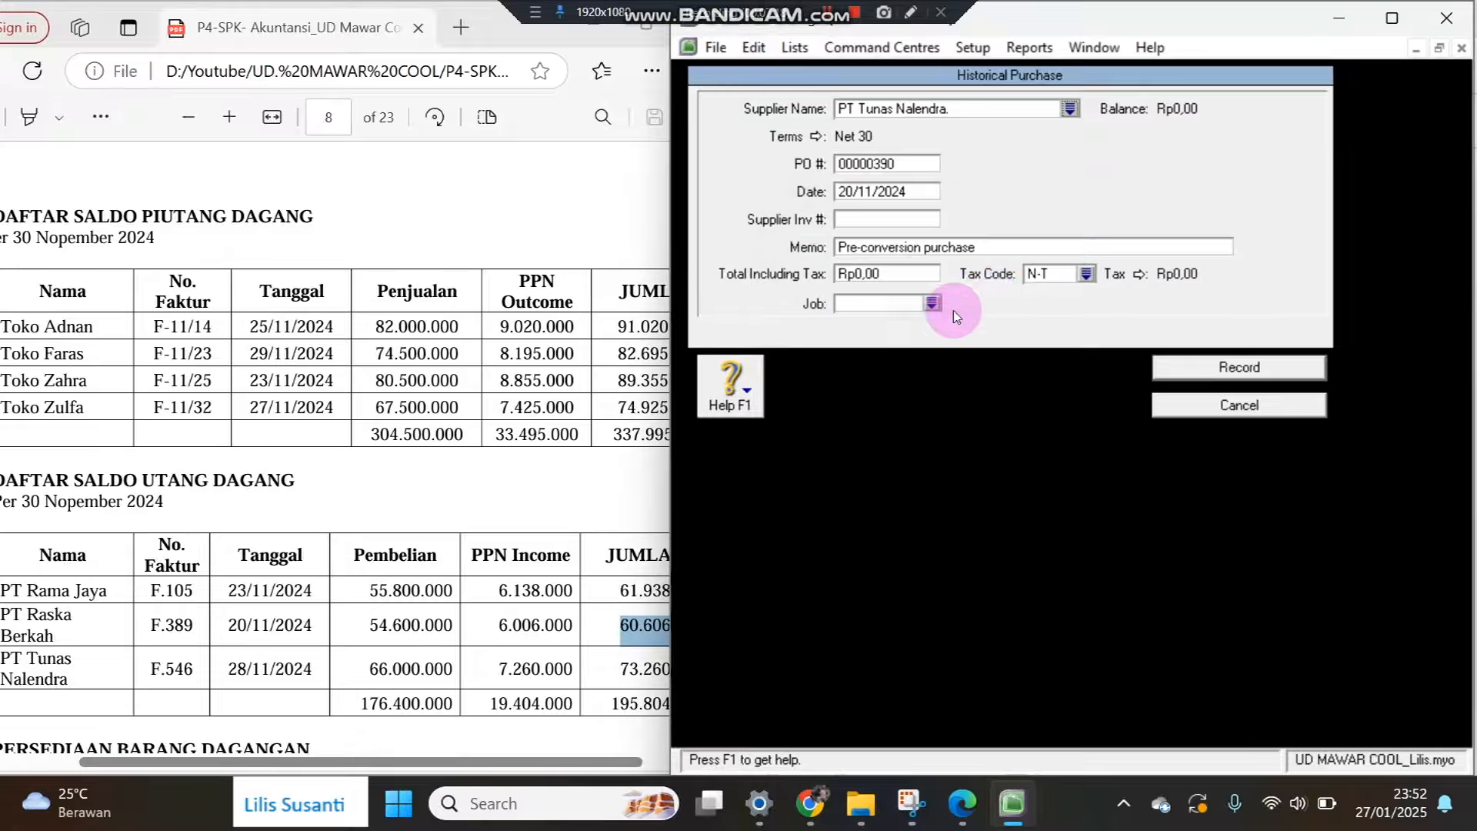
left_click(848, 191)
left_click(846, 191)
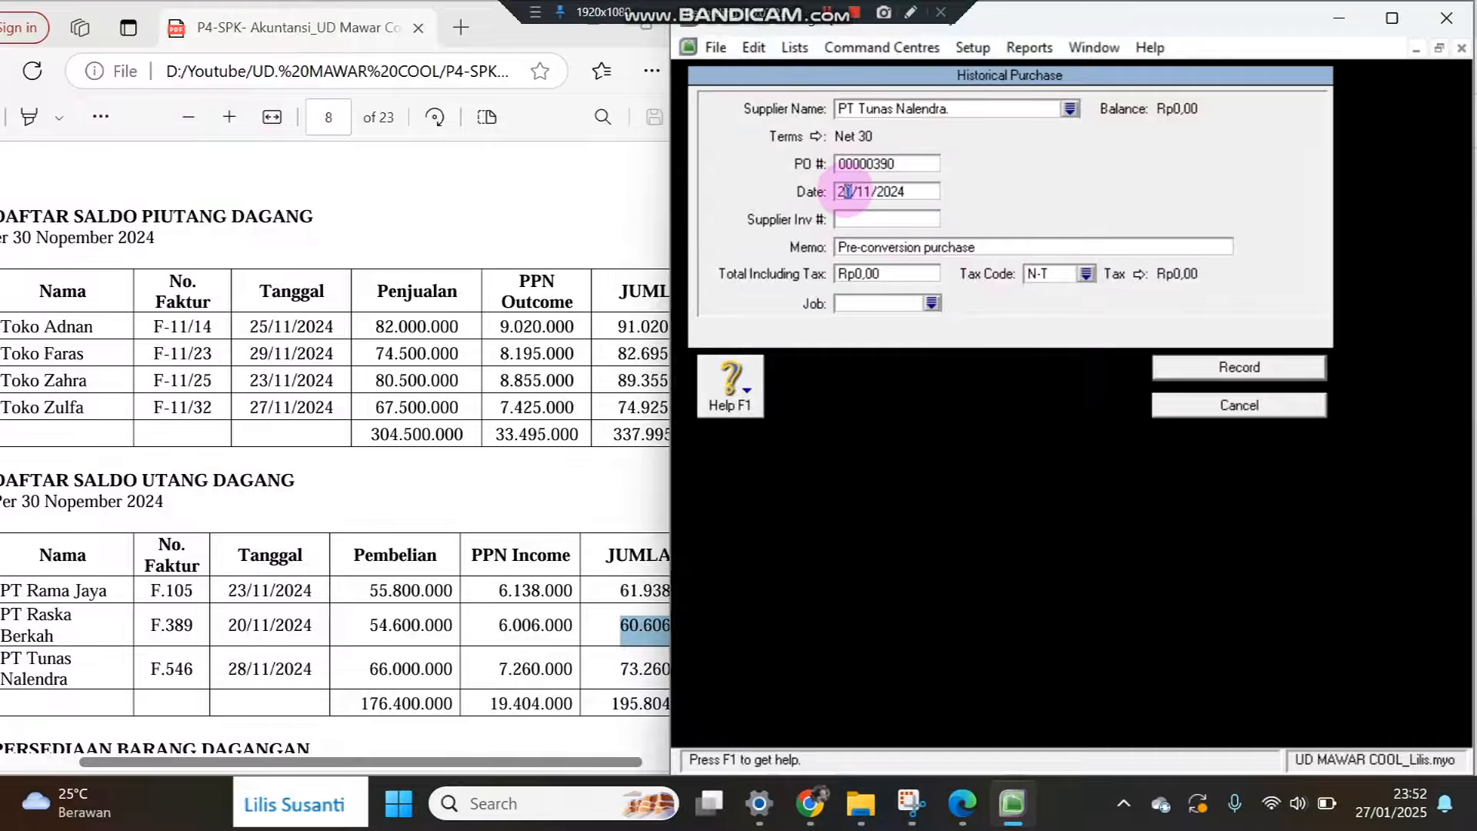
left_click(876, 161)
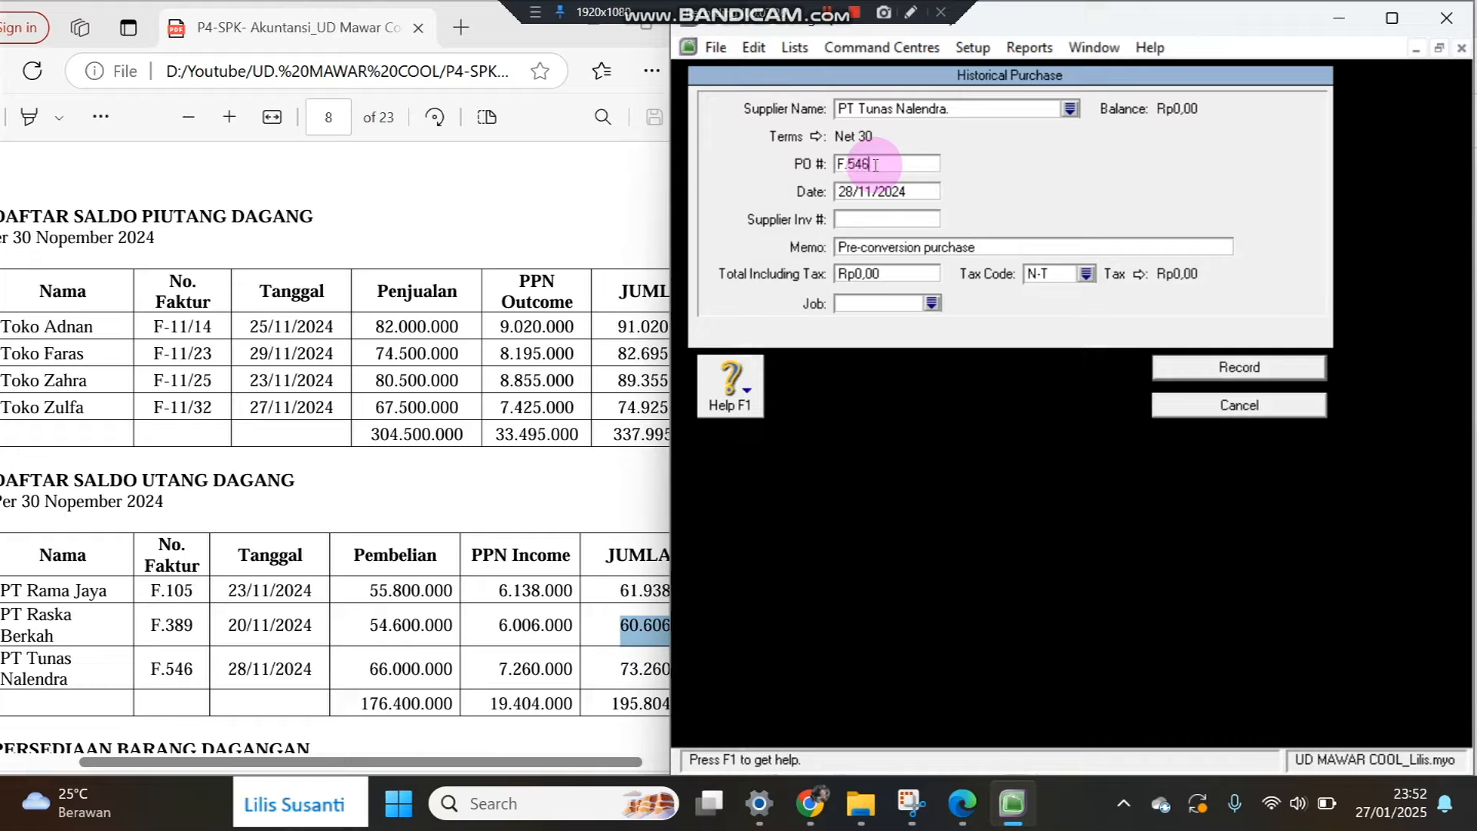
Copy the PDF total of 73.260.000 into PT Tunas Nalendra's Total Including Tax and record the historical purchase.
left_click(625, 669)
left_click_drag(625, 669, 702, 669)
right_click(693, 674)
left_click(892, 274)
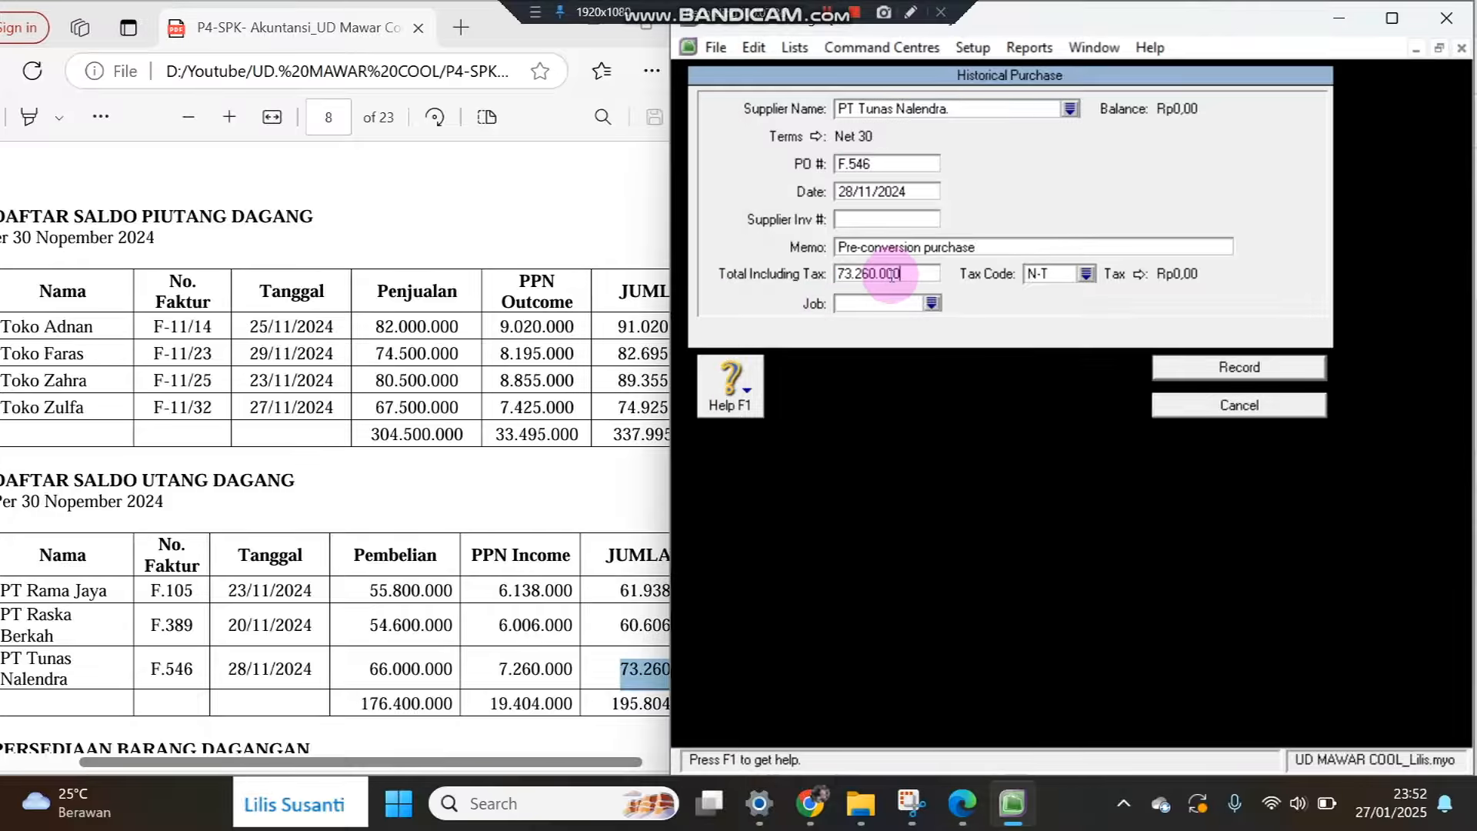
left_click(1180, 373)
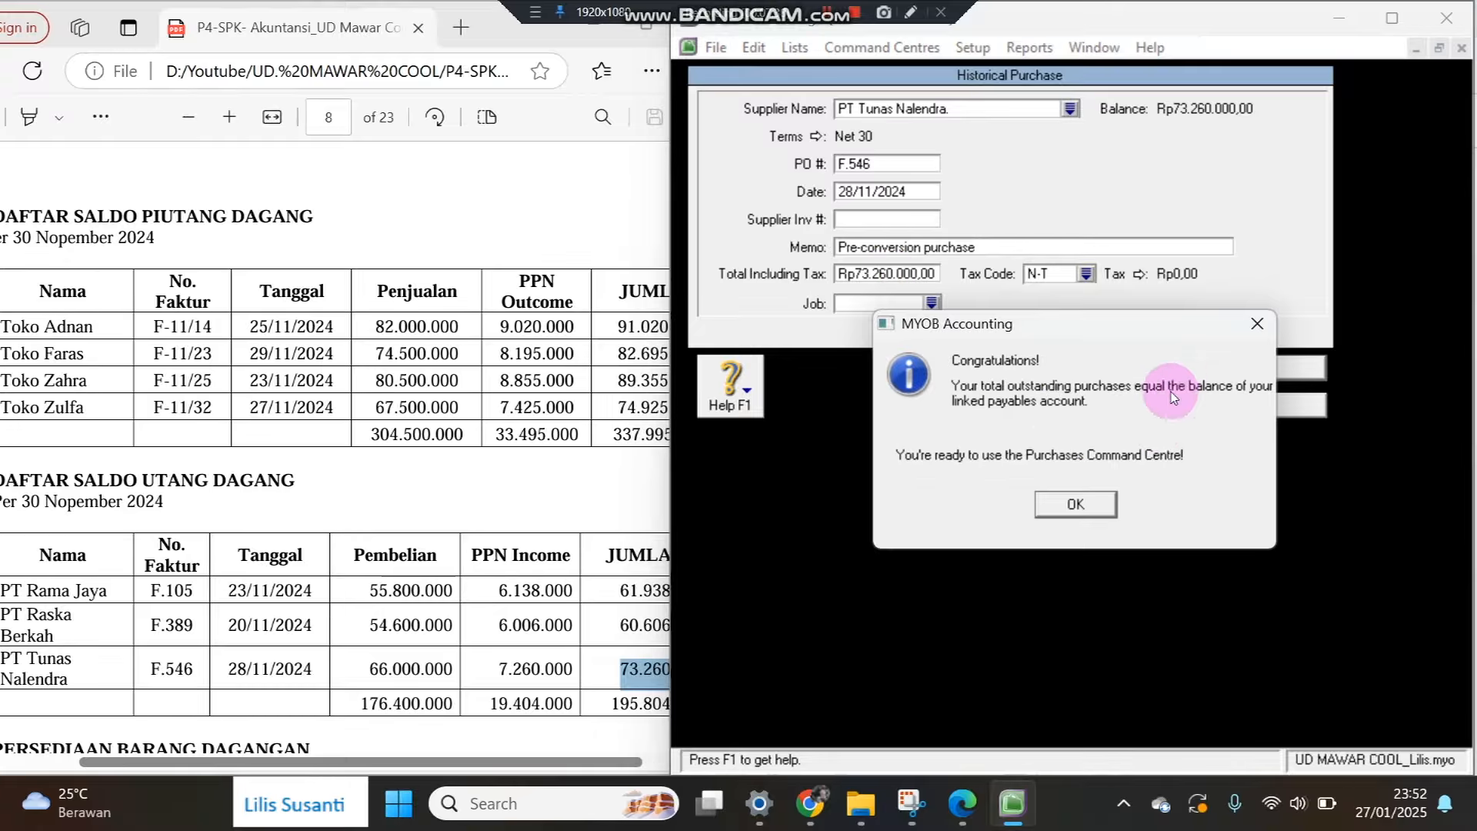
left_click(1078, 503)
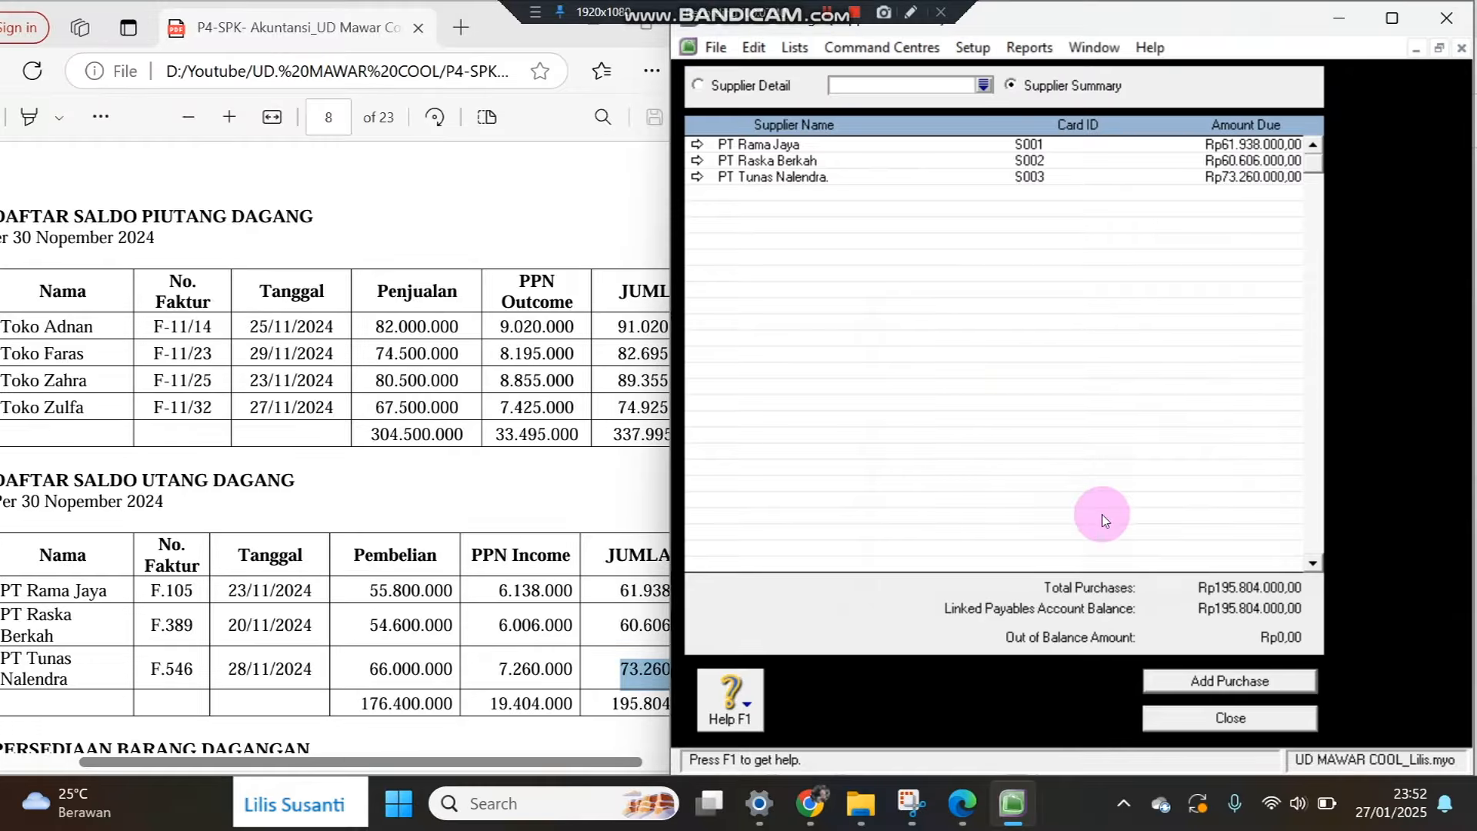
Close the supplier balances and the cards list, and switch to the Inventory command centre.
left_click(1172, 711)
left_click(1262, 712)
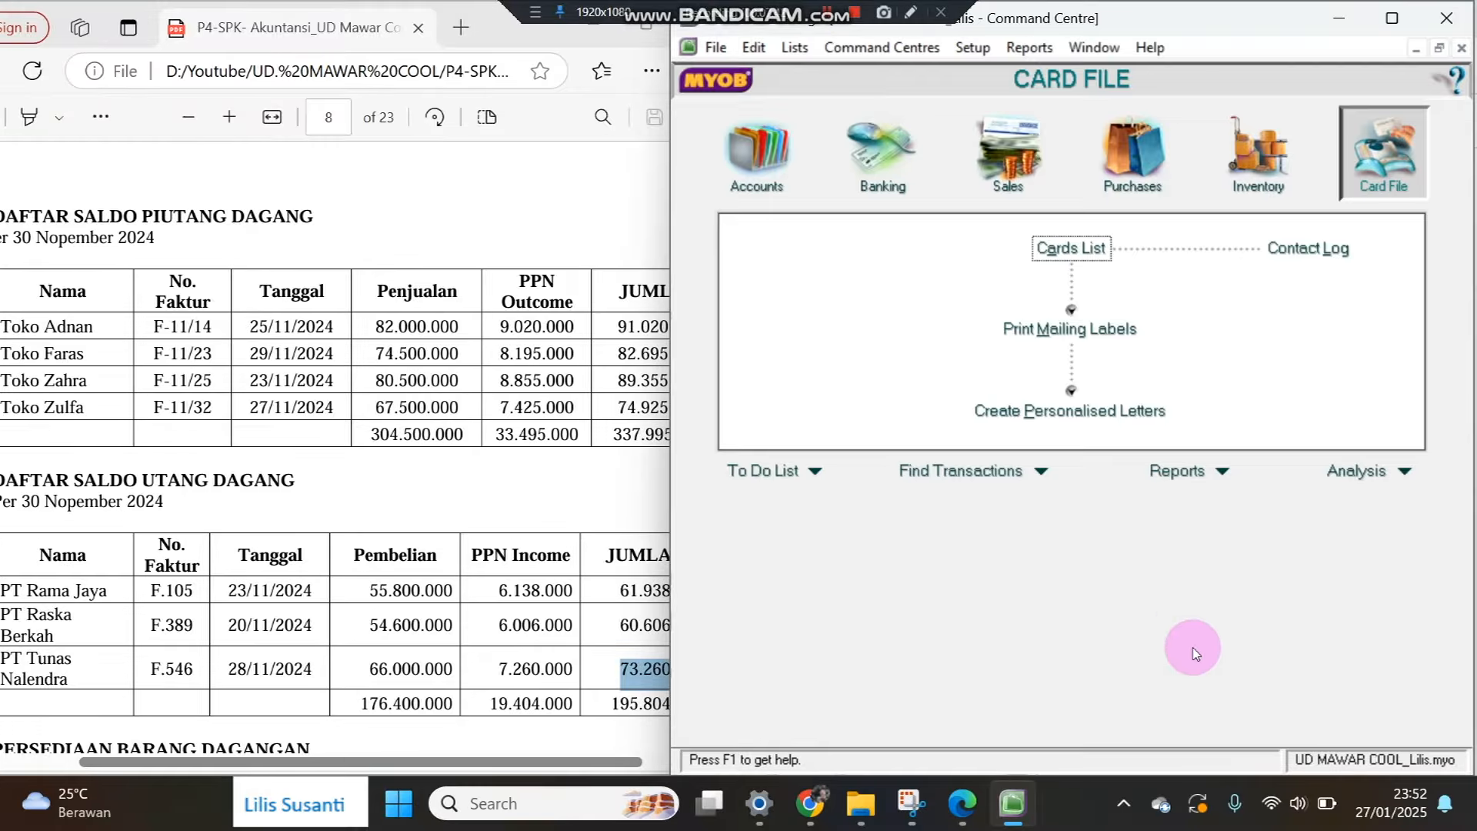
left_click(1258, 150)
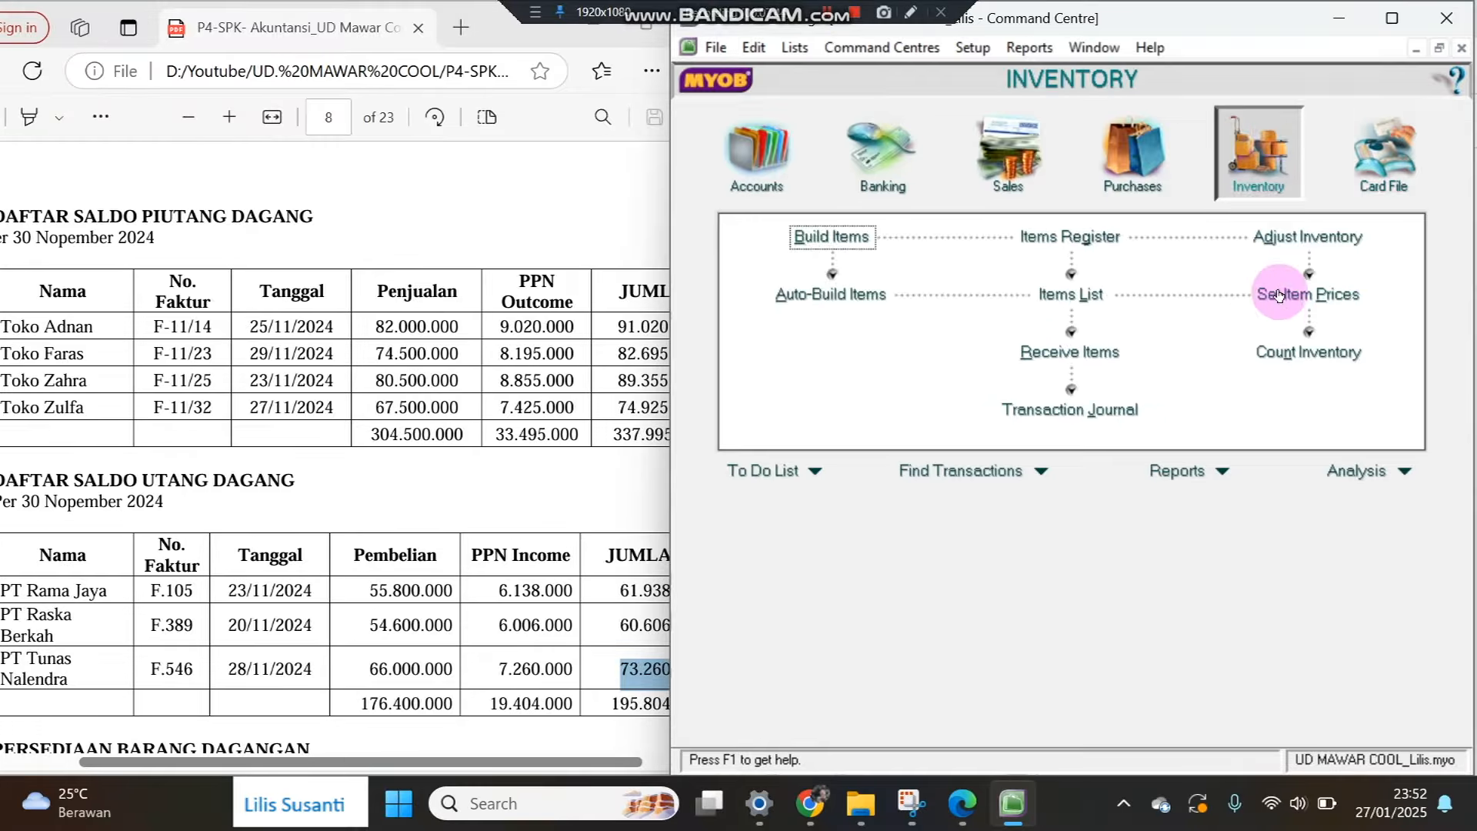
Open the transaction journal with a start date of 01/01/2000 and examine all, sales and purchase entries.
left_click(758, 146)
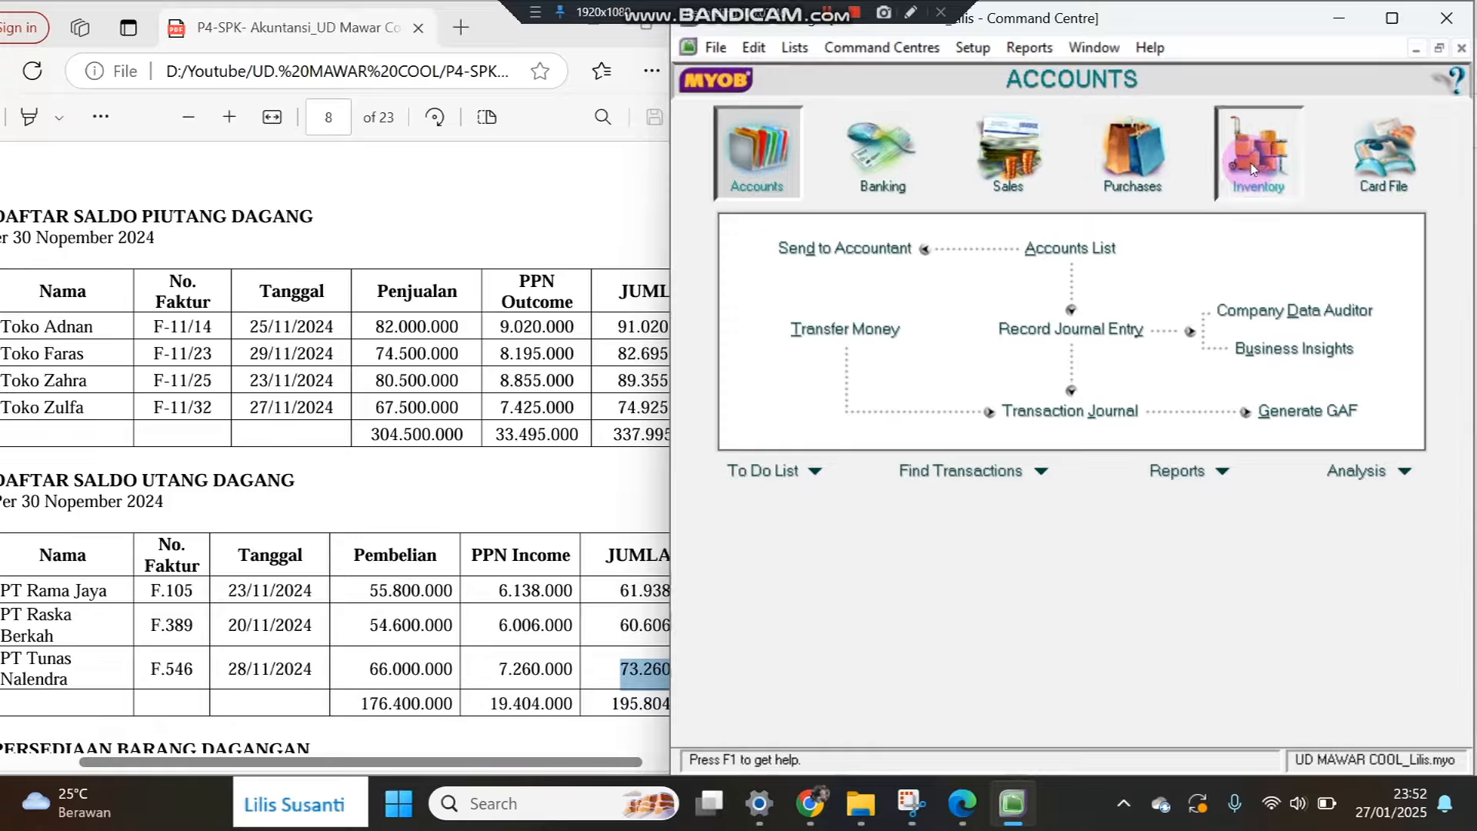
left_click(1255, 170)
left_click(1134, 416)
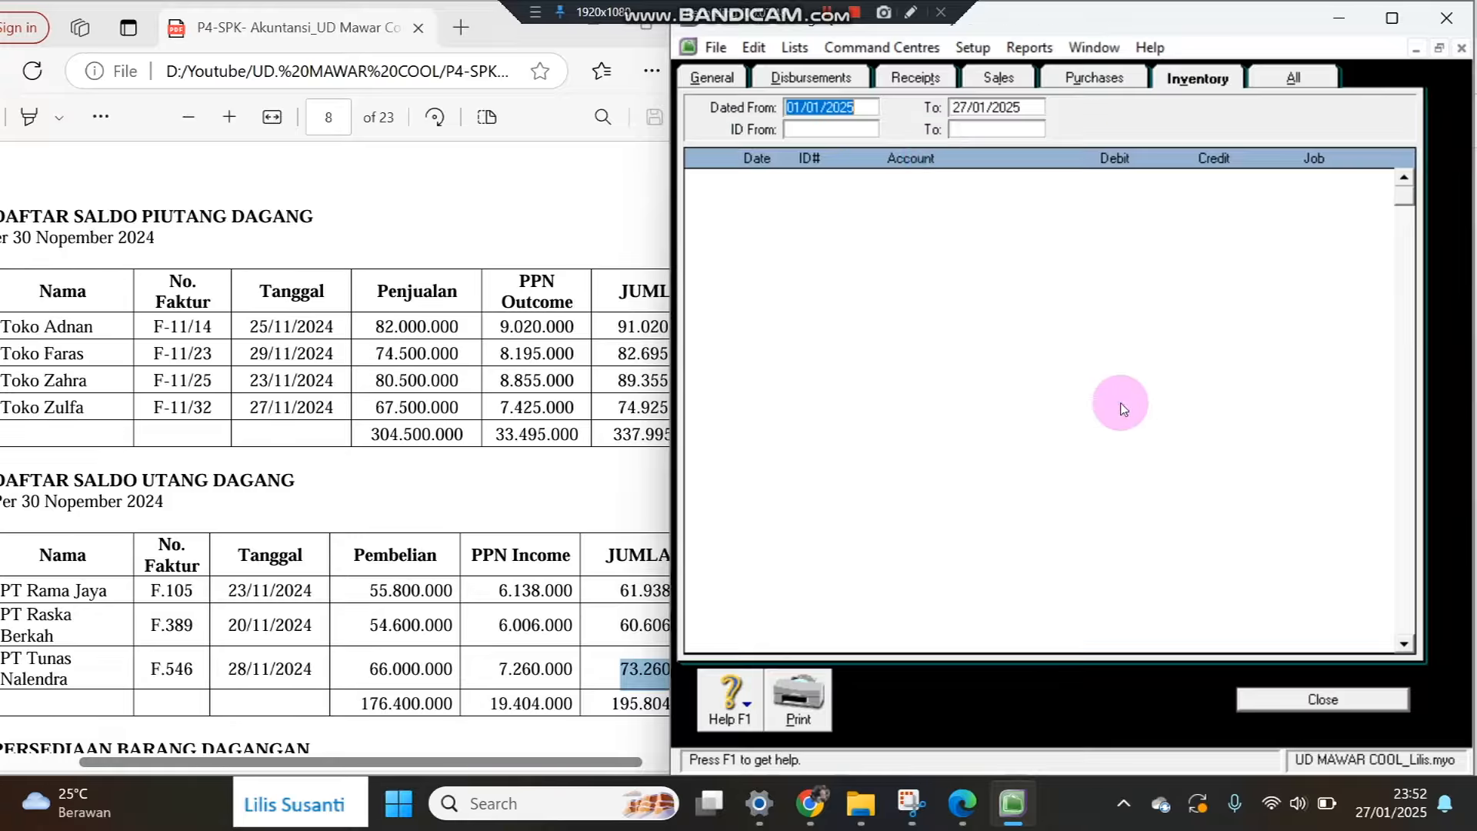
left_click(864, 109)
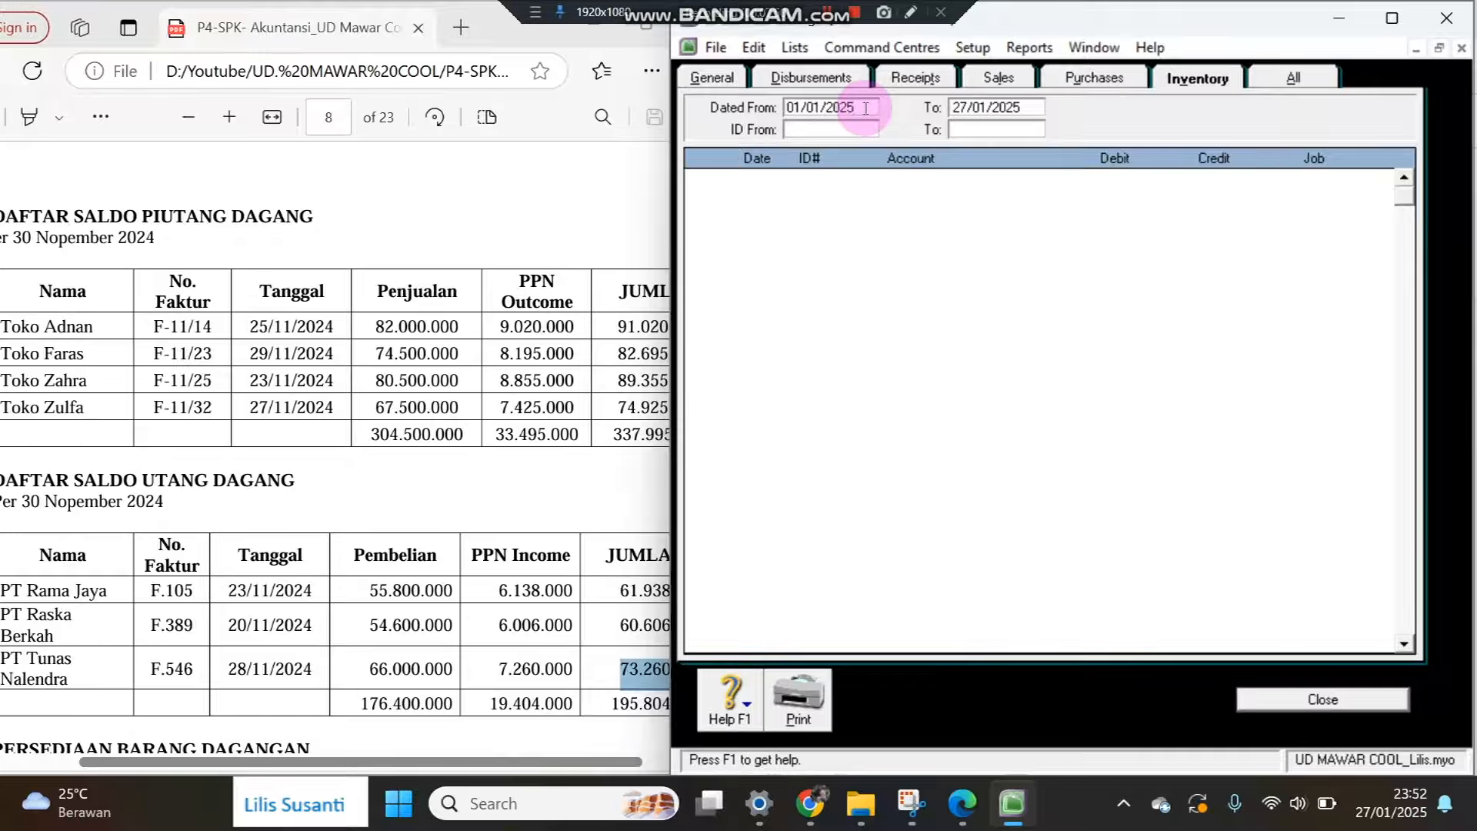
key("Tab")
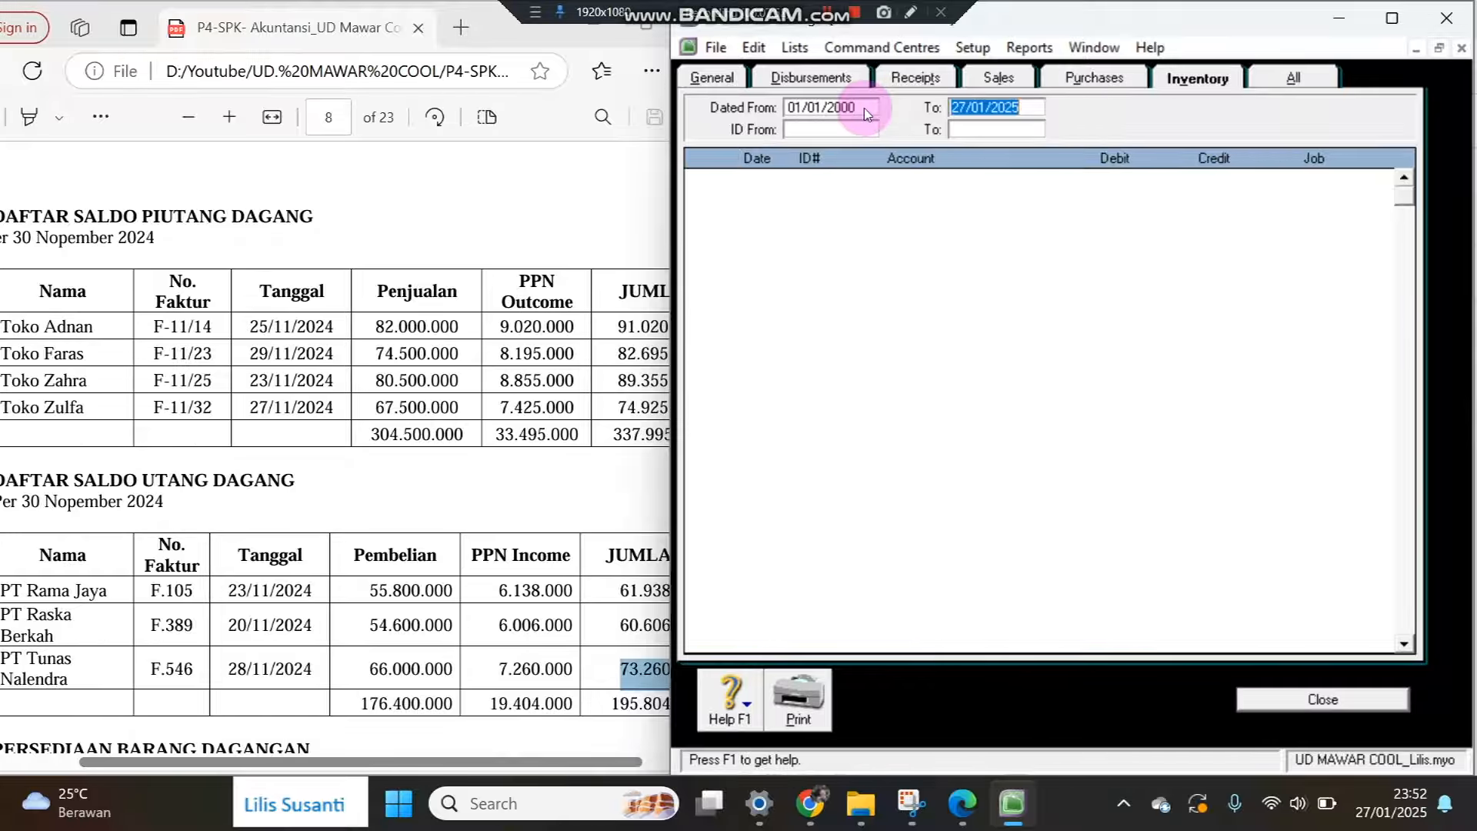
left_click(1293, 78)
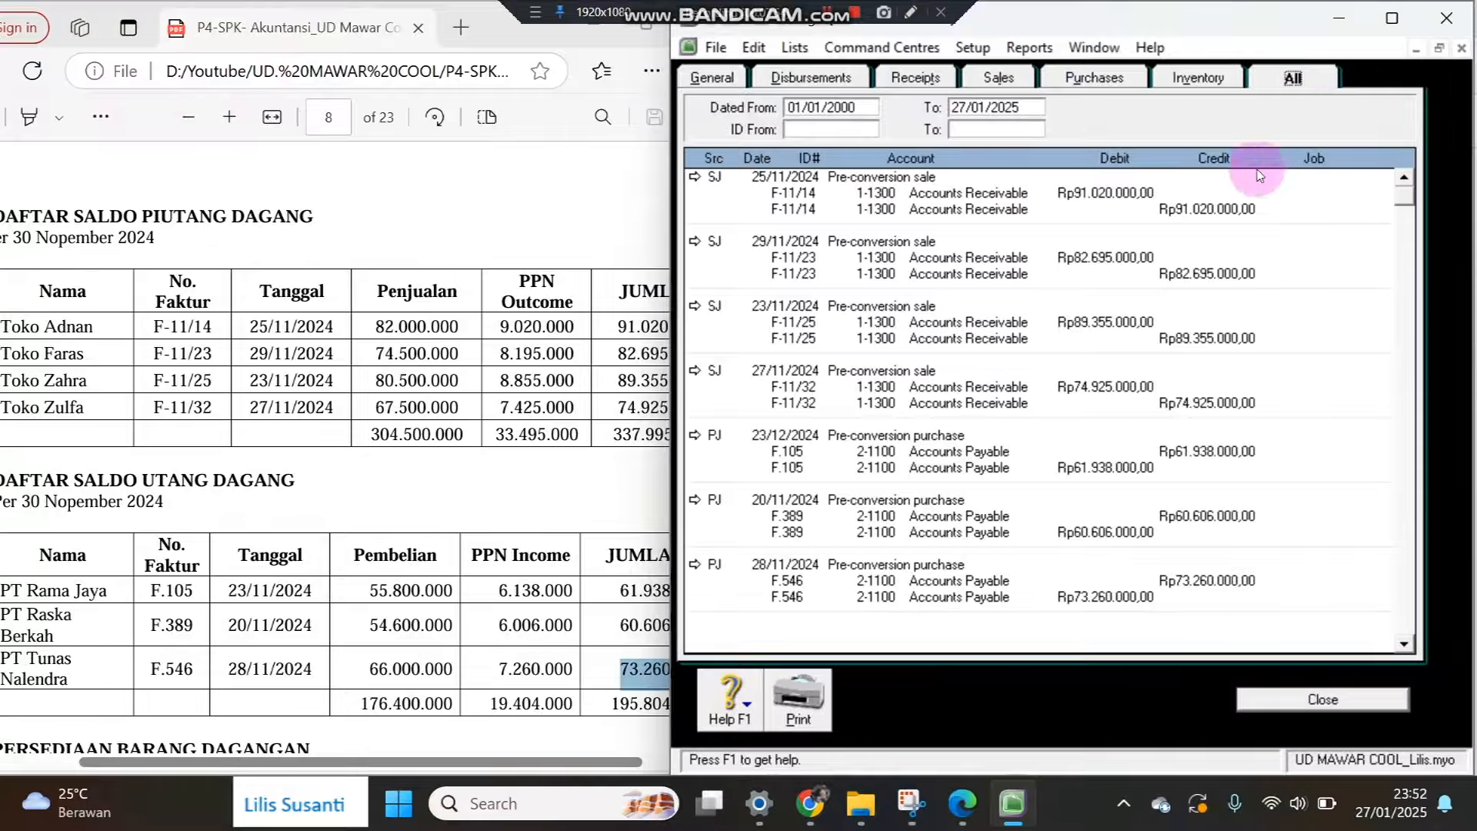
left_click(998, 78)
left_click(1069, 82)
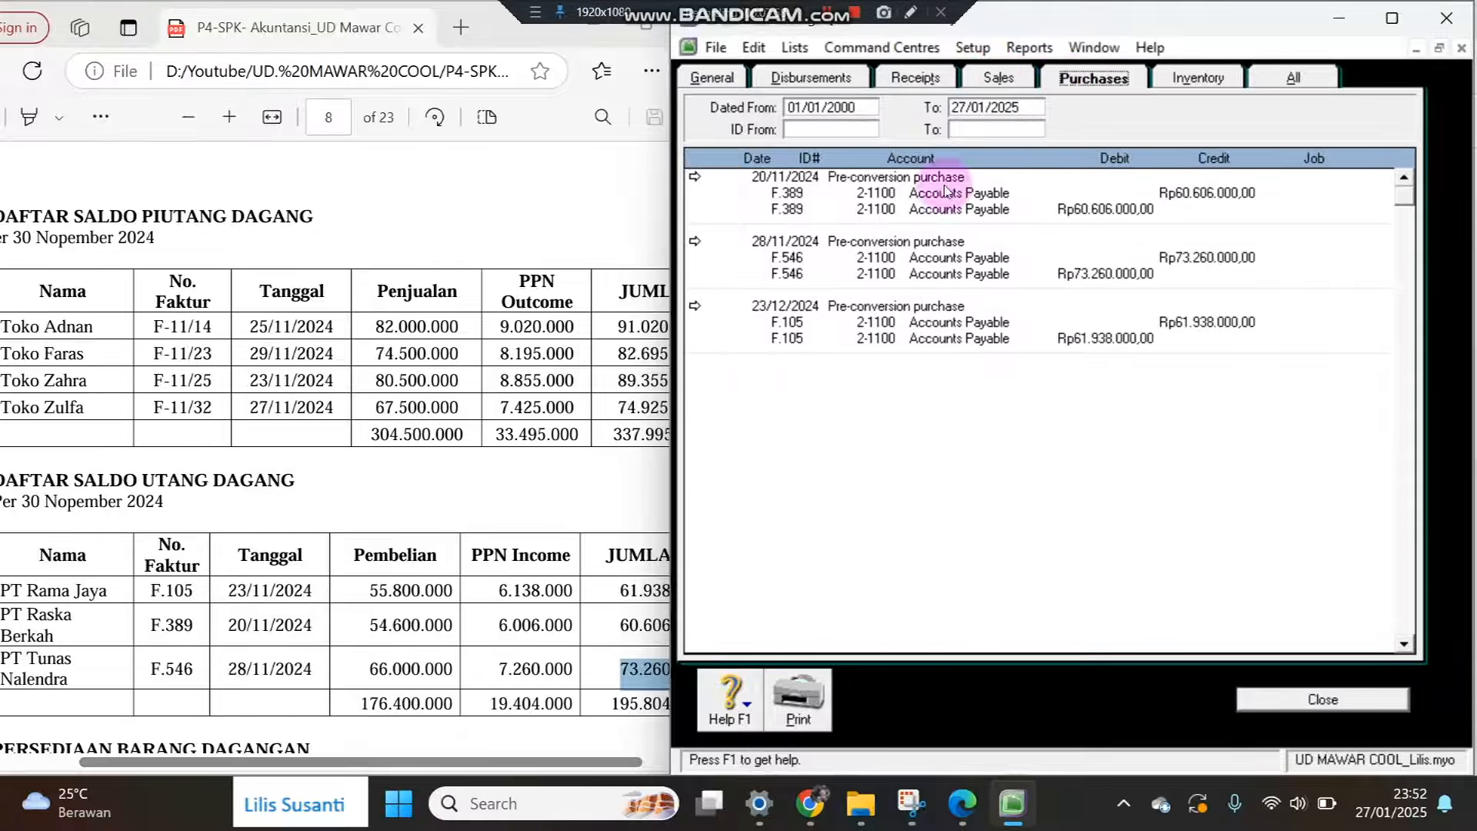
Correct the date of PT Rama Jaya's historical purchase F.105 to 23/11/2024 and save it.
left_click(695, 306)
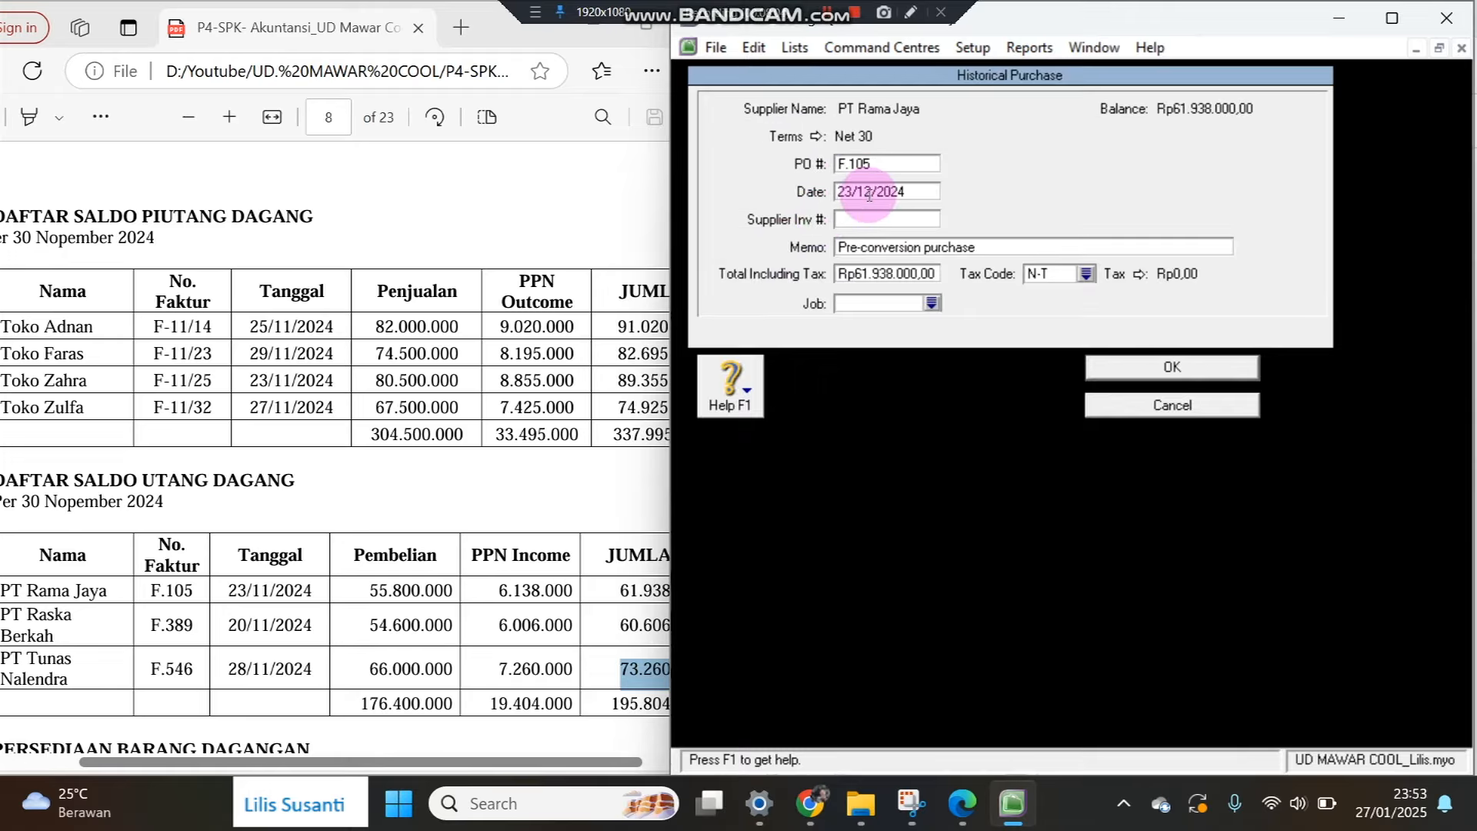
type("1")
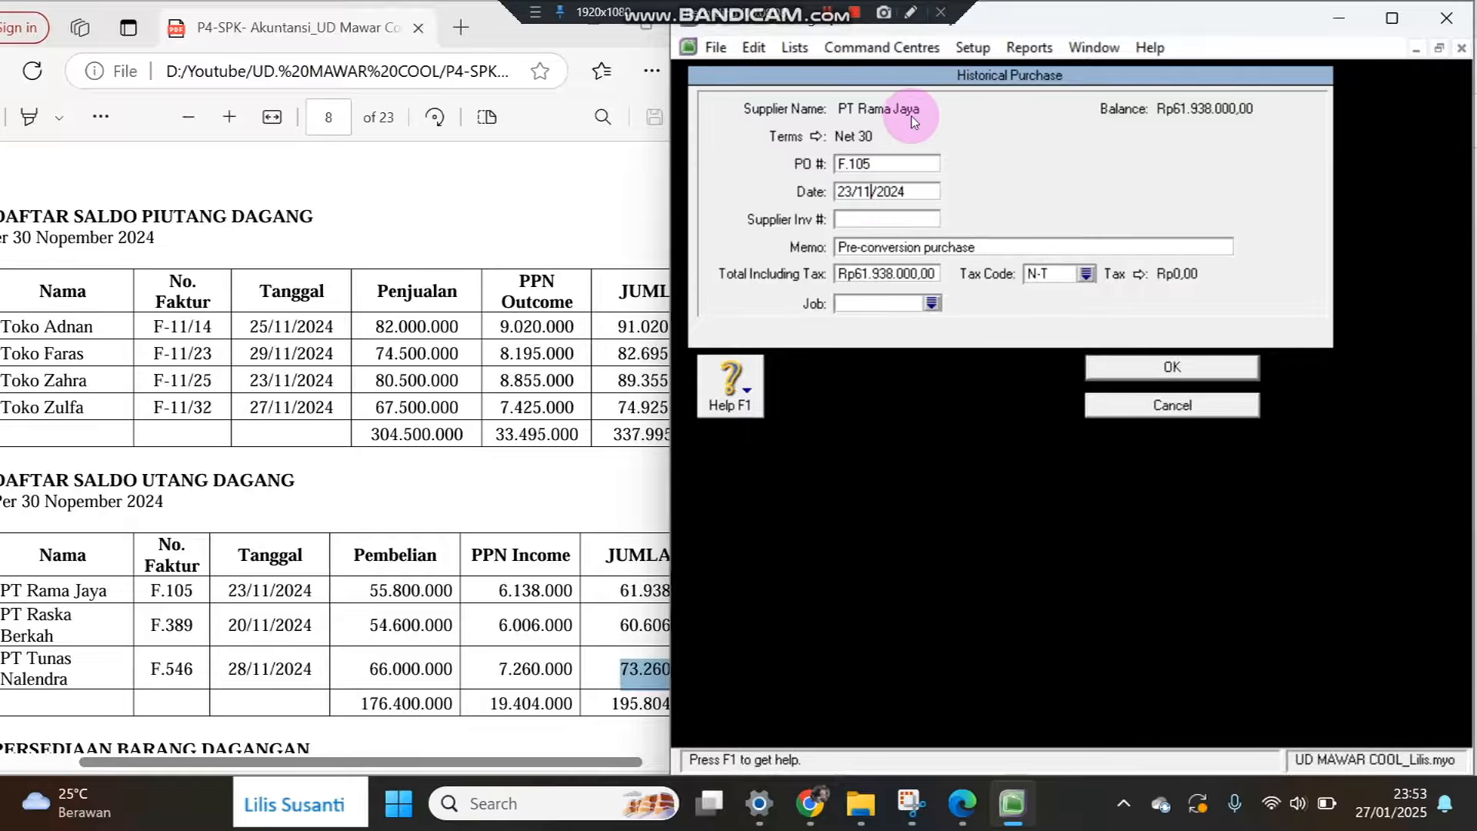
left_click(1114, 368)
left_click(1073, 502)
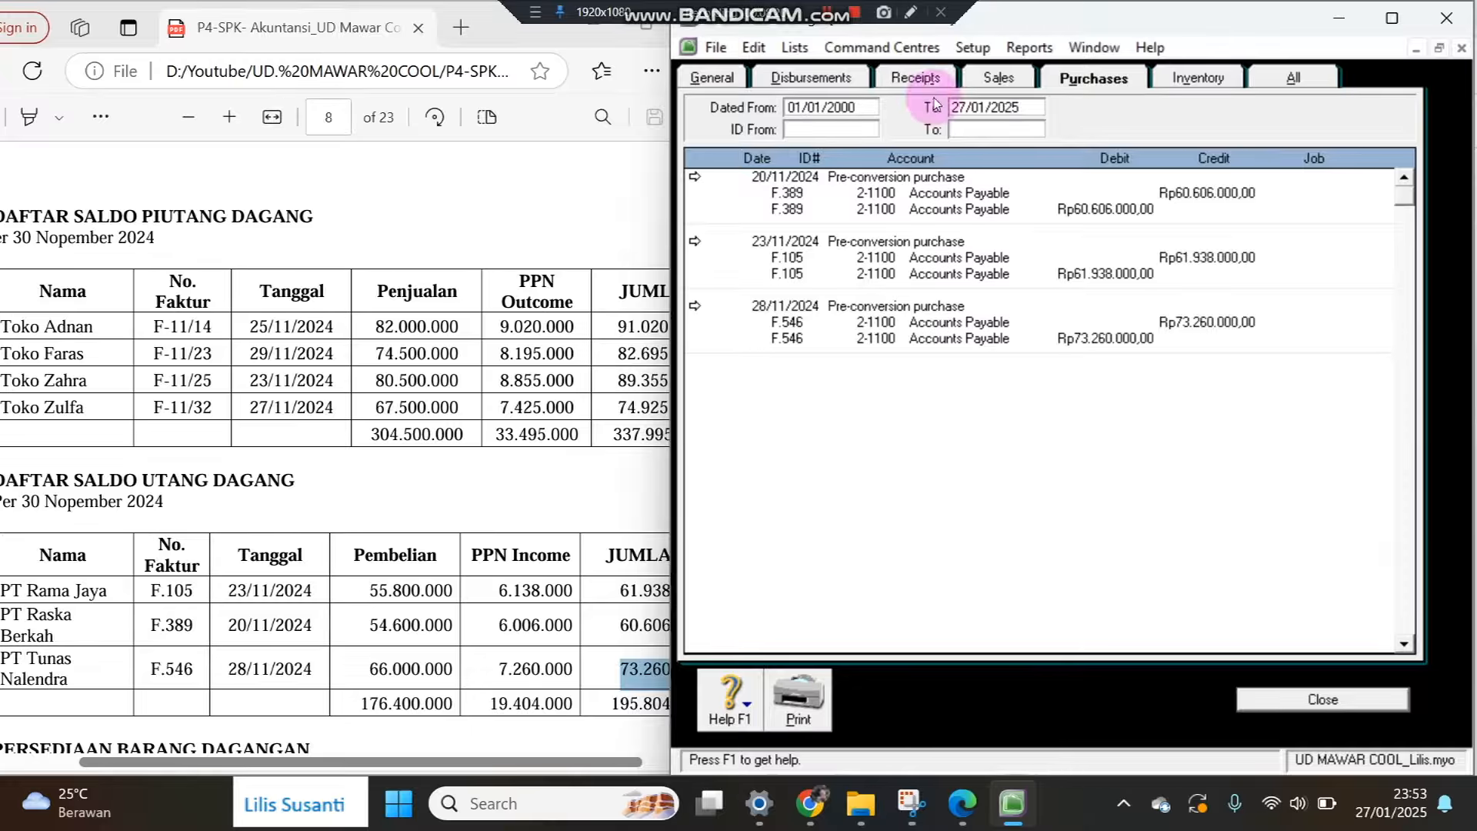
Review the sales and complete journal entries, show the PDF's Persediaan Barang Dagangan table, and close the journal.
left_click(993, 78)
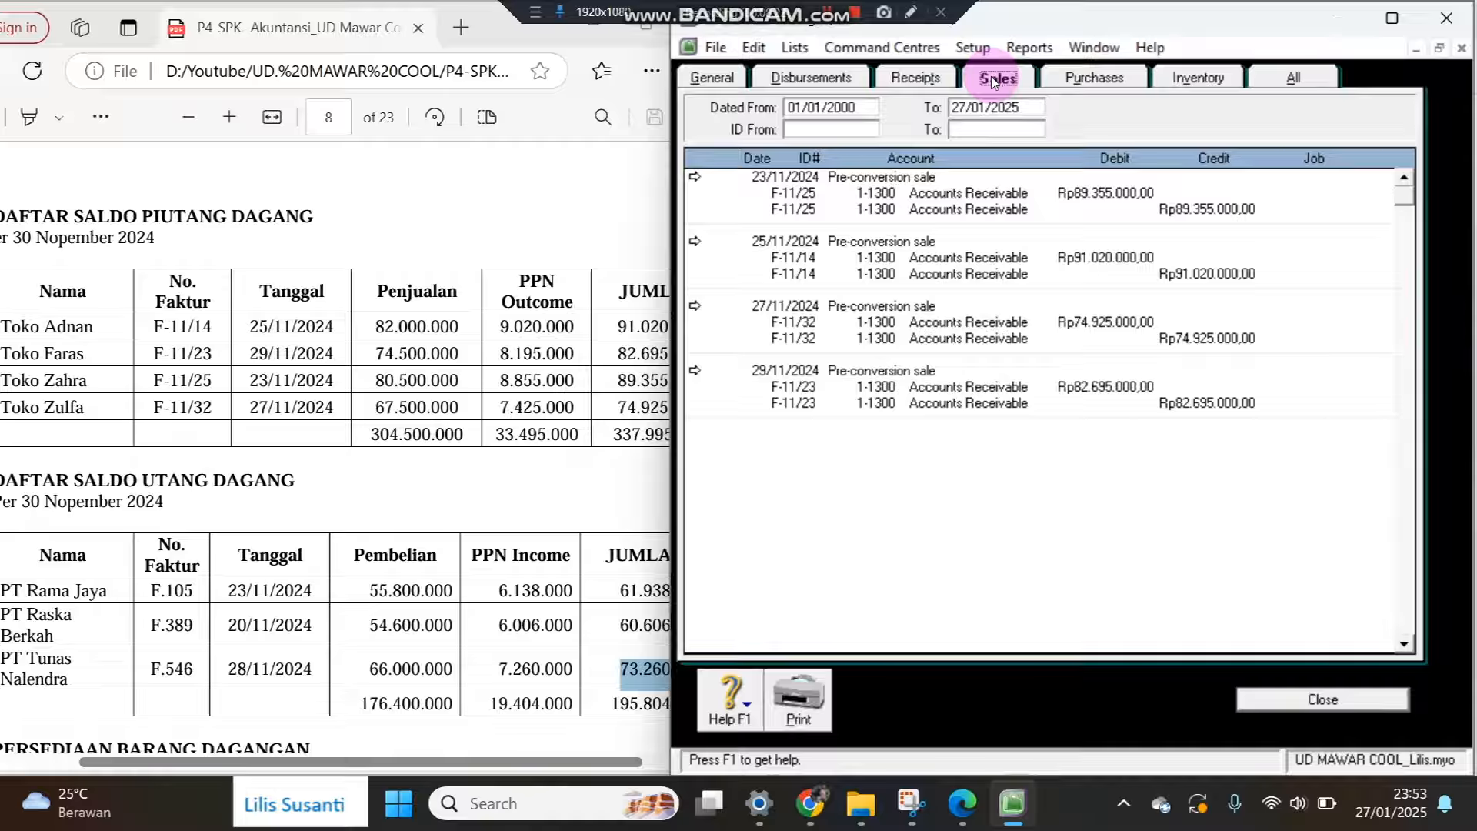
left_click(1274, 96)
left_click(494, 529)
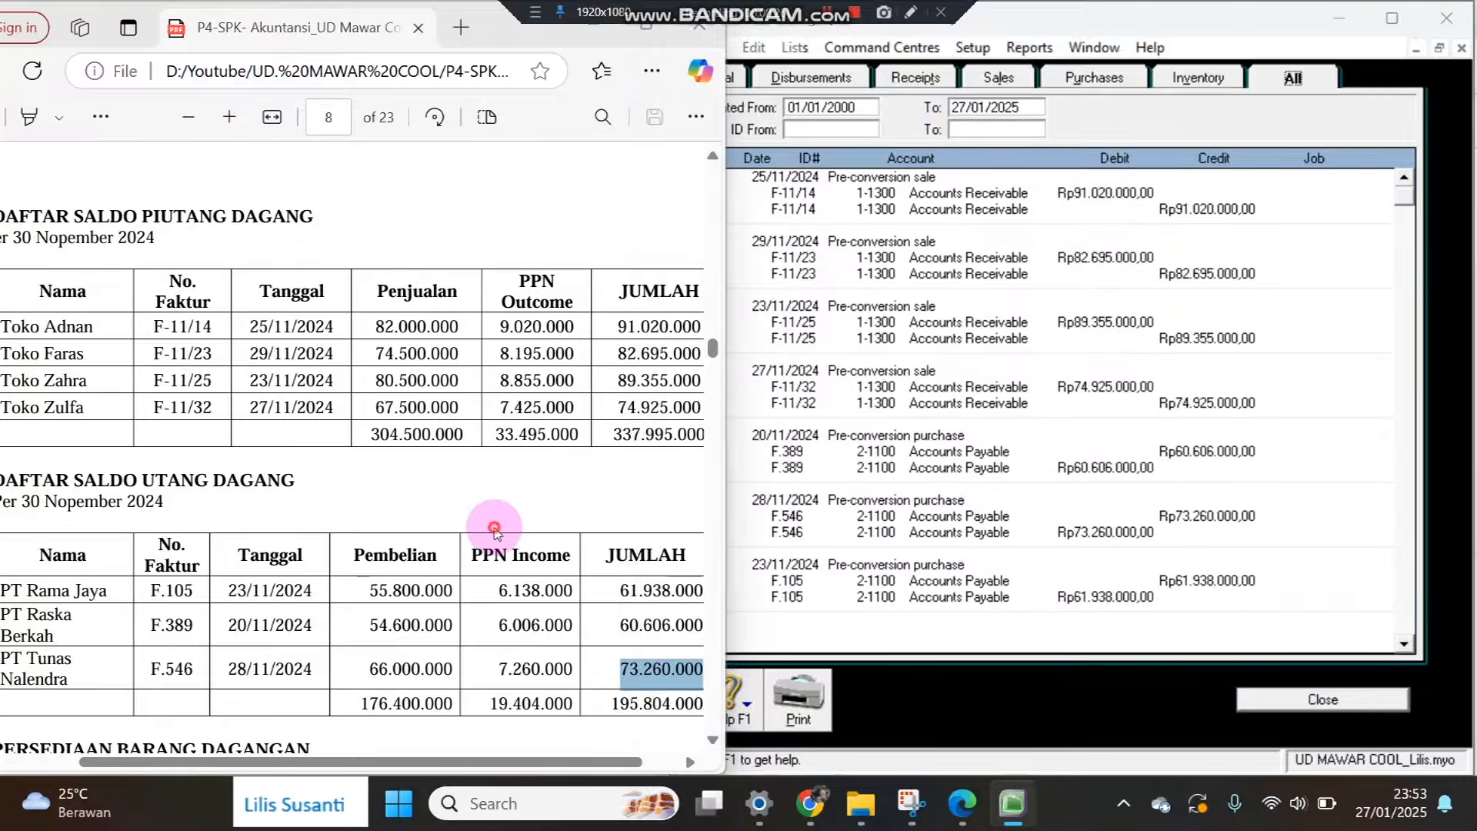
scroll(495, 530, "down", 3)
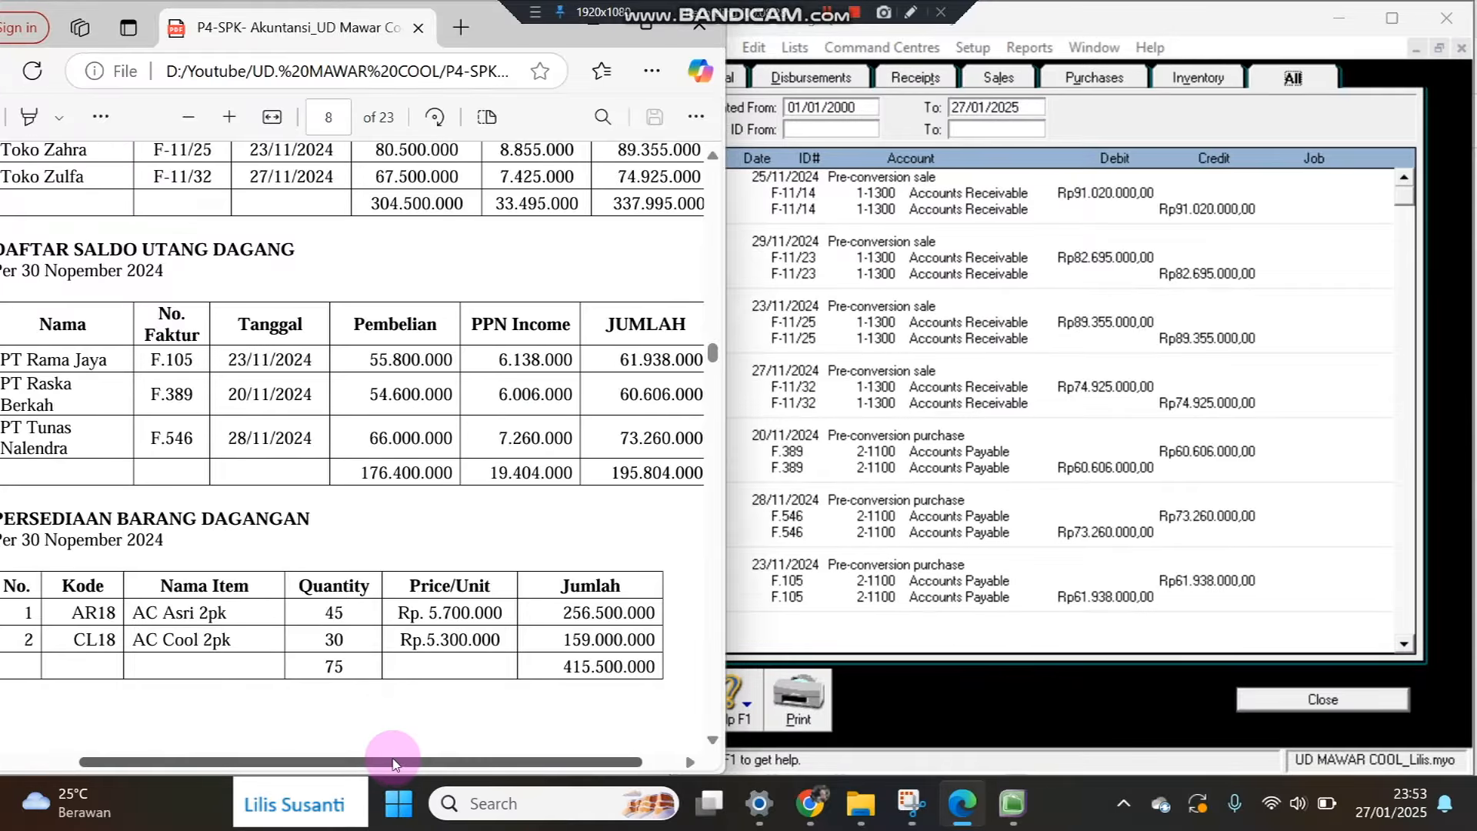
left_click_drag(387, 761, 376, 719)
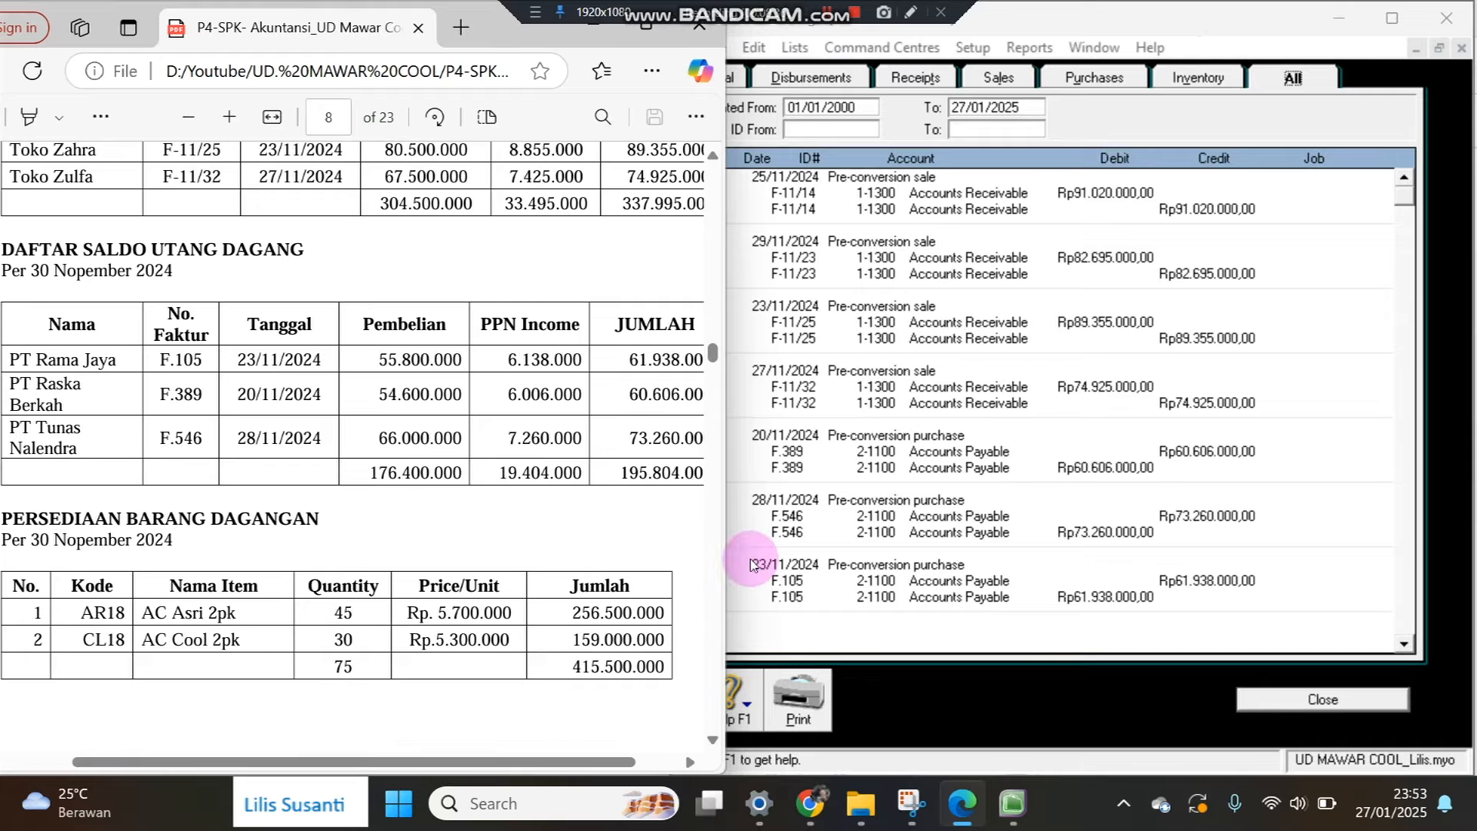
left_click(1242, 707)
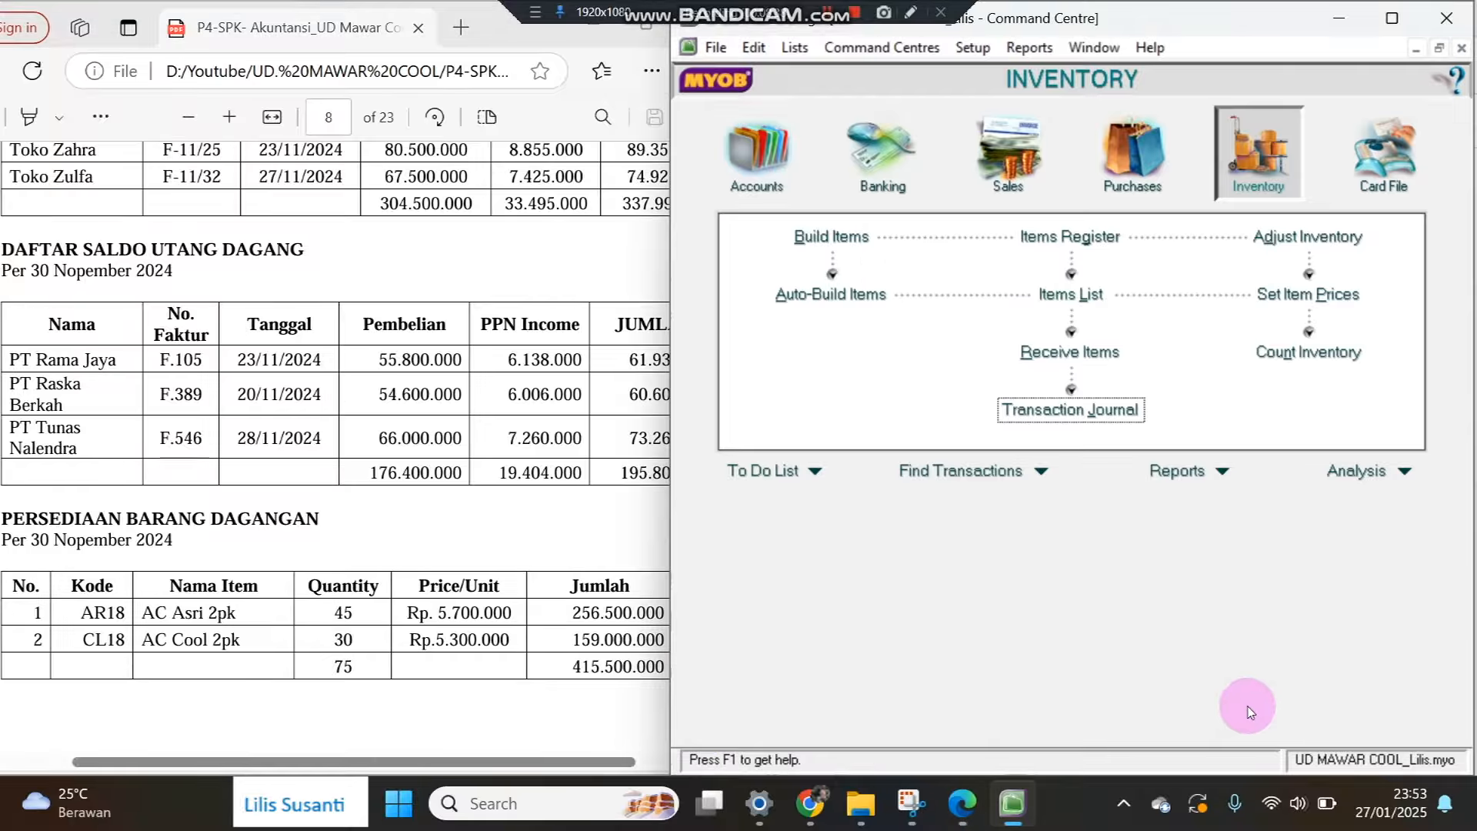
Create a new item in the Items List with item number AR18 and name AC Asri 2pk, copied from the PDF.
left_click(1039, 291)
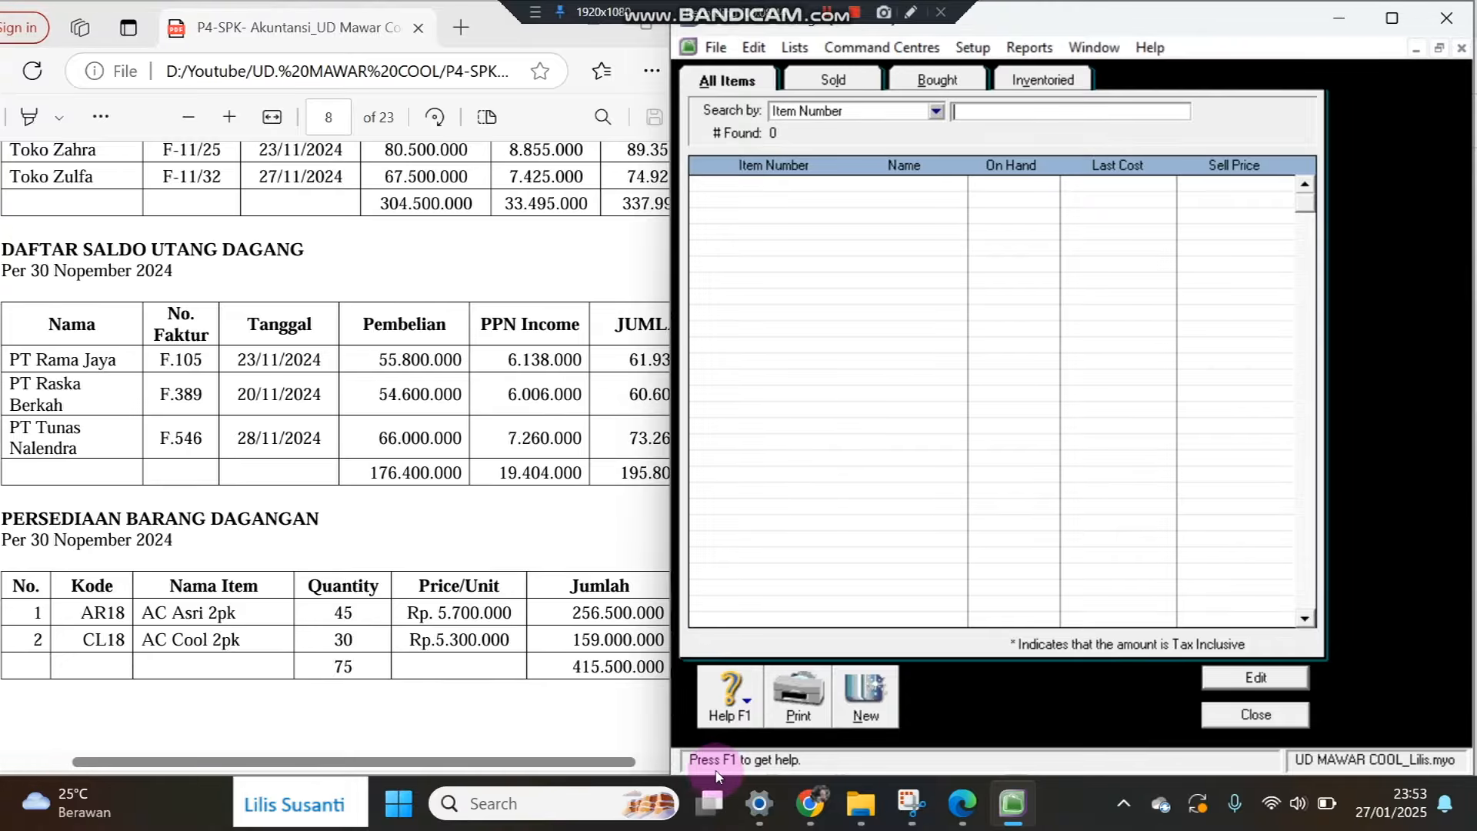
left_click(868, 689)
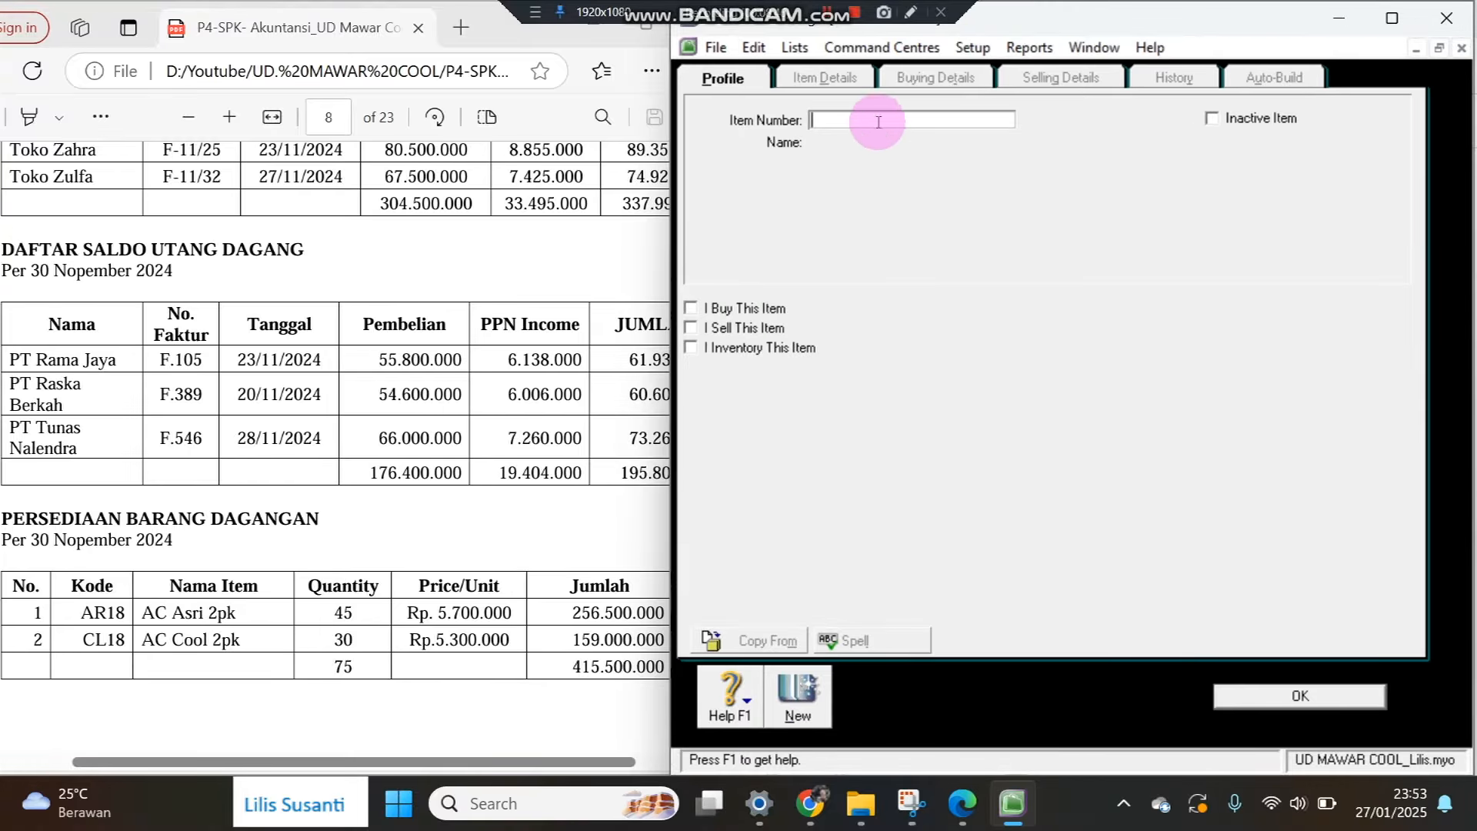
left_click_drag(80, 613, 125, 608)
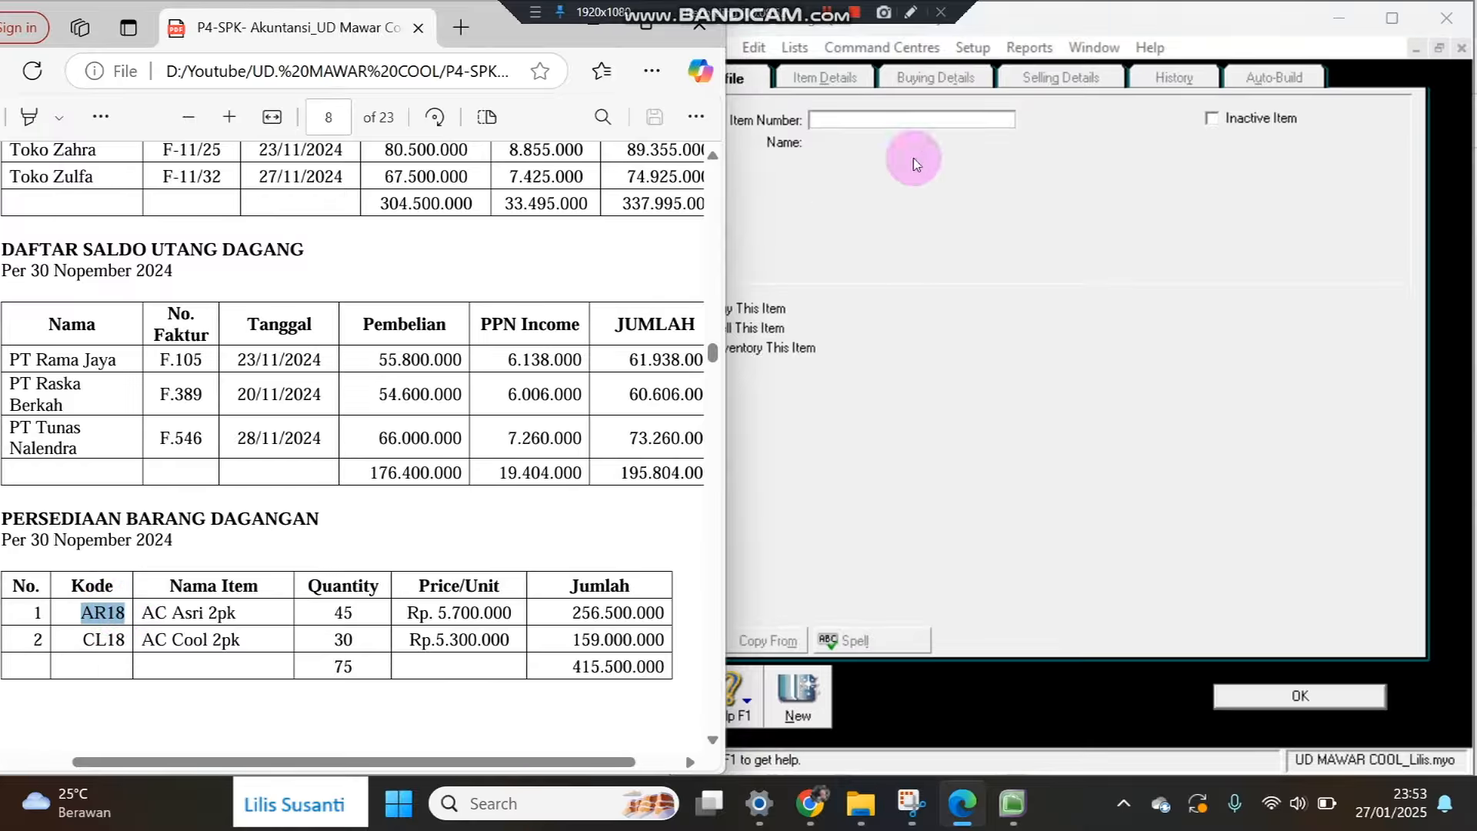
left_click(985, 118)
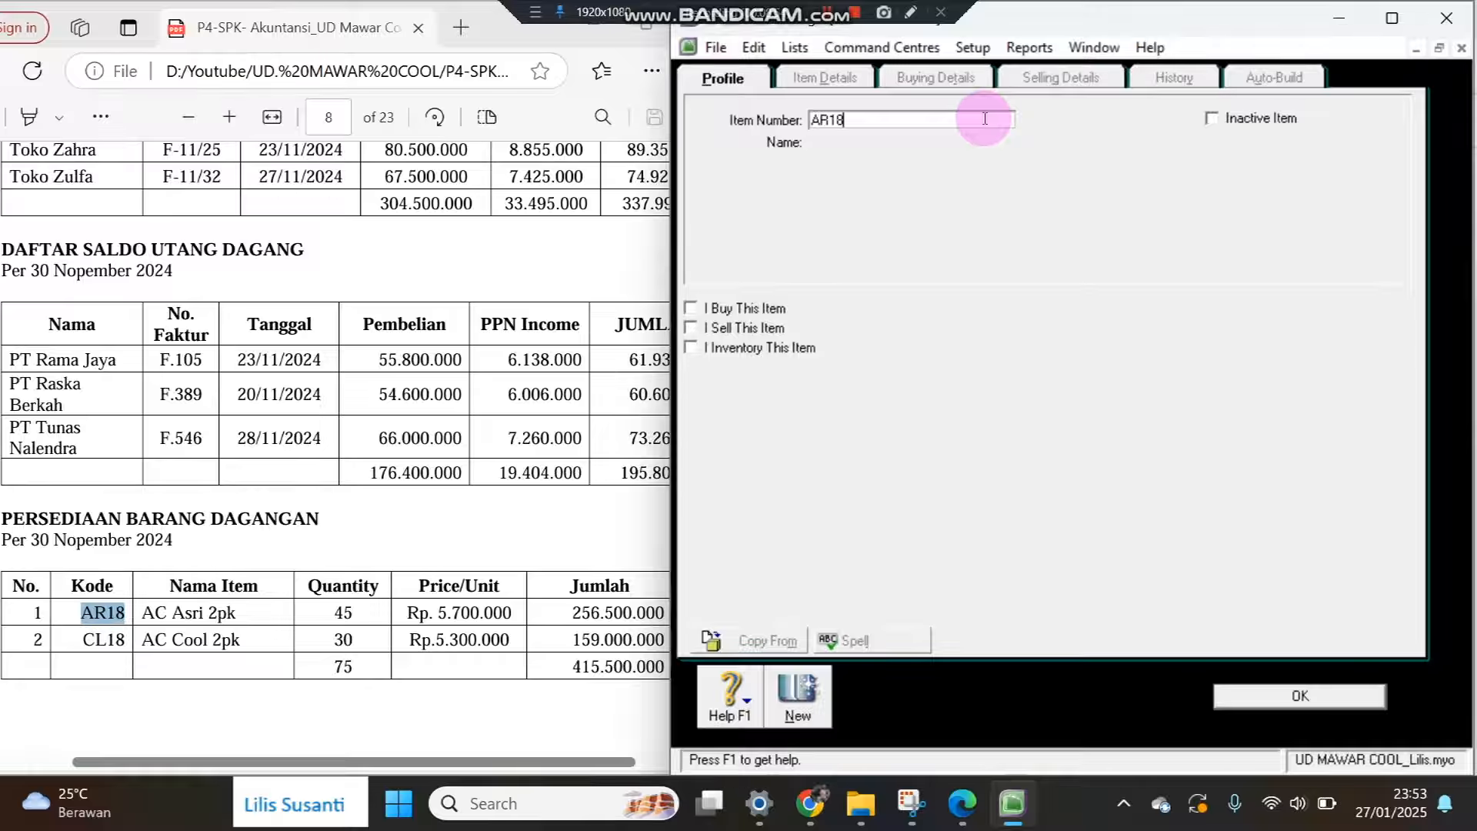
key("Tab")
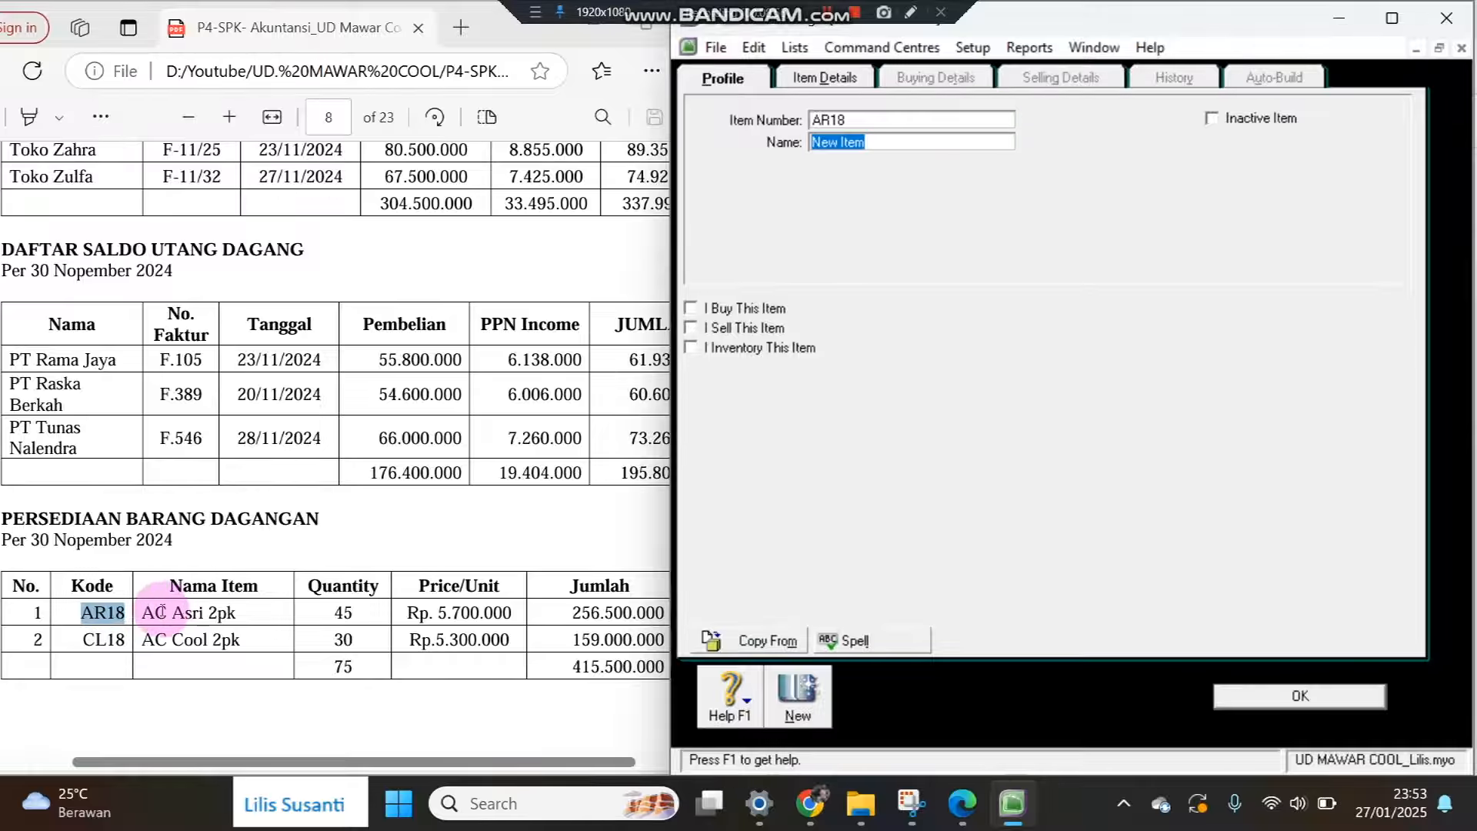
left_click_drag(138, 609, 251, 600)
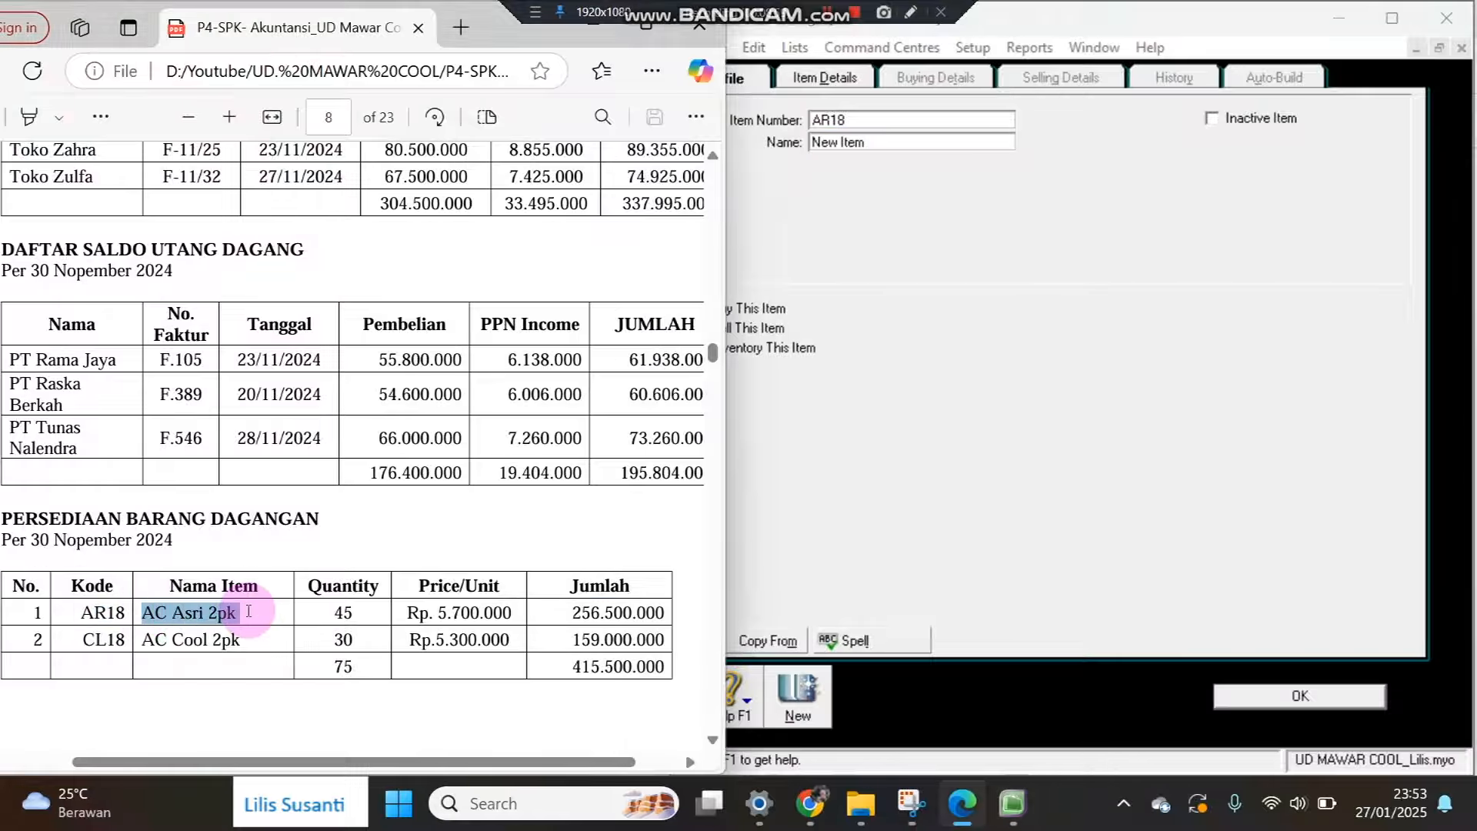
left_click(899, 143)
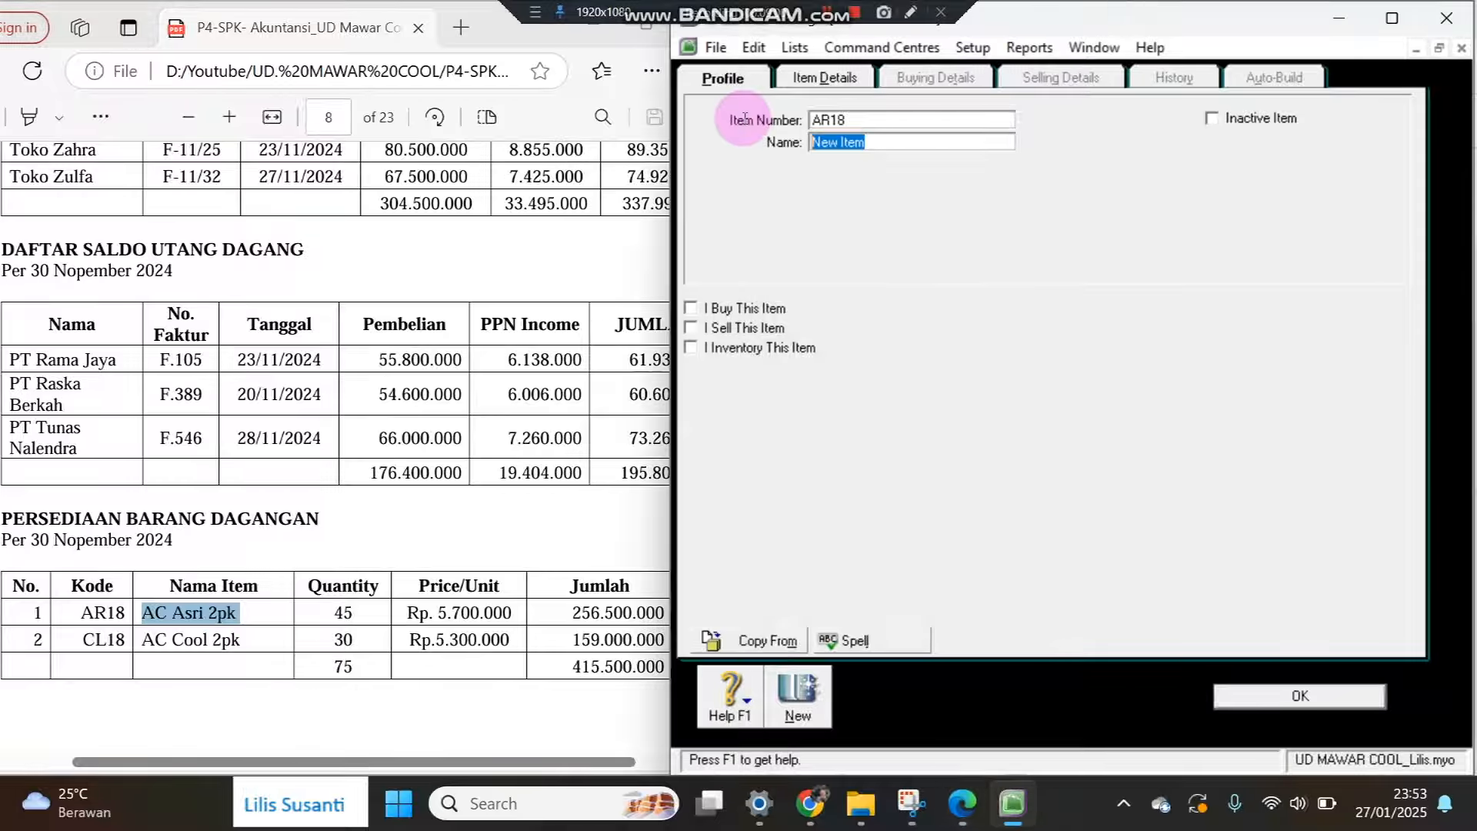
Mark AC Asri 2pk as an item that is bought, sold and inventoried.
left_click(691, 308)
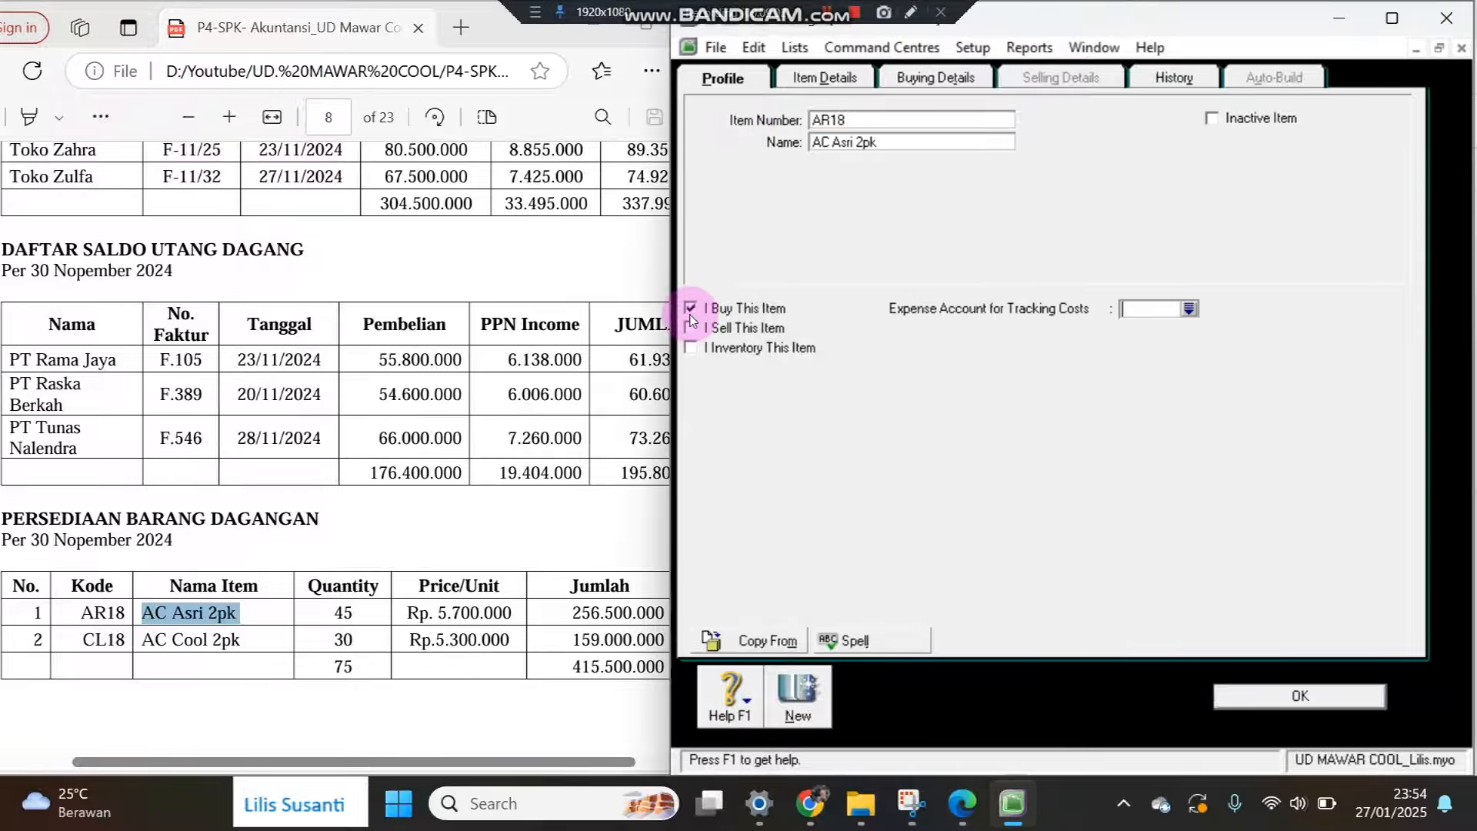
left_click(692, 328)
left_click(691, 348)
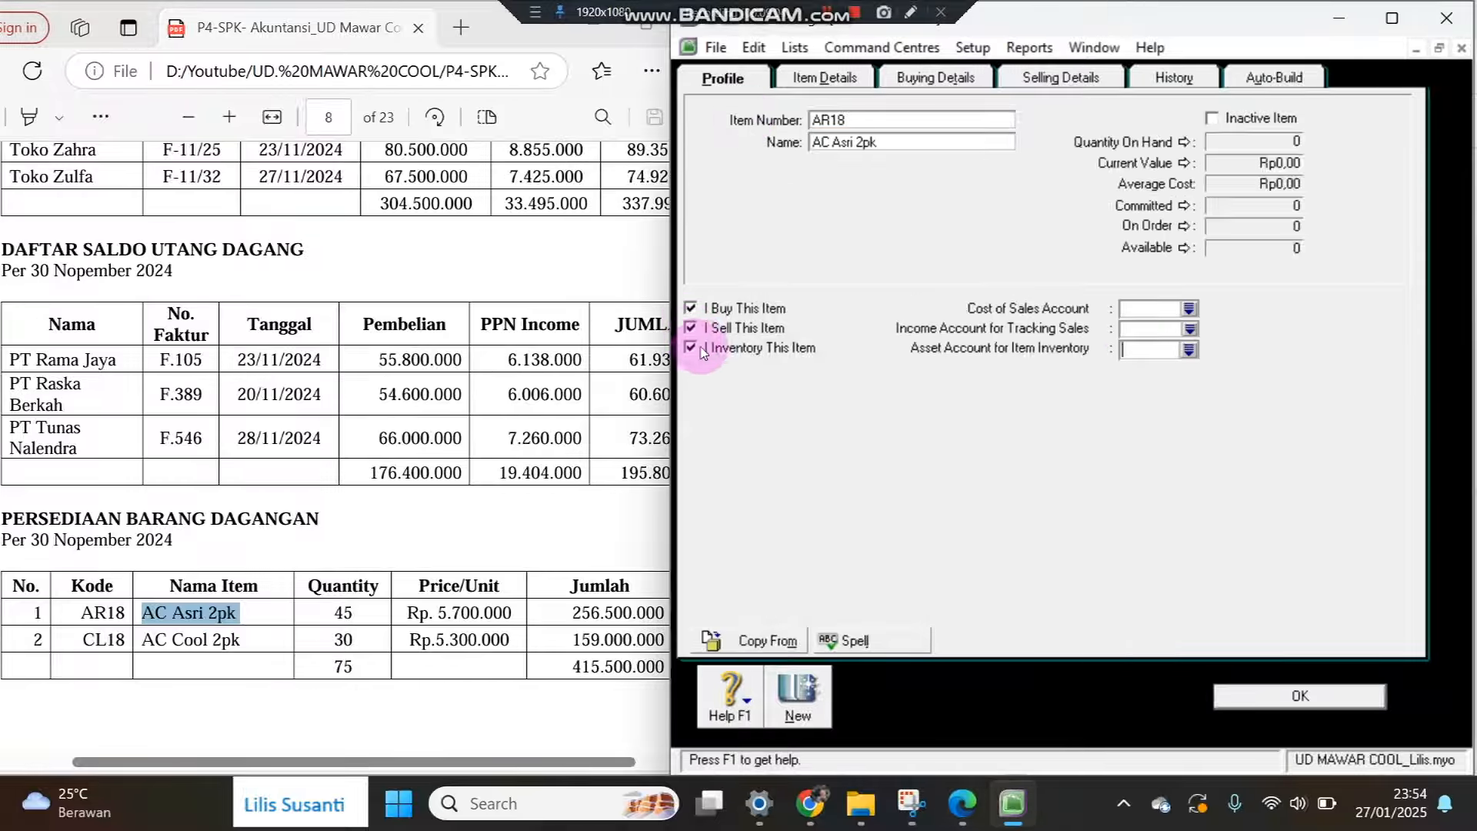
Link AC Asri 2pk to cost of sales account 5-1100, income account 4-1100 and inventory asset account 1-1500.
left_click(1192, 309)
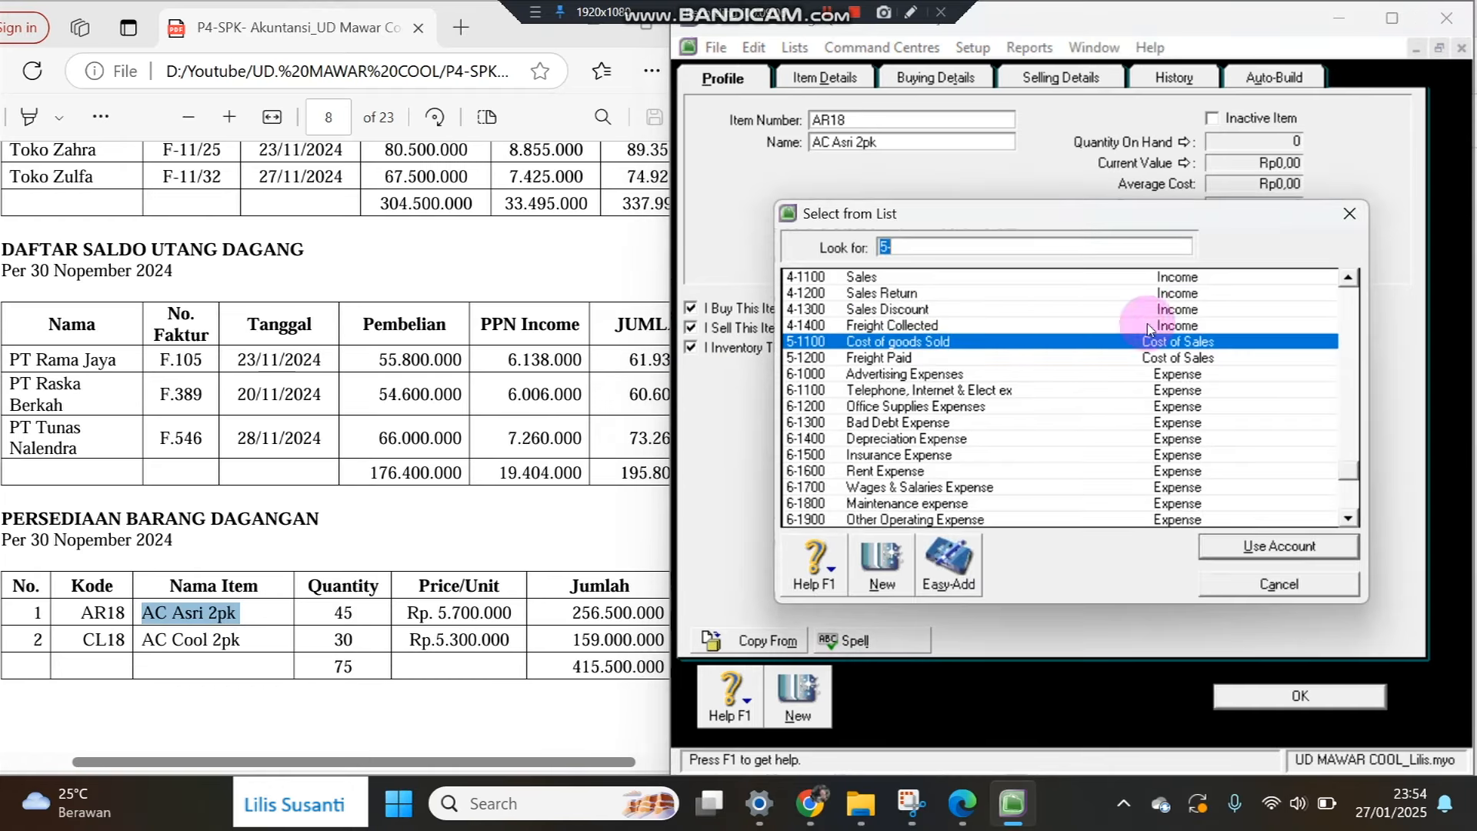
double_click(1015, 345)
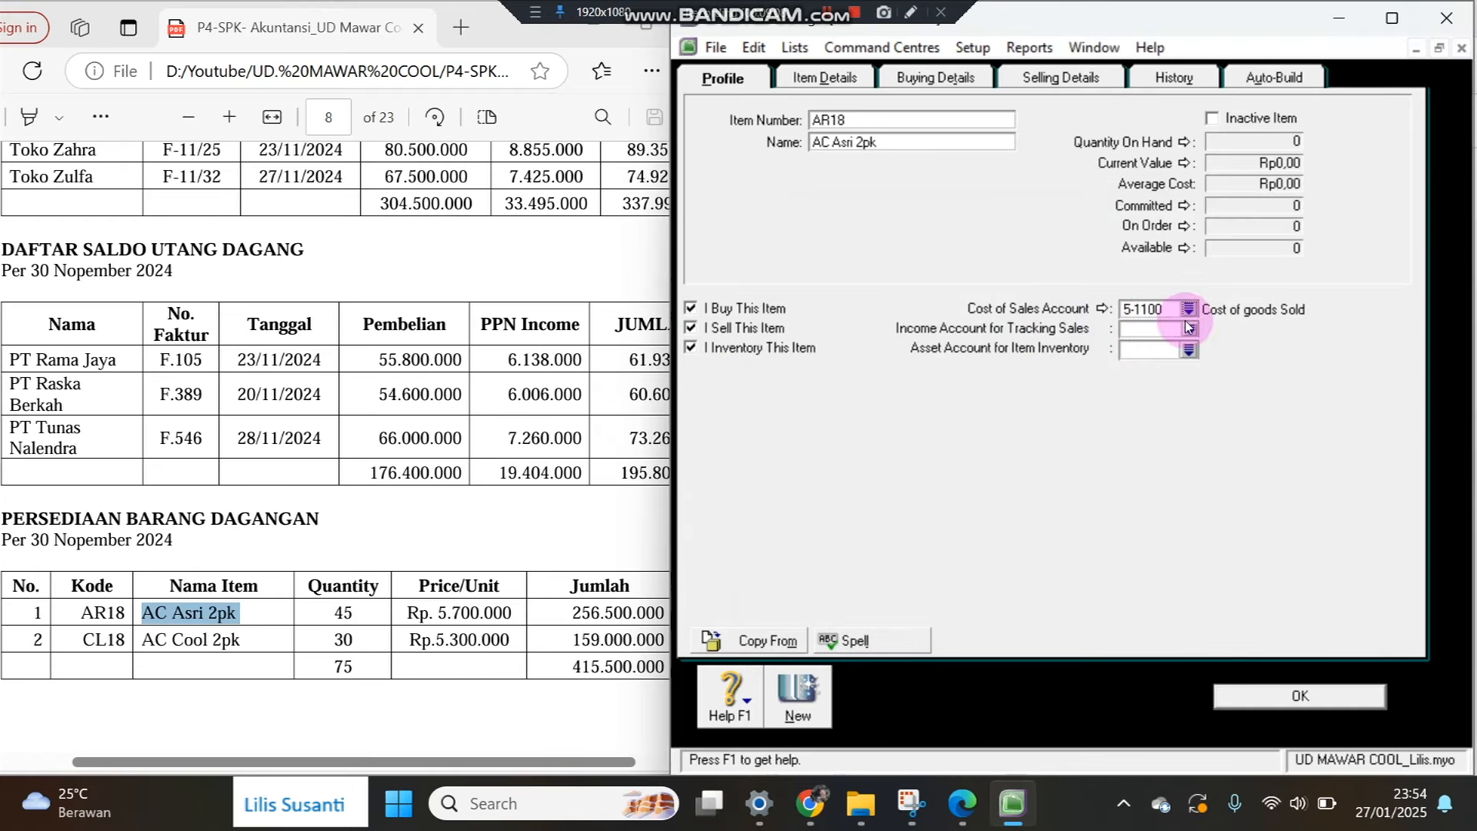
left_click(1190, 329)
double_click(1028, 344)
left_click(1189, 351)
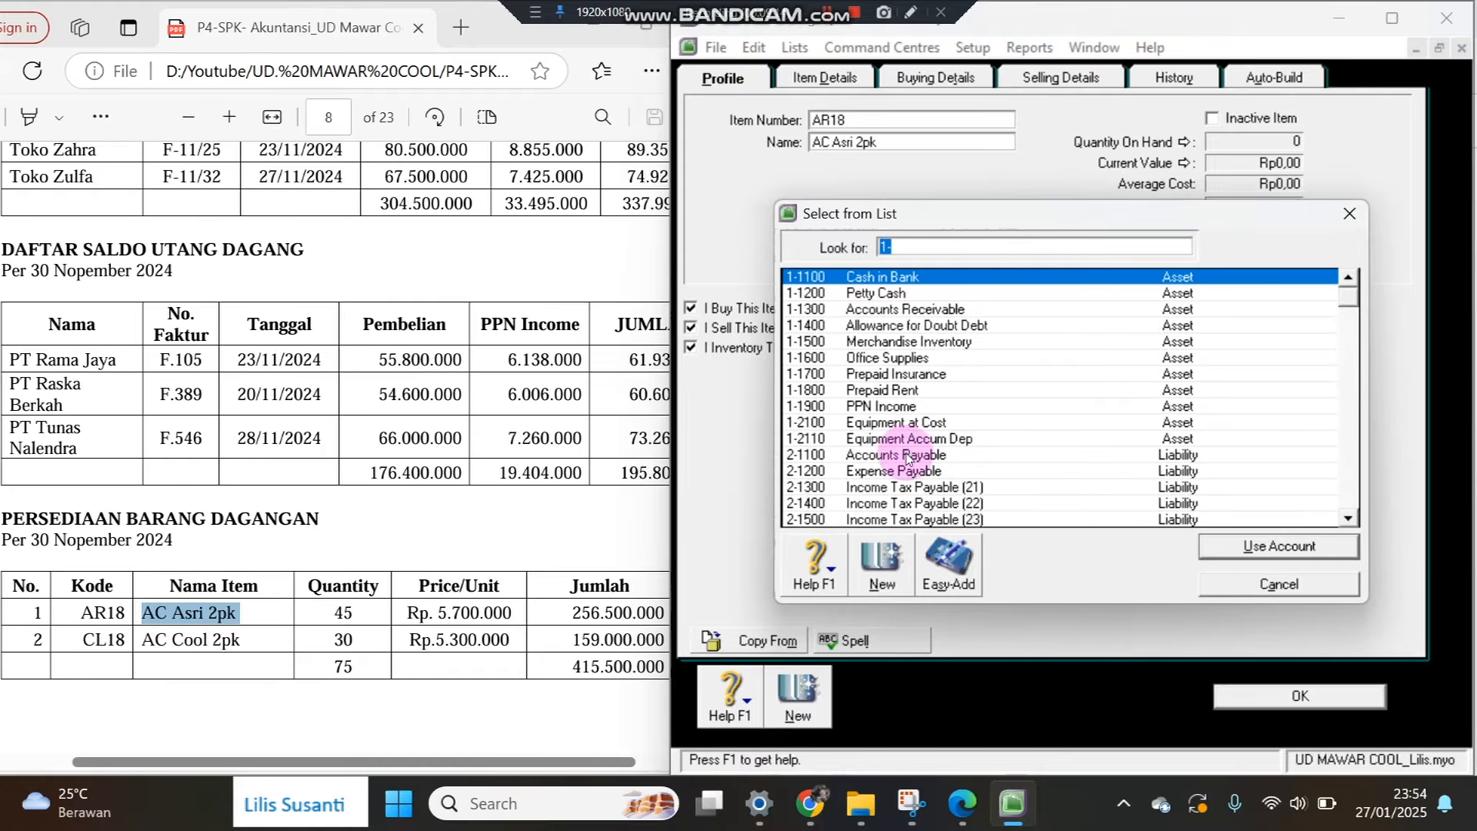
left_click(935, 343)
double_click(937, 343)
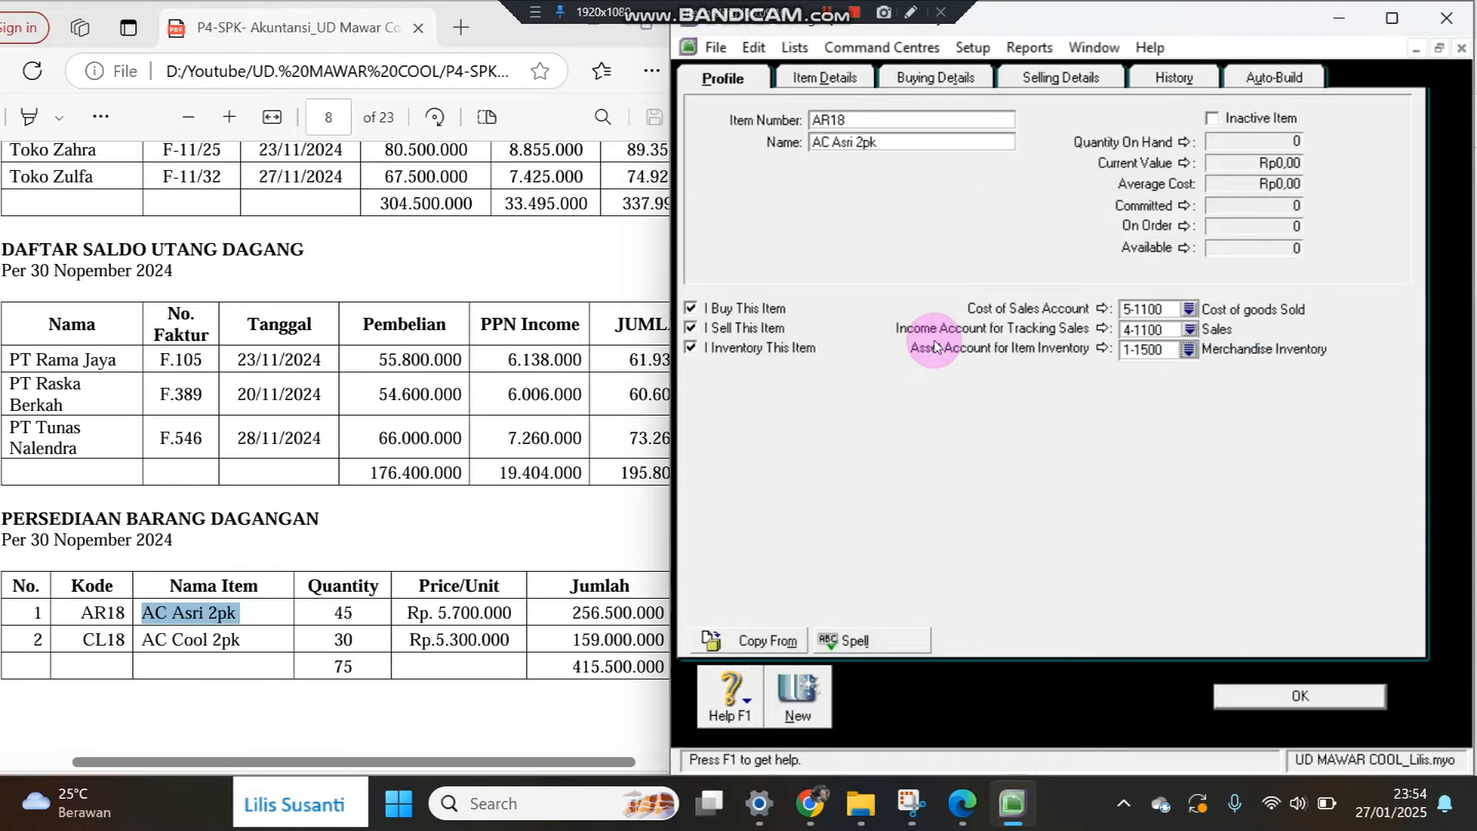
In AC Asri 2pk's buying details, set the tax code when bought to PPN and the buying unit of measure to Unit.
left_click(922, 78)
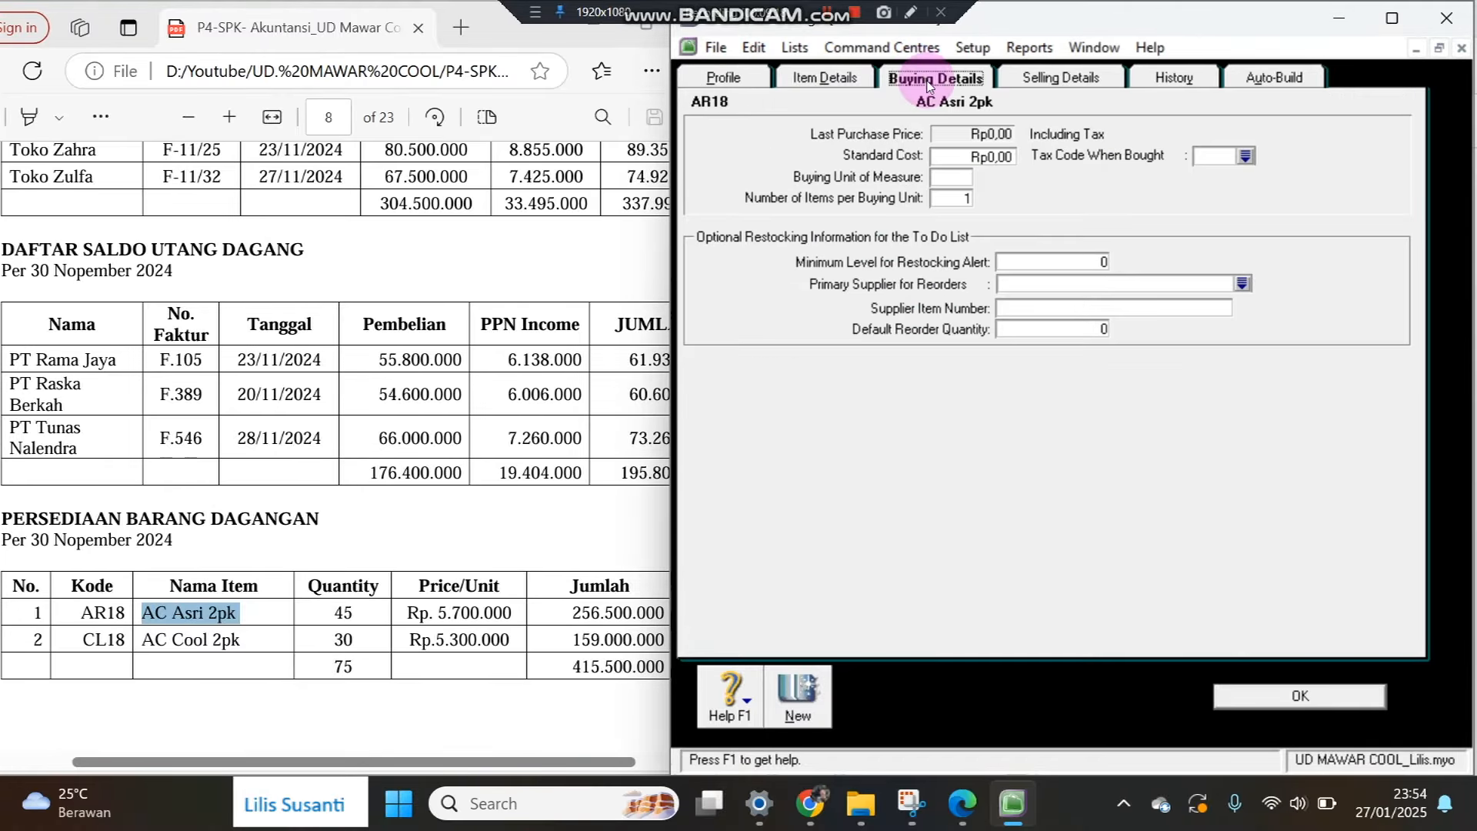
left_click(1223, 157)
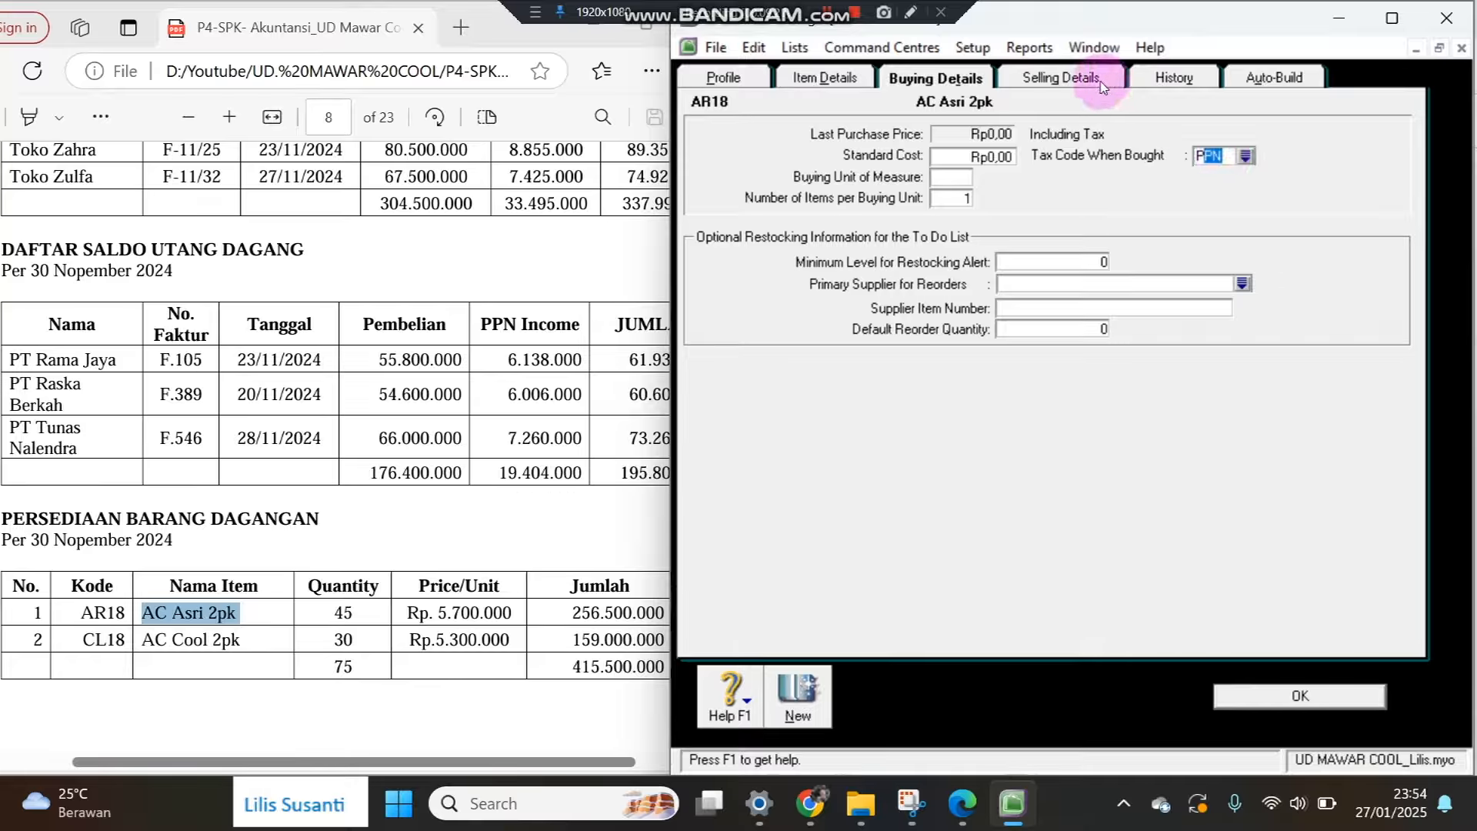
left_click(956, 180)
type("Unit")
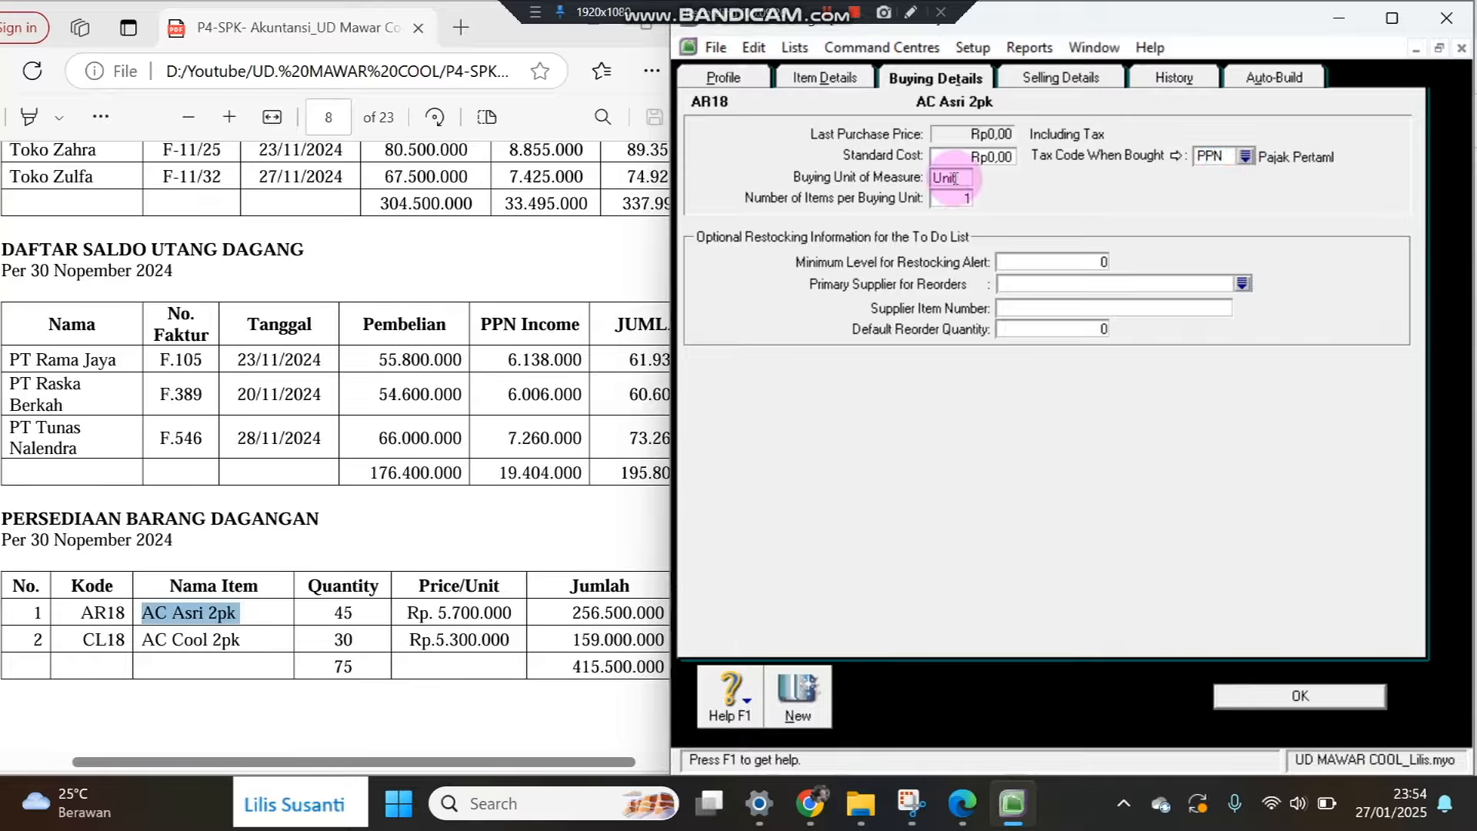
Set AC Asri 2pk's selling unit of measure to Unit and its tax code when sold to PPN, and start another new item.
left_click(1042, 83)
left_click(918, 144)
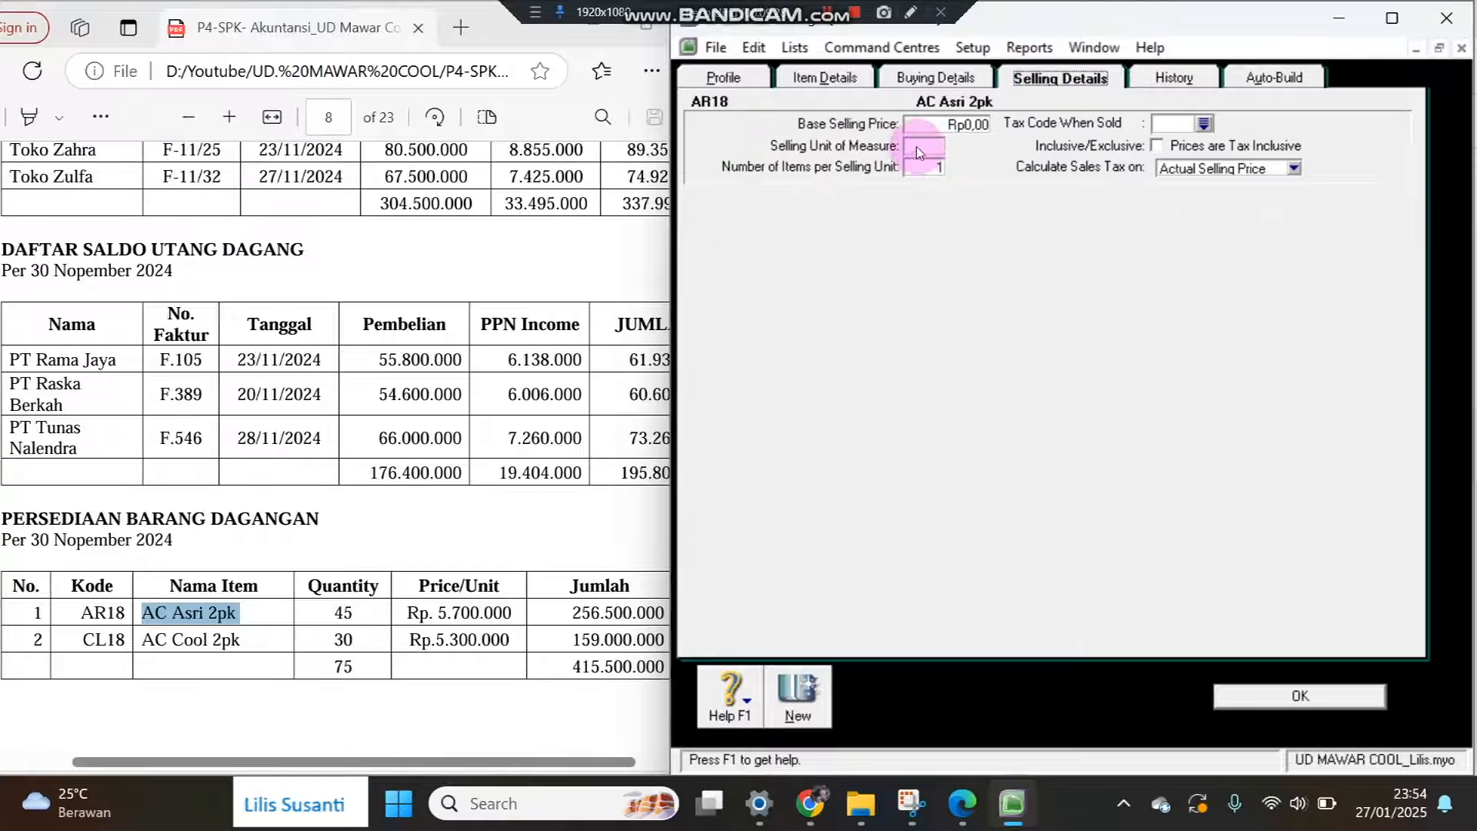
type("Unit")
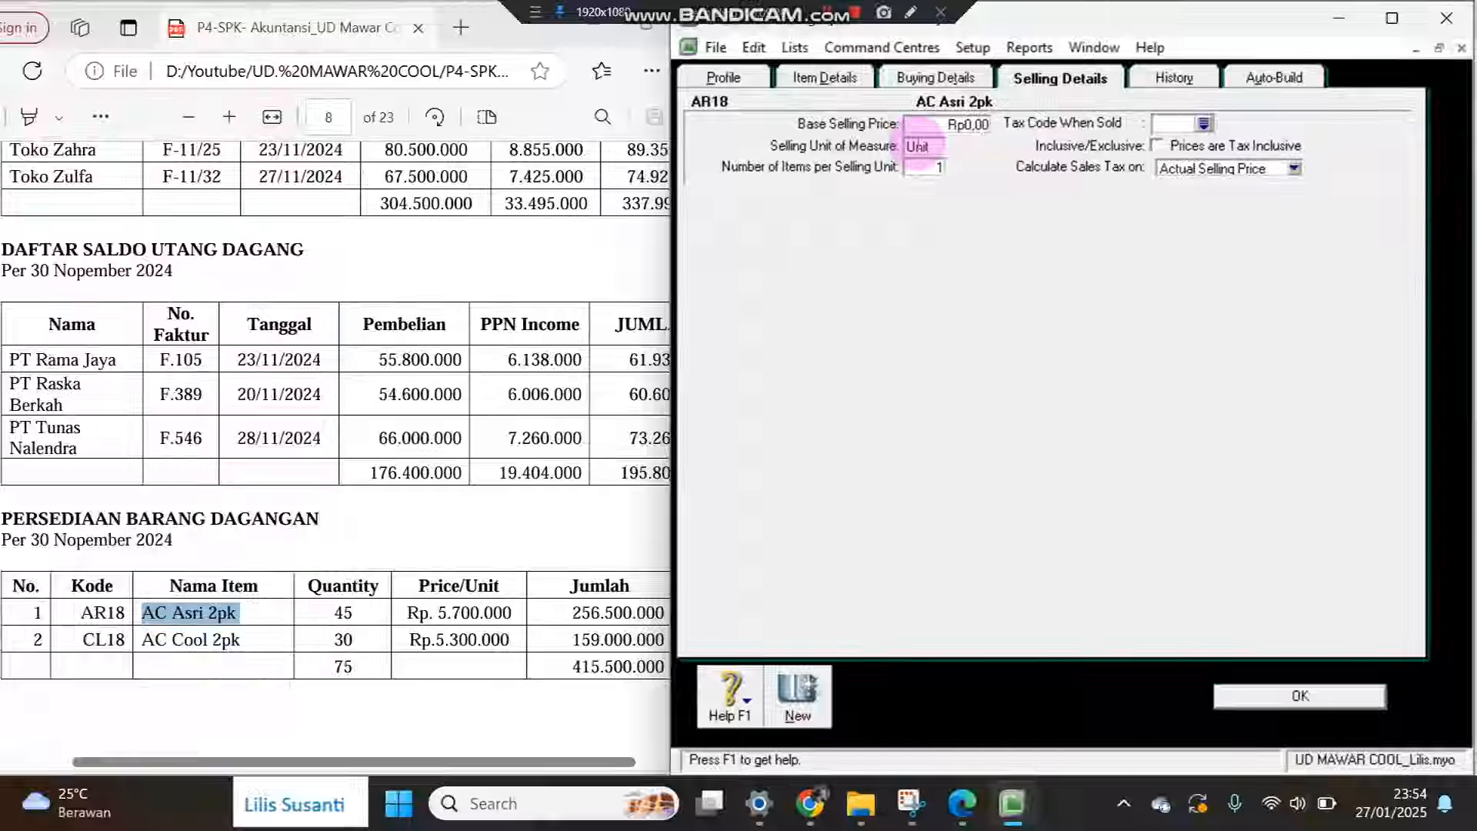
left_click(1167, 127)
type("PPN")
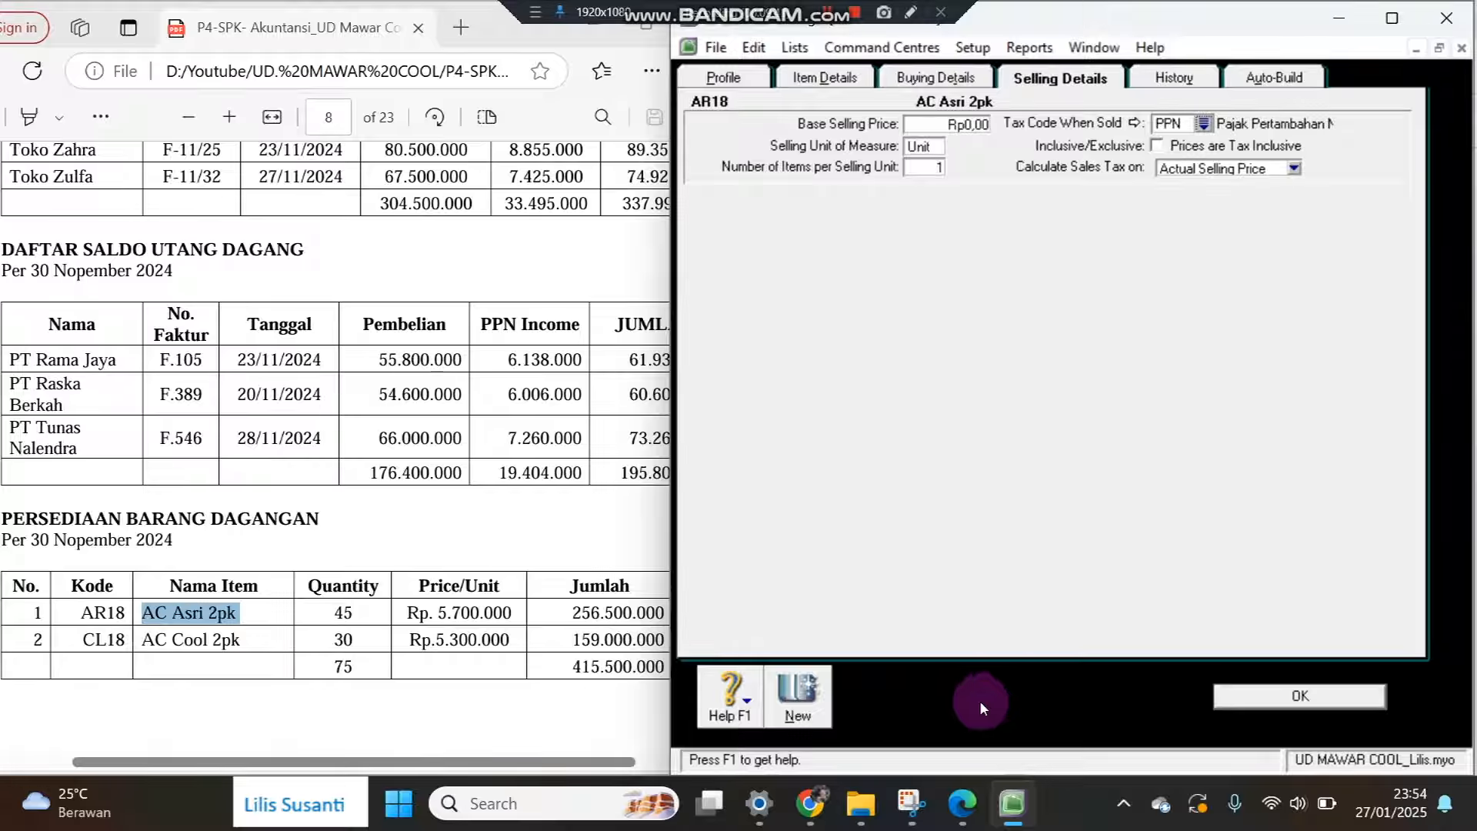
left_click(807, 695)
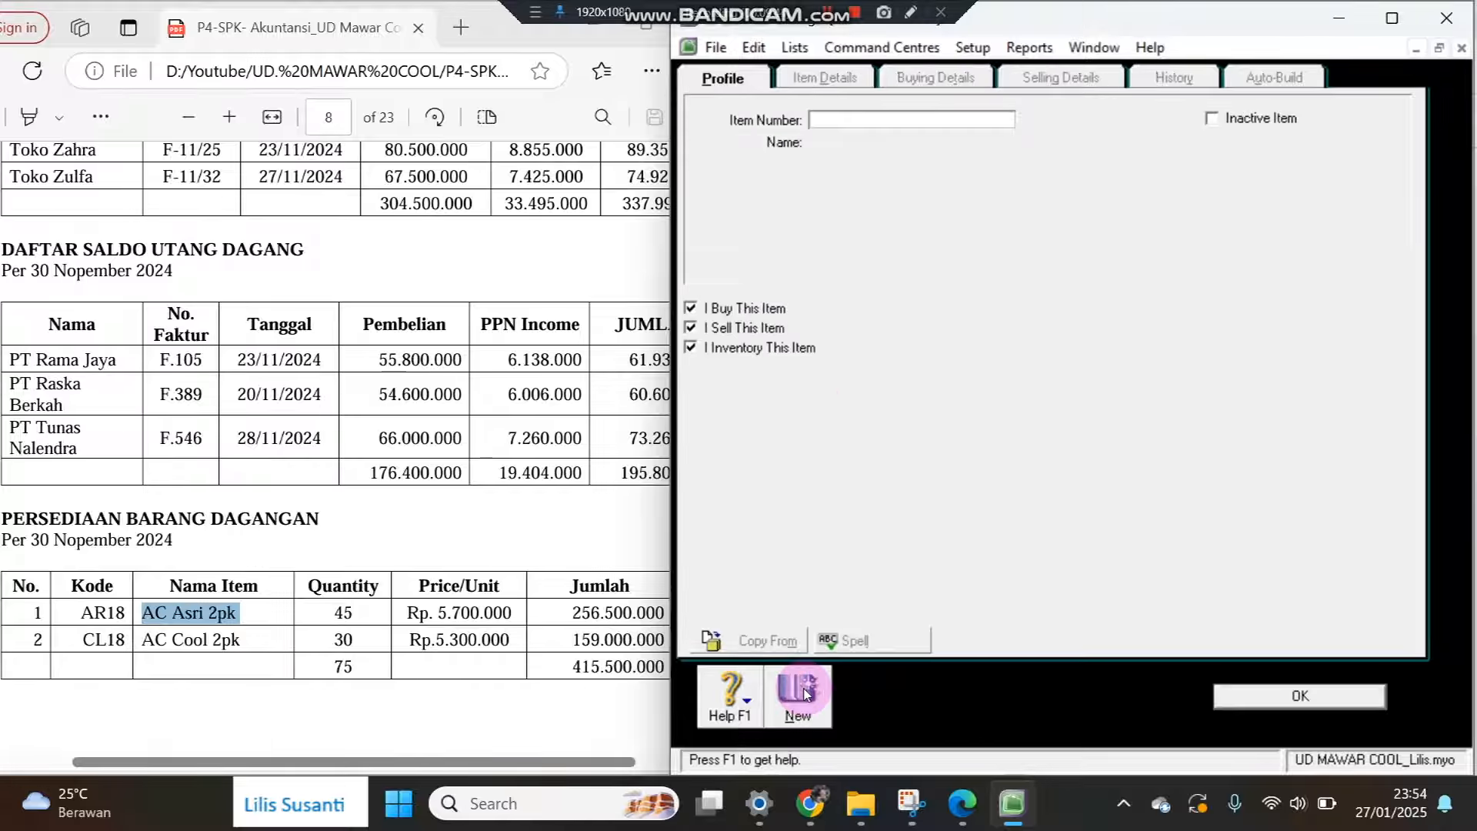
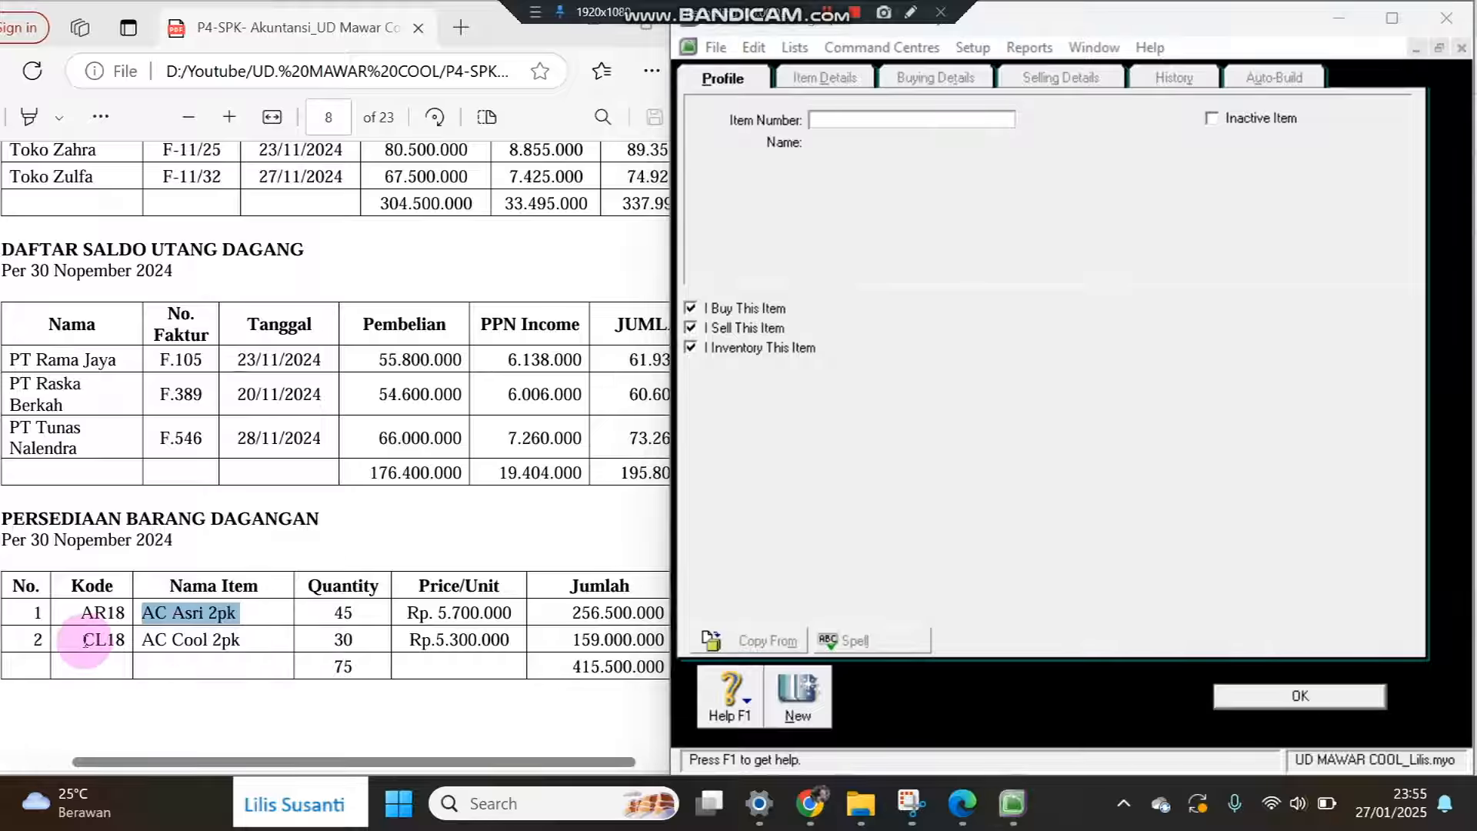
Enter CL18 from the case PDF's inventory table as the new item's number.
left_click_drag(83, 640, 124, 643)
key("ctrl+c")
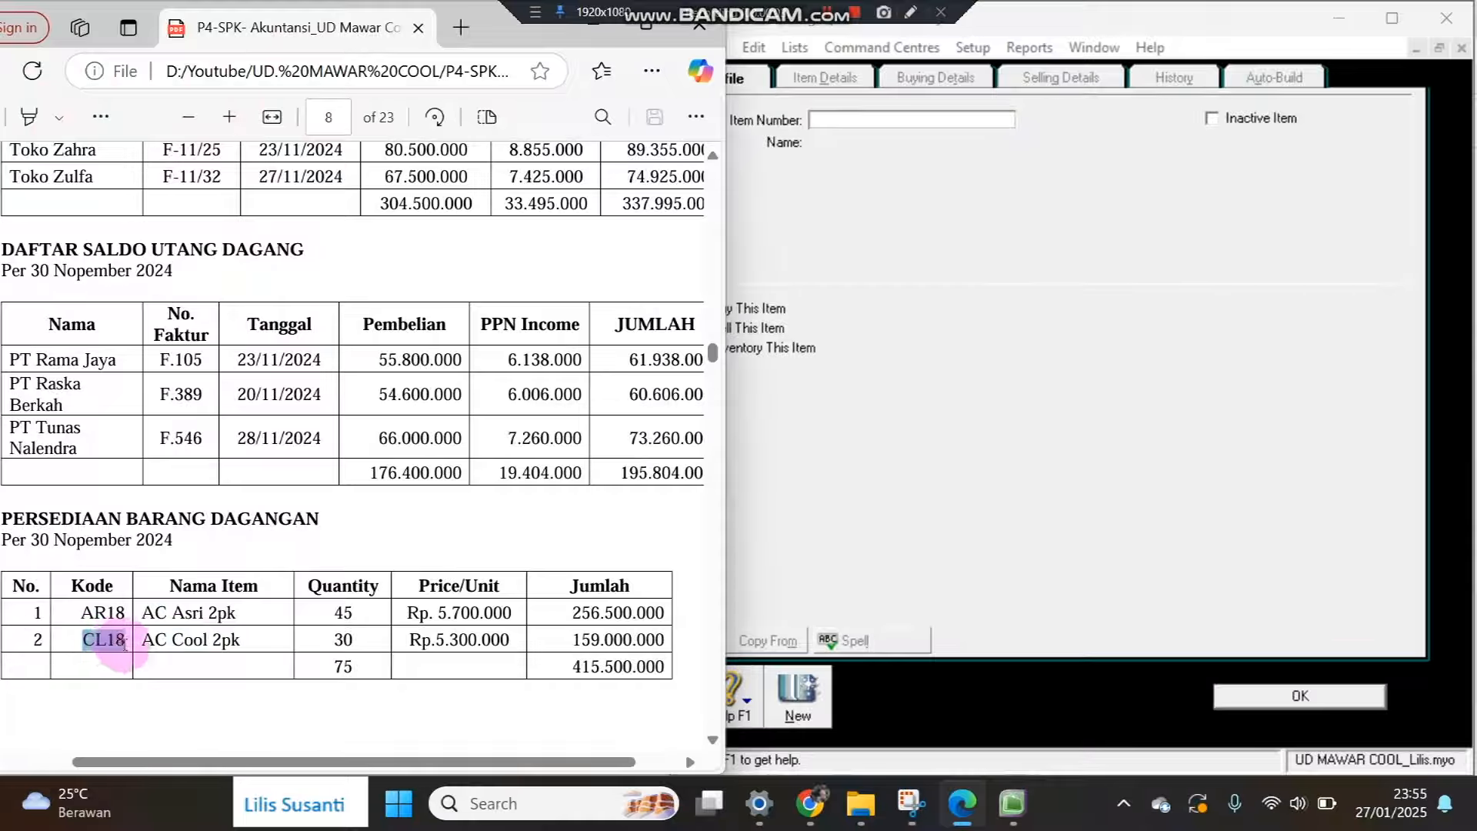
left_click(827, 121)
key("ctrl+v")
key("Tab")
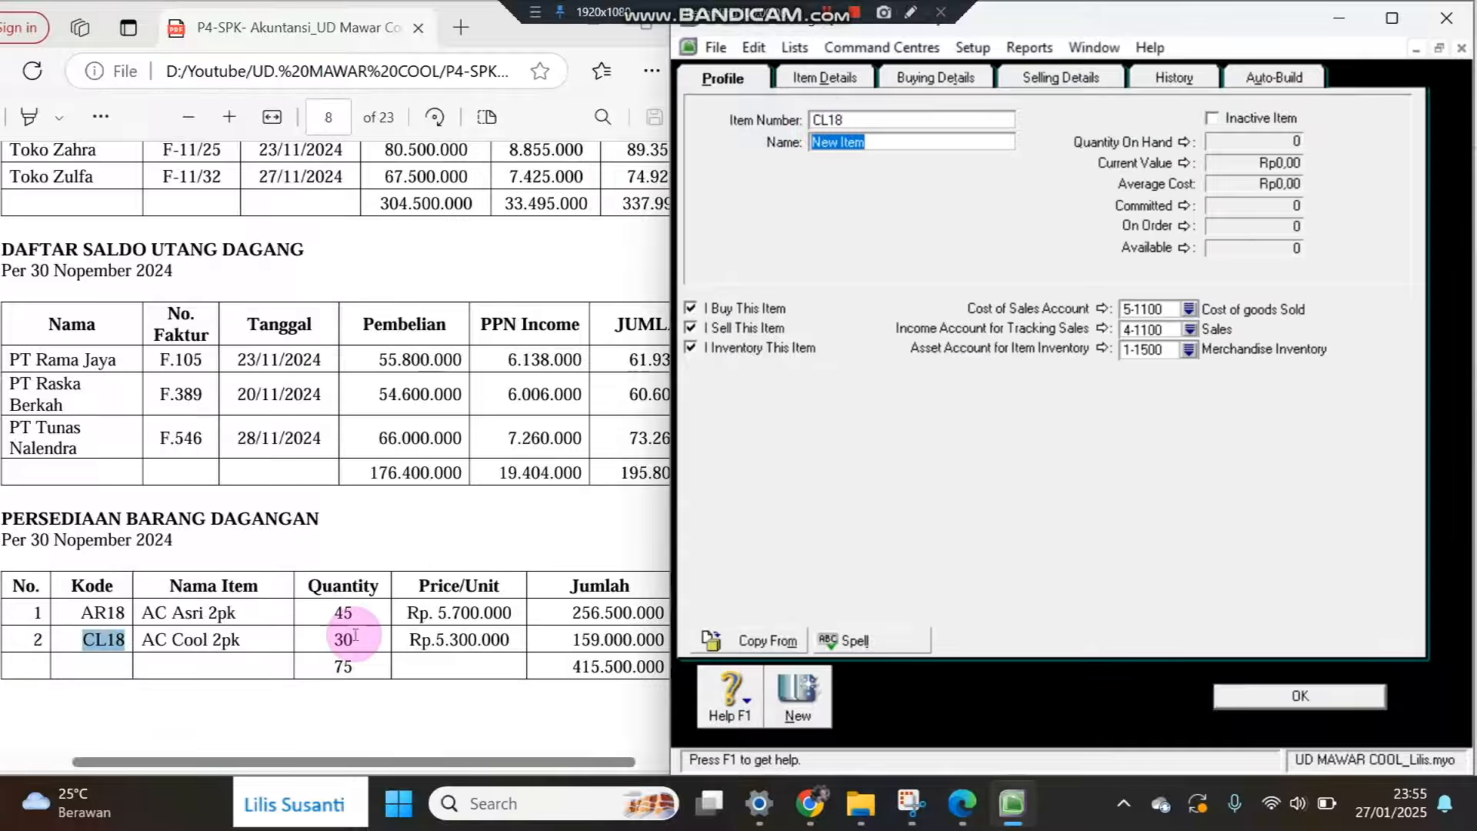
Name item CL18 AC Cool 2pk as in the case PDF, check its buying details and save the item.
left_click_drag(144, 641, 245, 641)
key("ctrl+c")
right_click(265, 650)
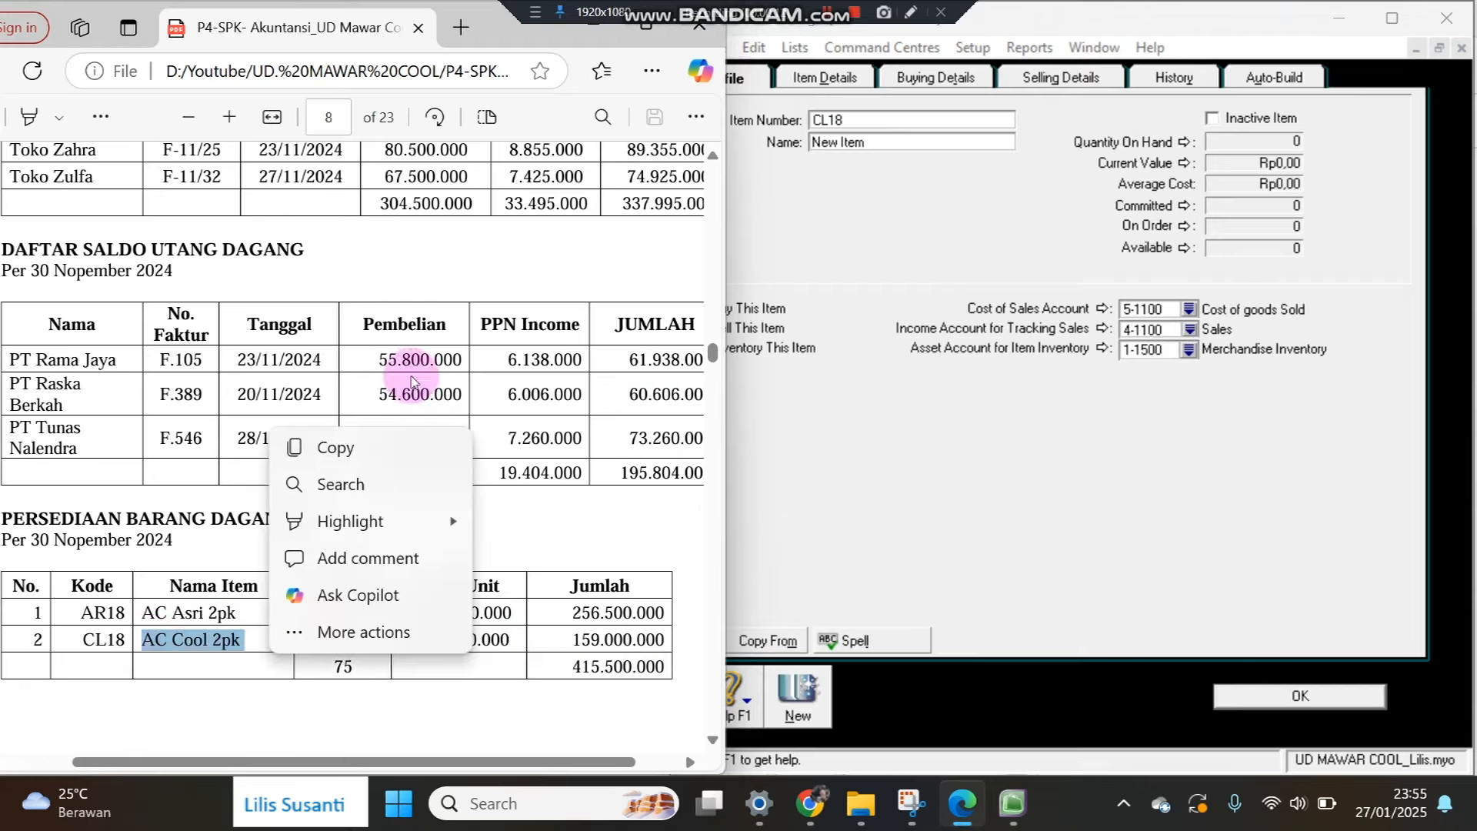
left_click(872, 142)
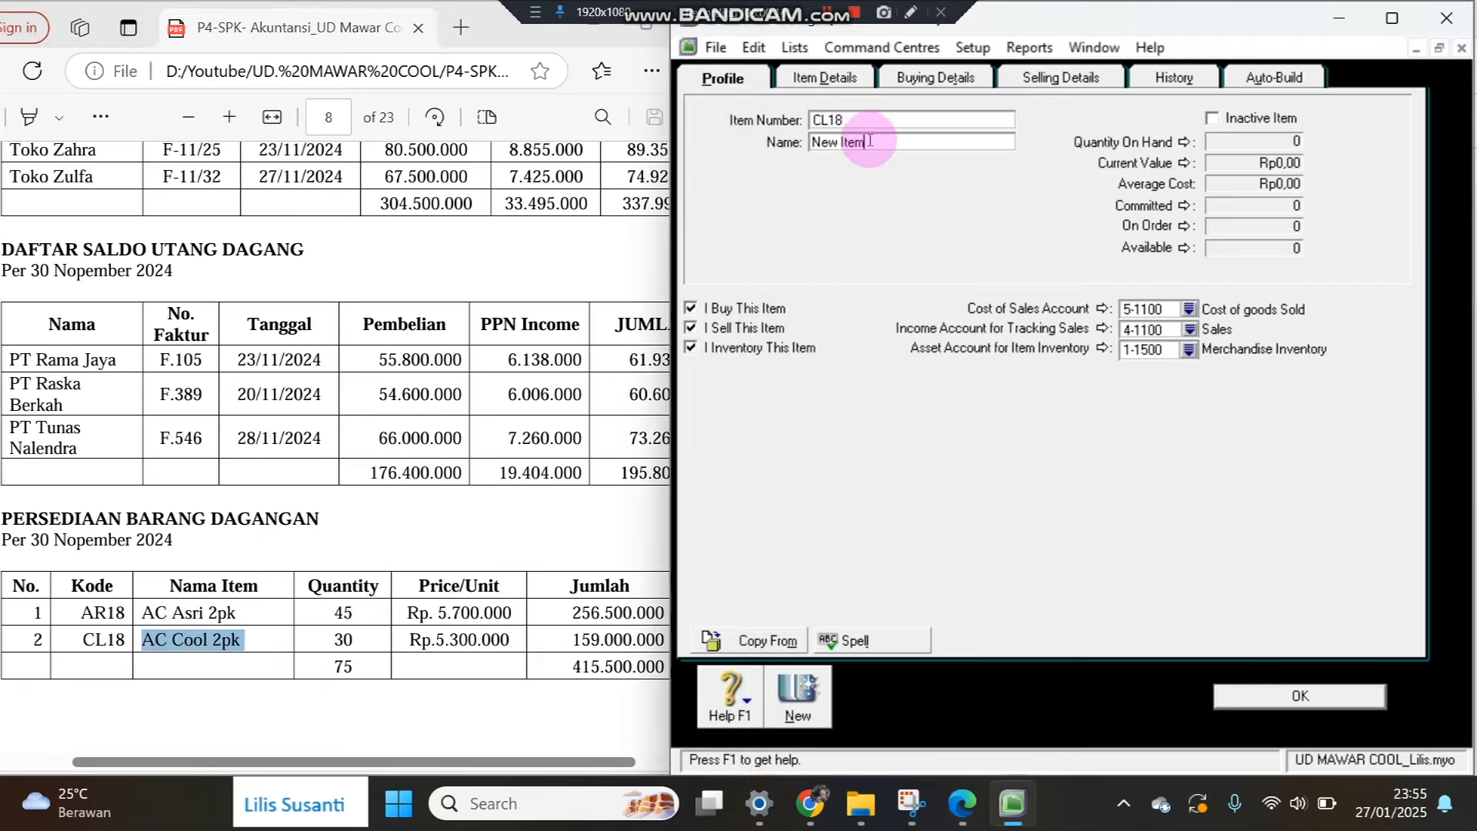
left_click_drag(874, 140, 785, 141)
key("ctrl+v")
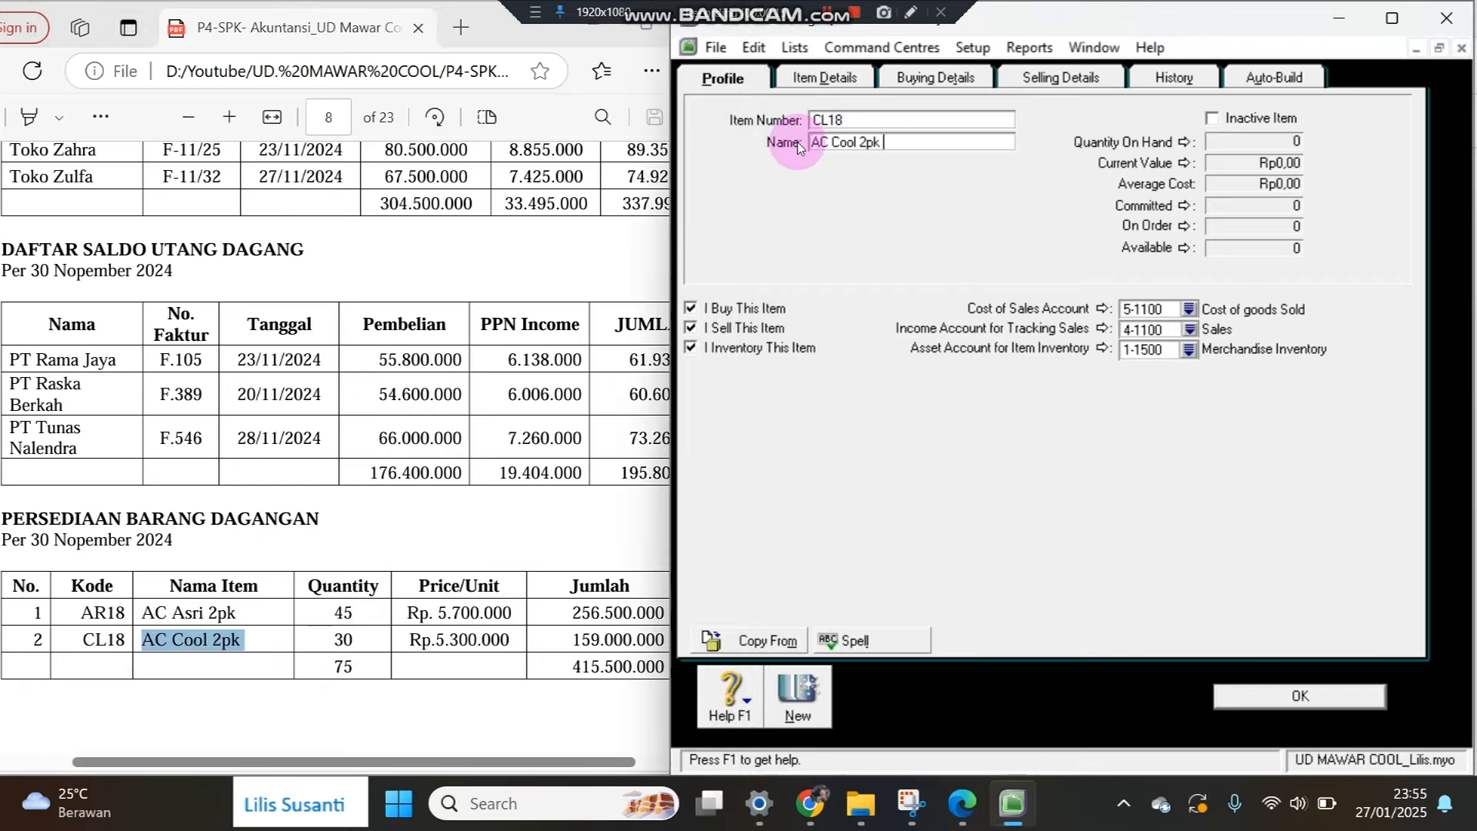
left_click(973, 84)
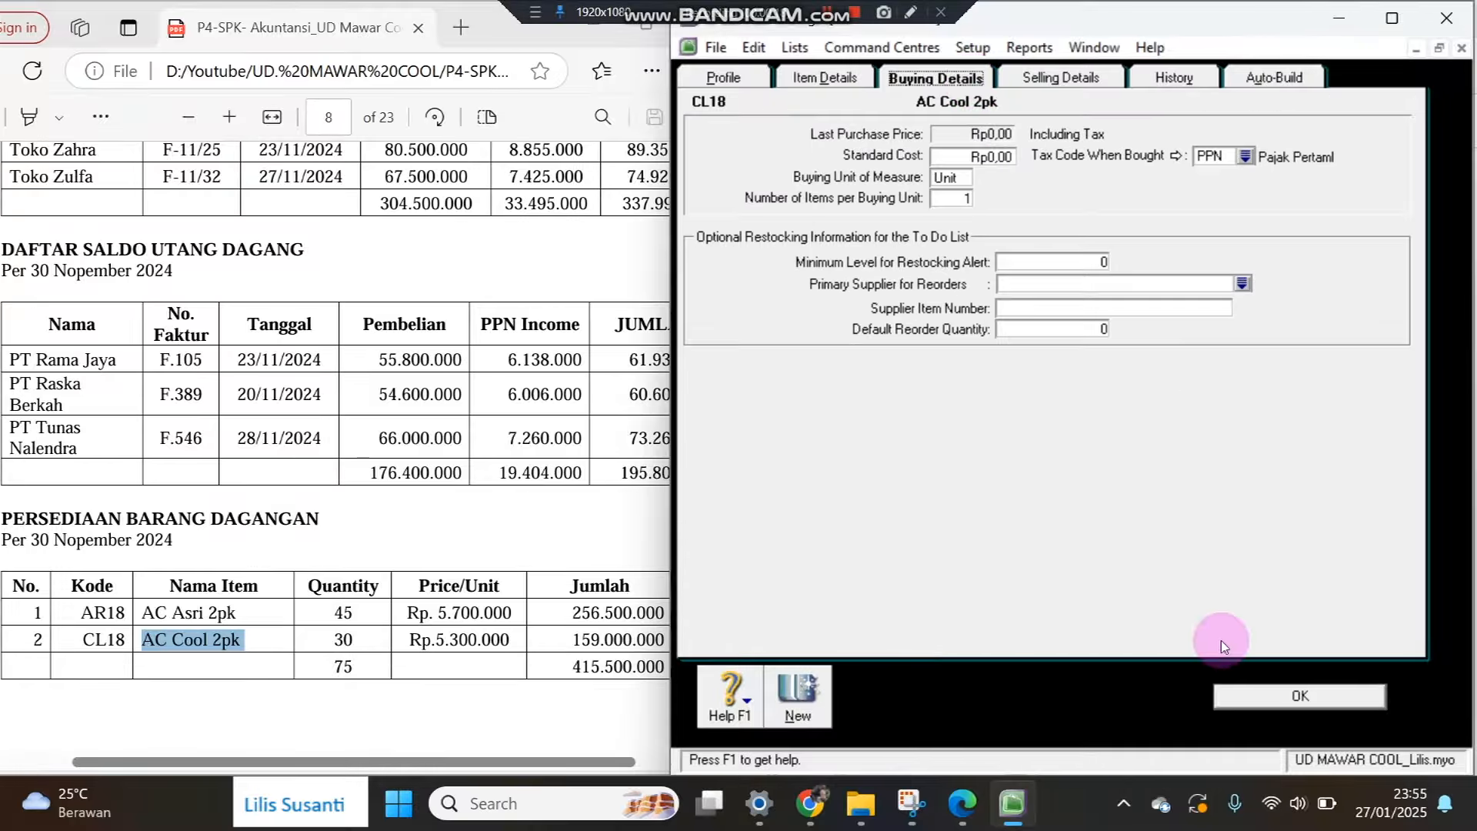
left_click(1231, 696)
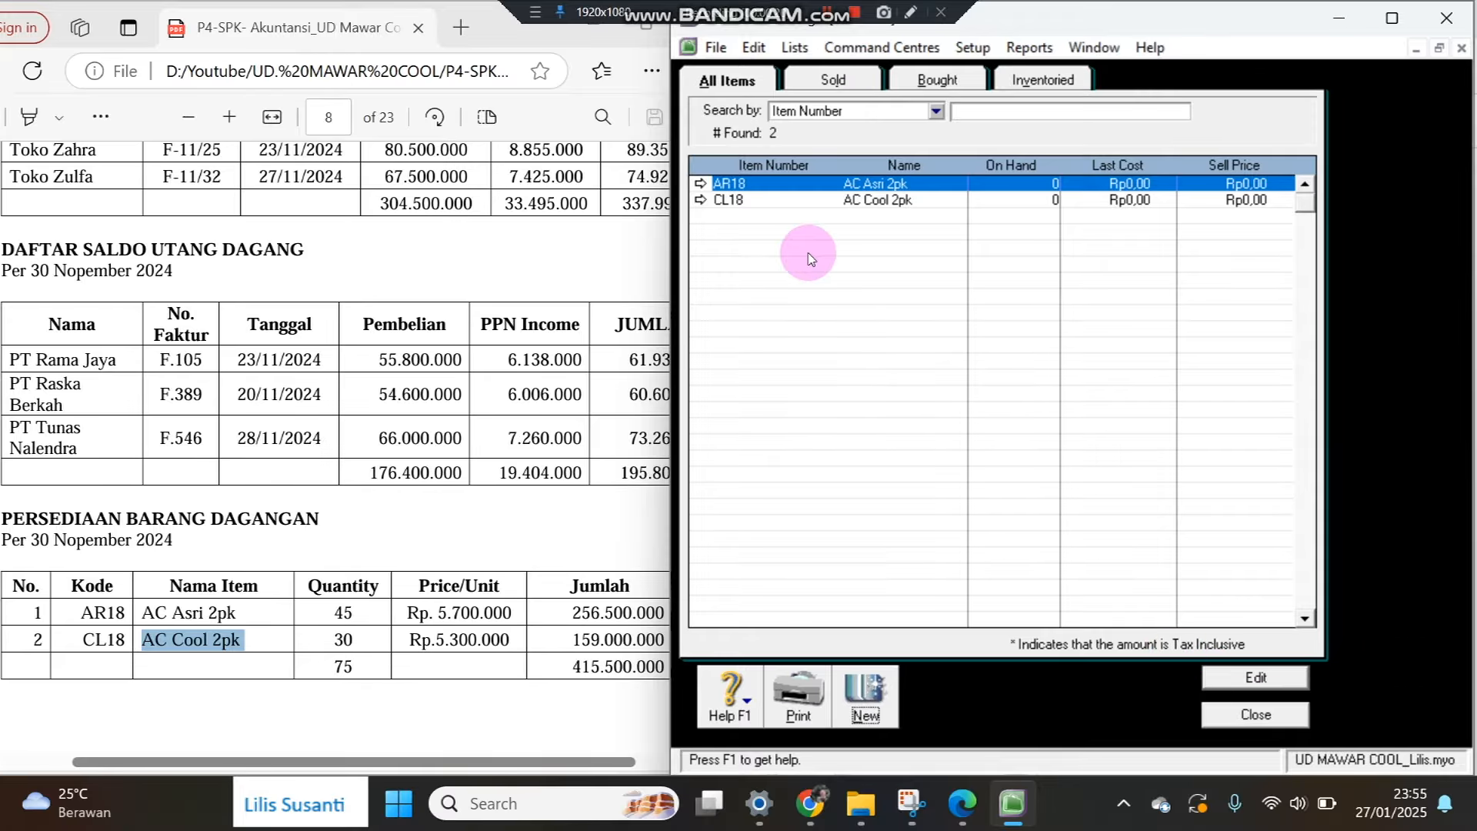
Review AC Asri 2pk's item profile and its linked accounts, and close the items list.
left_click(701, 185)
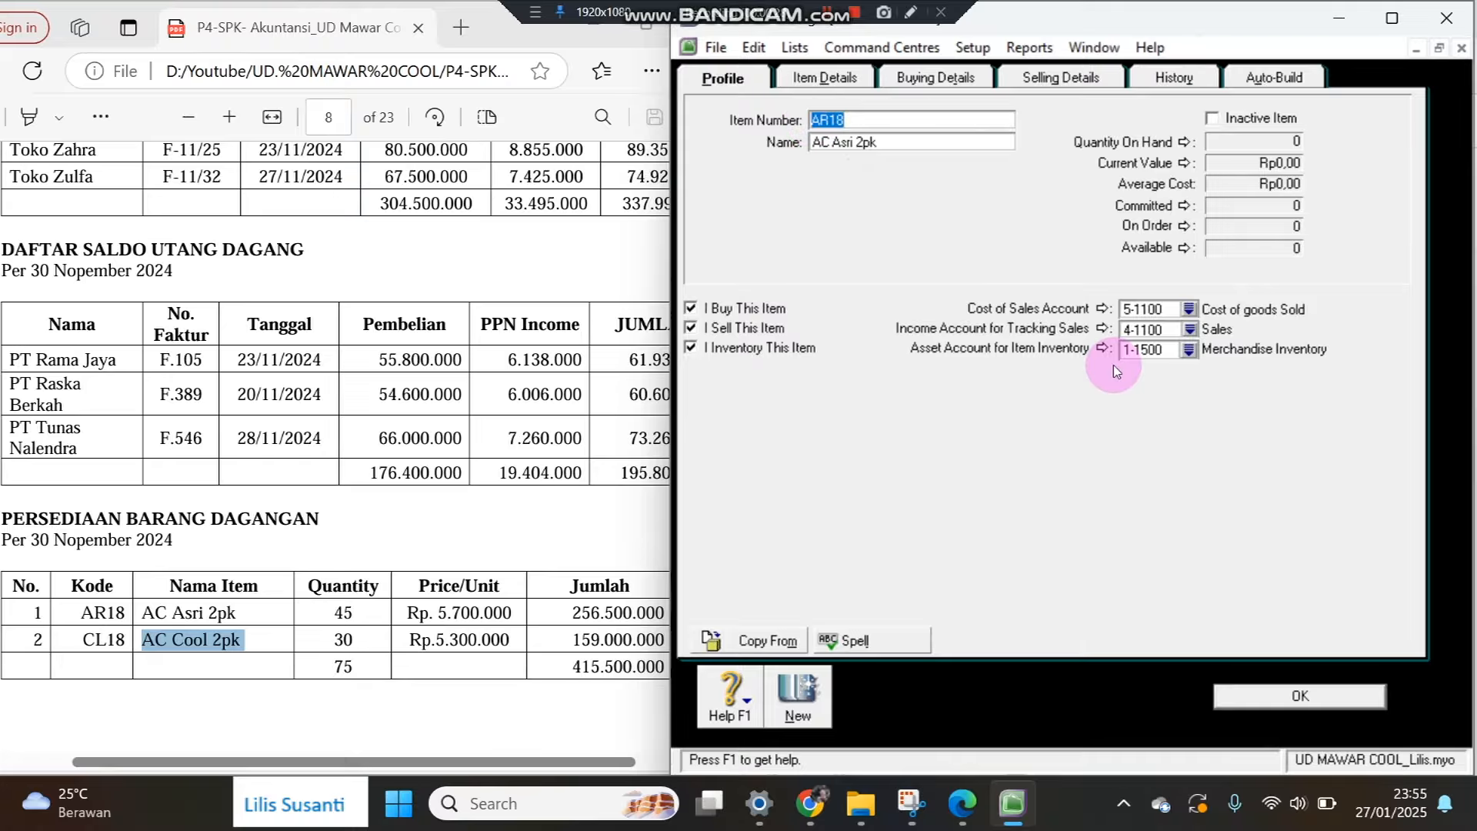
left_click(1334, 710)
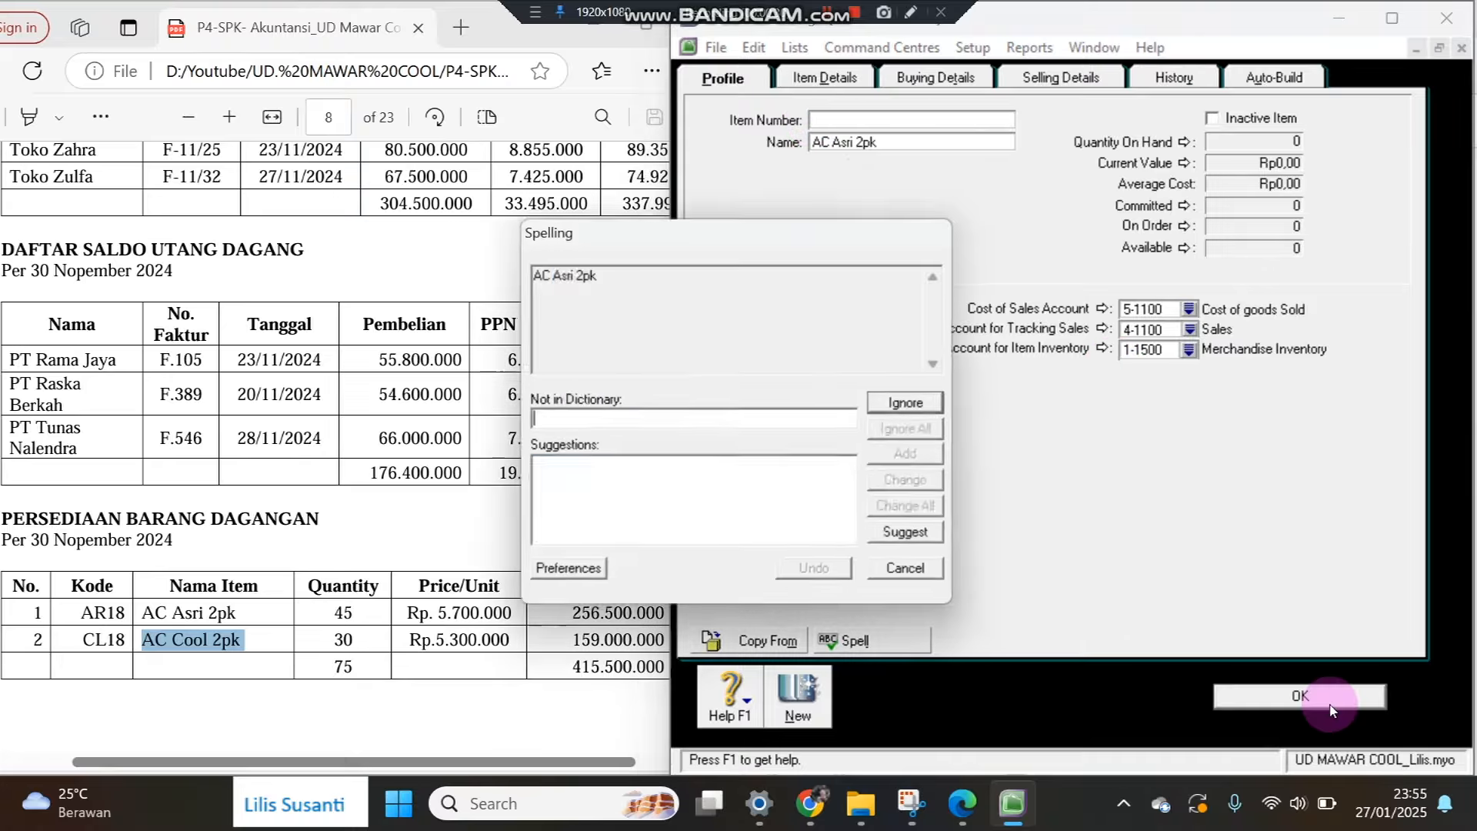
left_click(929, 431)
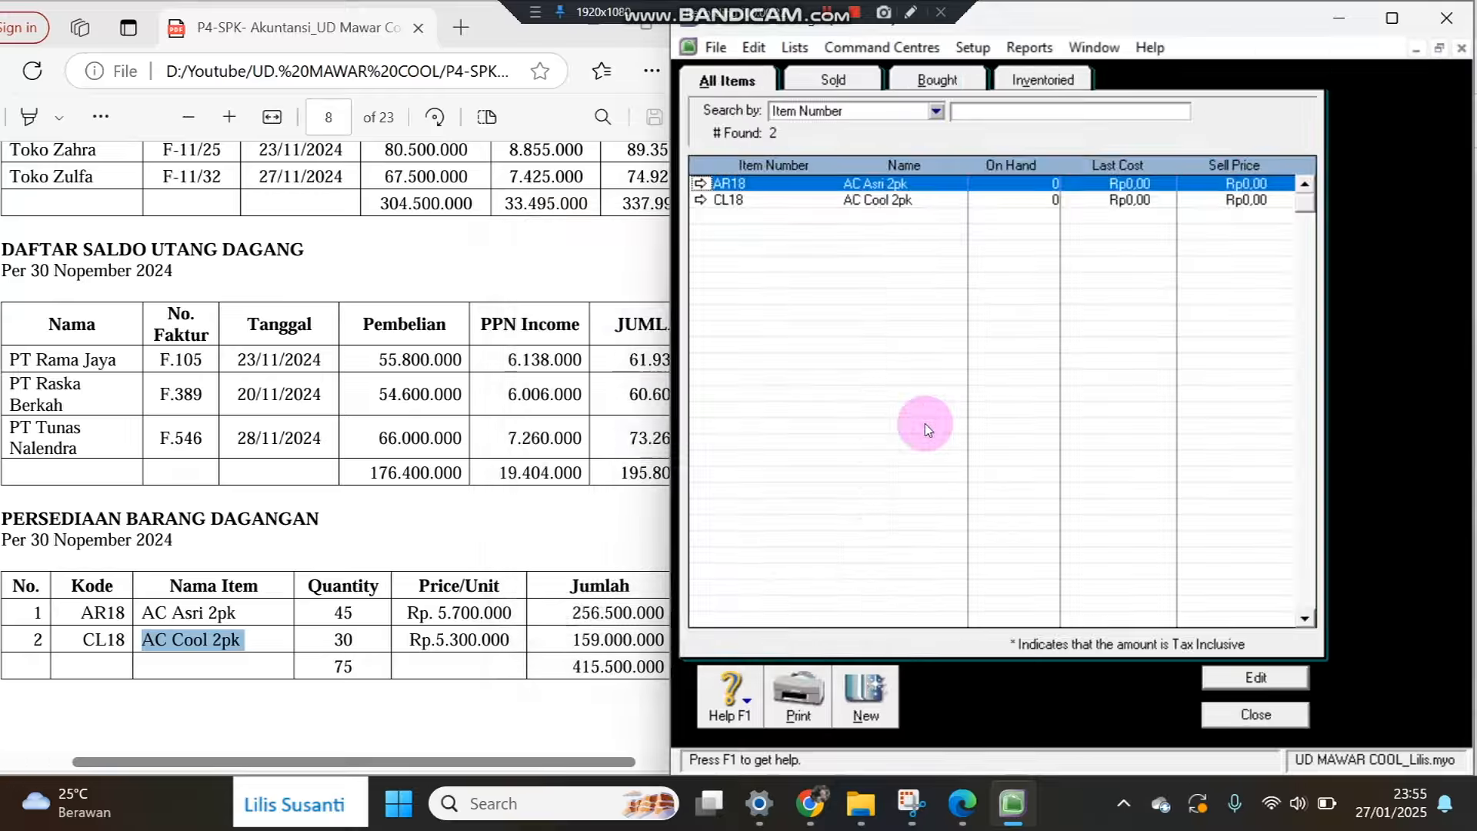
left_click(1212, 721)
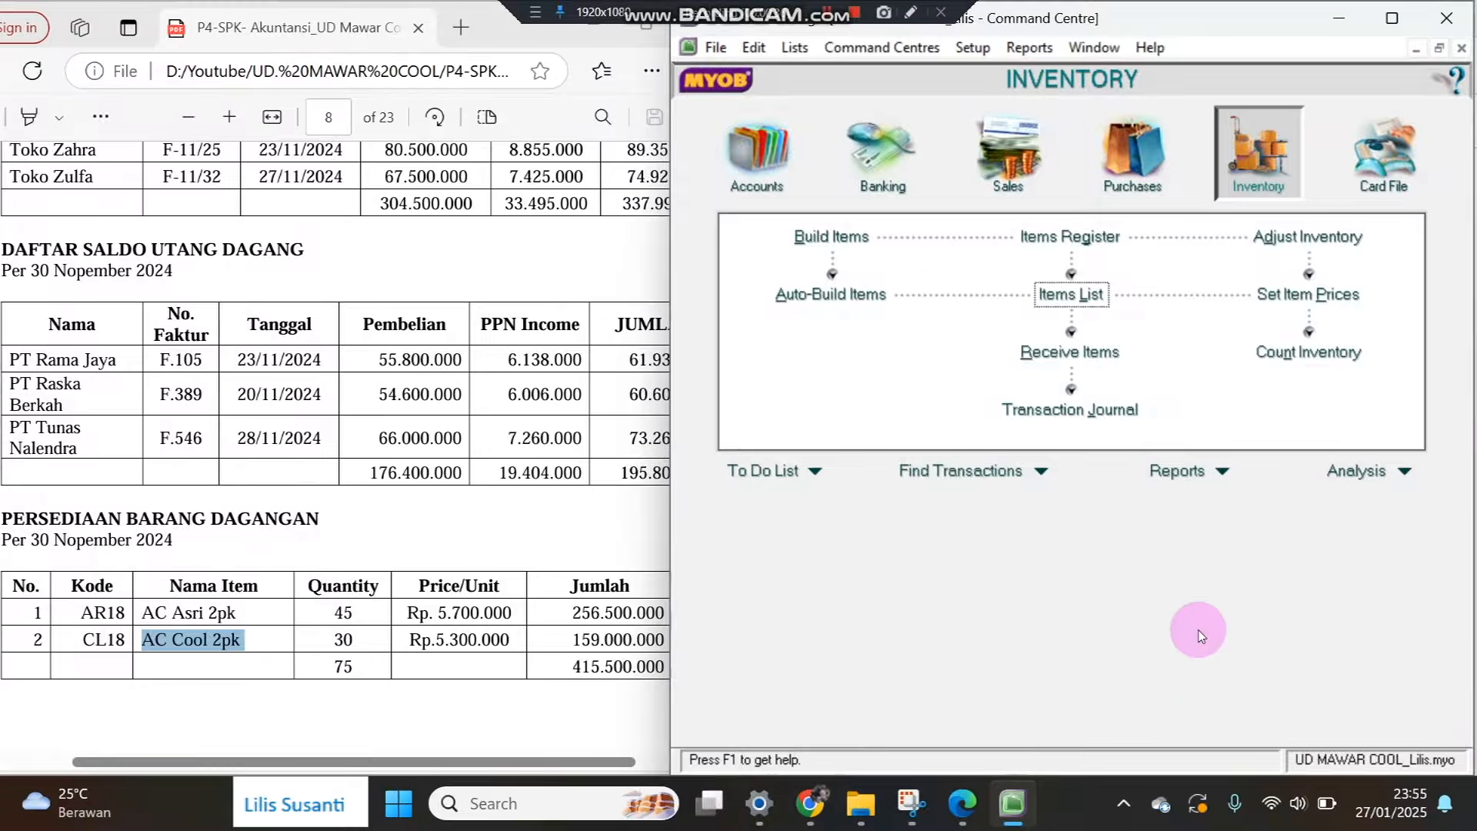
In the inventory count, enter counted quantities of 45 for AC Asri 2pk and 30 for AC Cool 2pk.
left_click(1297, 354)
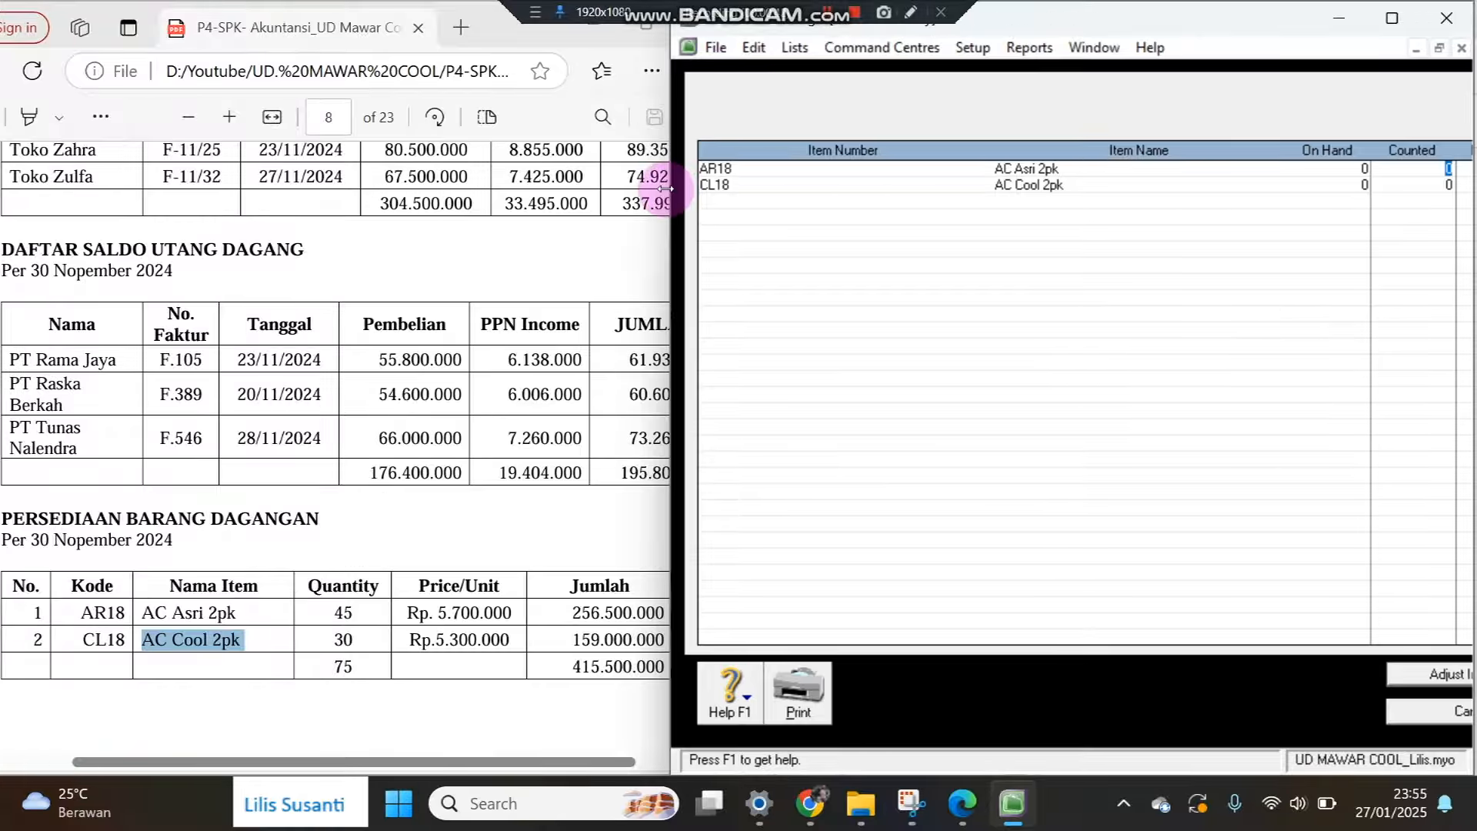
left_click_drag(671, 194, 582, 198)
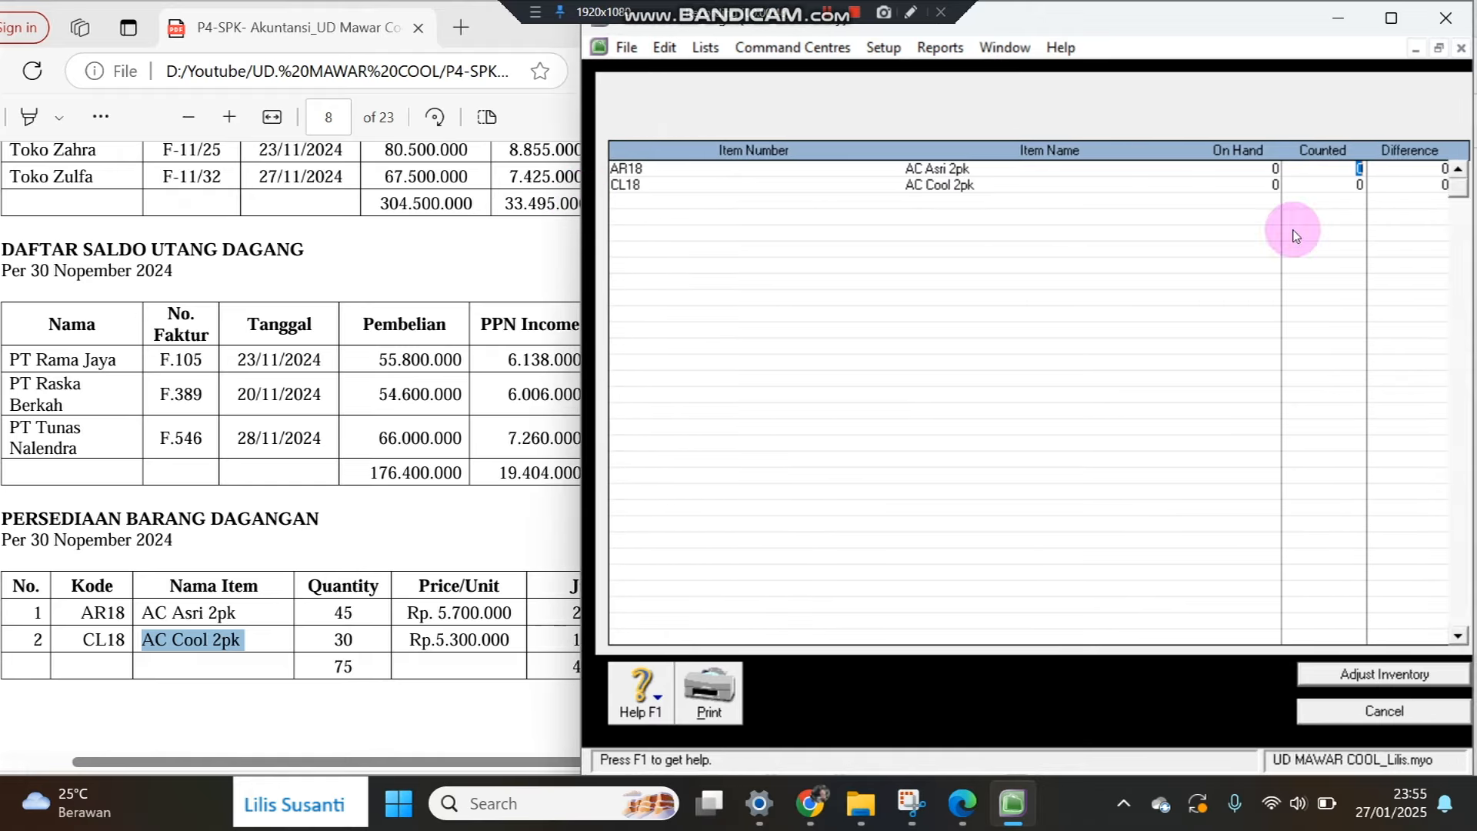
type("45")
key("Tab")
Adjust the inventory from the count as opening balances, using 1-1500 Merchandise Inventory as the default adjustment account.
left_click(1368, 687)
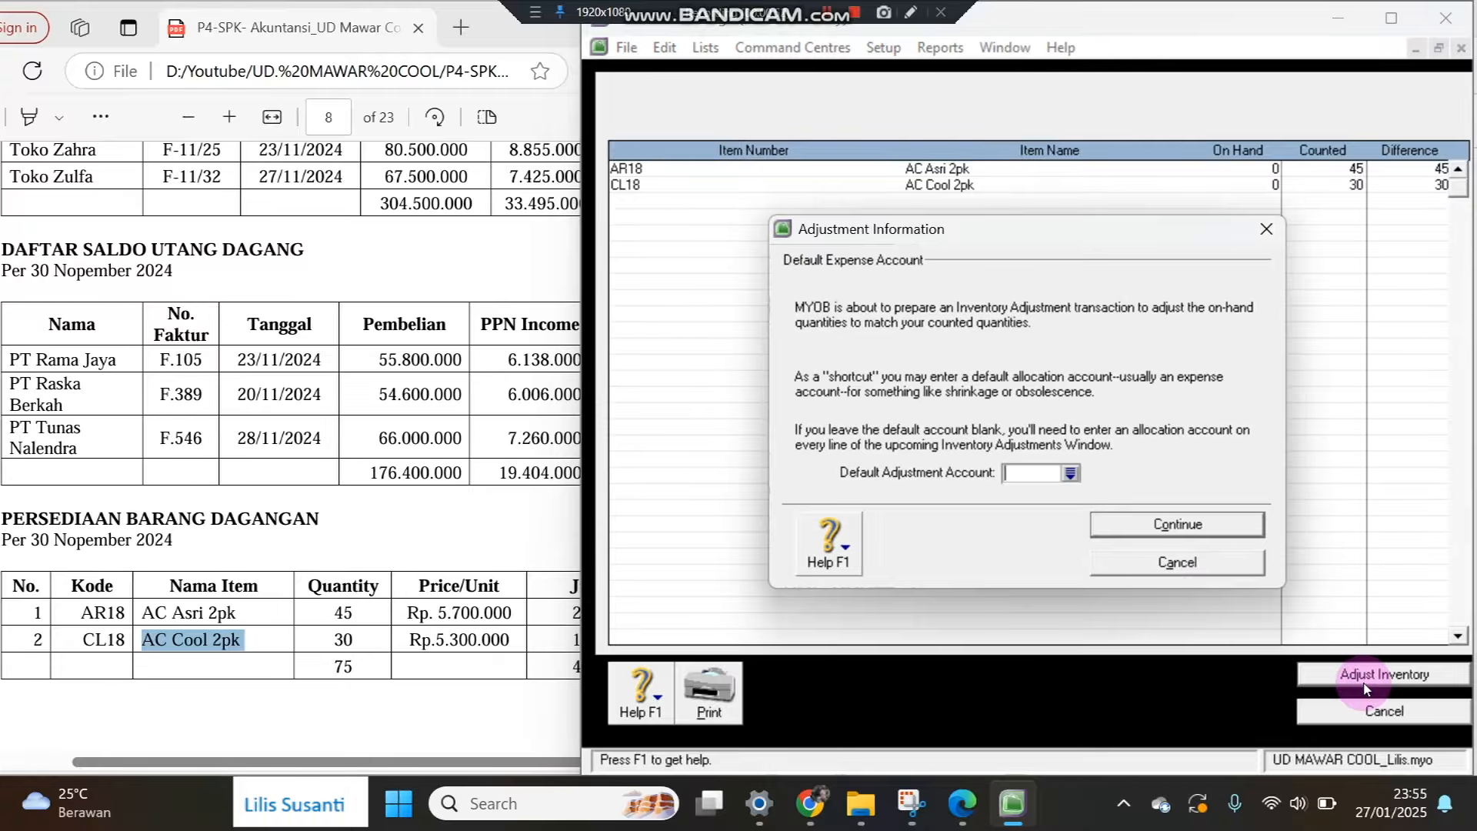
left_click(1070, 473)
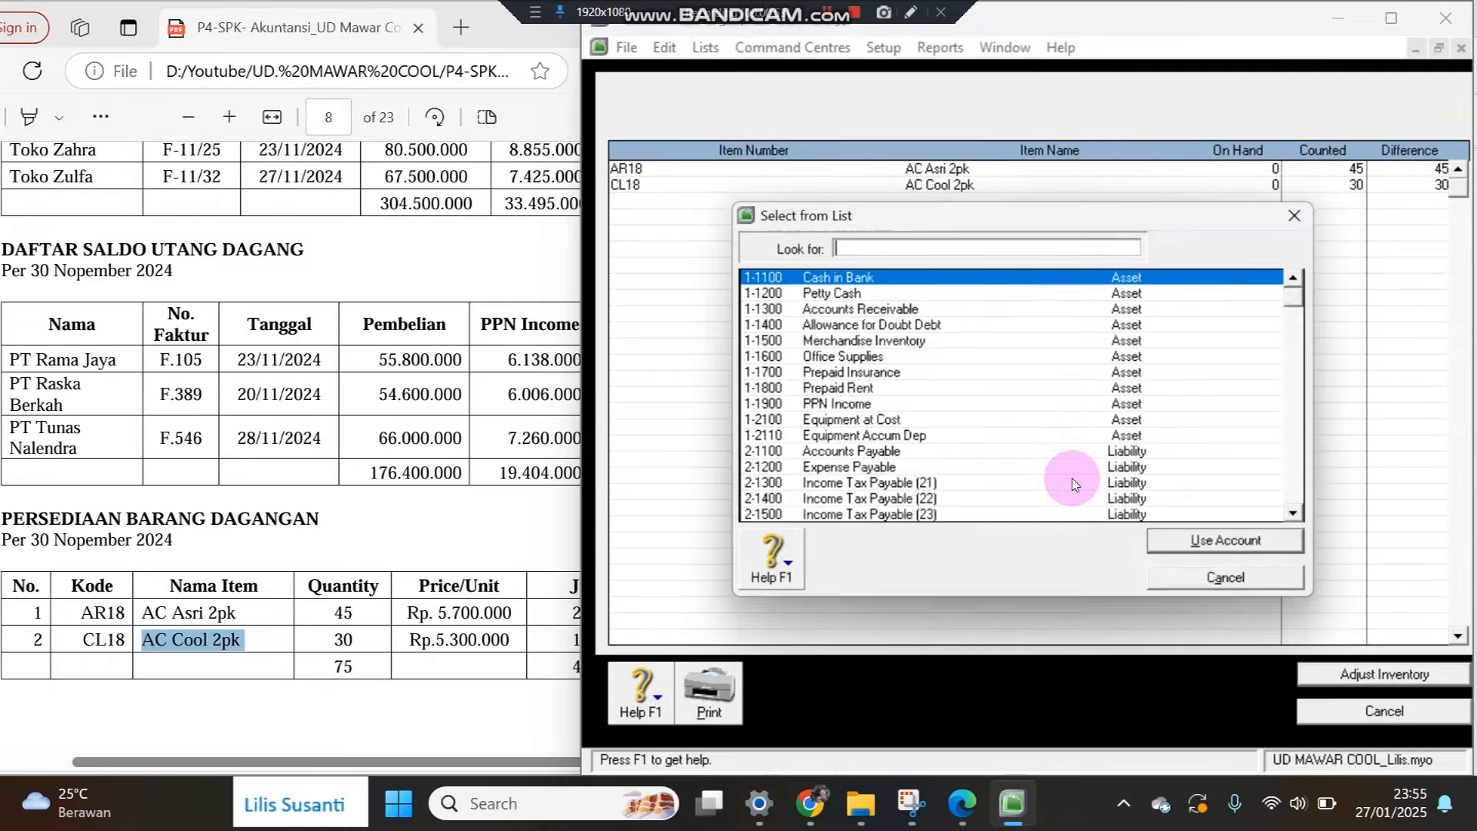
double_click(871, 341)
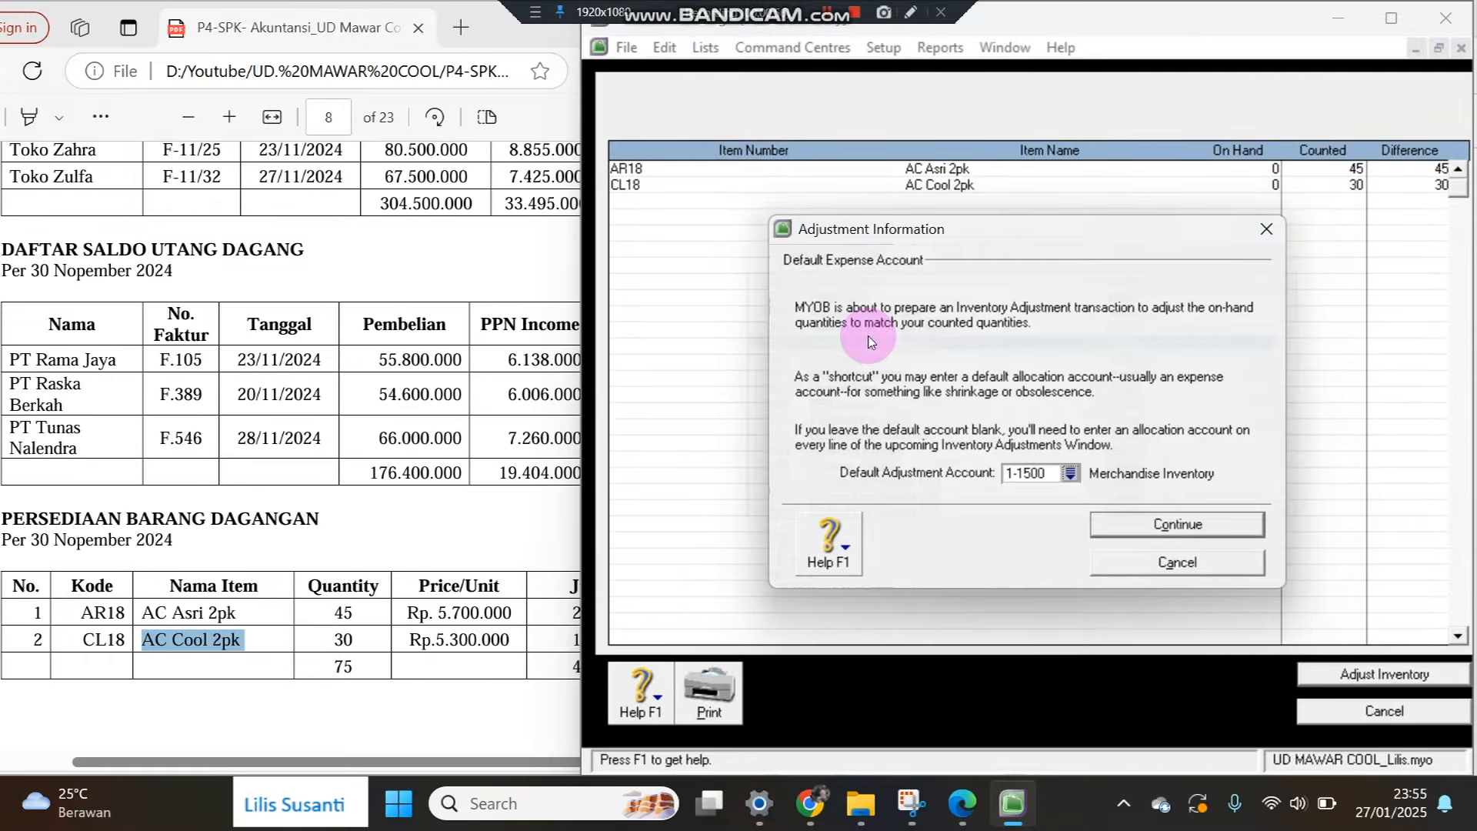
left_click(1154, 526)
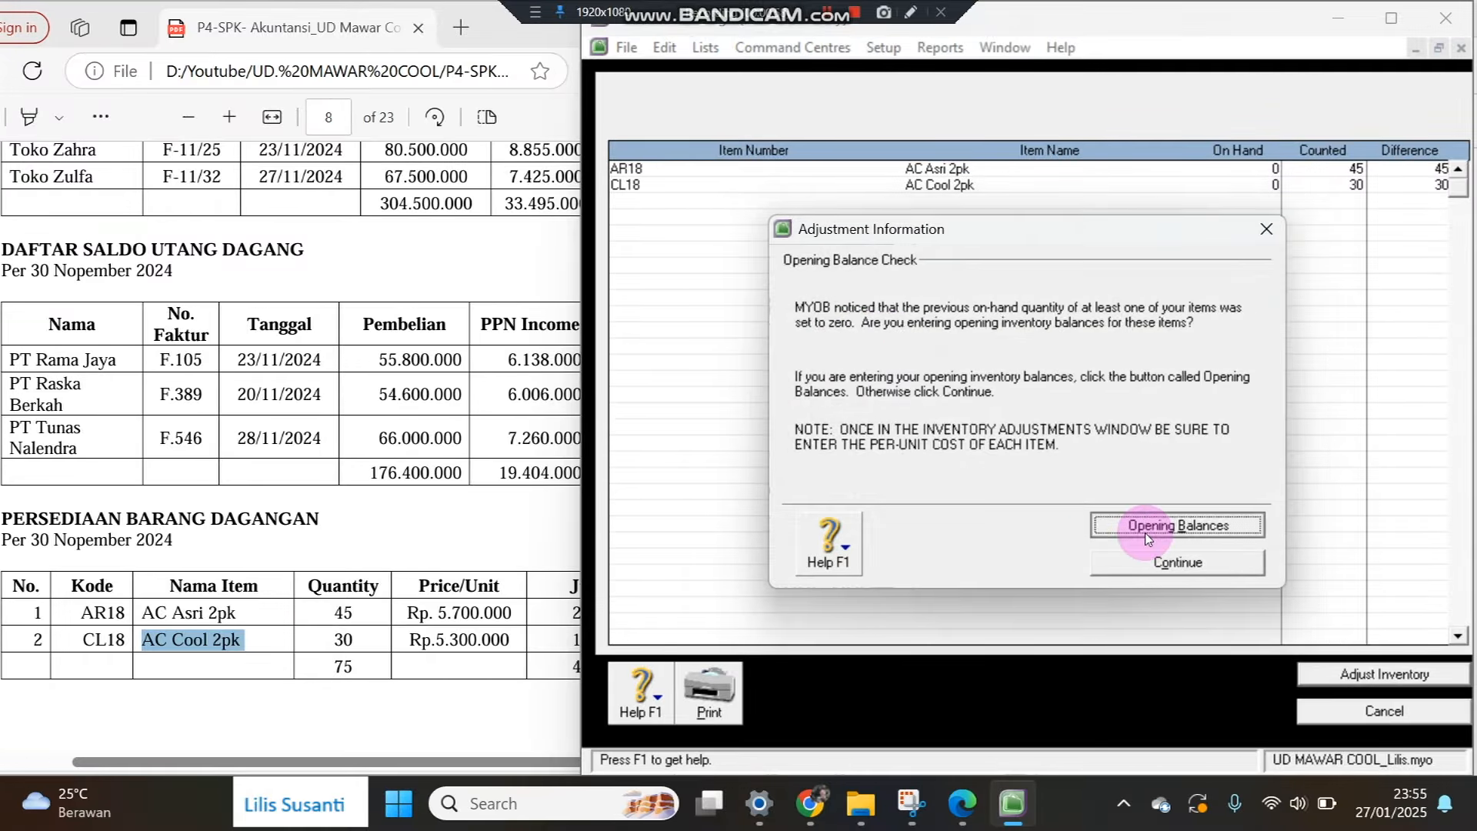
left_click(1147, 538)
Set the inventory adjustment's date to 01/12/2024.
left_click(827, 115)
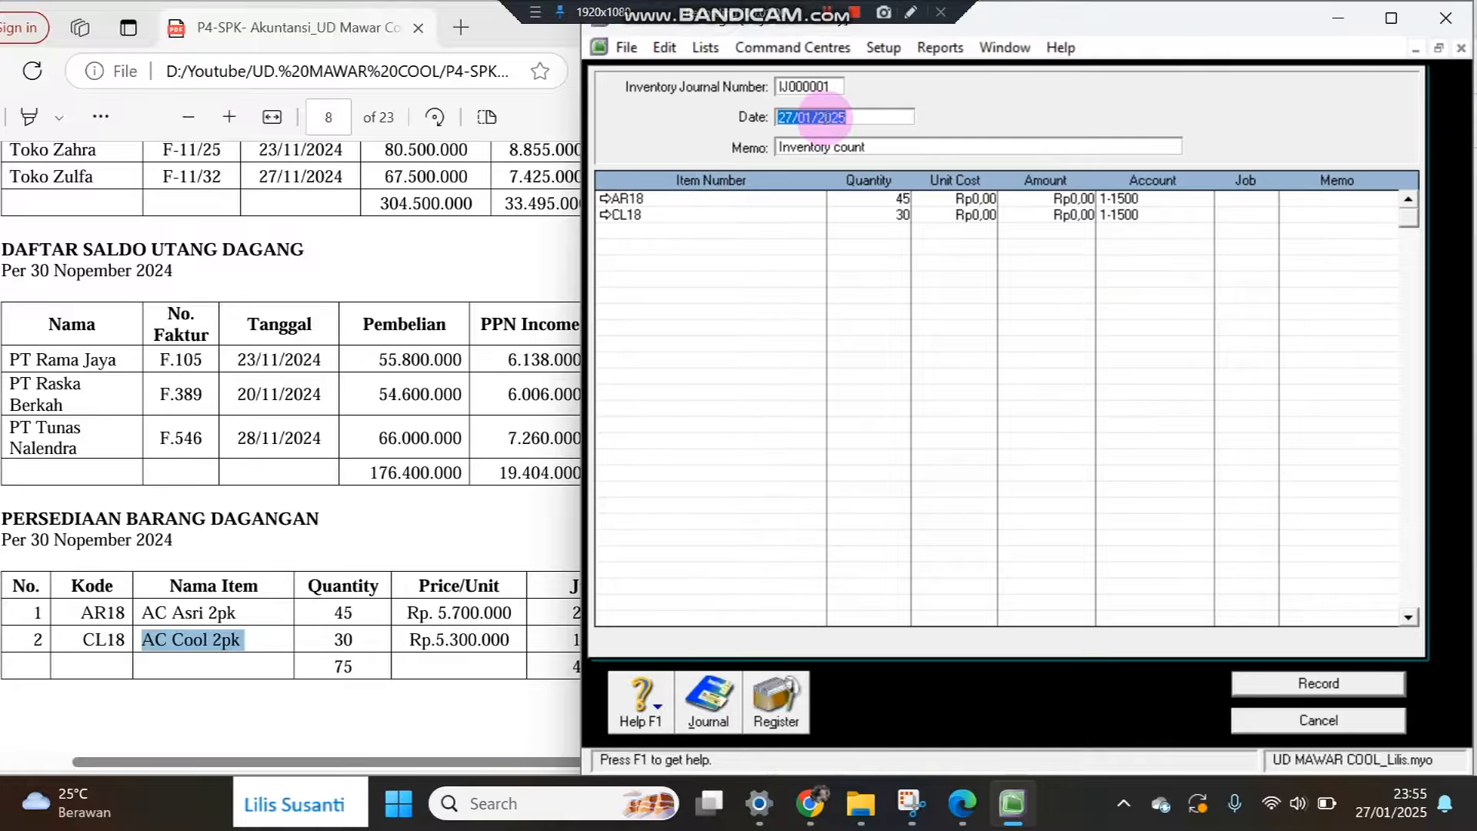
key("BackSpace")
type("01/12/2024")
key("Tab")
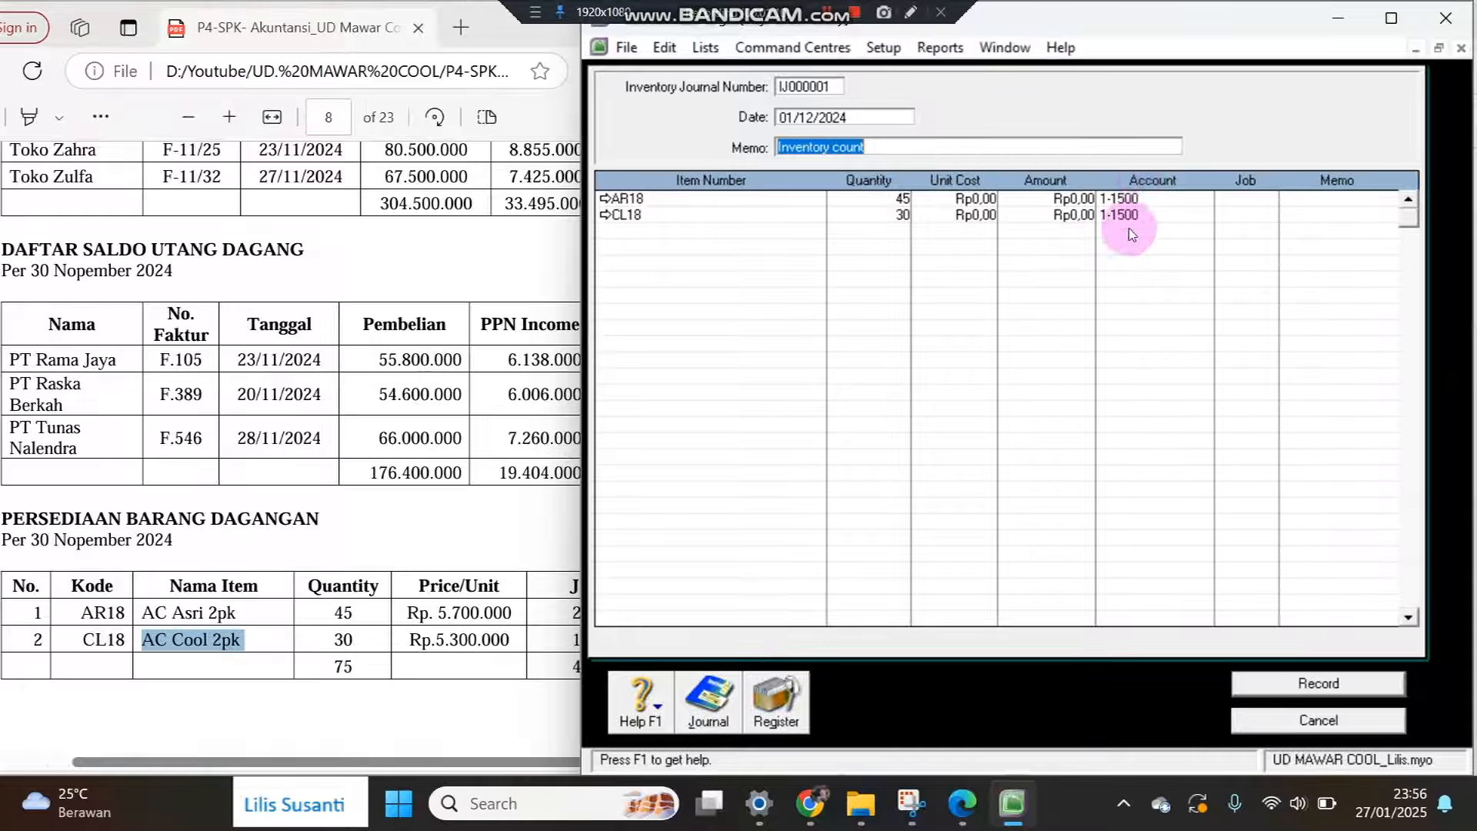
Set the unit costs to 5.700.000 for AR18 and 5.300.000 for CL18, and record the inventory adjustment.
left_click(971, 198)
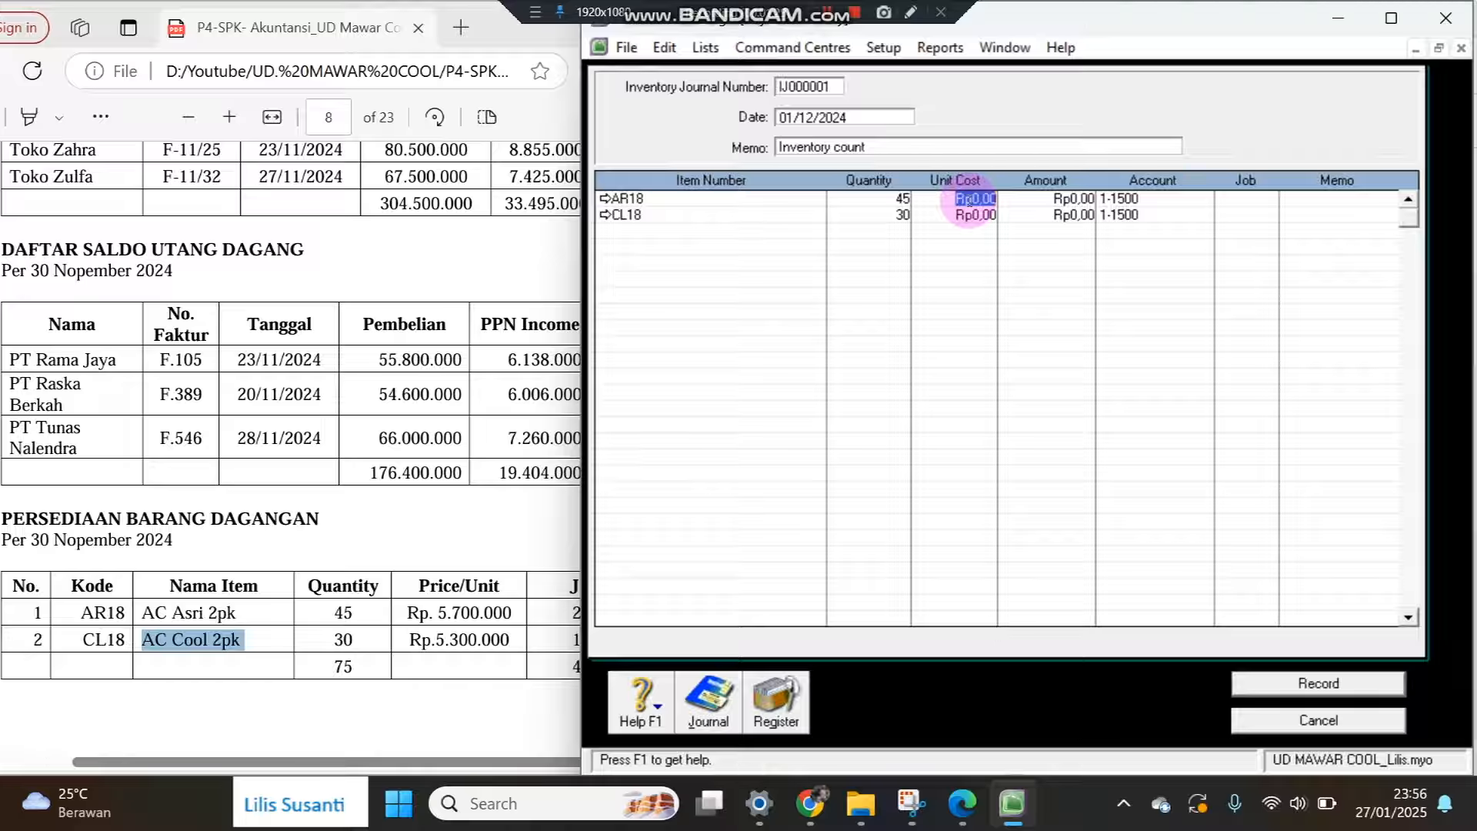
type("5.700.000")
key("Return")
key("Tab")
key("Tab")
type("5.300.000")
key("Return")
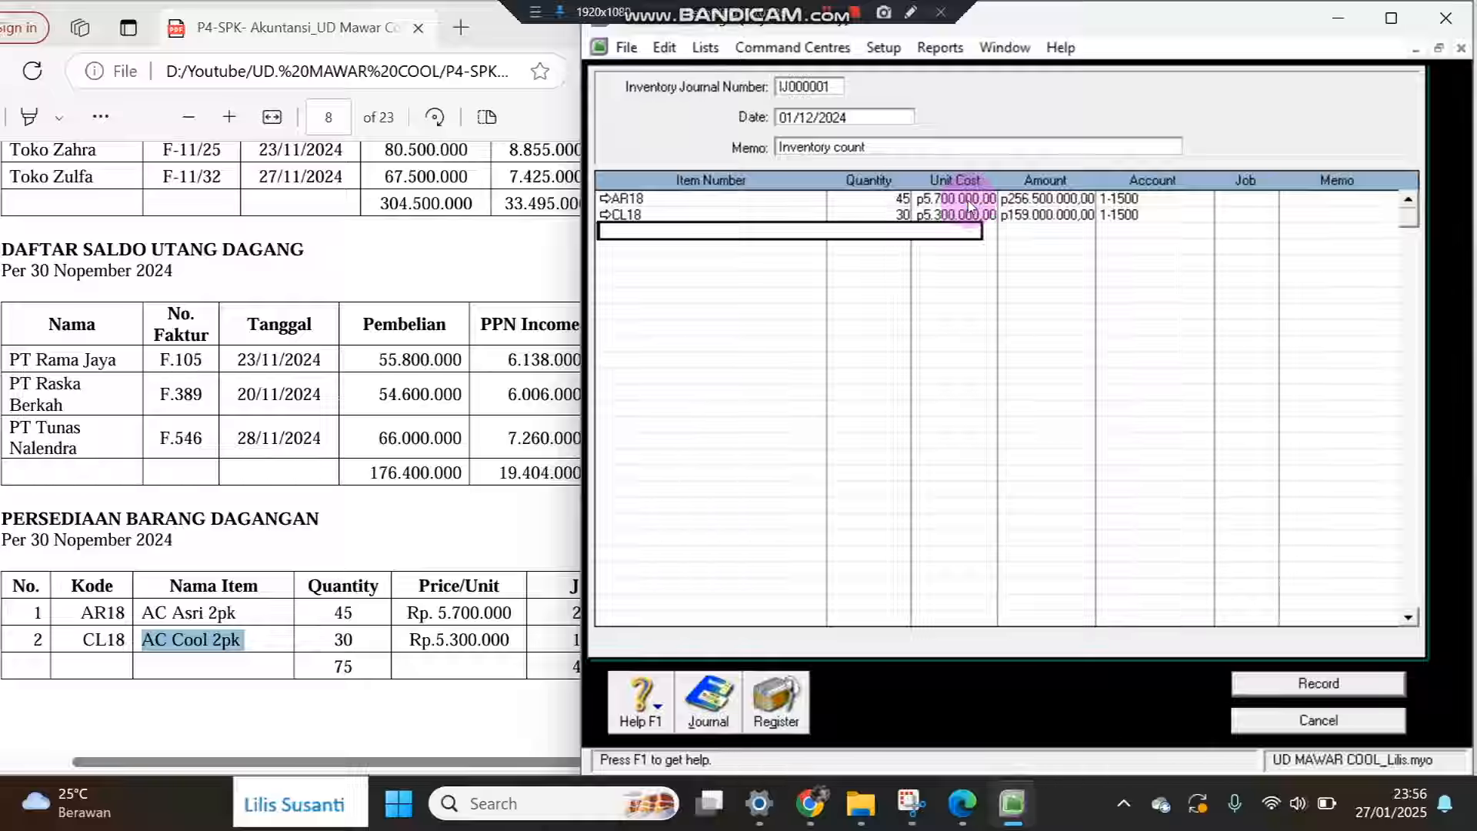
left_click(1315, 683)
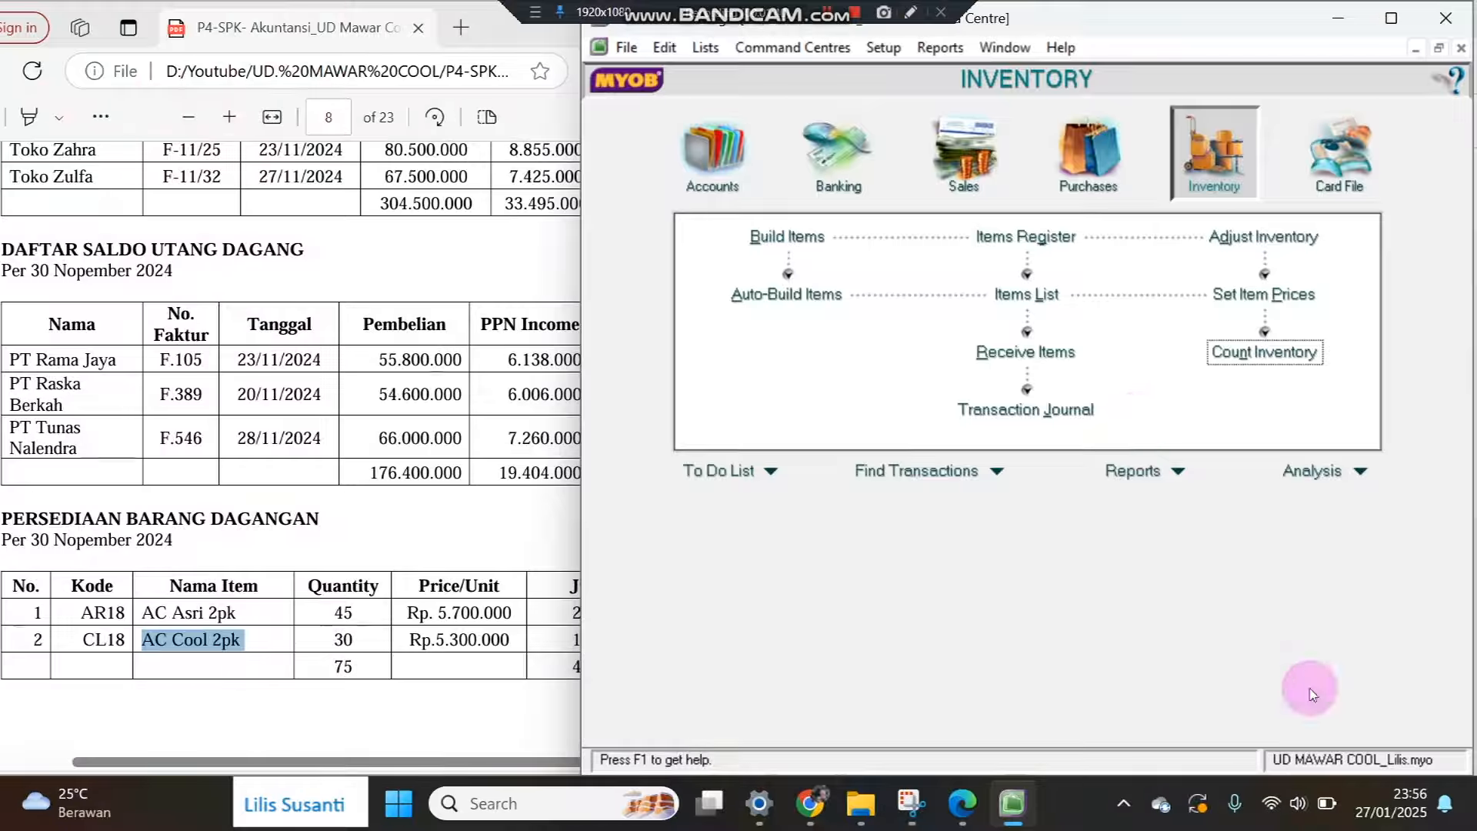
Review the inventory count entry and all recorded opening transactions in the transaction journal.
left_click(1026, 410)
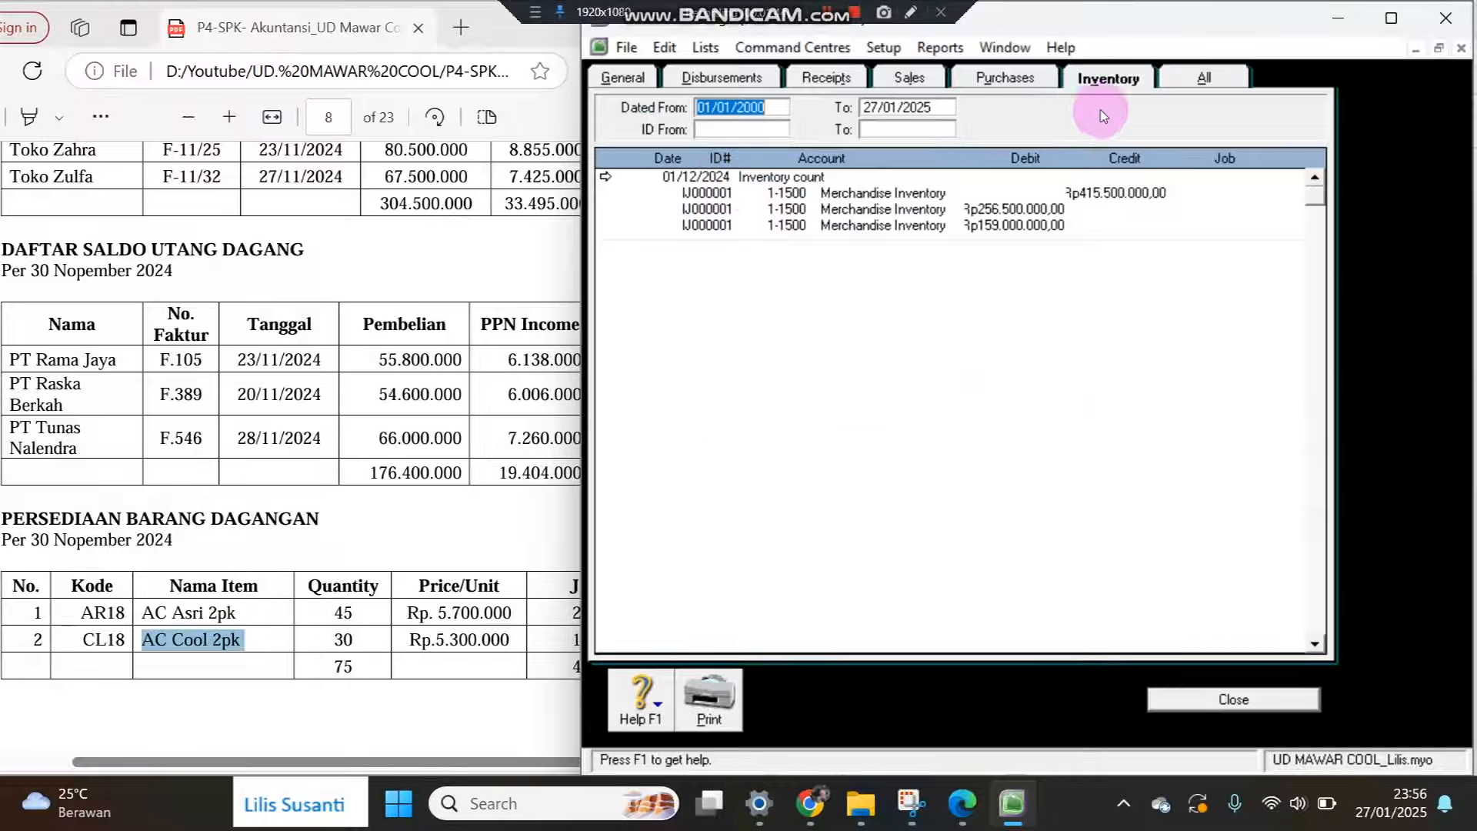
left_click(1192, 78)
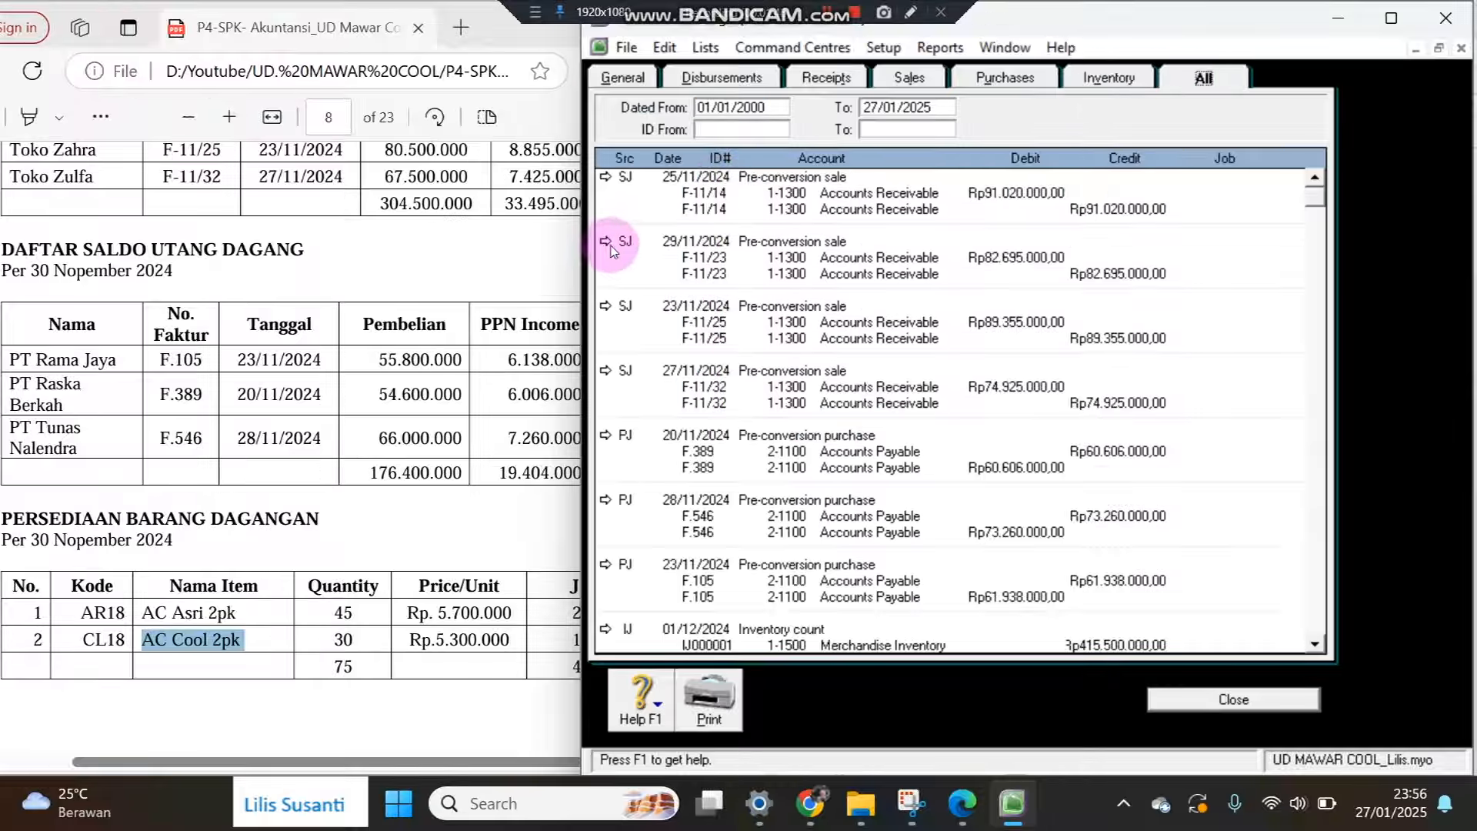
scroll(1010, 406, "down", 1)
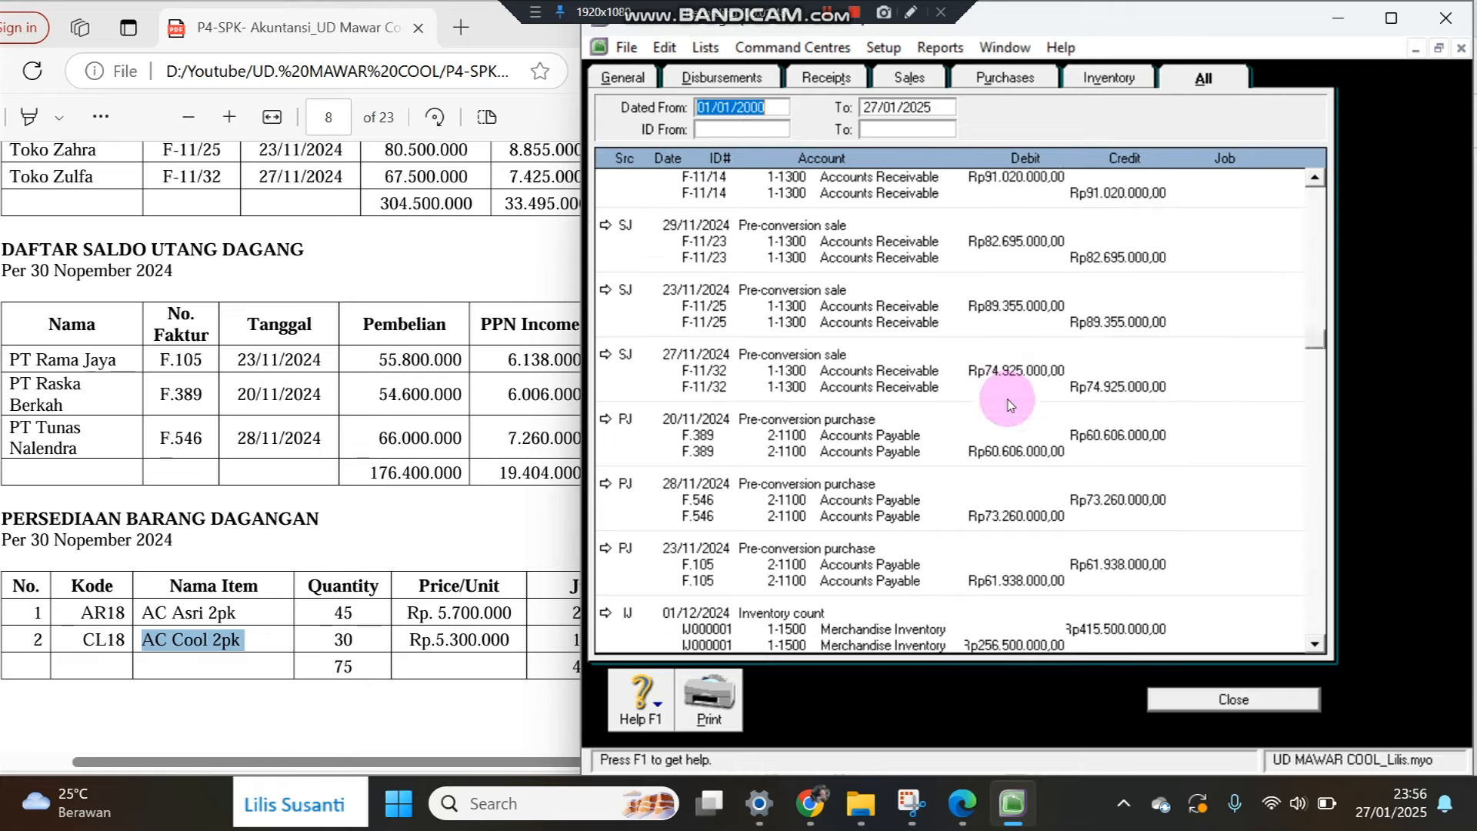
scroll(1010, 406, "up", 1)
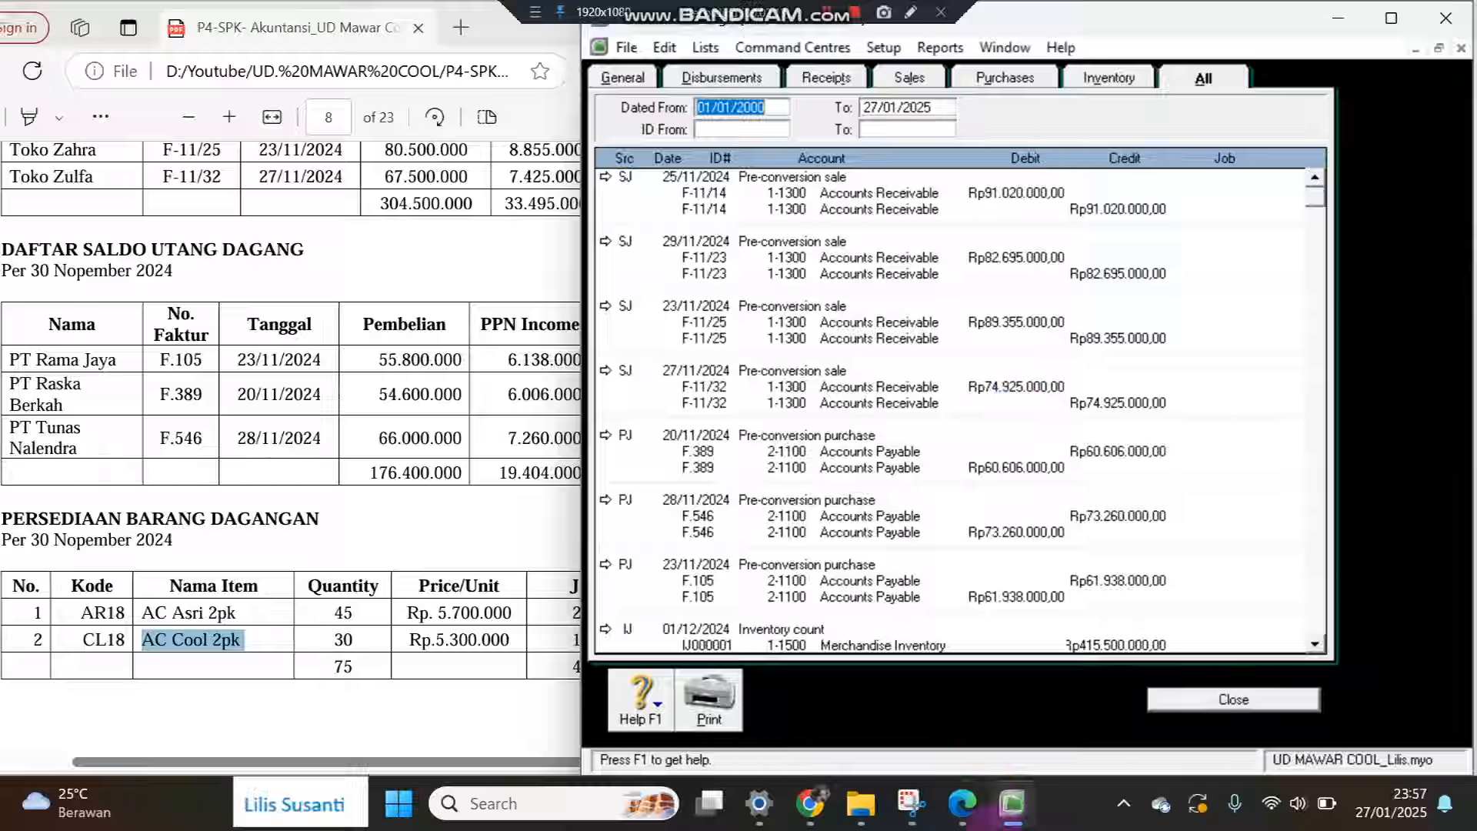
left_click(863, 13)
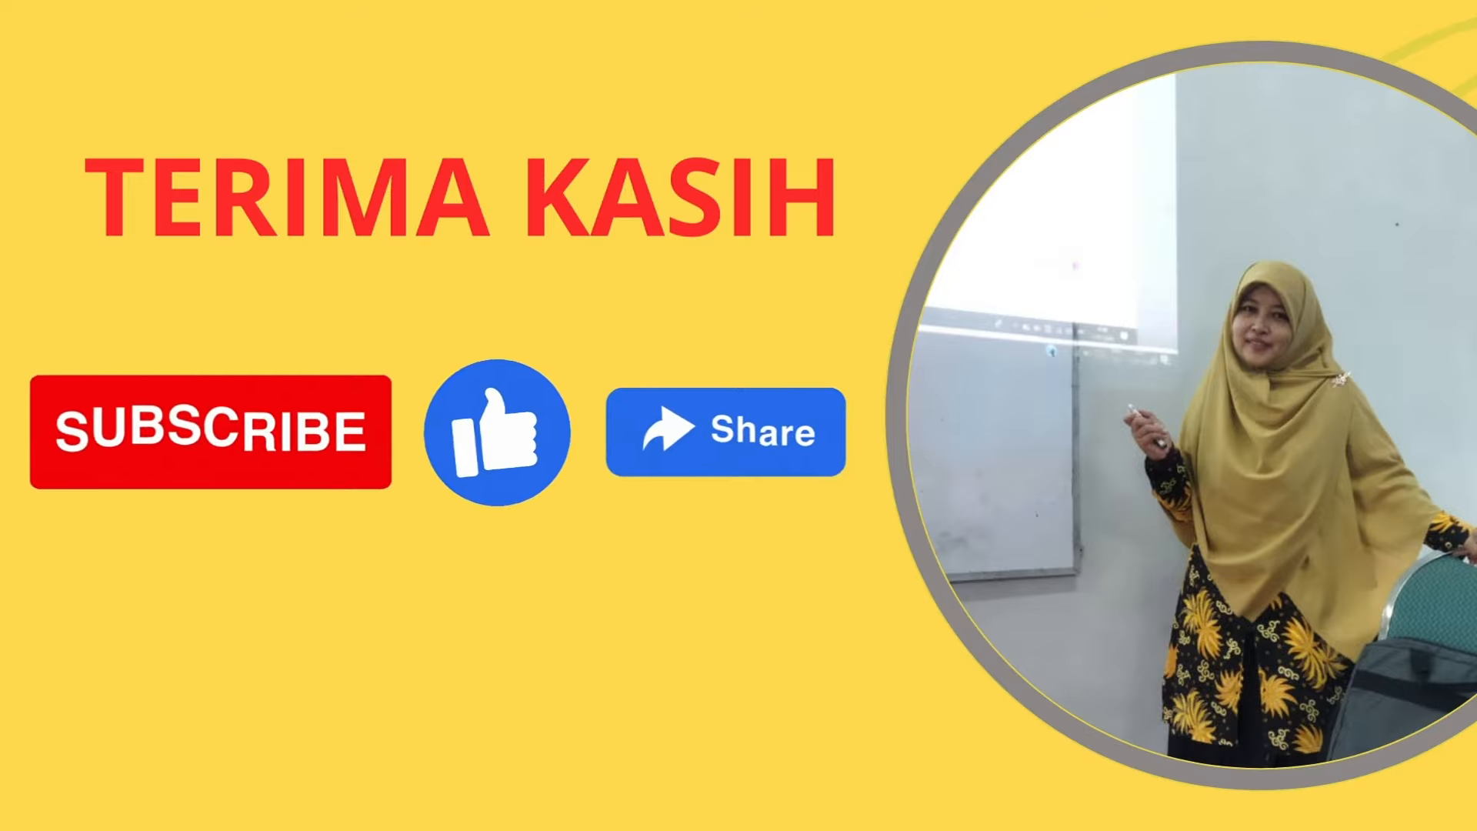